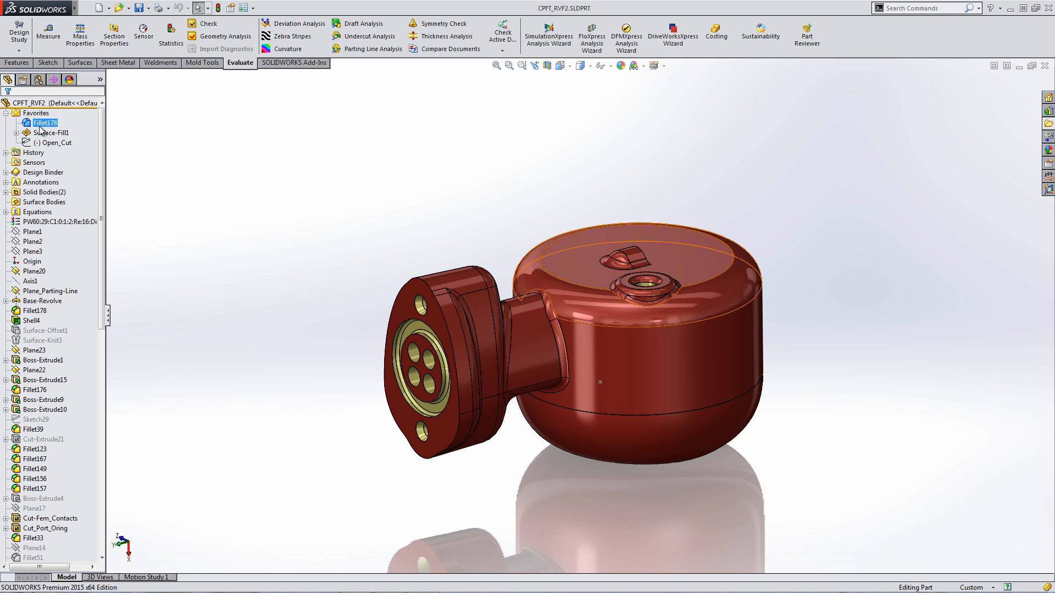
# - Edit the Fillet178 feature on the housing's end edge to an asymmetric fillet with a first distance of 10 mm
pyautogui.click(45, 122)
pyautogui.click(55, 103)
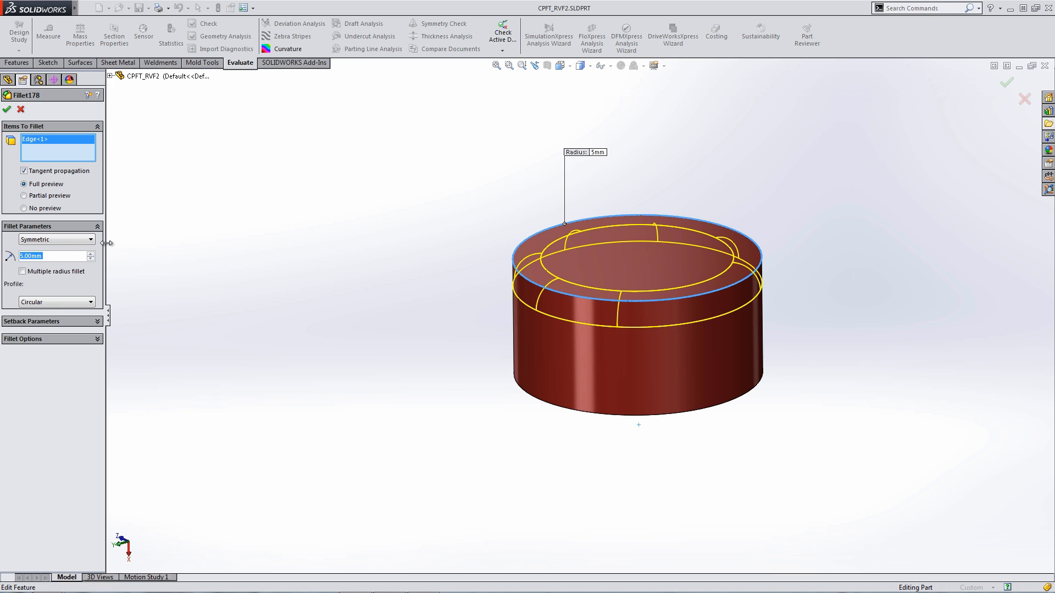
pyautogui.click(50, 240)
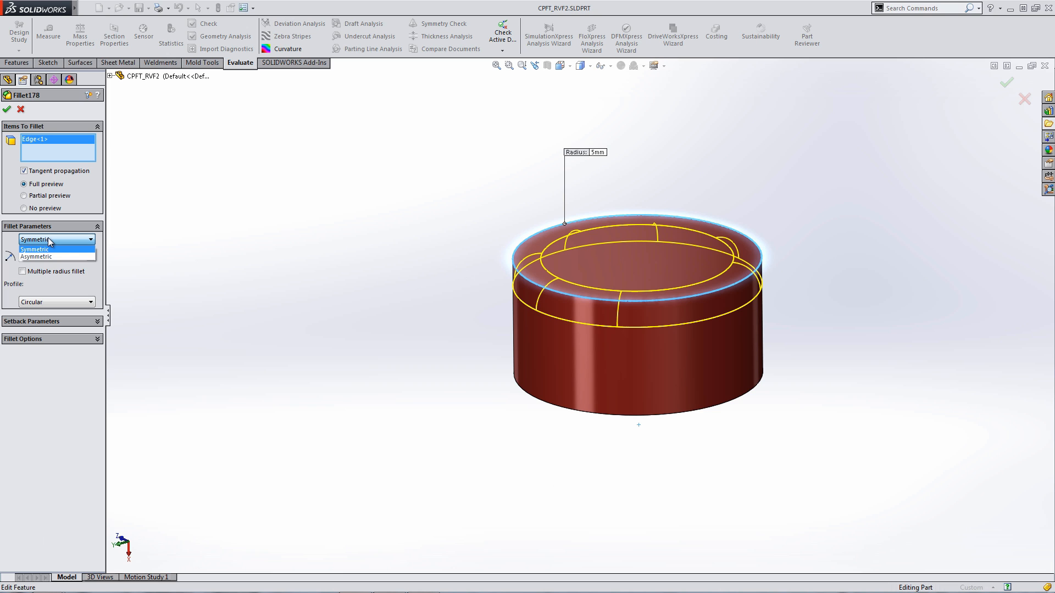
pyautogui.click(38, 257)
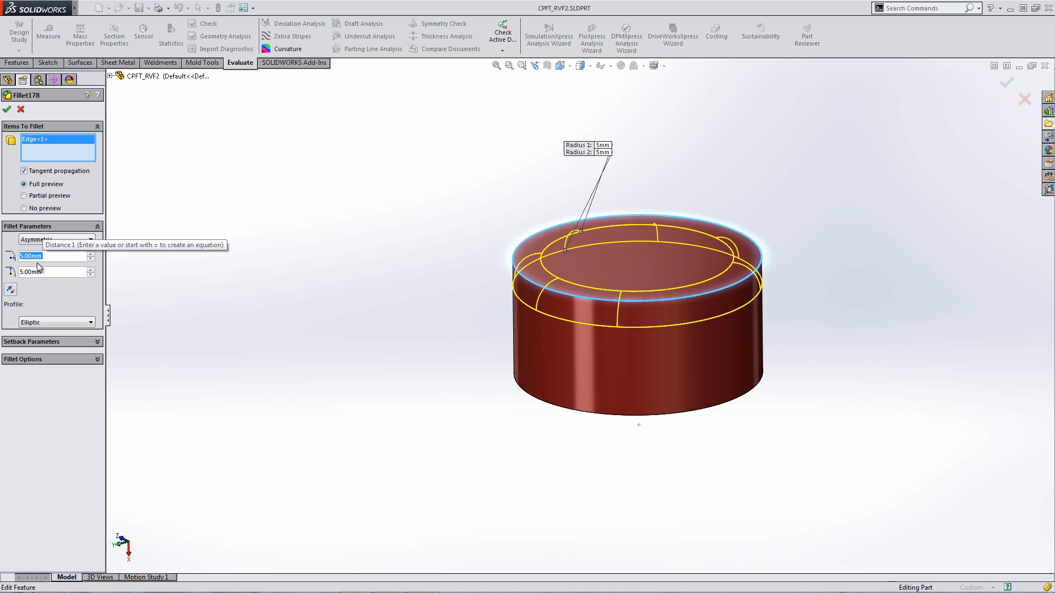
pyautogui.write('10')
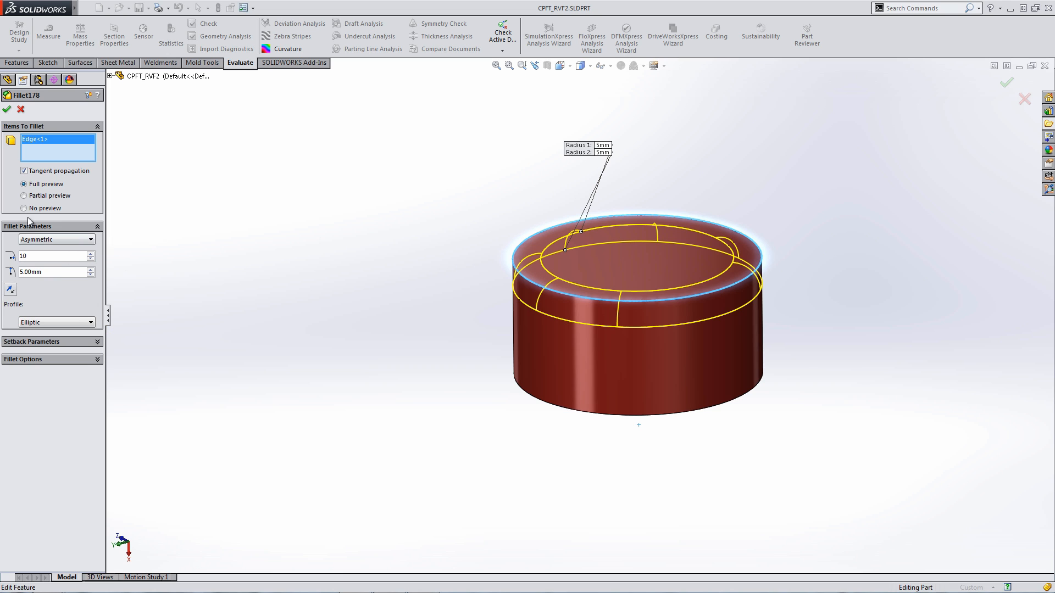
pyautogui.press('Return')
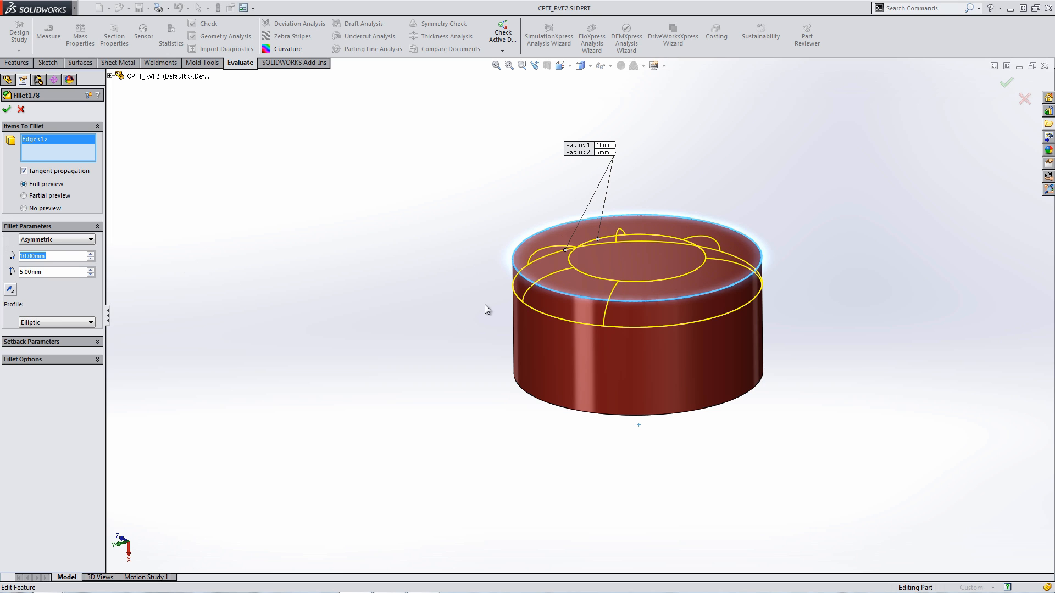
pyautogui.click(7, 109)
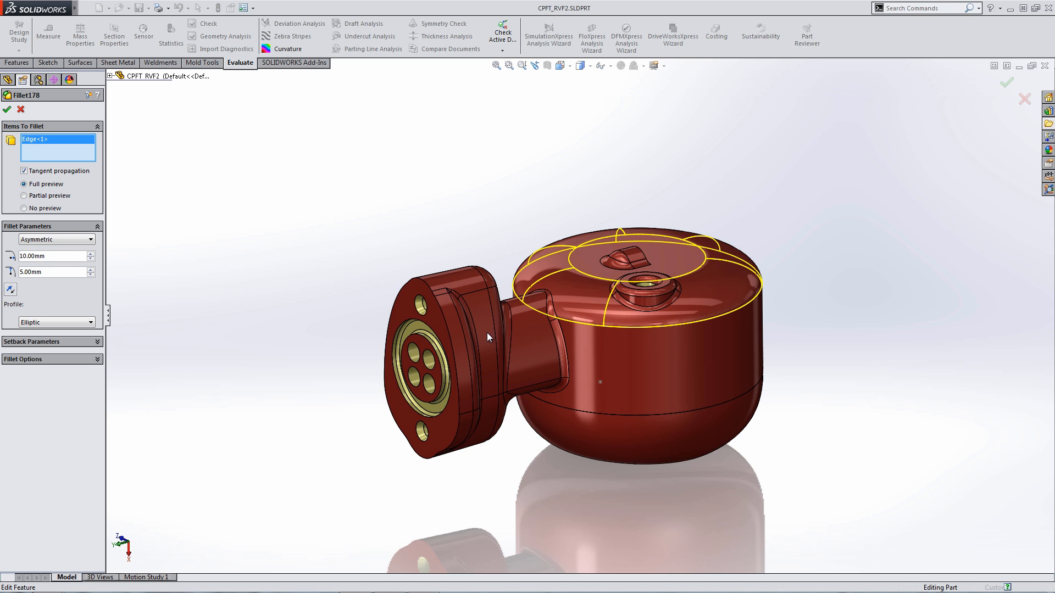
pyautogui.moveTo(583, 320); pyautogui.dragTo(564, 326, button='middle')
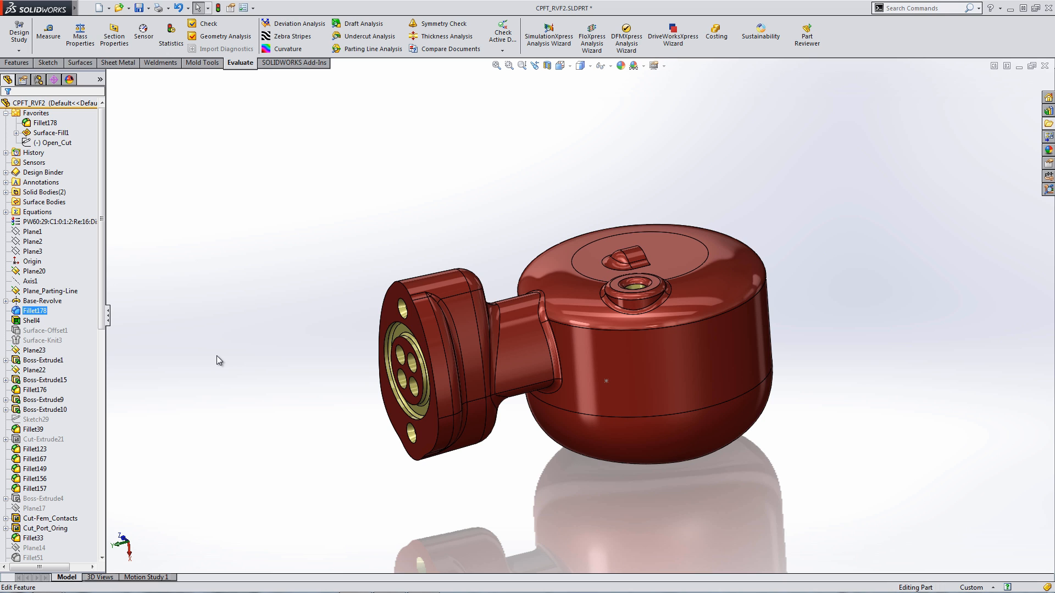
# - Open the Surface-Fill1 feature for editing and turn on its mesh preview
pyautogui.click(55, 133)
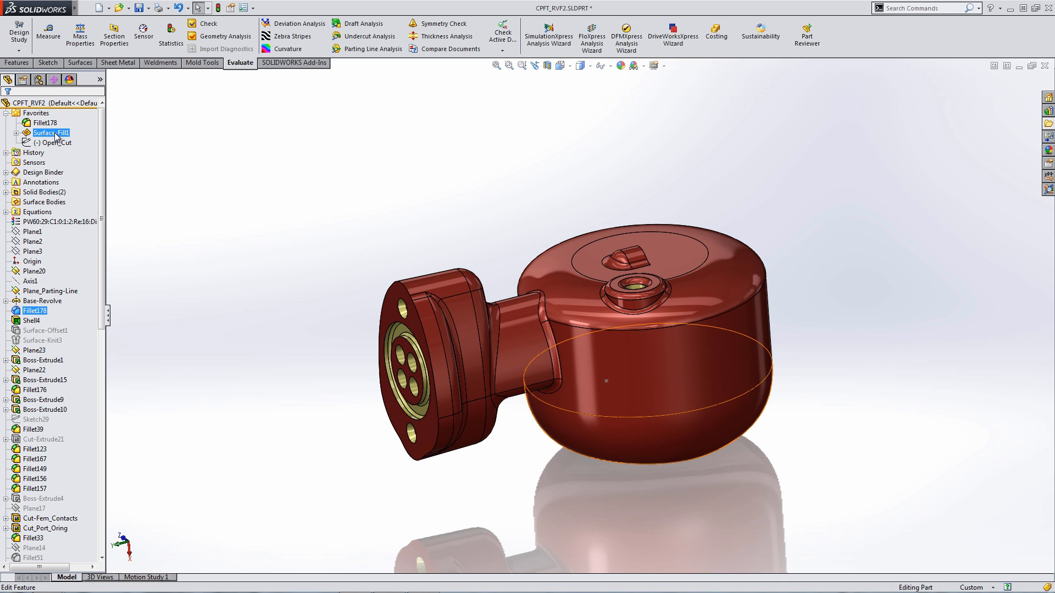
pyautogui.click(62, 103)
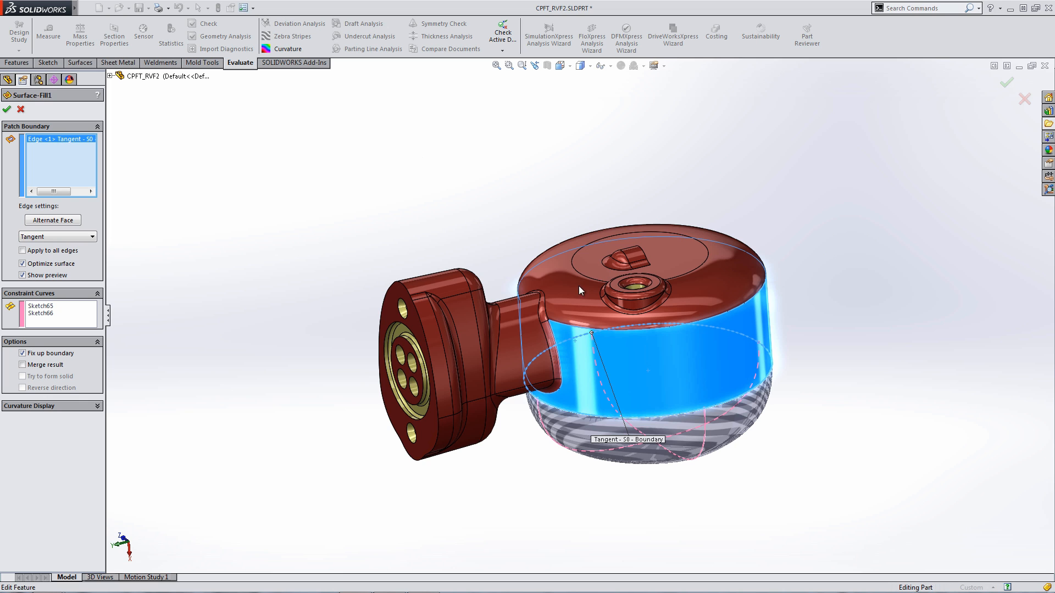
pyautogui.moveTo(803, 463); pyautogui.dragTo(609, 345, button='middle')
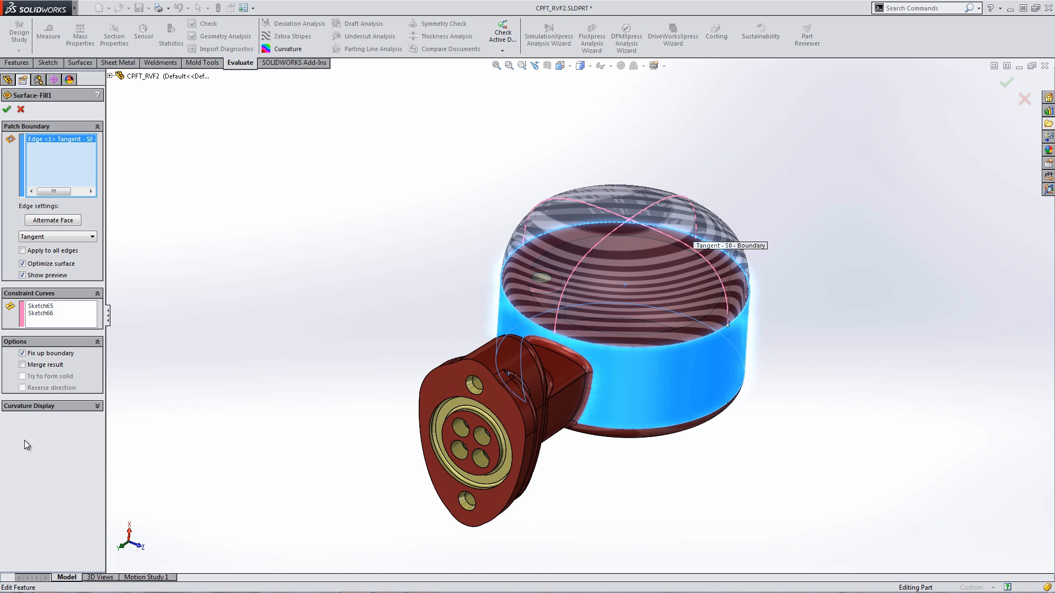
pyautogui.click(39, 407)
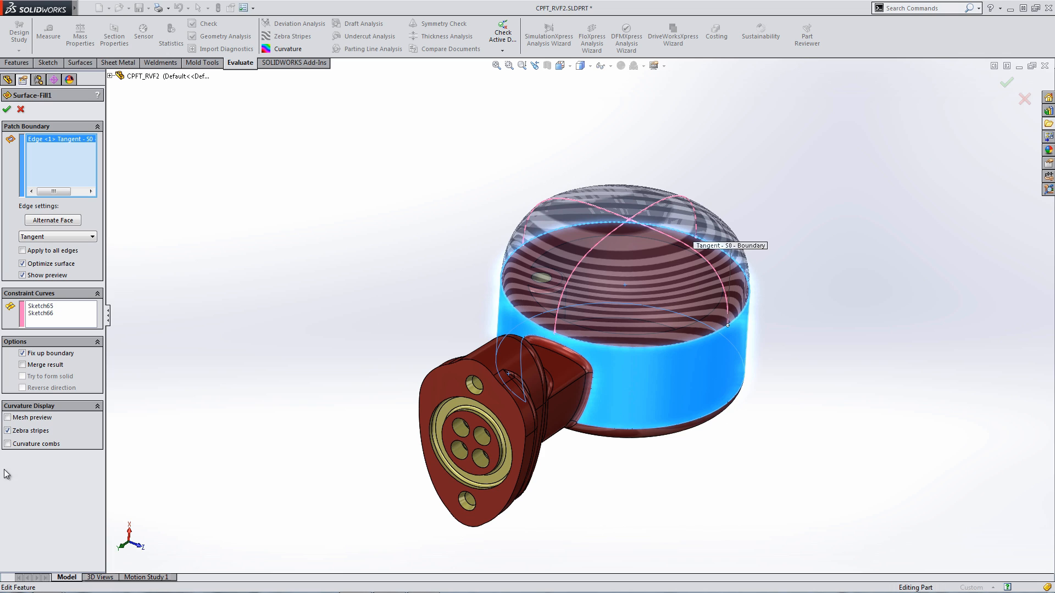
pyautogui.click(8, 417)
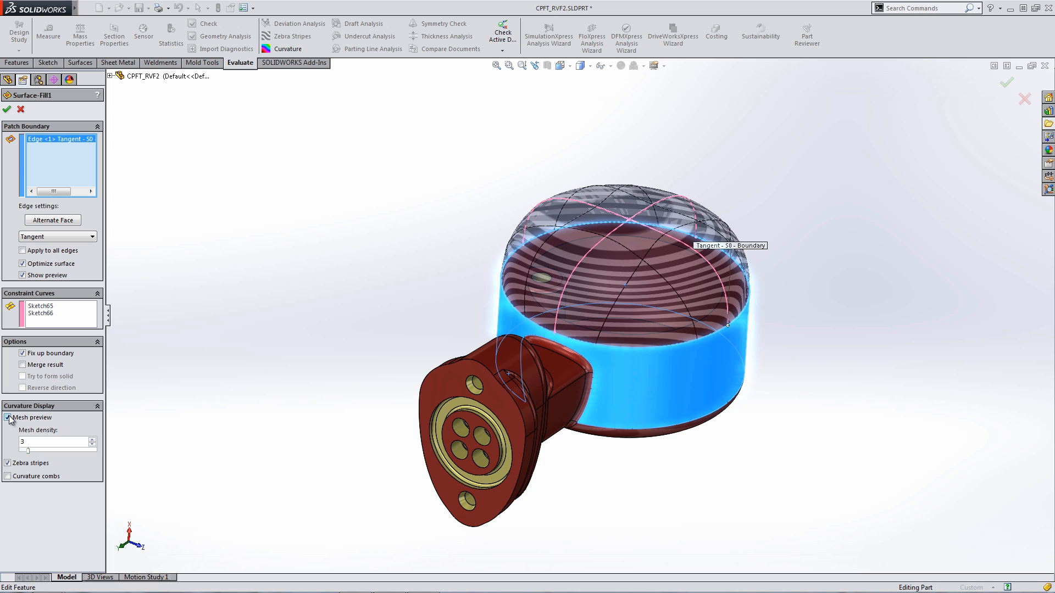
pyautogui.moveTo(704, 268); pyautogui.dragTo(697, 304, button='middle')
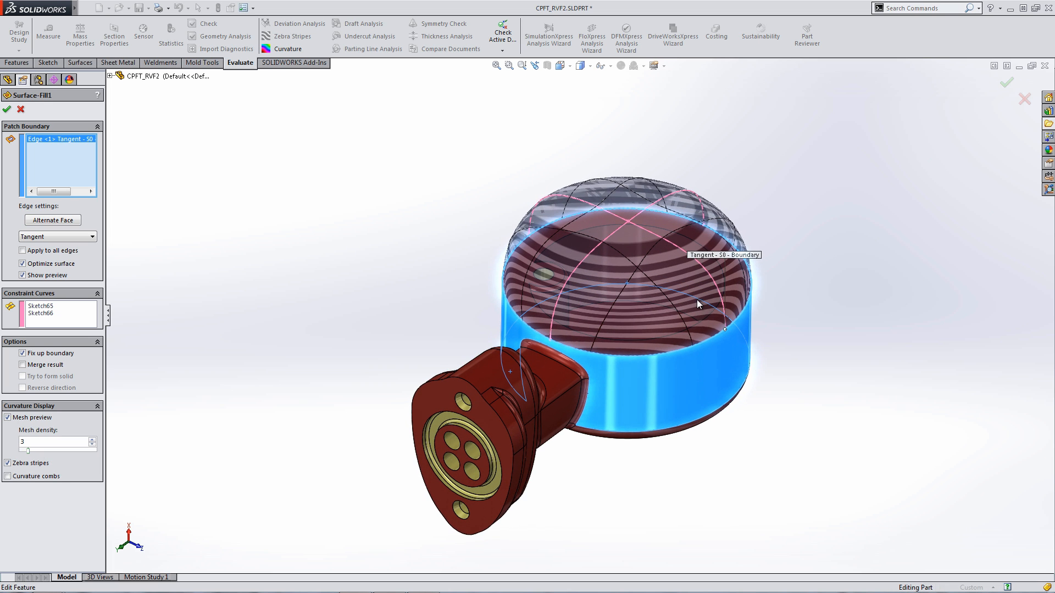
# - Display curvature combs on the filled surface preview at a scale of 1
pyautogui.click(9, 477)
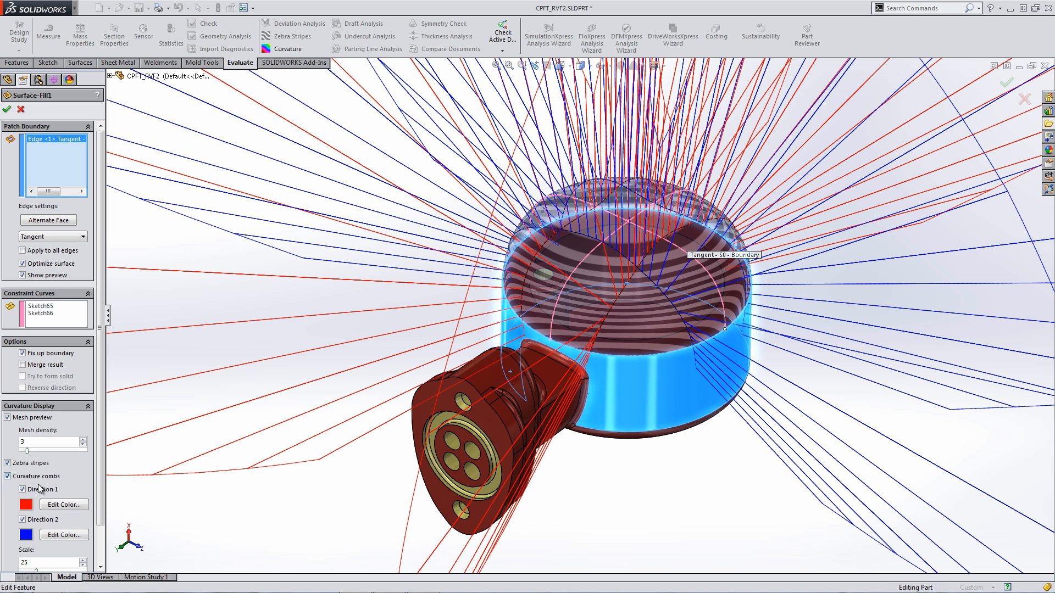
pyautogui.moveTo(46, 562); pyautogui.dragTo(1, 560)
pyautogui.write('1')
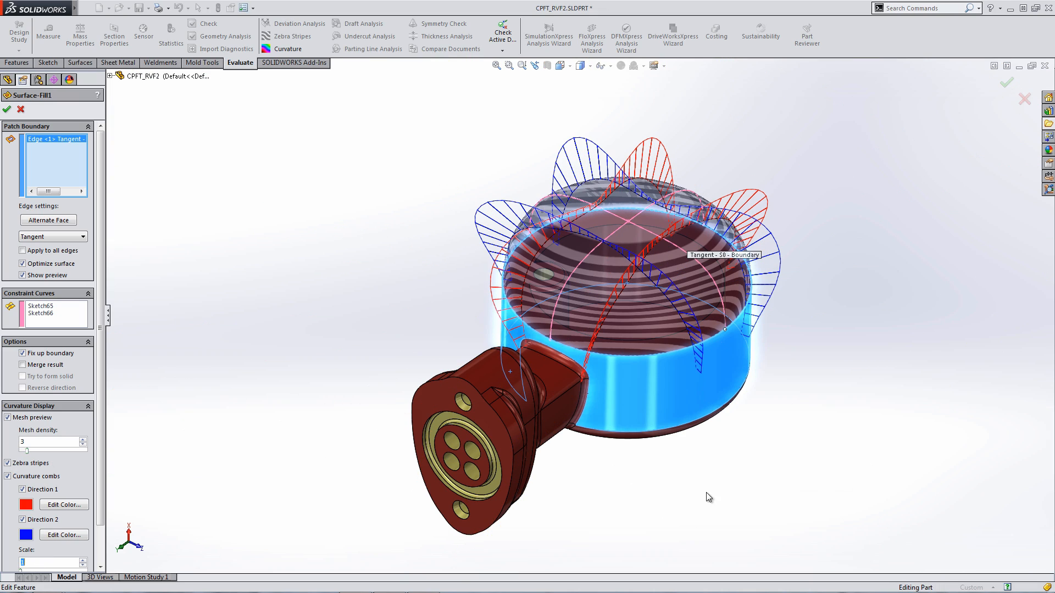
pyautogui.moveTo(717, 478); pyautogui.dragTo(654, 496, button='middle')
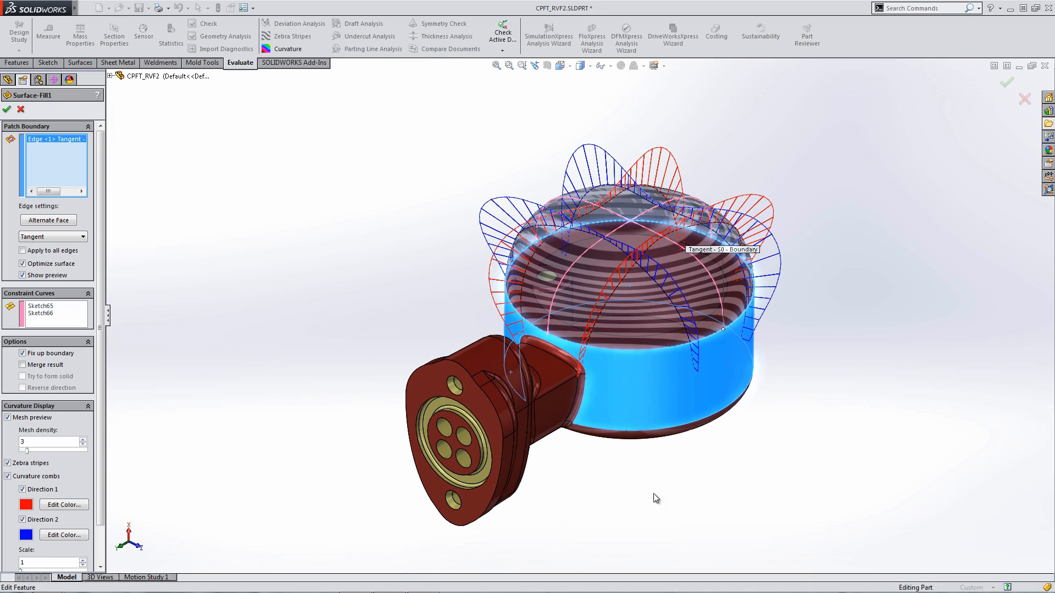
# - Examine the Sketch66 constraint curve and the fill preview with the curvature combs hidden, and cancel the feature edit
pyautogui.click(58, 313)
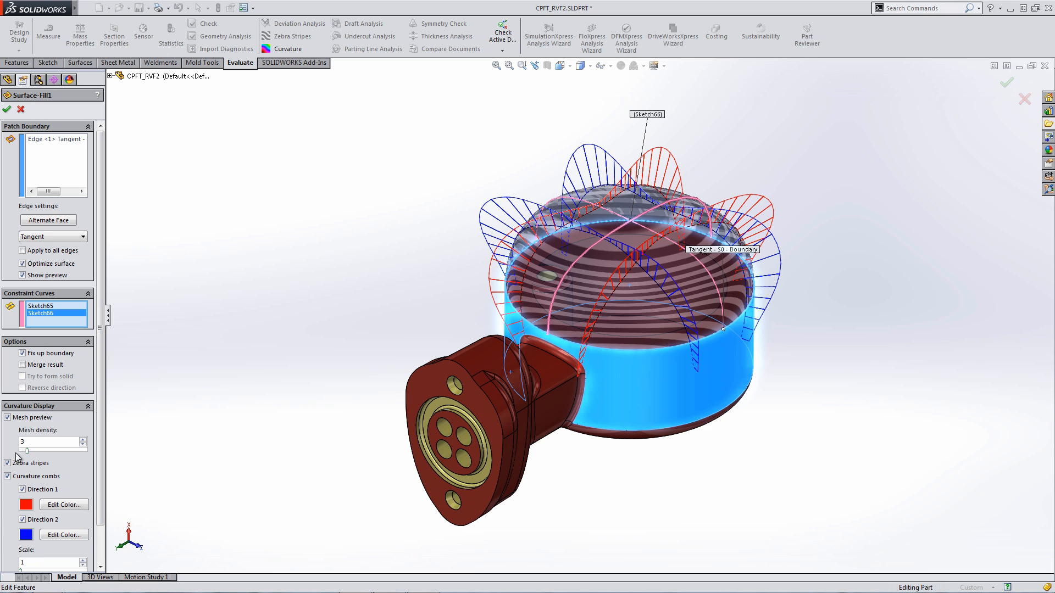
pyautogui.moveTo(450, 431); pyautogui.dragTo(447, 420, button='middle')
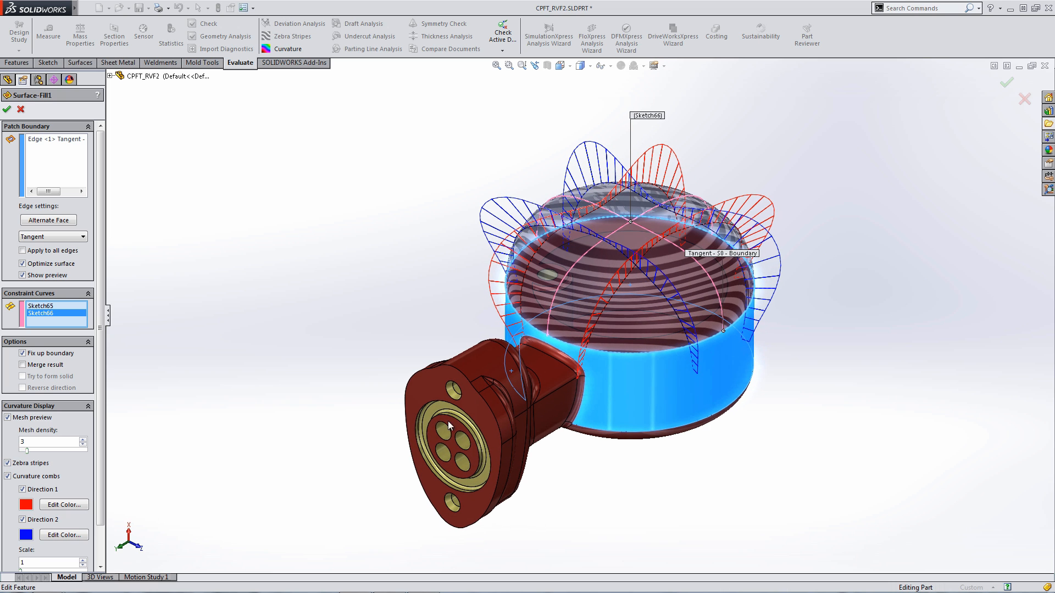
pyautogui.click(7, 476)
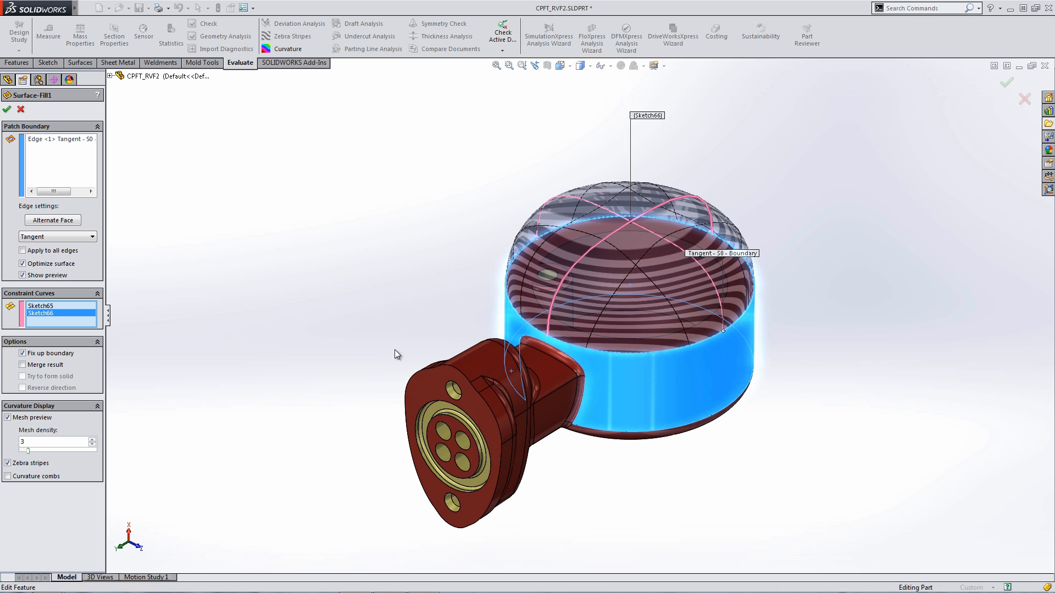
pyautogui.moveTo(395, 350)
pyautogui.mouseDown(button='middle')
pyautogui.moveTo(394, 369)
pyautogui.moveTo(401, 352)
pyautogui.mouseUp(button='middle')
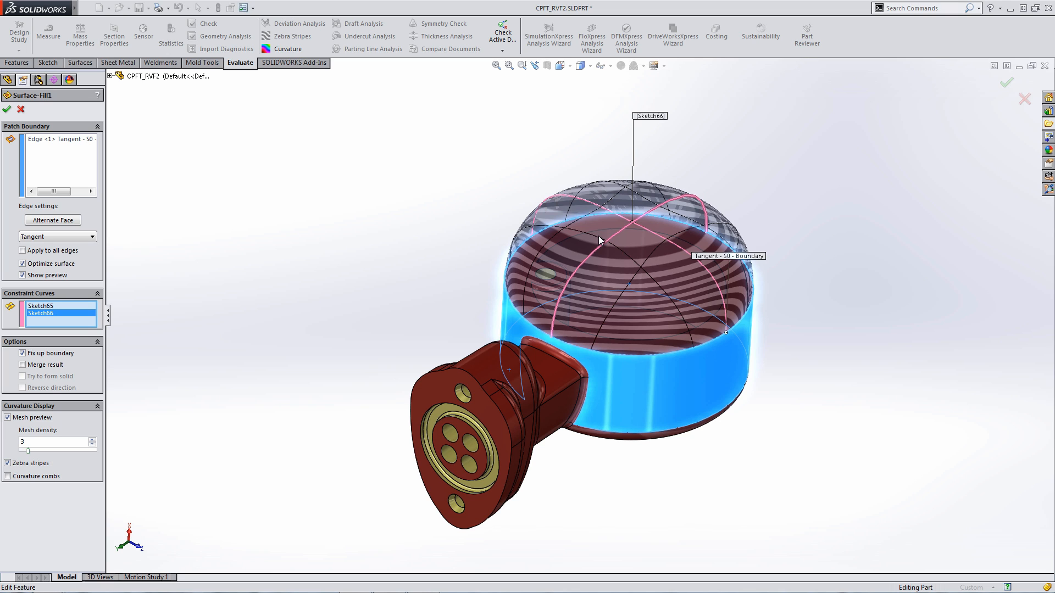
pyautogui.moveTo(761, 380); pyautogui.dragTo(717, 335, button='middle')
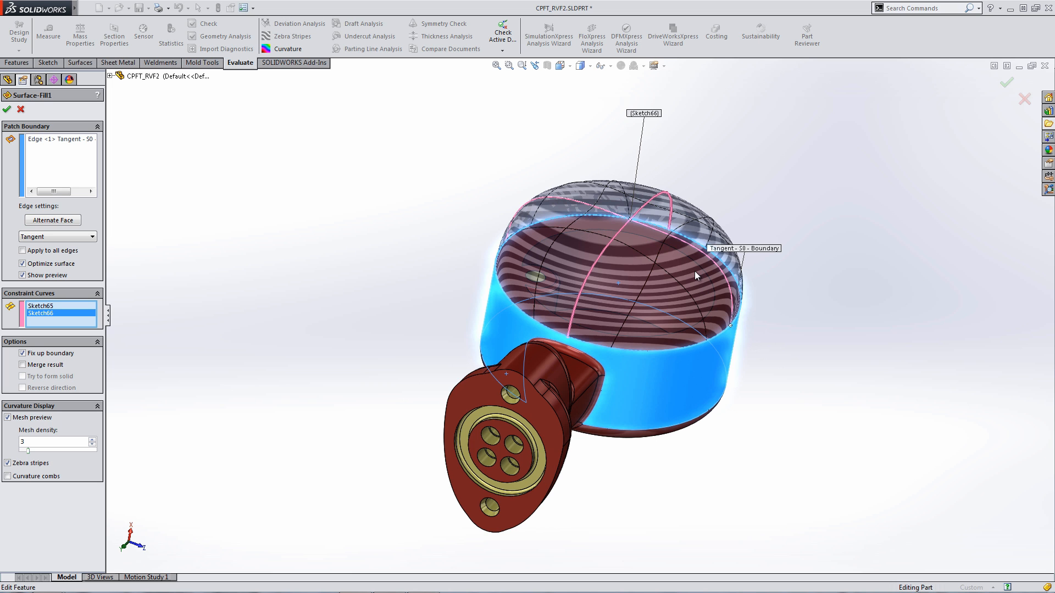
pyautogui.moveTo(768, 397)
pyautogui.mouseDown(button='middle')
pyautogui.moveTo(705, 401)
pyautogui.moveTo(743, 393)
pyautogui.moveTo(749, 405)
pyautogui.mouseUp(button='middle')
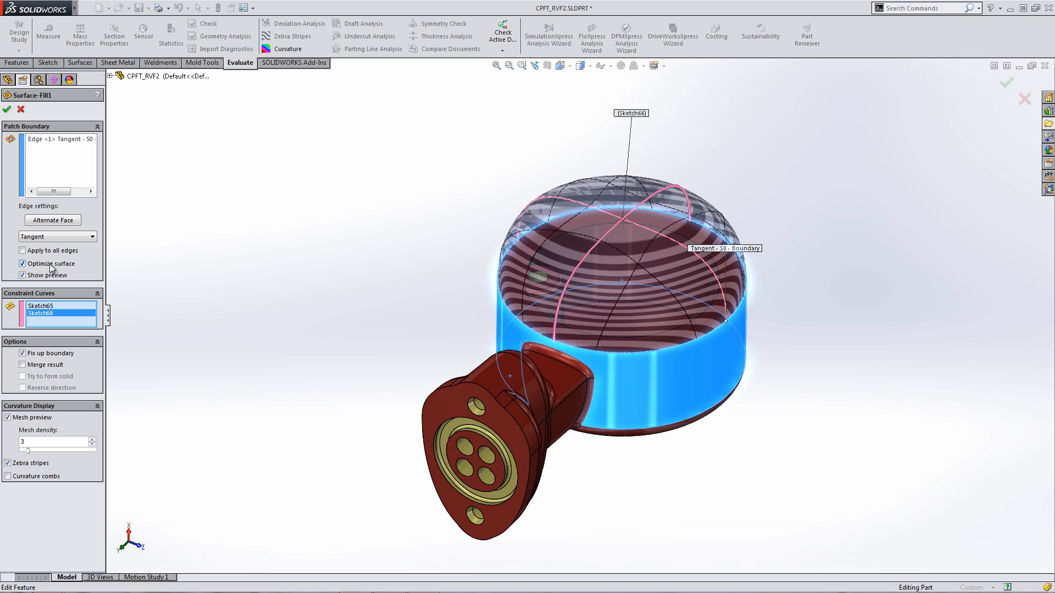
pyautogui.click(21, 109)
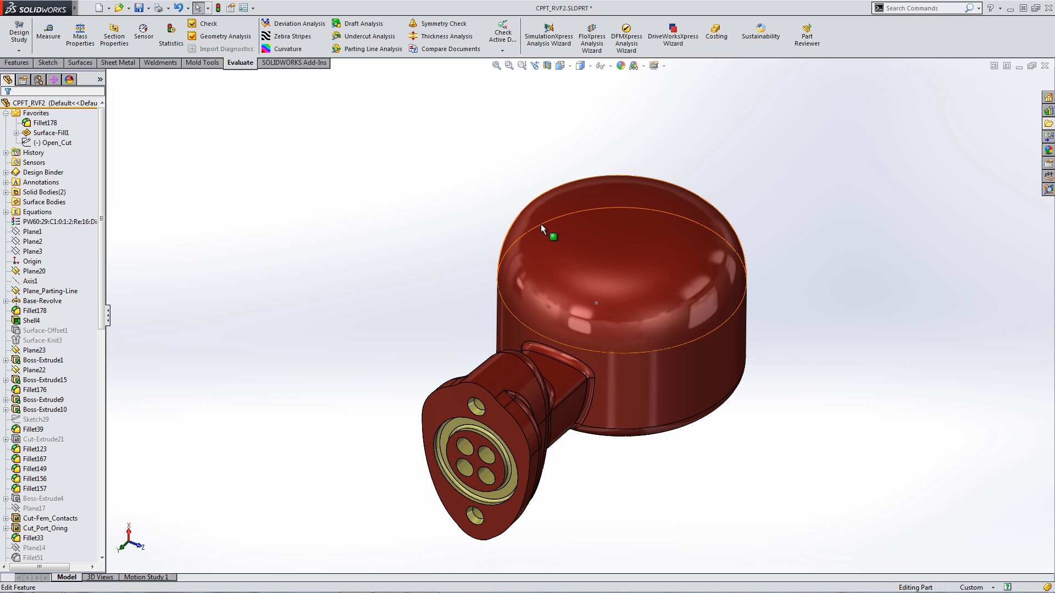
# - Show surface curvature combs on the domed fill face with a mesh density of 6 and accept them
pyautogui.rightClick(541, 229)
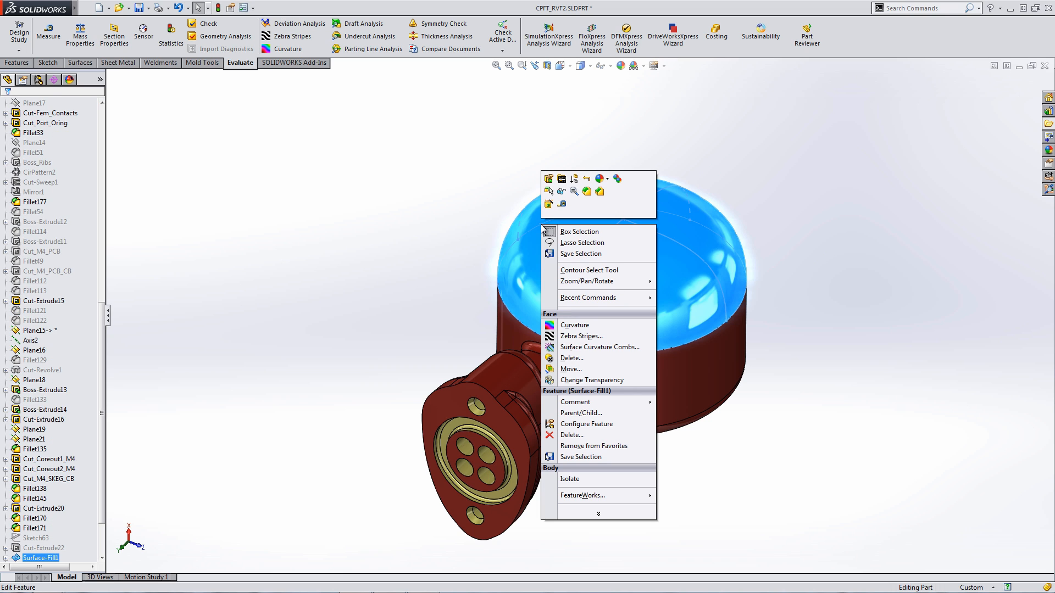
pyautogui.click(585, 347)
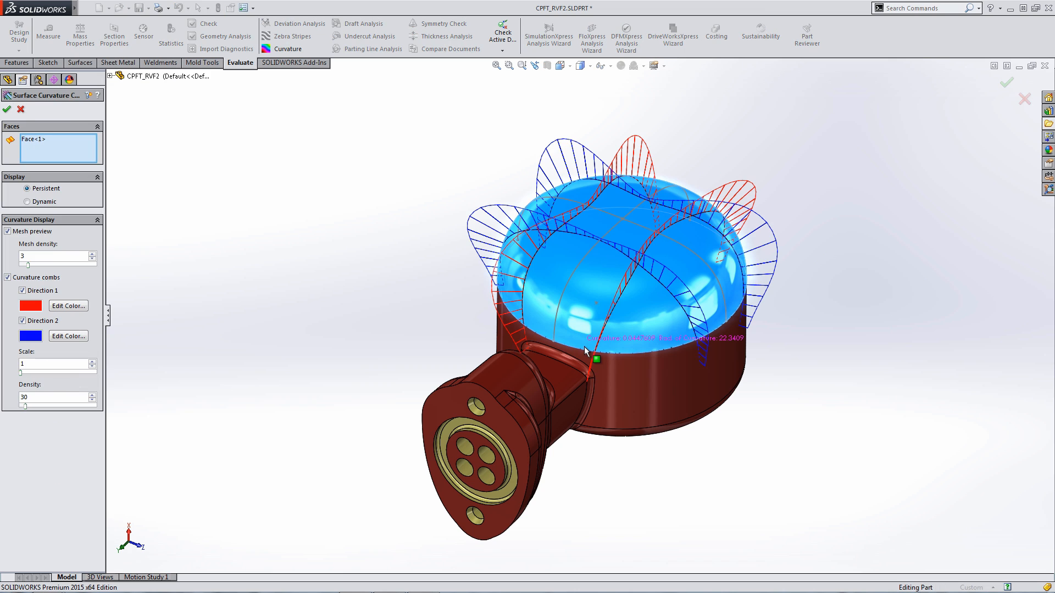
pyautogui.click(42, 268)
pyautogui.moveTo(325, 336)
pyautogui.mouseDown(button='middle')
pyautogui.moveTo(285, 353)
pyautogui.moveTo(319, 325)
pyautogui.mouseUp(button='middle')
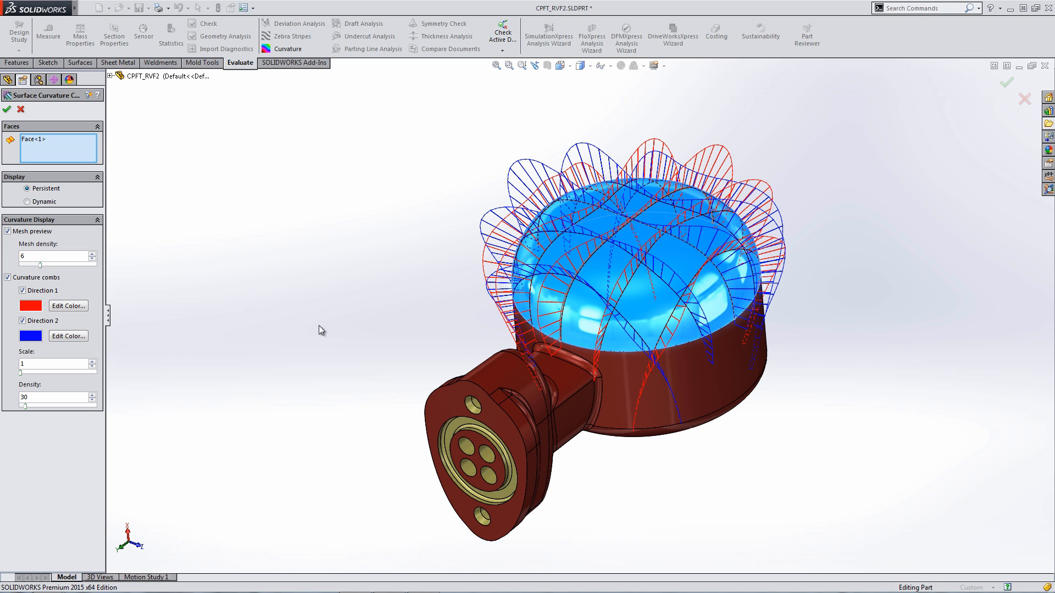
pyautogui.click(7, 109)
pyautogui.click(416, 283)
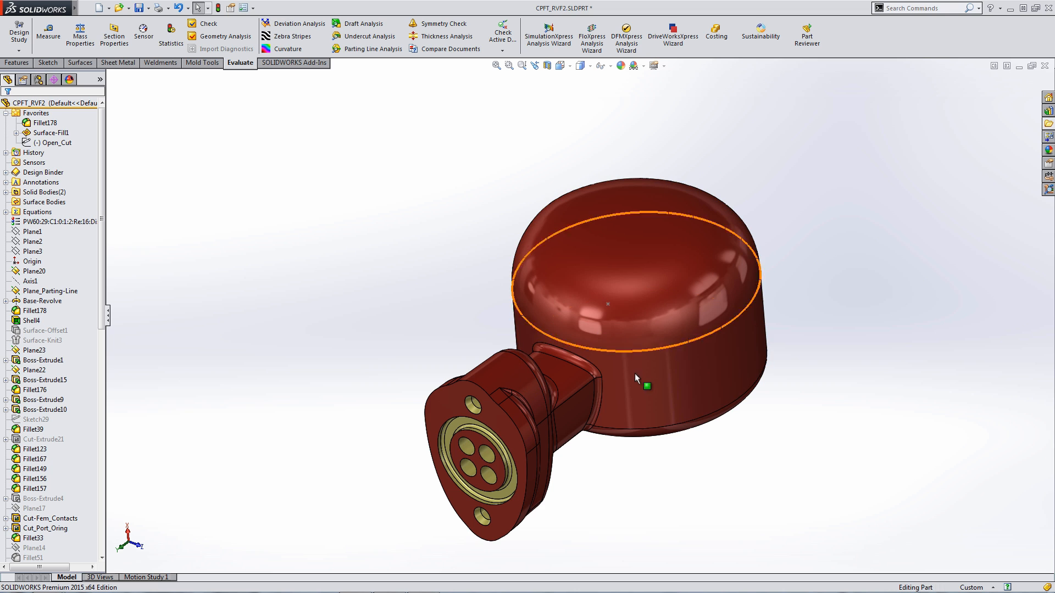
# - Isolate the solid body that contains the housing's cylindrical Base-Revolve face
pyautogui.moveTo(736, 401); pyautogui.dragTo(593, 135, button='middle')
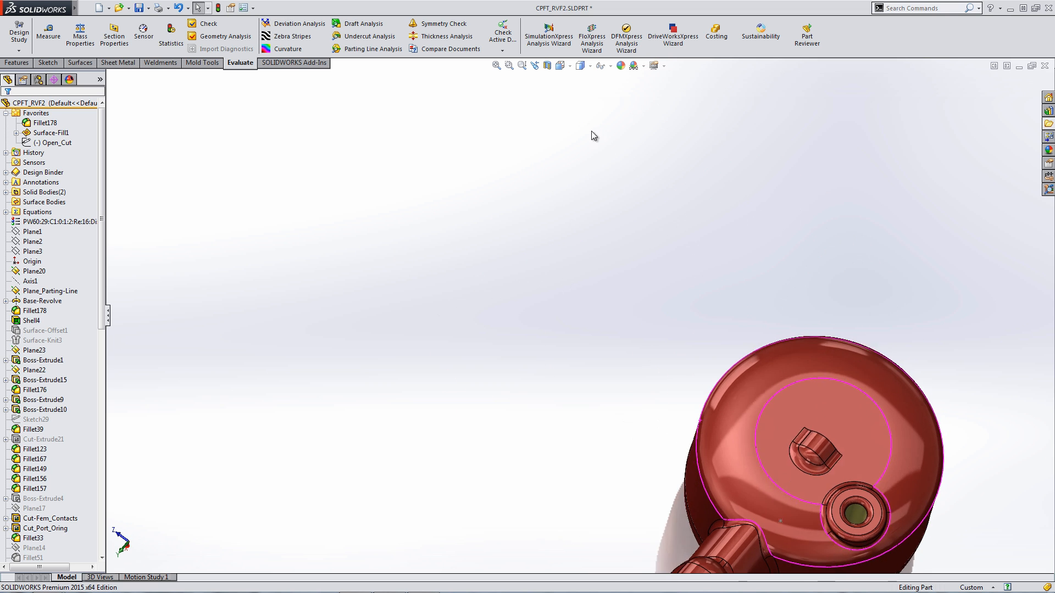
pyautogui.moveTo(680, 503); pyautogui.dragTo(680, 452, button='middle')
pyautogui.hotkey('ctrl', 'shift', 'z')
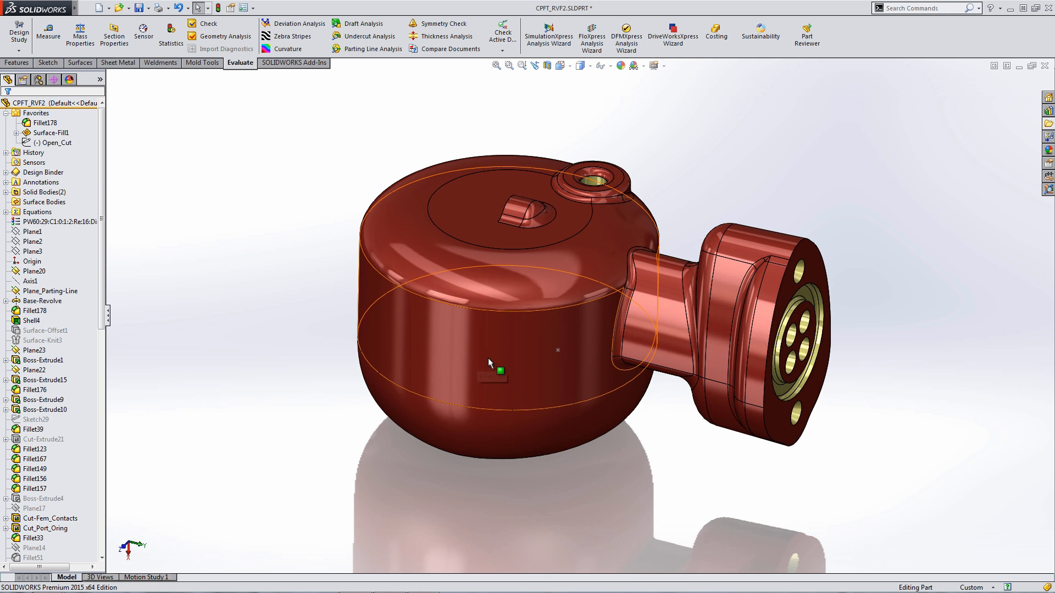
pyautogui.rightClick(440, 360)
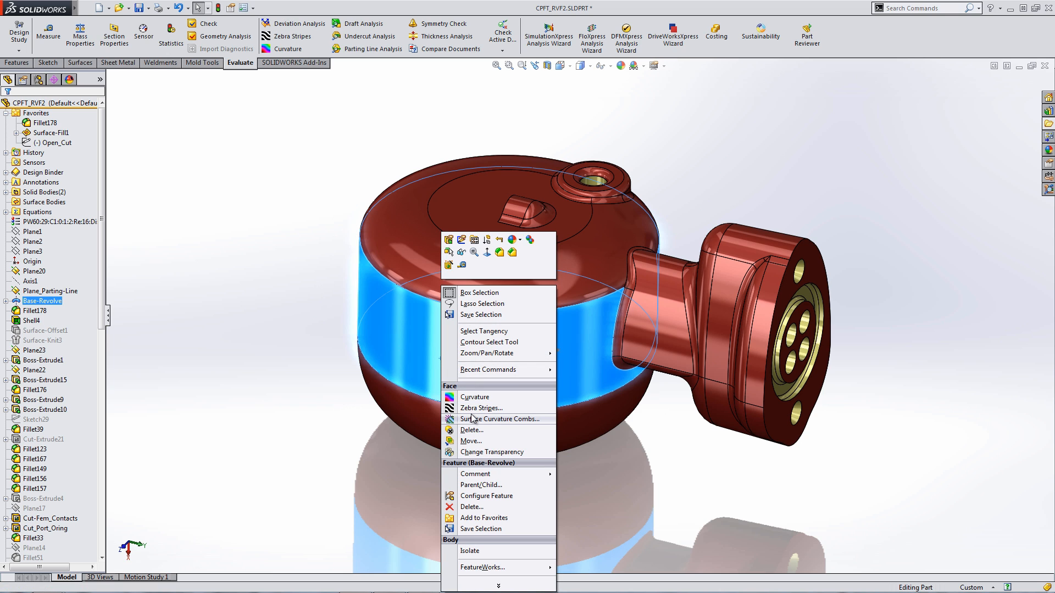
pyautogui.click(471, 551)
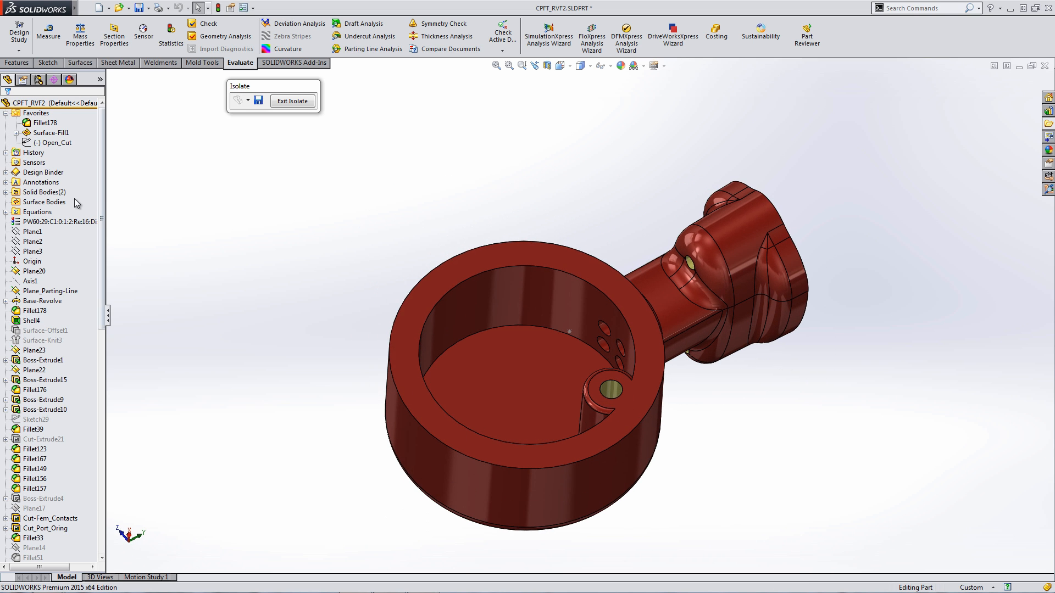
# - Start an extruded cut from the Open_Cut sketch using the two regions between the open sketch lines and the housing's inner rim edge
pyautogui.click(66, 144)
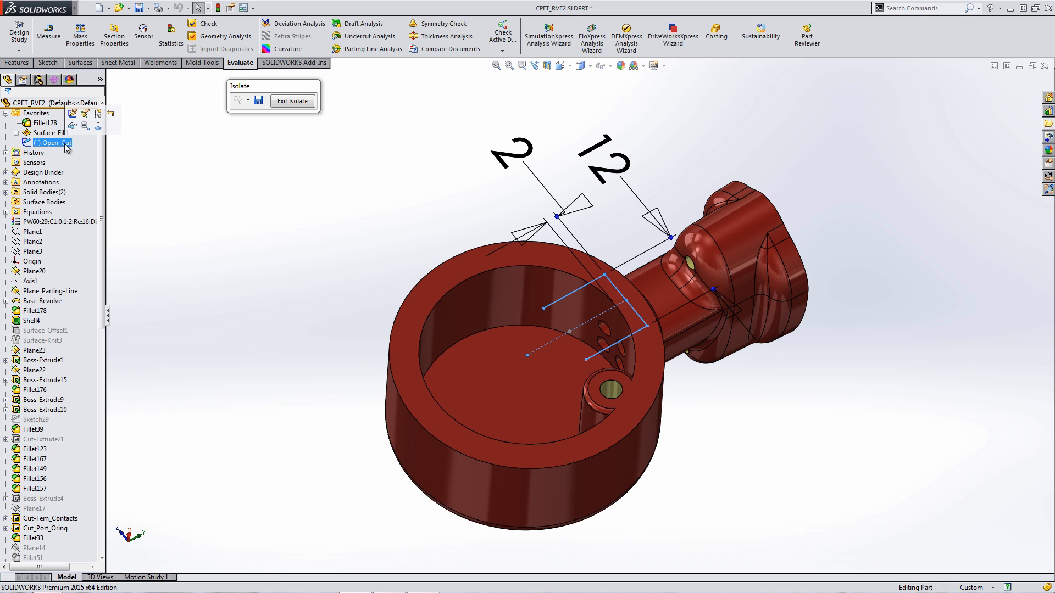
pyautogui.click(17, 62)
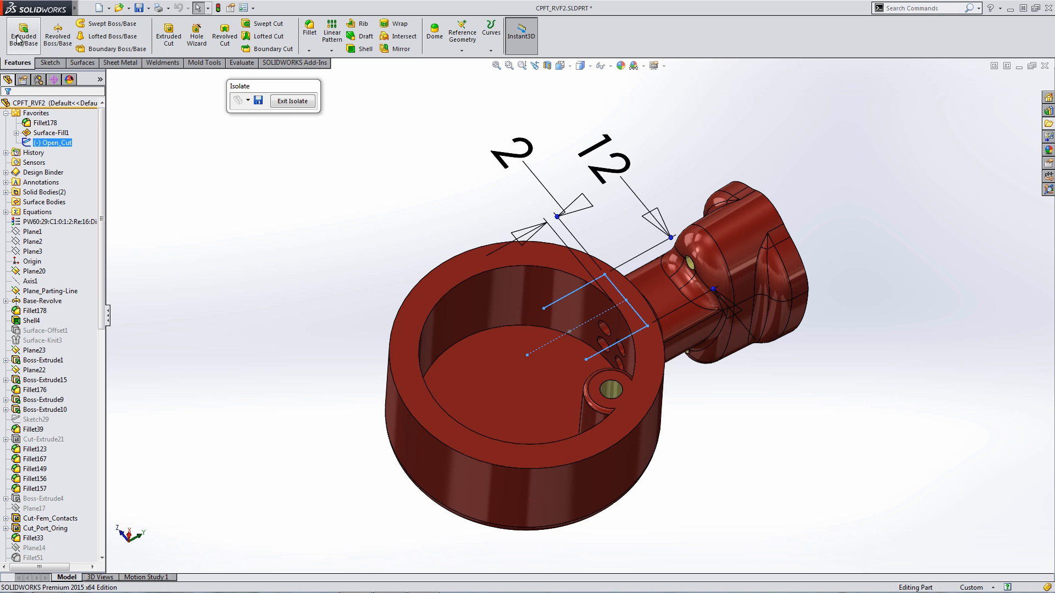
pyautogui.click(169, 35)
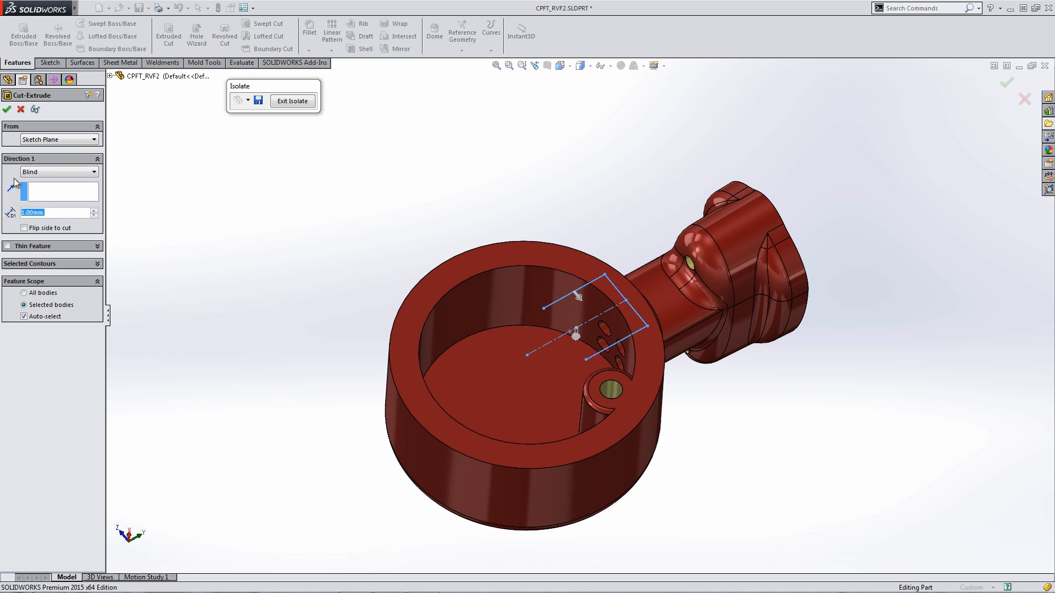
pyautogui.click(50, 263)
pyautogui.rightClick(48, 275)
pyautogui.click(63, 282)
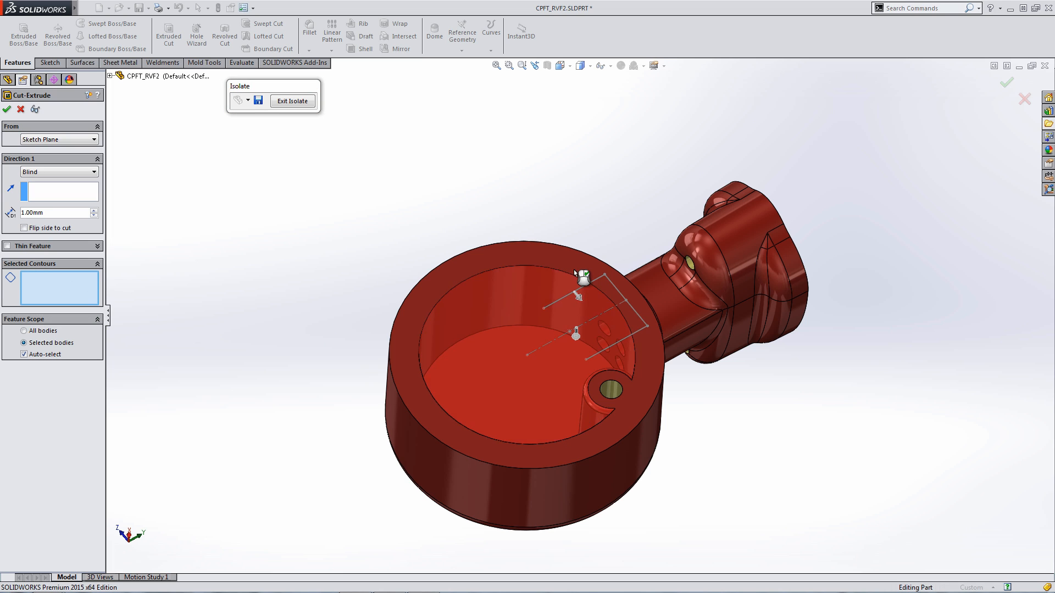
pyautogui.scroll(-4, 608, 292)
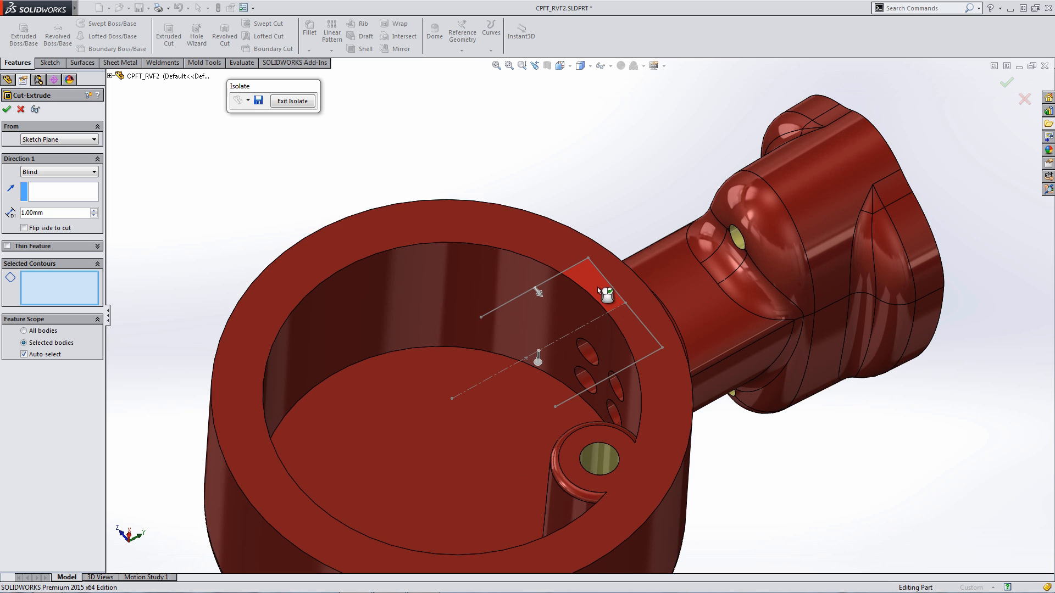
pyautogui.click(617, 308)
pyautogui.click(626, 324)
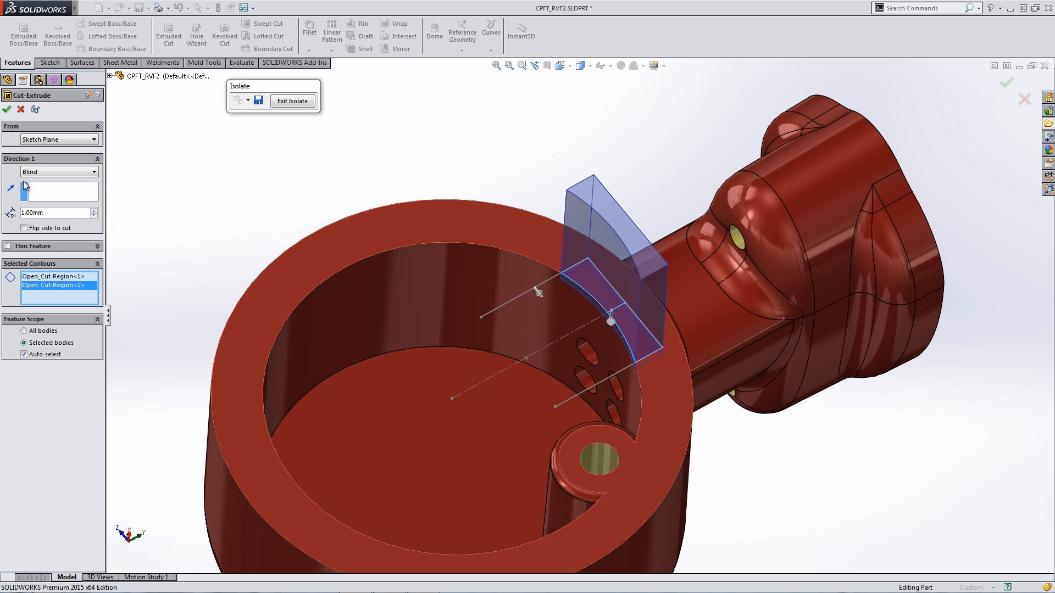
# - Set the blind cut depth to 5 mm and accept the cut in the housing rim
pyautogui.click(611, 321)
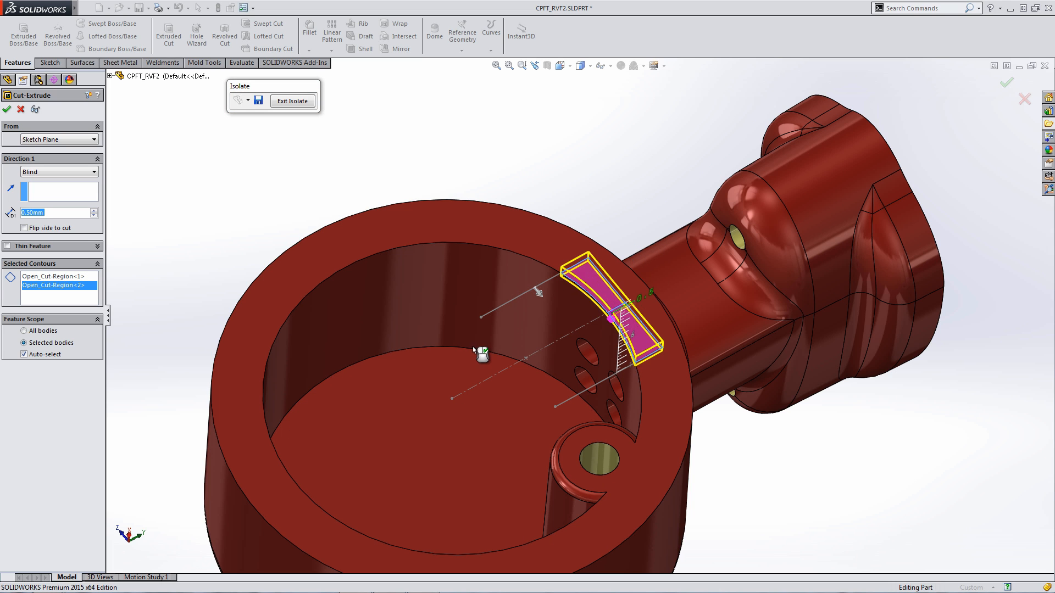
pyautogui.click(593, 359)
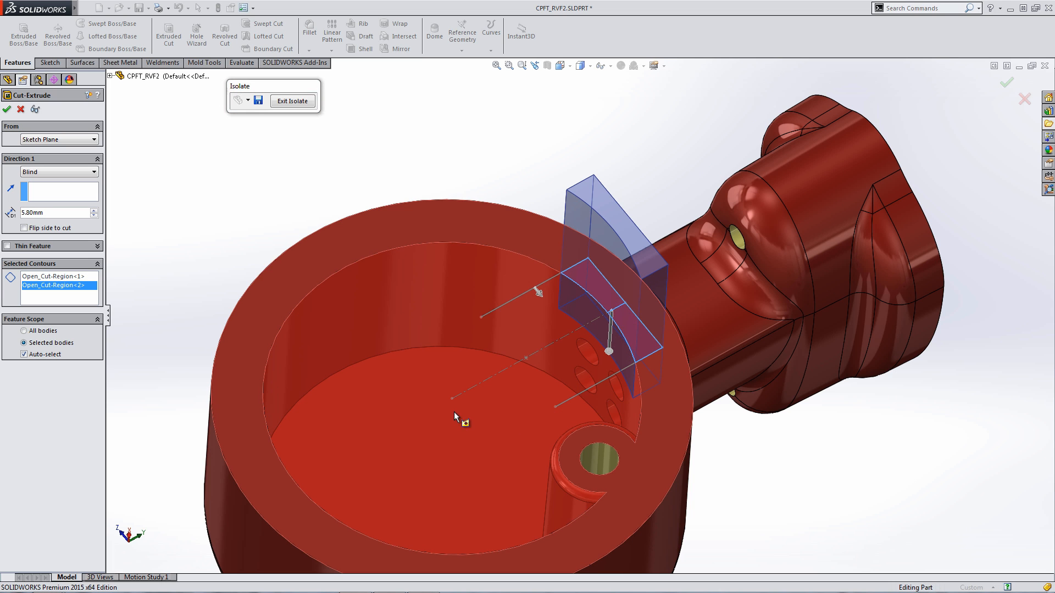
pyautogui.moveTo(565, 398); pyautogui.dragTo(556, 356, button='middle')
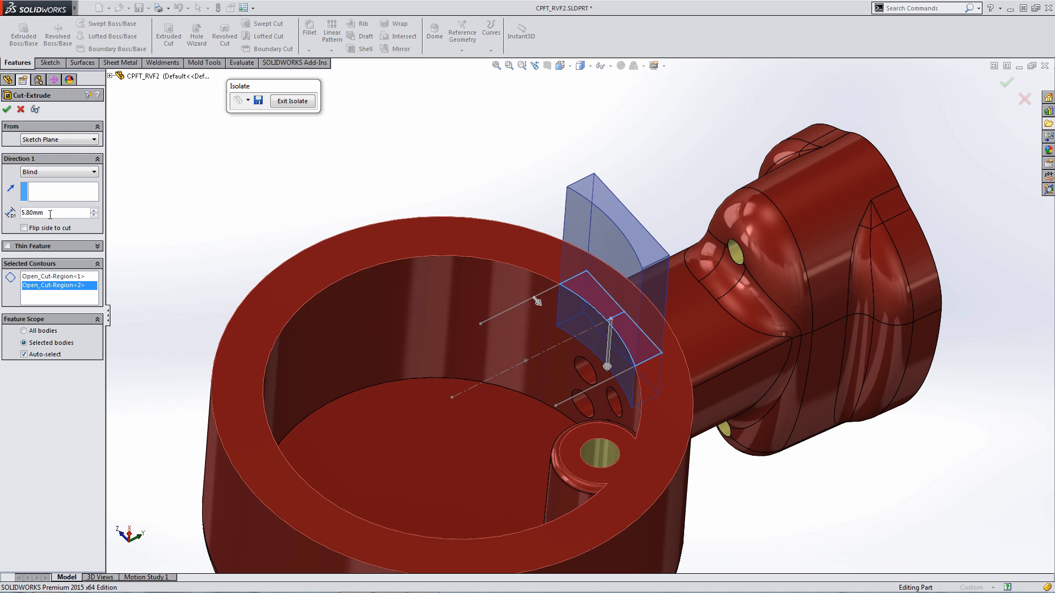
pyautogui.moveTo(50, 214); pyautogui.dragTo(3, 216)
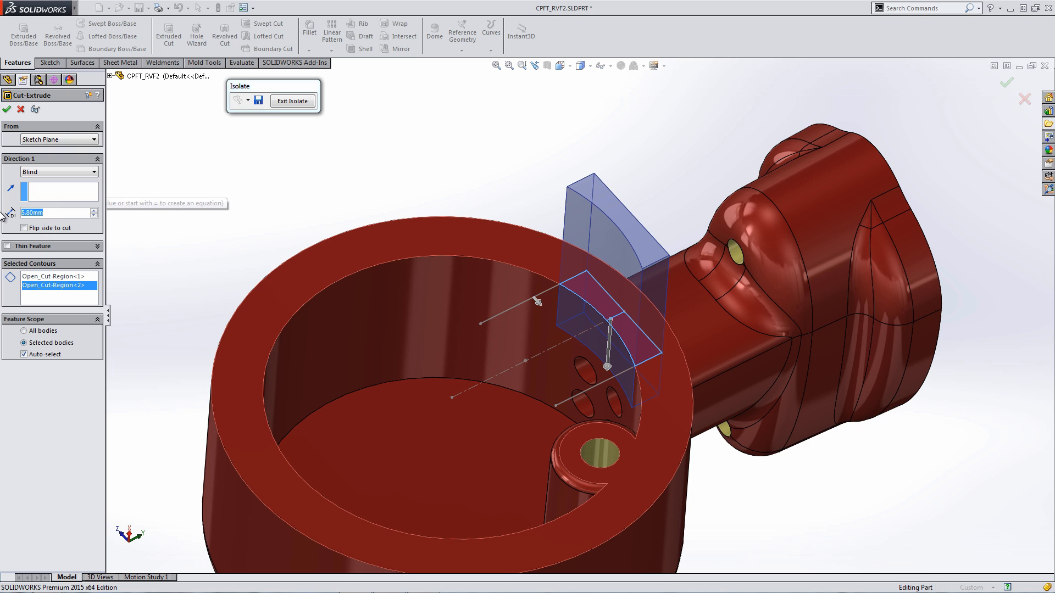
pyautogui.write('10')
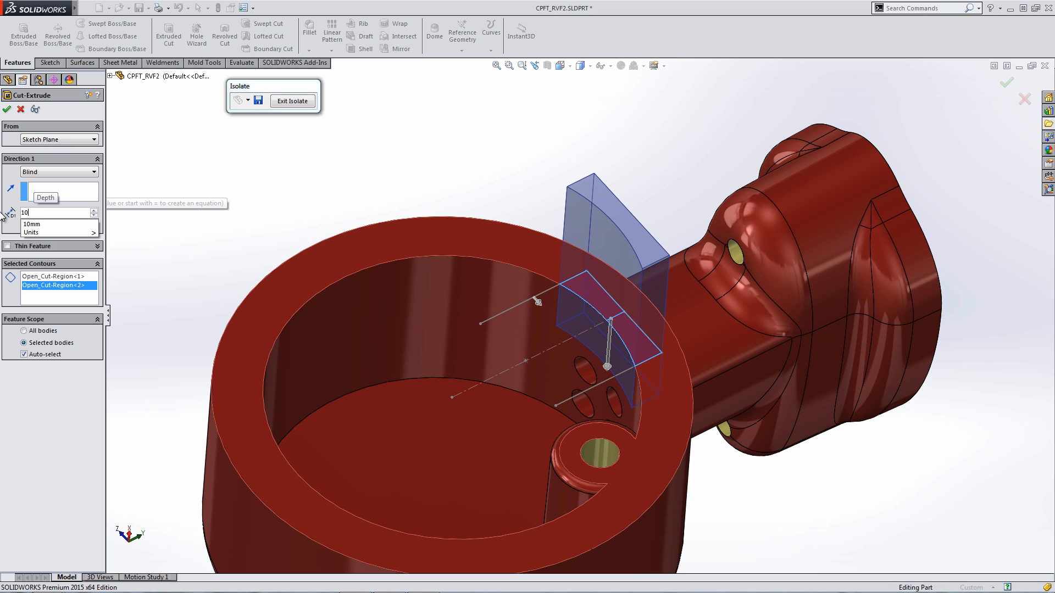
pyautogui.press('BackSpace')
pyautogui.press('BackSpace')
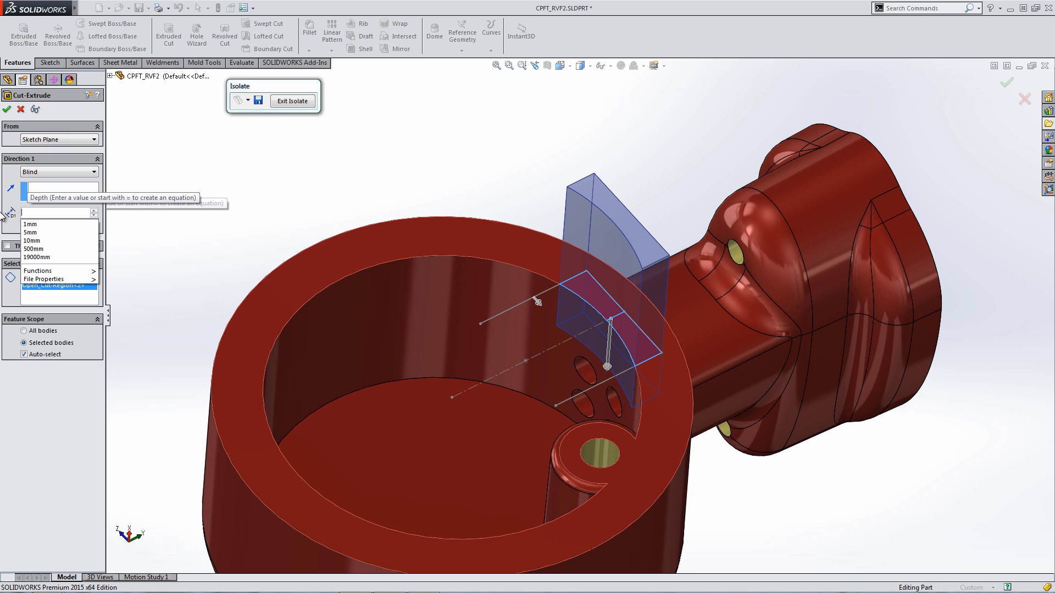
pyautogui.write('5')
pyautogui.press('Return')
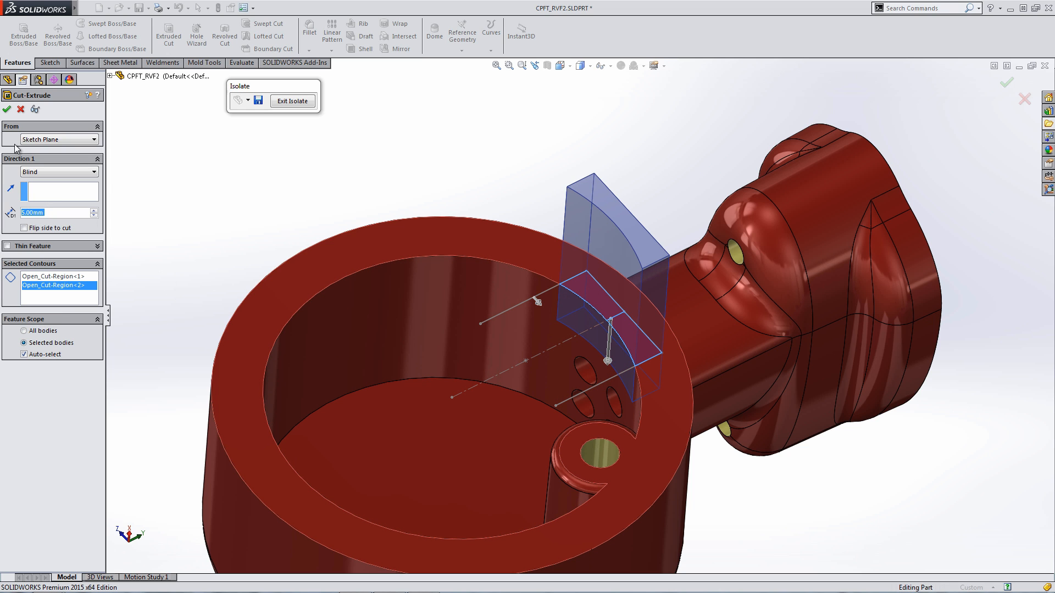
pyautogui.click(8, 110)
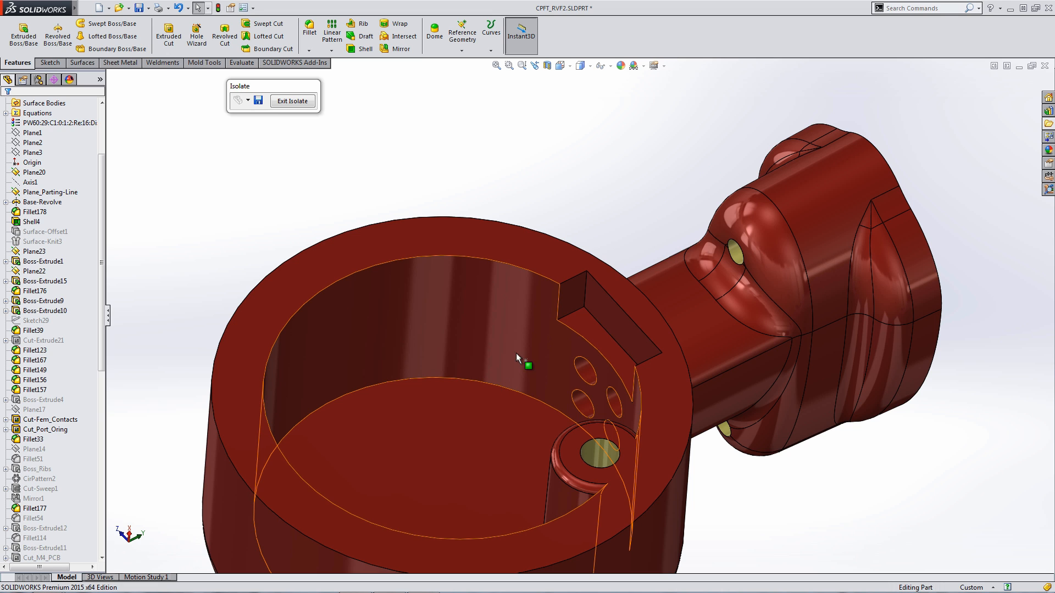
# - Orient the model to the Screen_cut saved view and exit the body isolation
pyautogui.press('space')
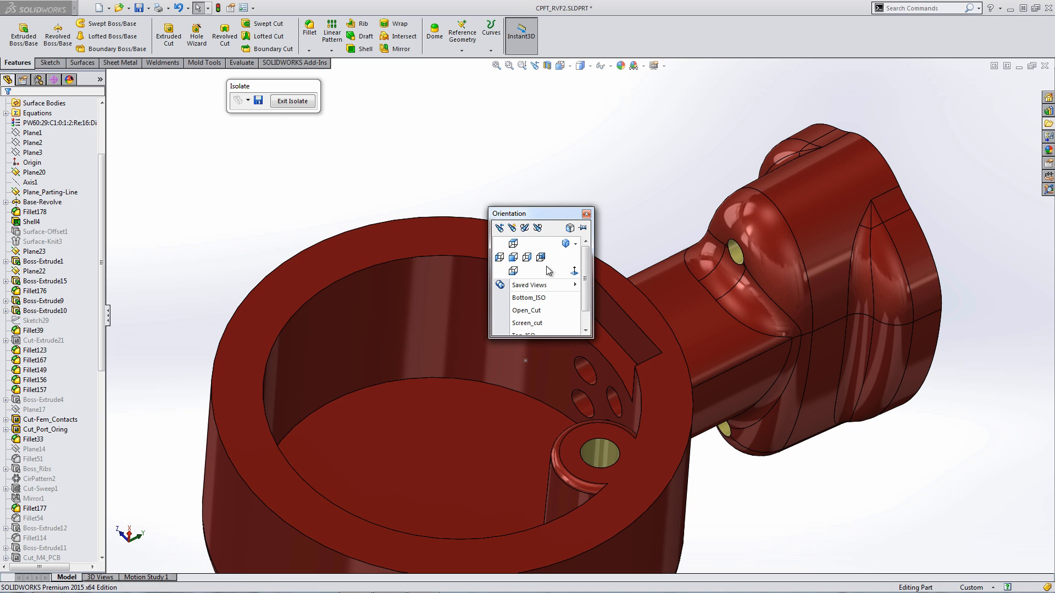
pyautogui.click(526, 324)
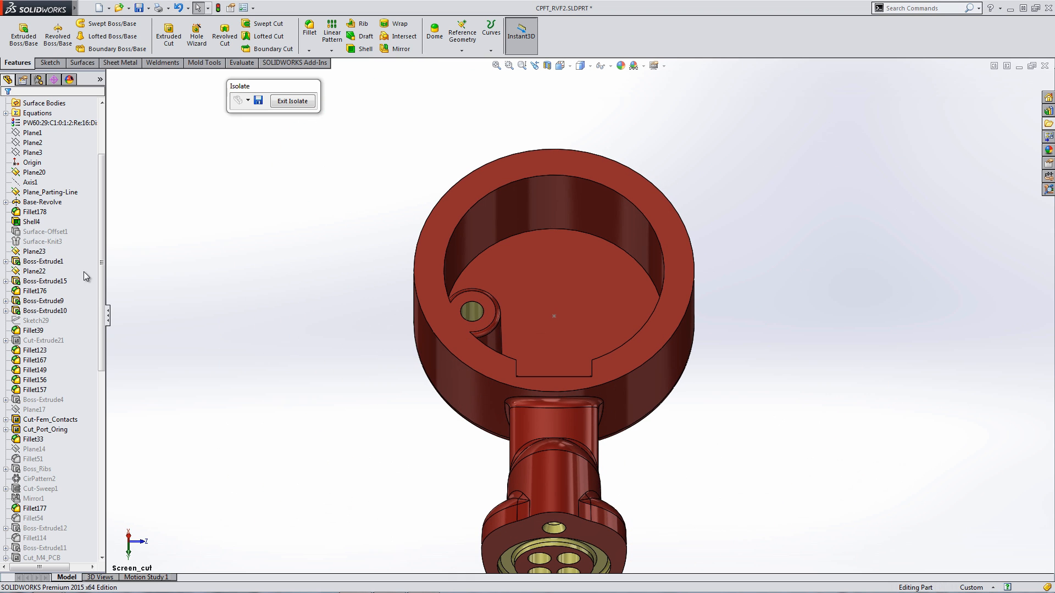
pyautogui.click(292, 101)
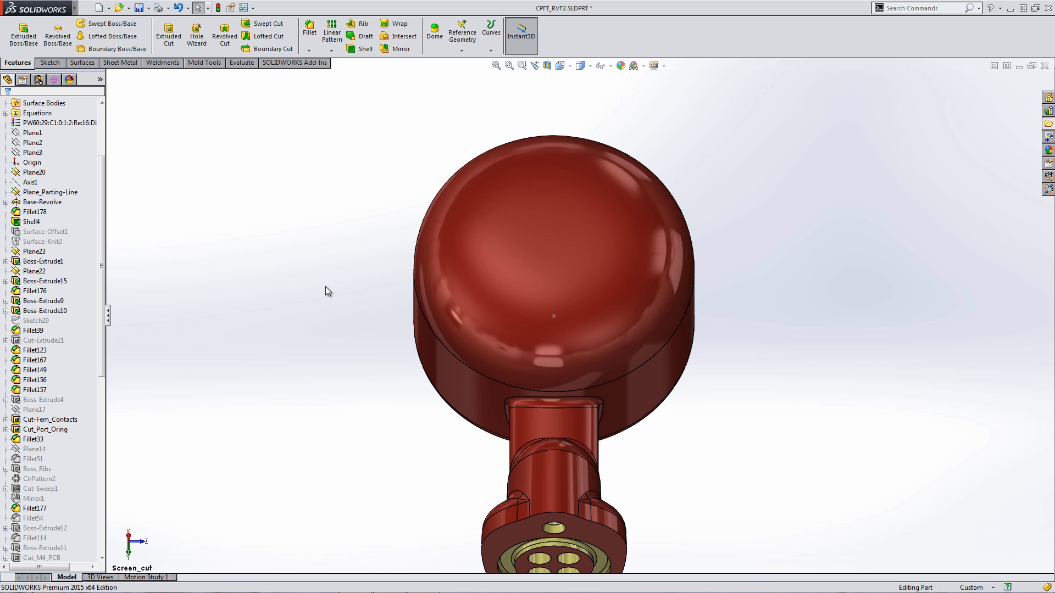
# - Define a reference plane parallel to the screen through Point1 of Sketch68 on the domed face
pyautogui.press('s')
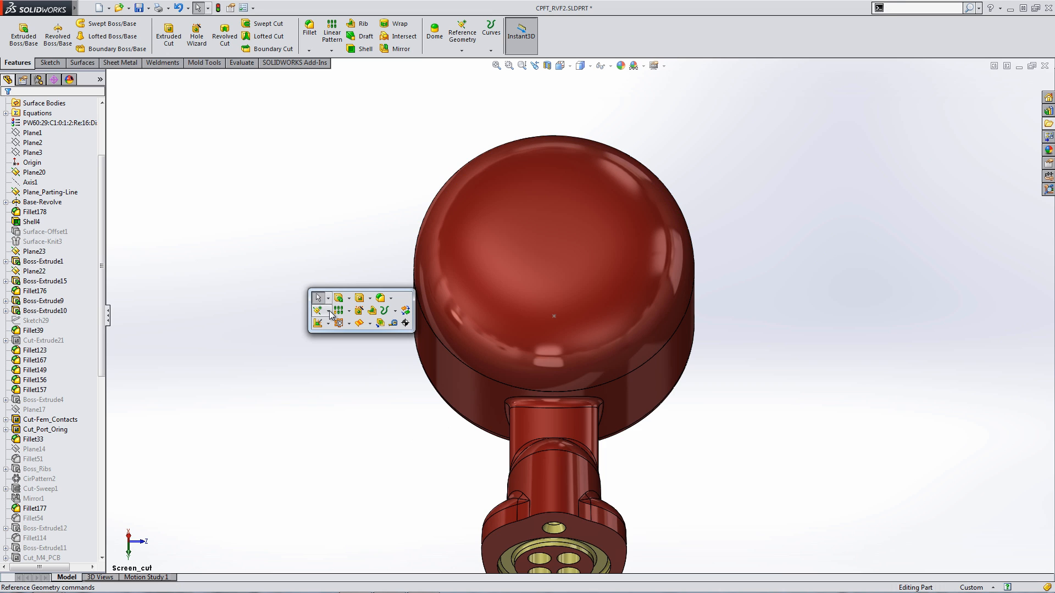
pyautogui.click(329, 312)
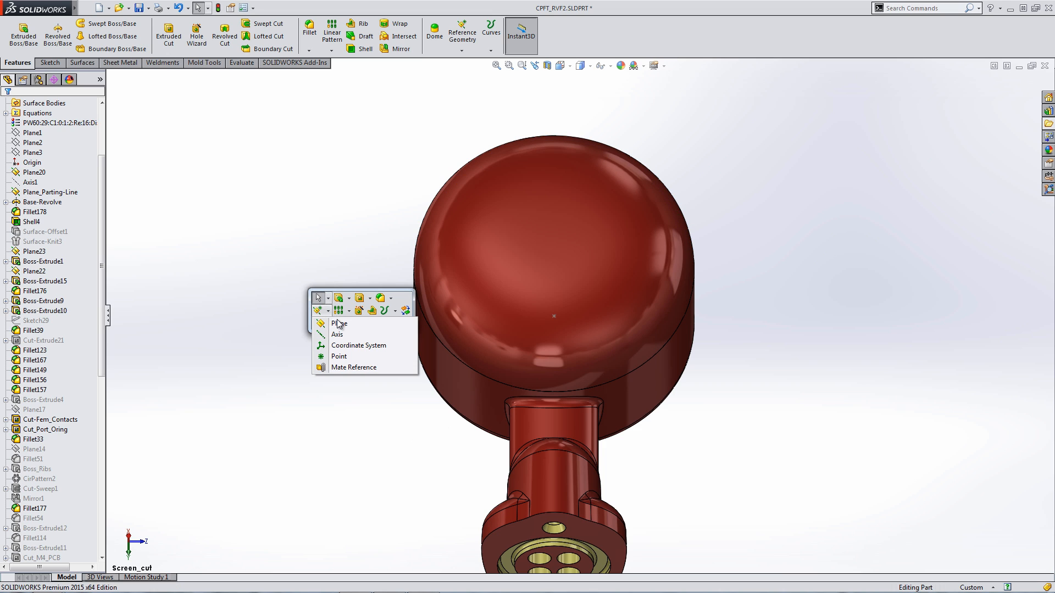
pyautogui.click(343, 324)
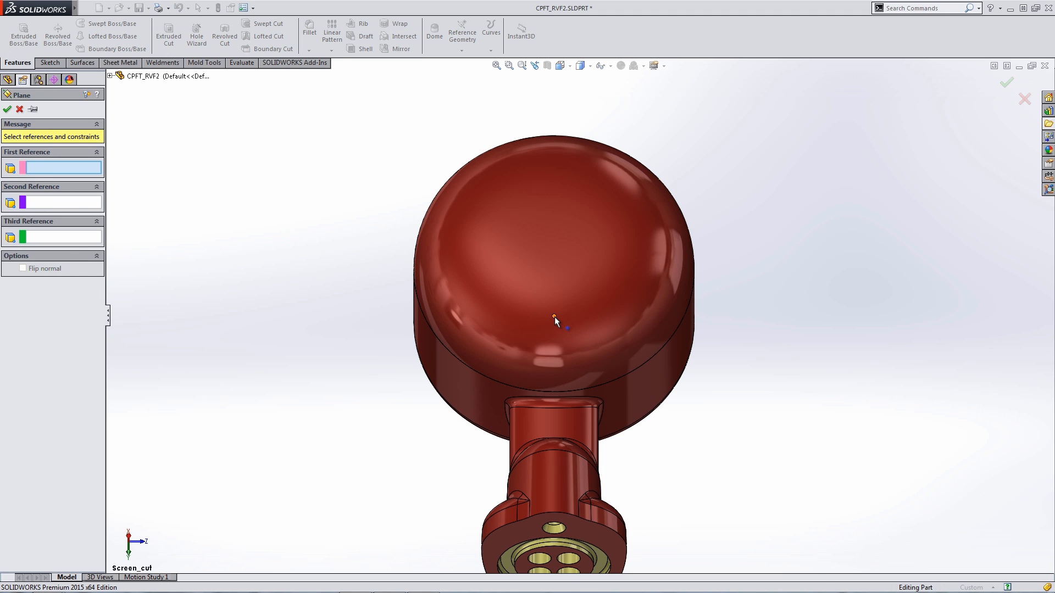
pyautogui.click(554, 316)
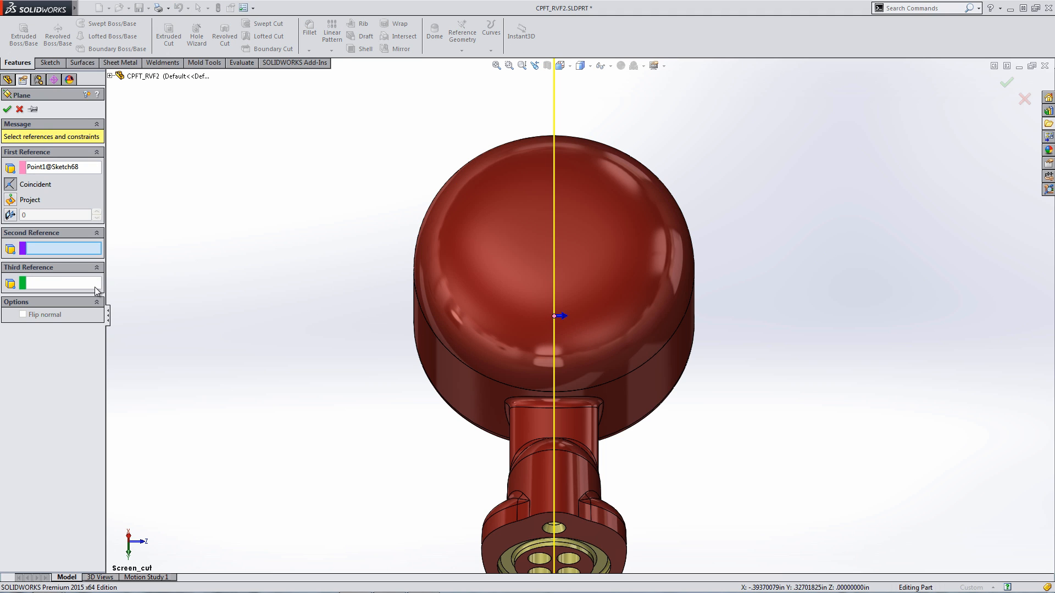
pyautogui.click(10, 214)
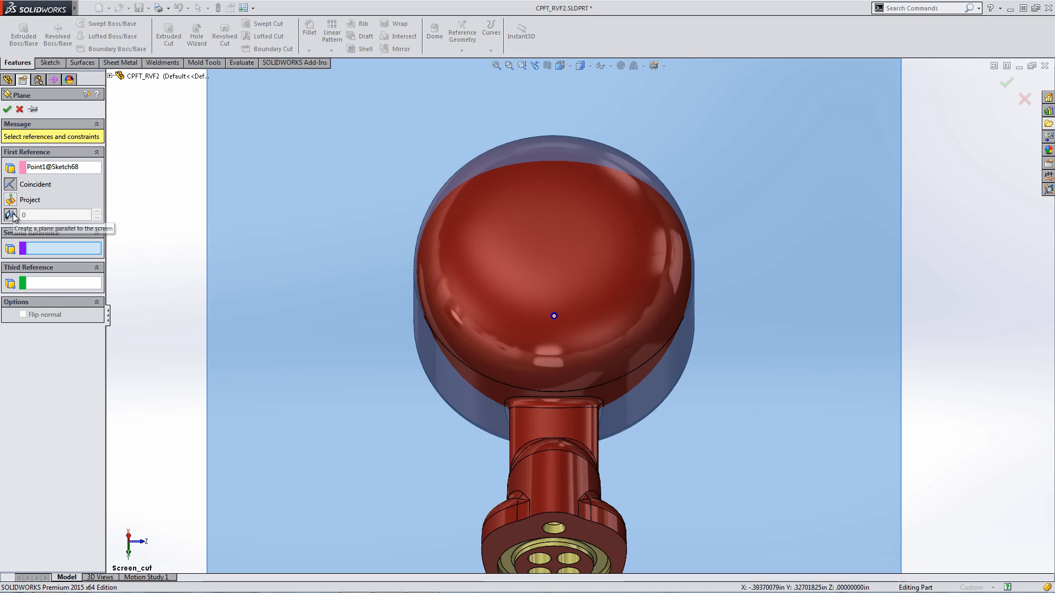
# - Update the plane to a rotated view, realign it to the Screen_cut saved view at 0 mm offset, and accept it
pyautogui.moveTo(331, 341); pyautogui.dragTo(437, 375, button='middle')
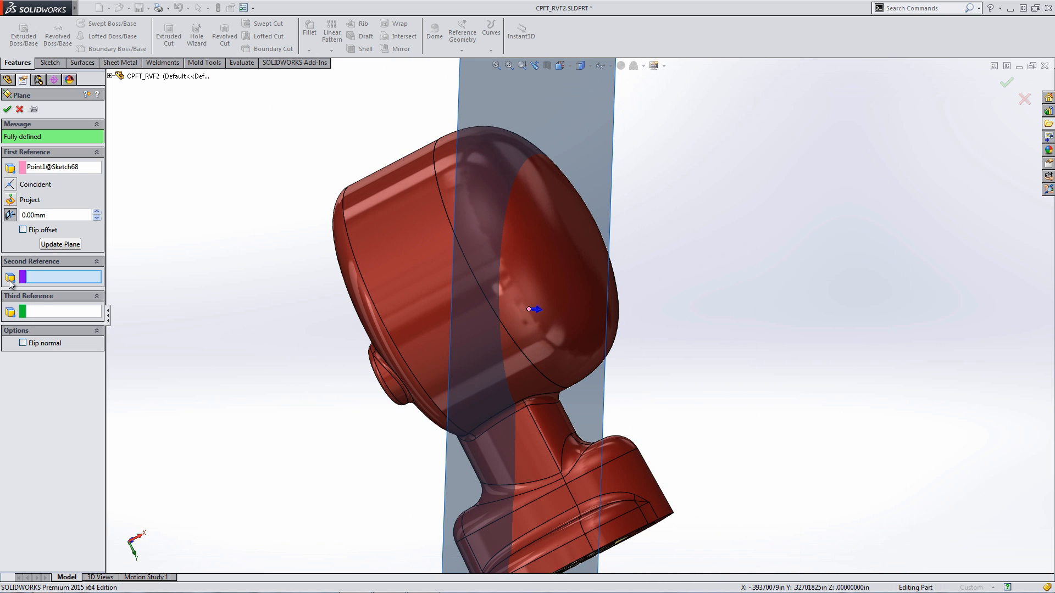
pyautogui.click(74, 244)
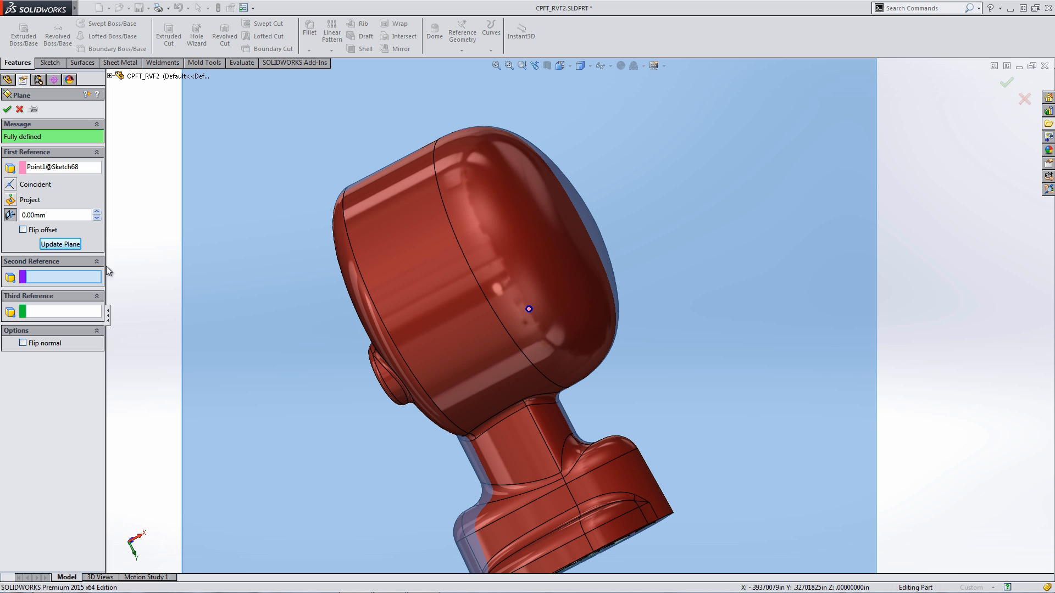
pyautogui.moveTo(356, 397); pyautogui.dragTo(270, 413, button='middle')
pyautogui.press('space')
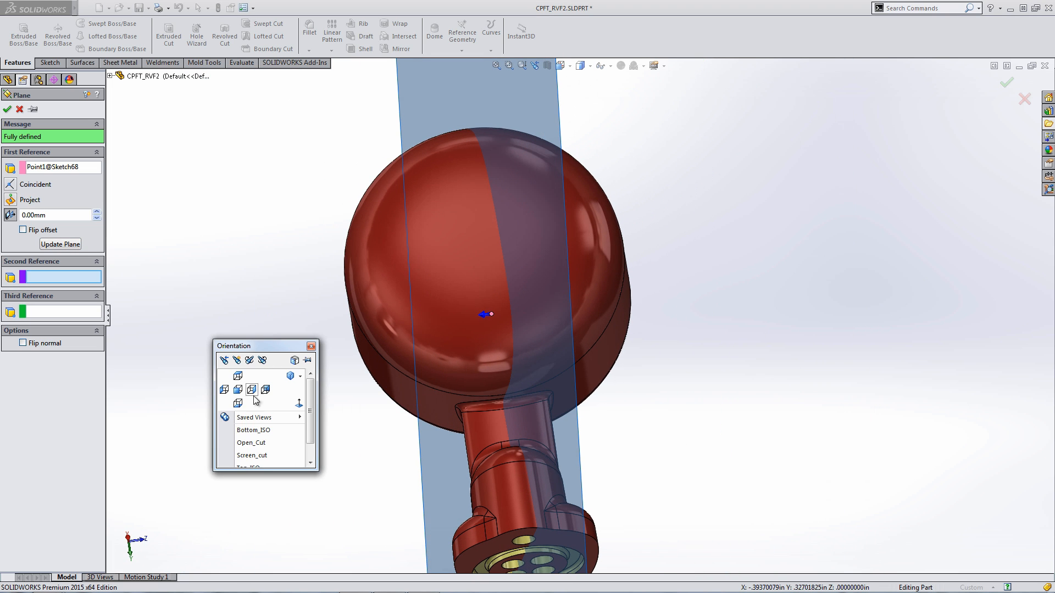
pyautogui.click(252, 455)
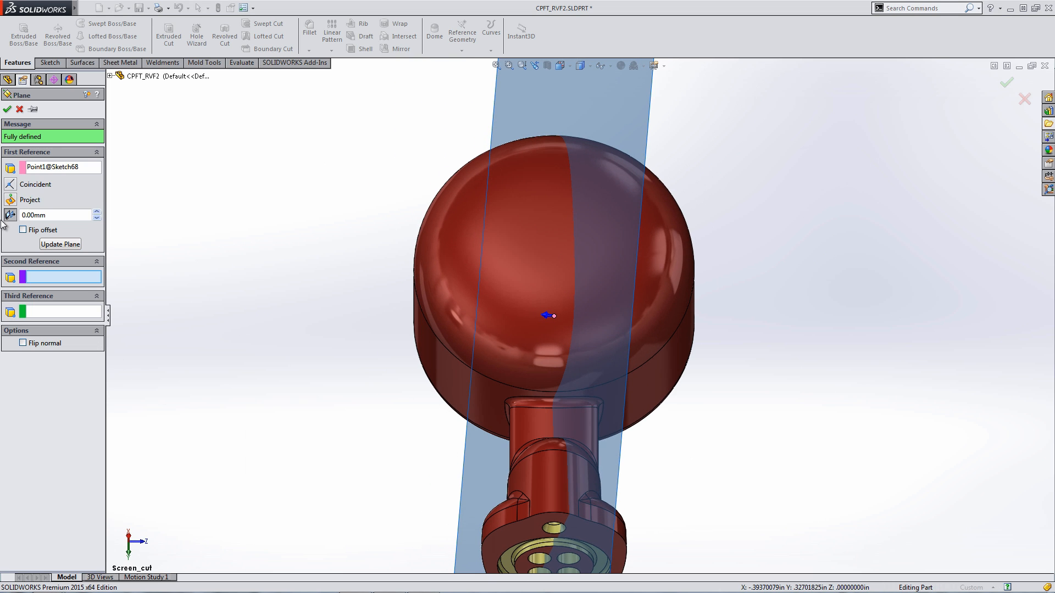
pyautogui.click(55, 245)
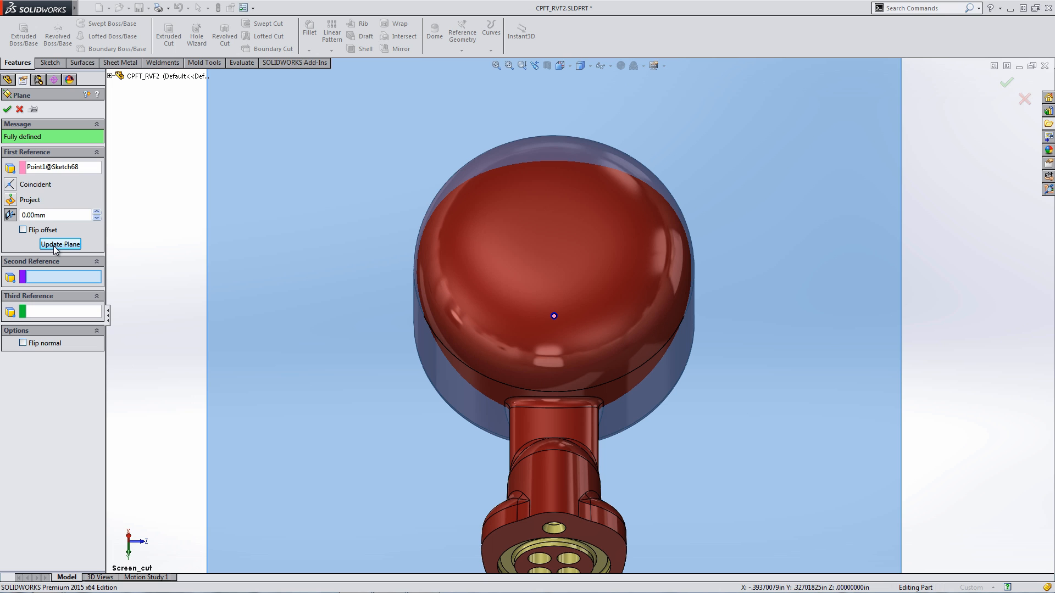
pyautogui.click(8, 110)
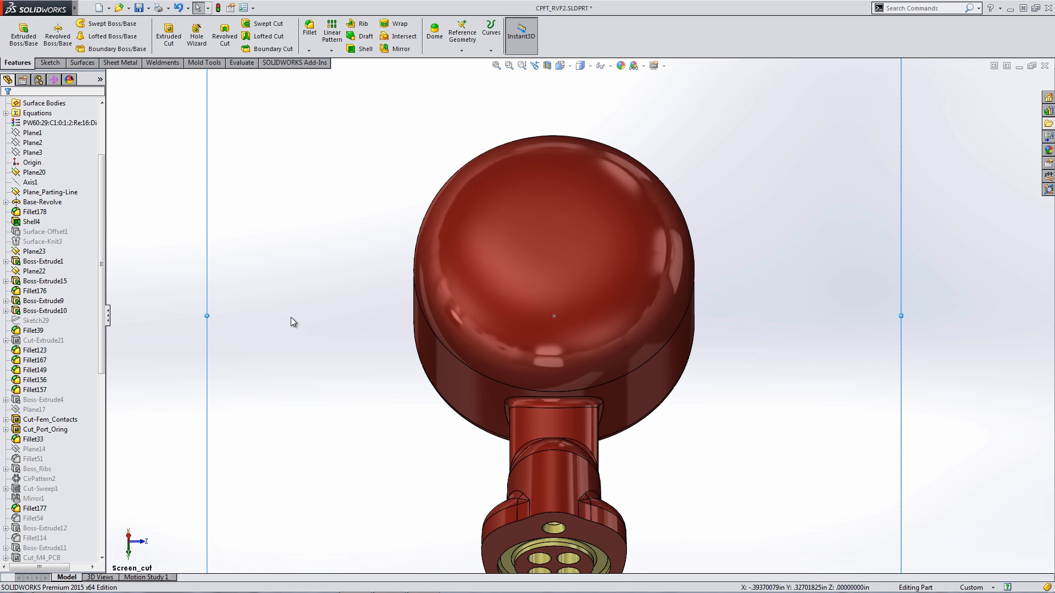
# - Preview a section view of the housing through the new screen-parallel plane and cancel it
pyautogui.moveTo(304, 336); pyautogui.dragTo(451, 307, button='middle')
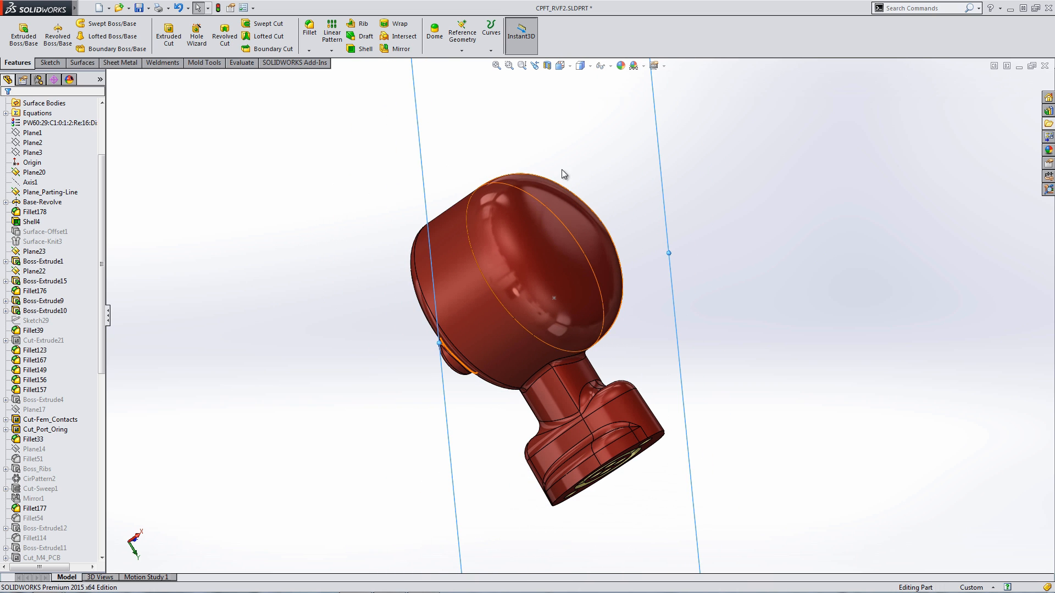
pyautogui.click(548, 66)
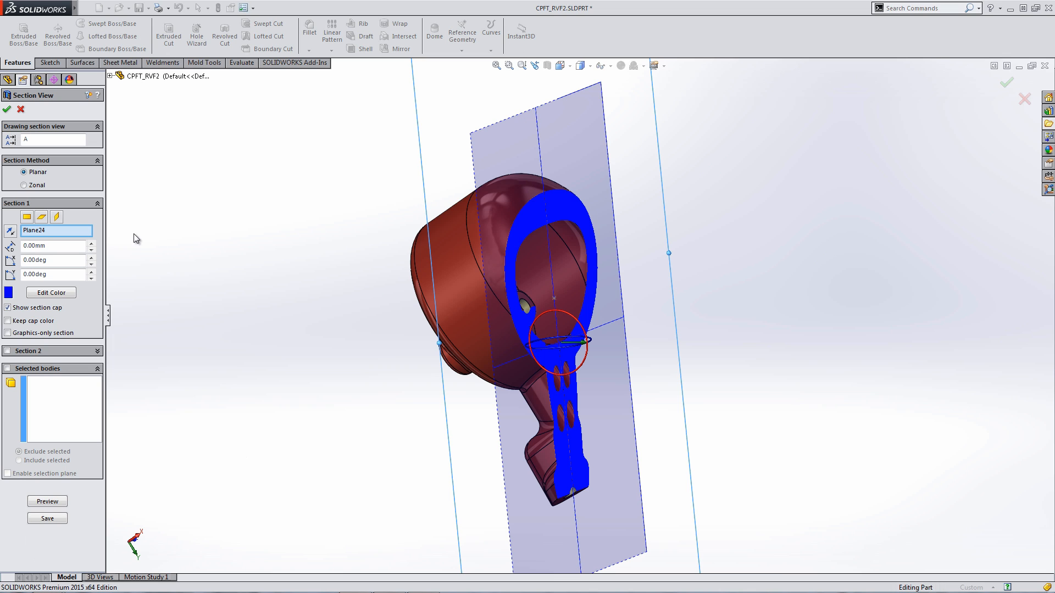
pyautogui.click(21, 110)
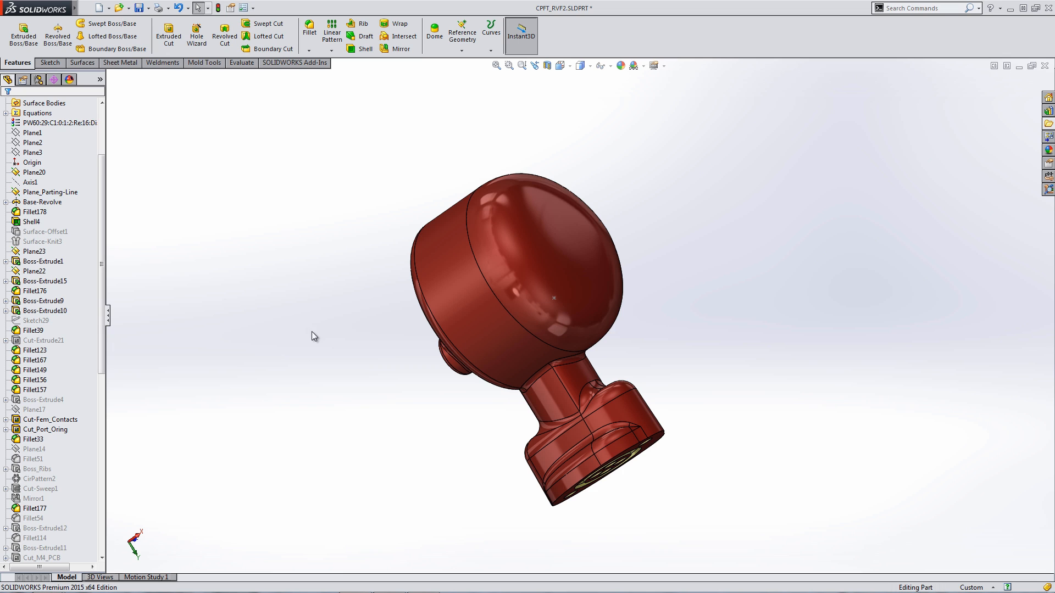
# - Load the PhotoView 360 add-in and turn on the render region over the housing
pyautogui.click(315, 61)
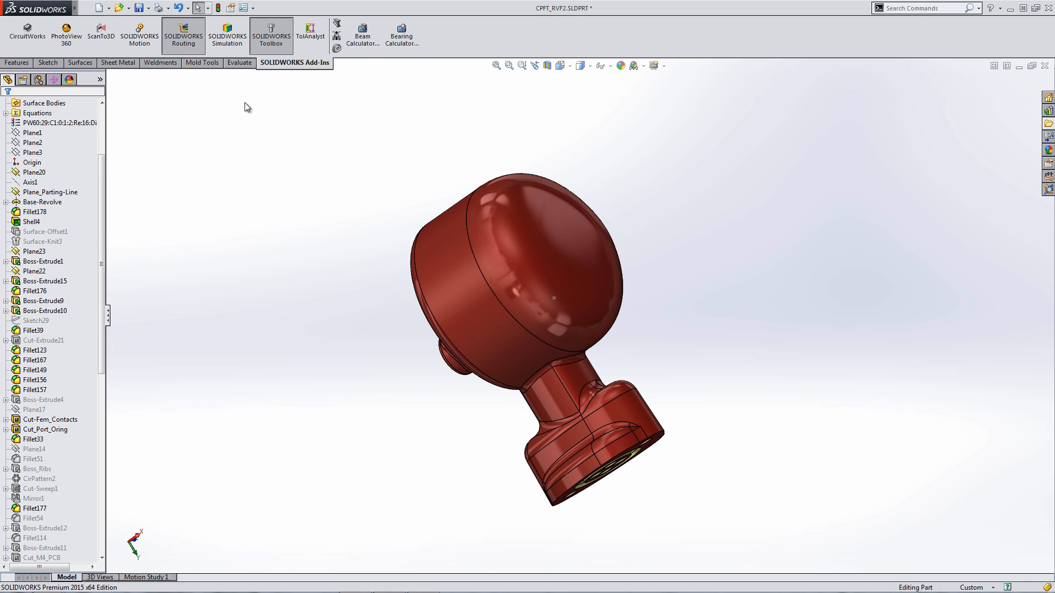
pyautogui.click(66, 33)
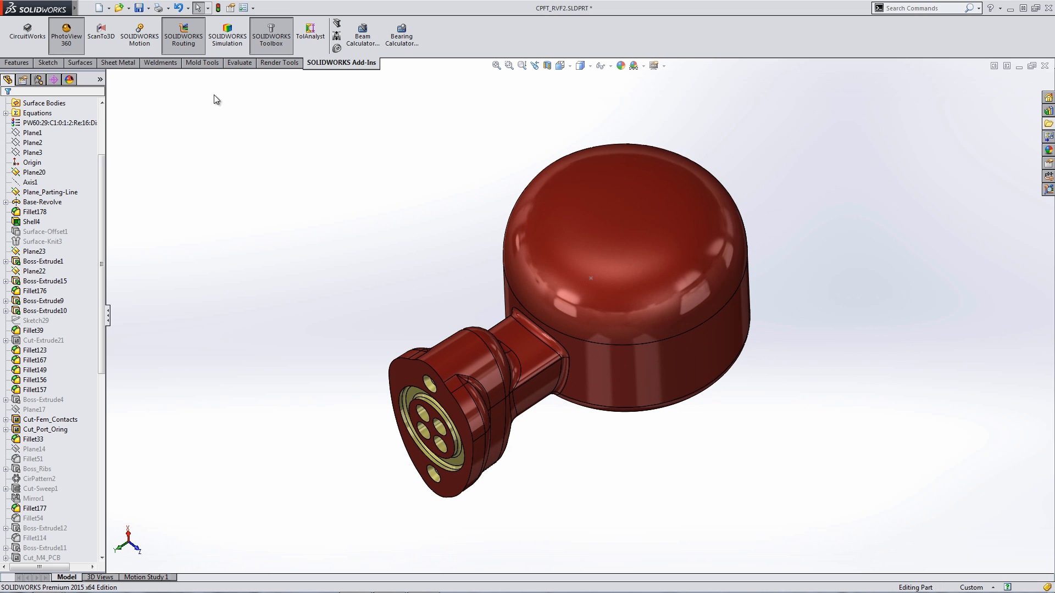
pyautogui.click(278, 62)
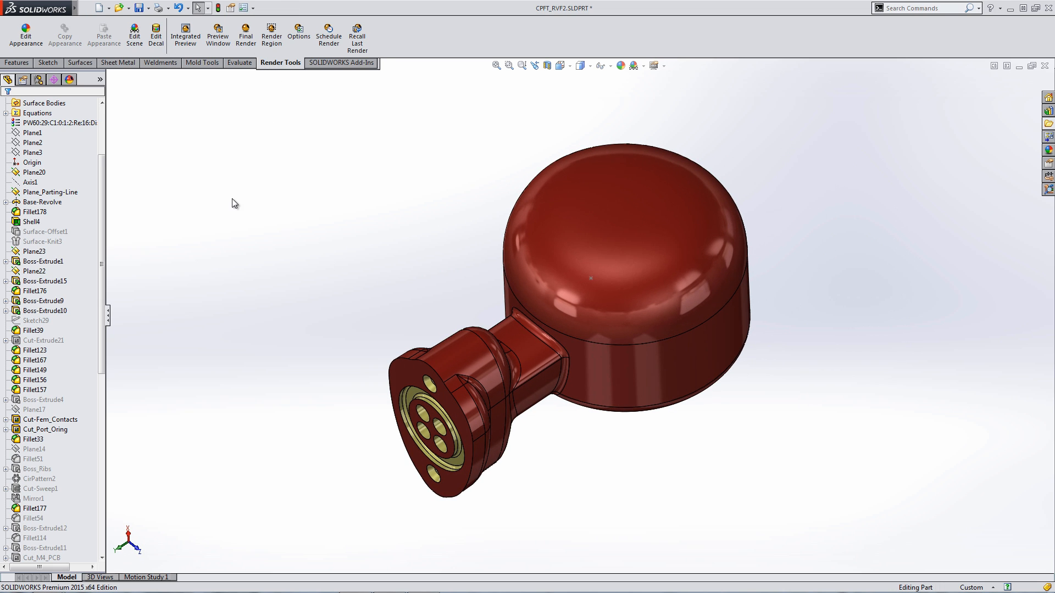
pyautogui.click(271, 44)
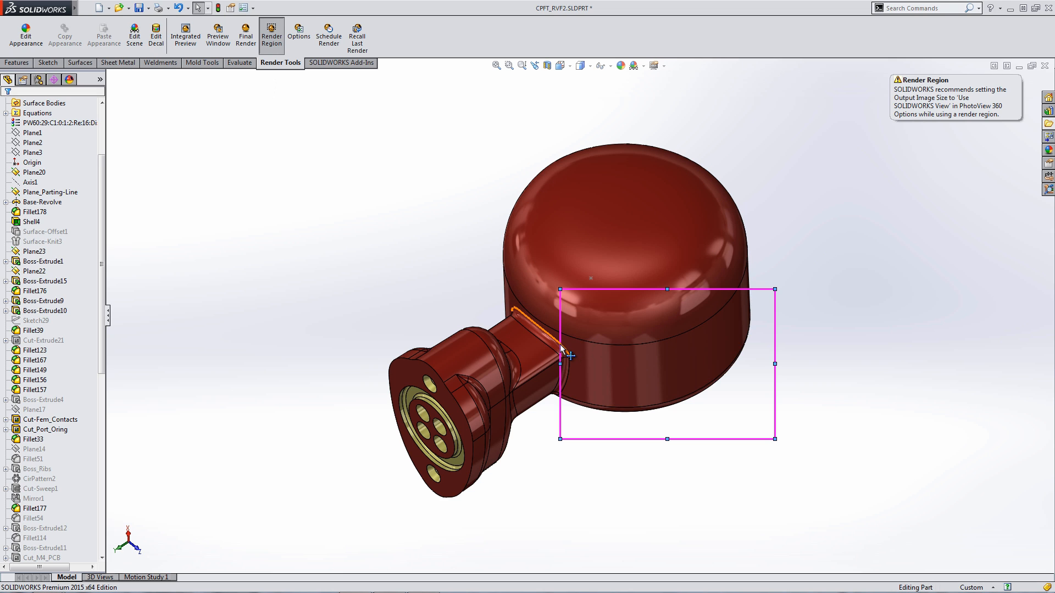
# - Reposition and shrink the render region over the upper part of the connector flange and start the integrated preview
pyautogui.moveTo(561, 347); pyautogui.dragTo(369, 388)
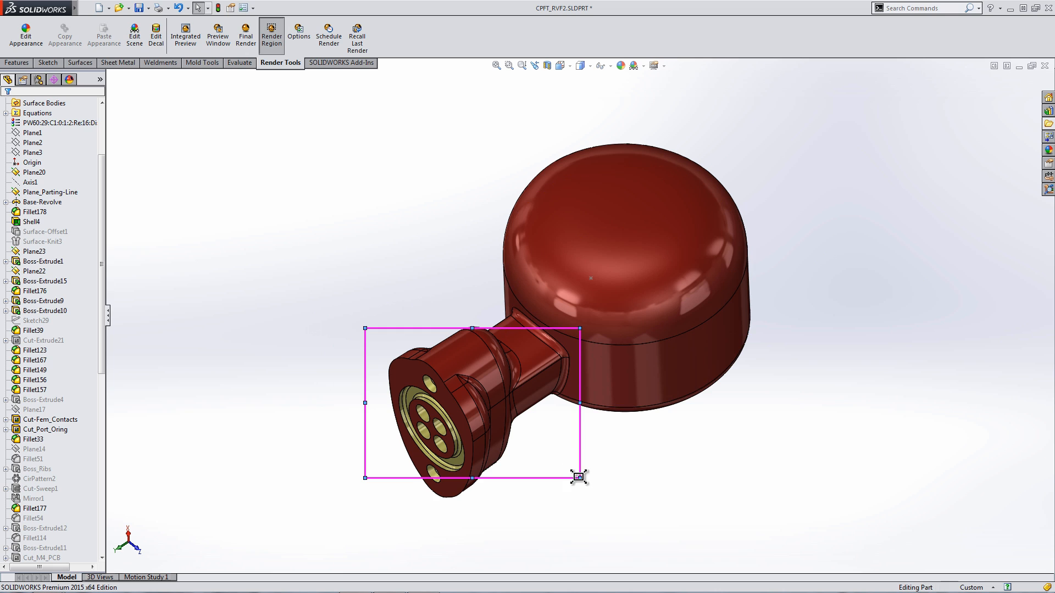
pyautogui.moveTo(578, 476); pyautogui.dragTo(455, 408)
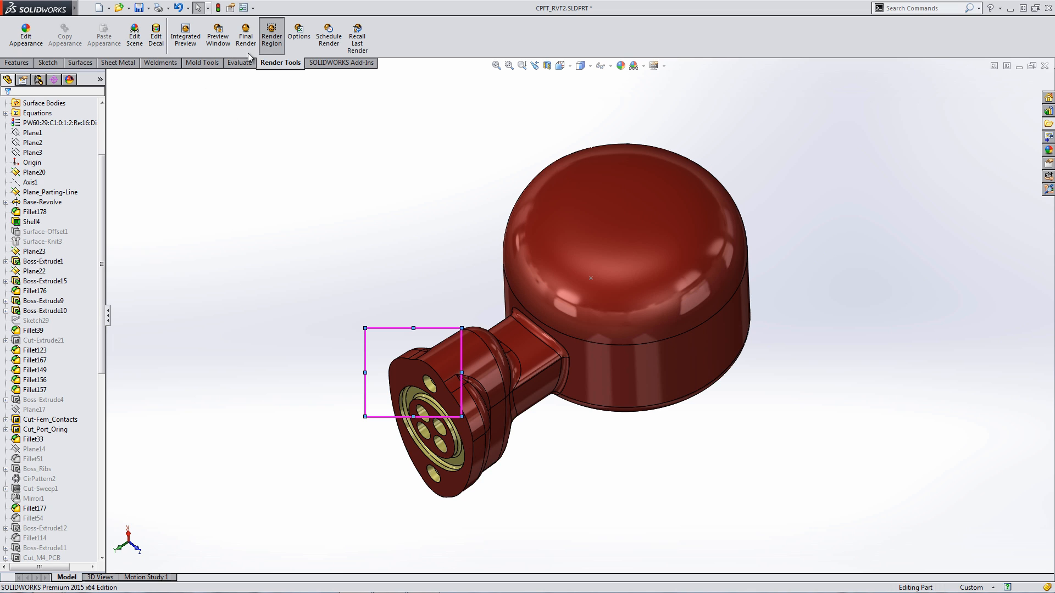
pyautogui.click(185, 39)
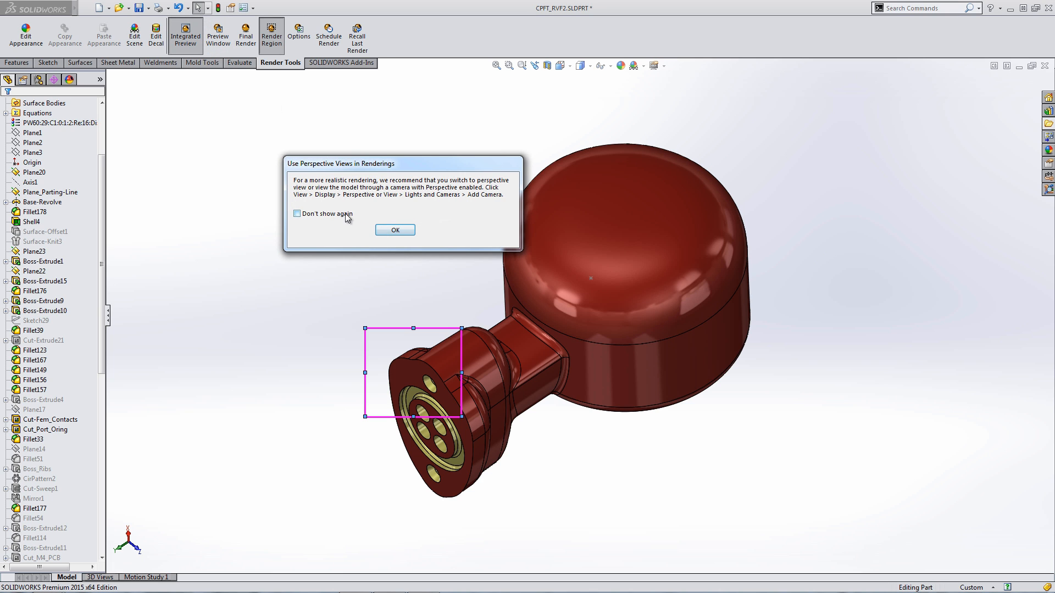
pyautogui.click(398, 230)
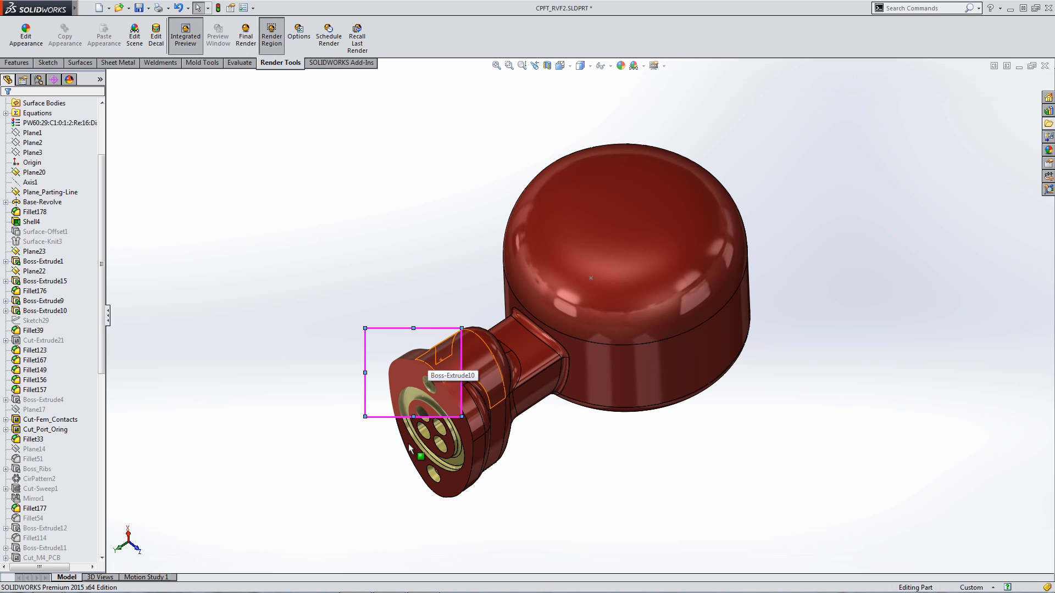
# - Move the render region over the rotated housing's neck junction and turn the region off to preview the whole housing
pyautogui.keyDown('ctrl'); pyautogui.moveTo(627, 480); pyautogui.dragTo(469, 443, button='middle'); pyautogui.keyUp('ctrl')
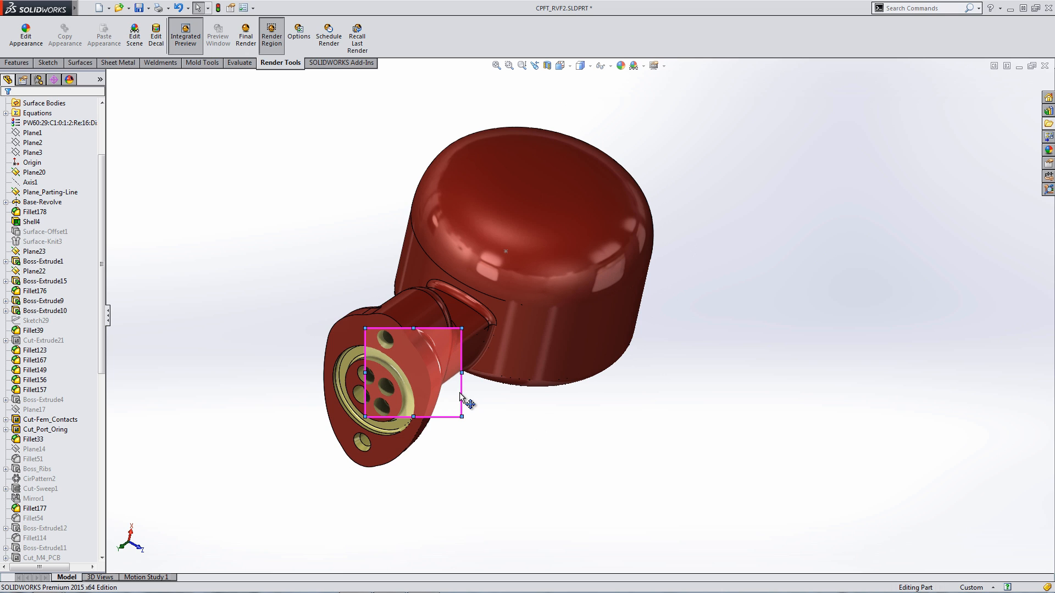
pyautogui.moveTo(517, 355); pyautogui.dragTo(512, 349)
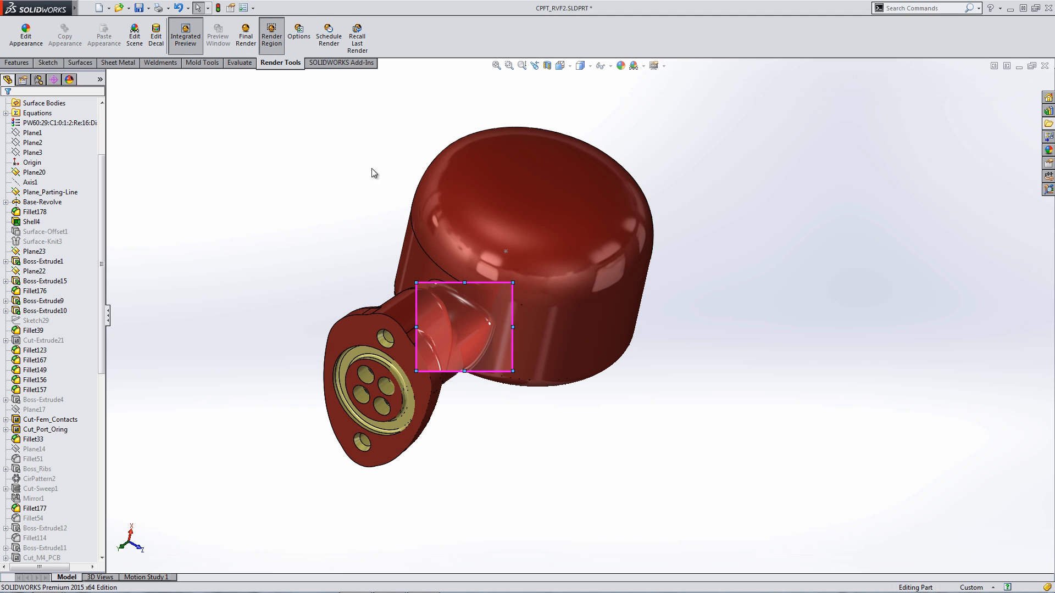
pyautogui.click(271, 35)
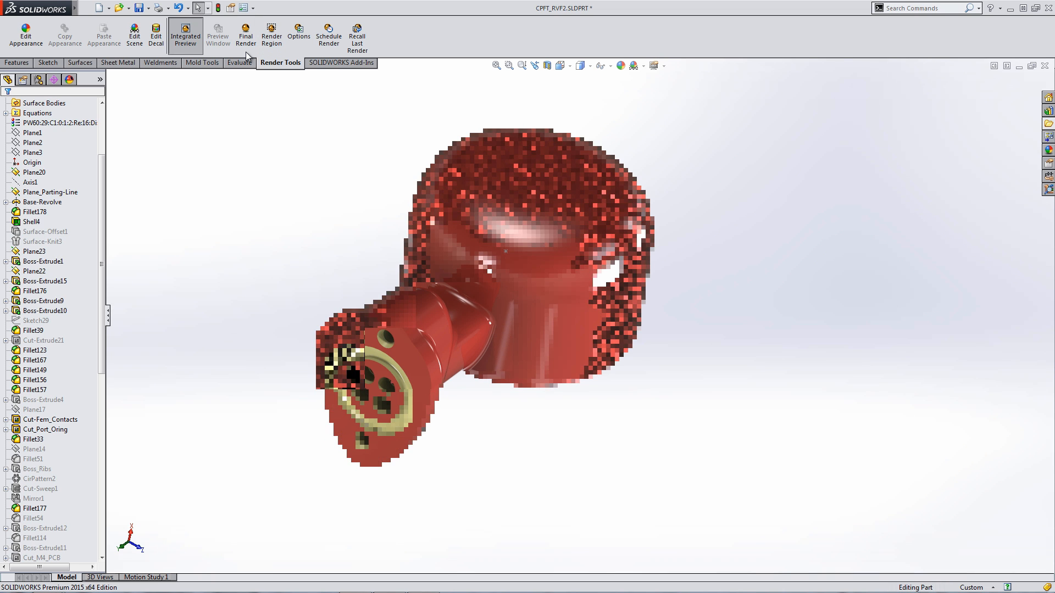
# - Turn off the integrated preview and unload the PhotoView 360 add-in
pyautogui.click(245, 51)
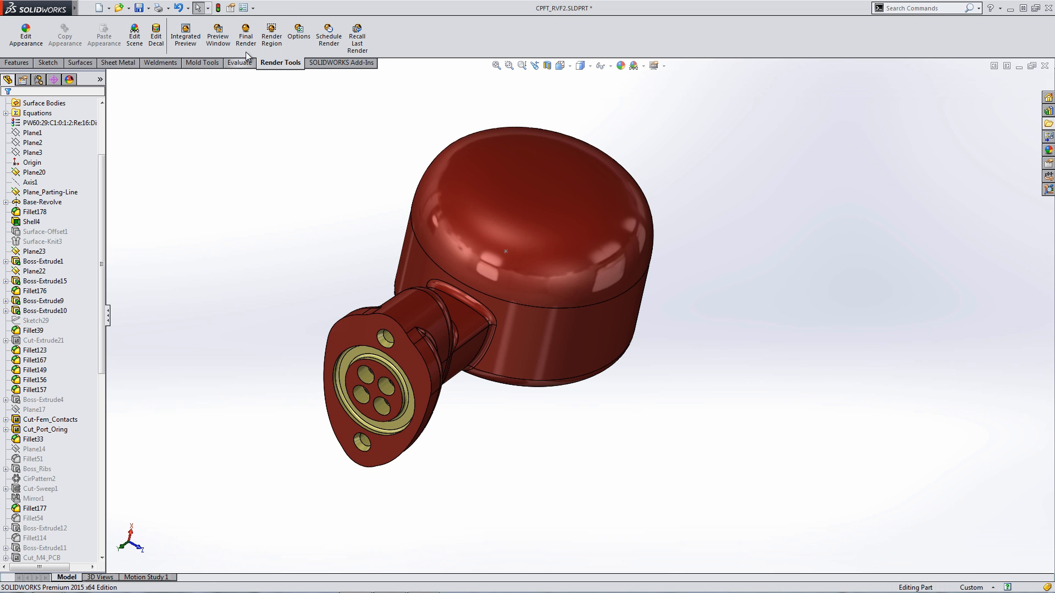
pyautogui.doubleClick(245, 51)
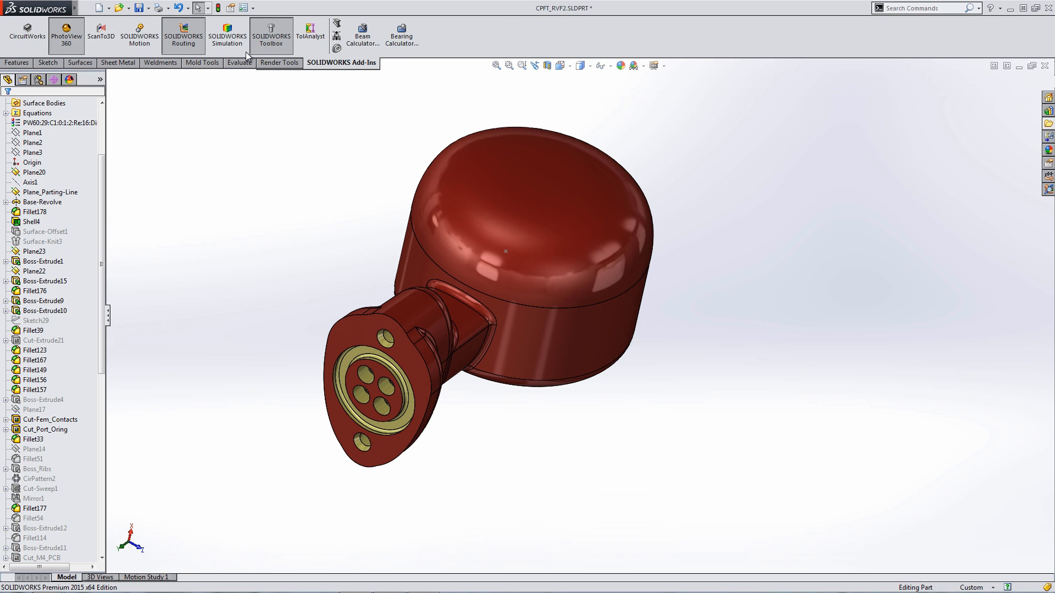
pyautogui.click(66, 34)
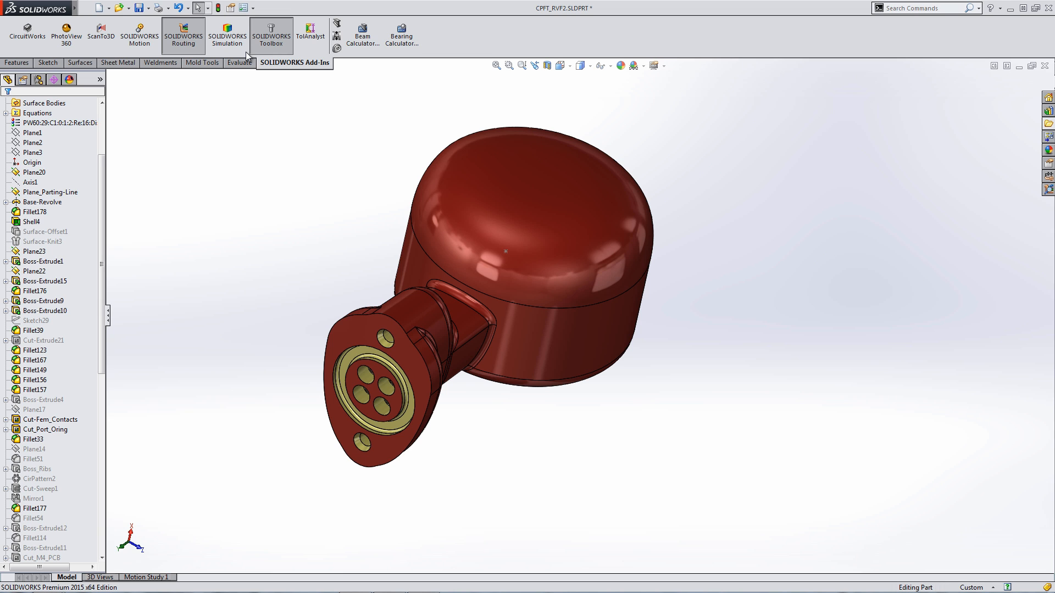
pyautogui.doubleClick(246, 52)
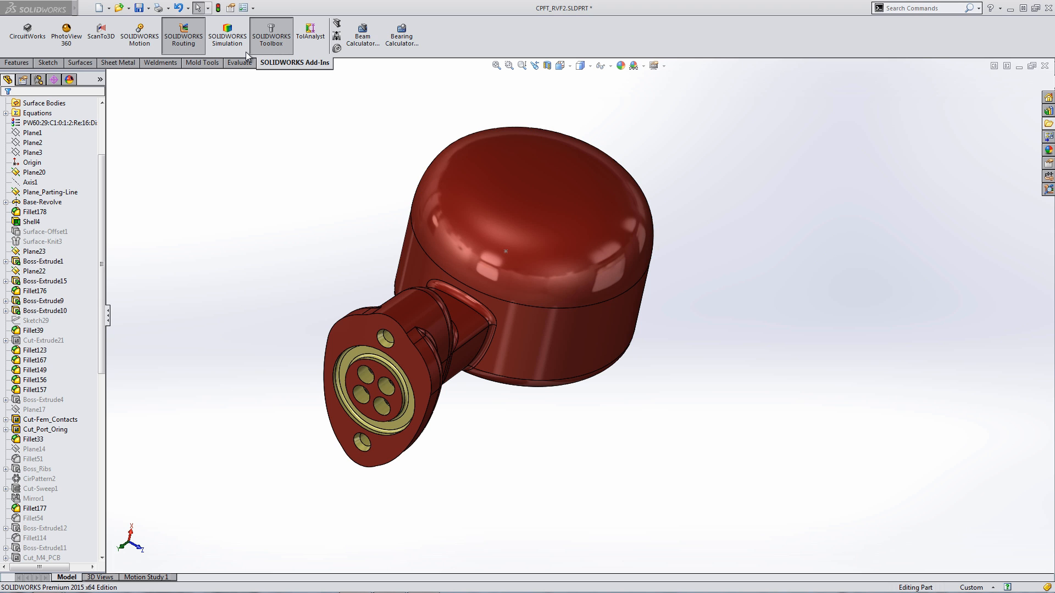
# - Close the housing part without saving and open Grill Pan.SLDPRT from the 12 - Move Face folder
pyautogui.hotkey('ctrl', 'w')
pyautogui.press('n')
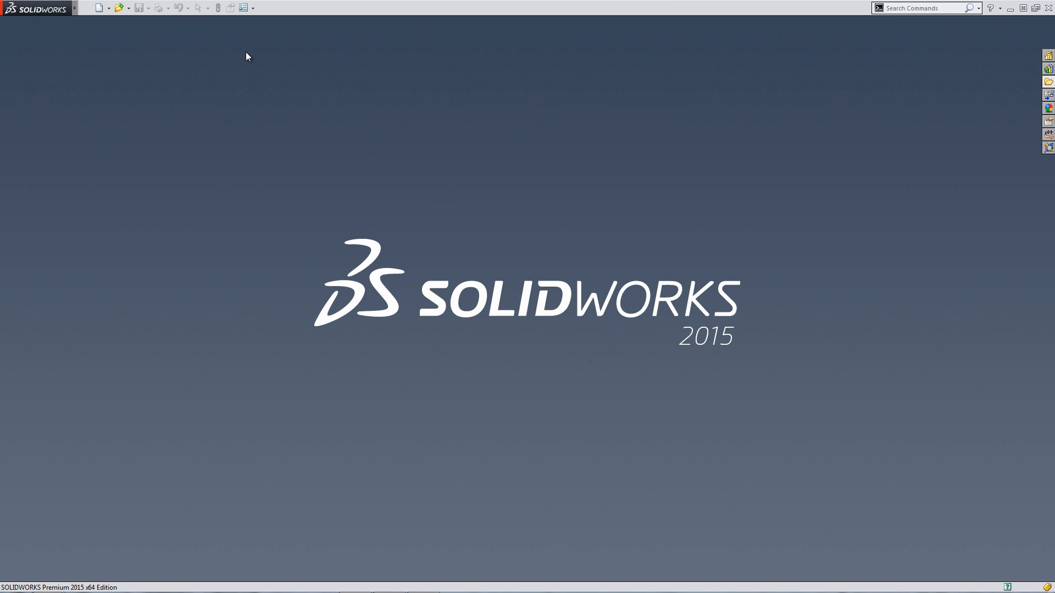
pyautogui.press('XF86AudioLowerVolume')
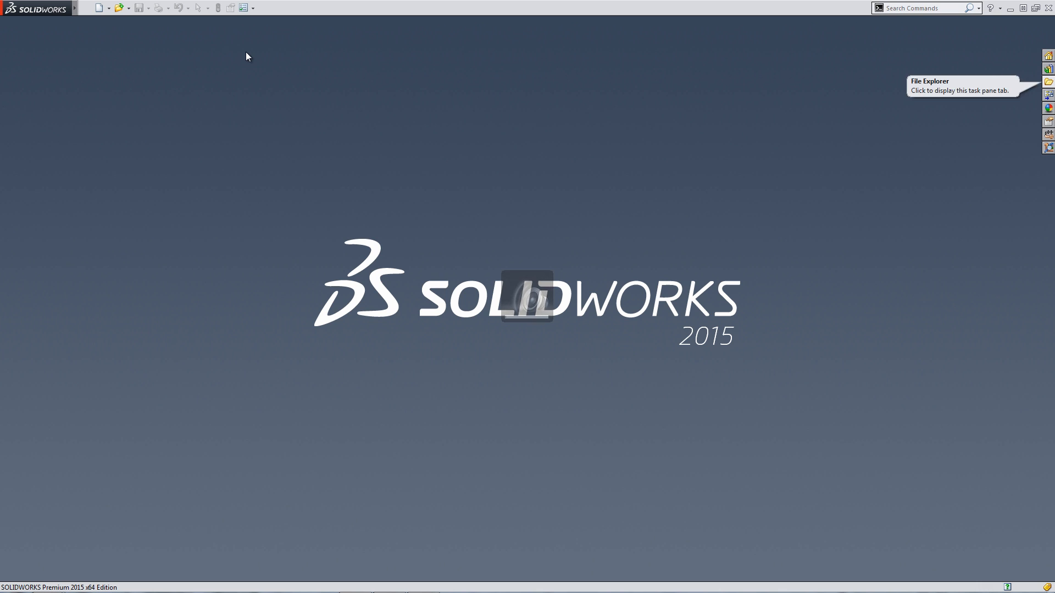
pyautogui.click(1048, 82)
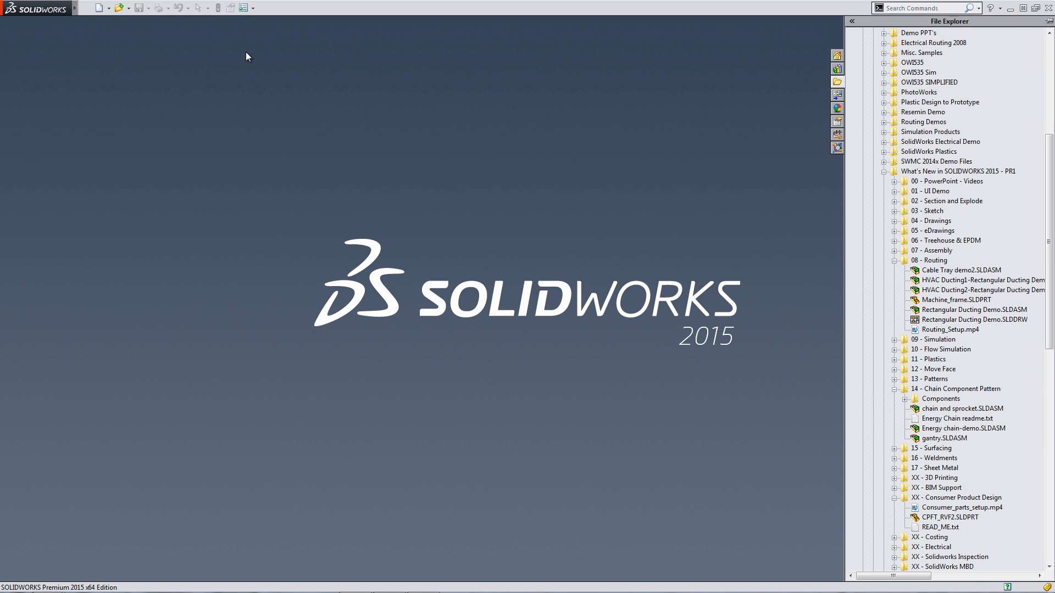
pyautogui.click(894, 261)
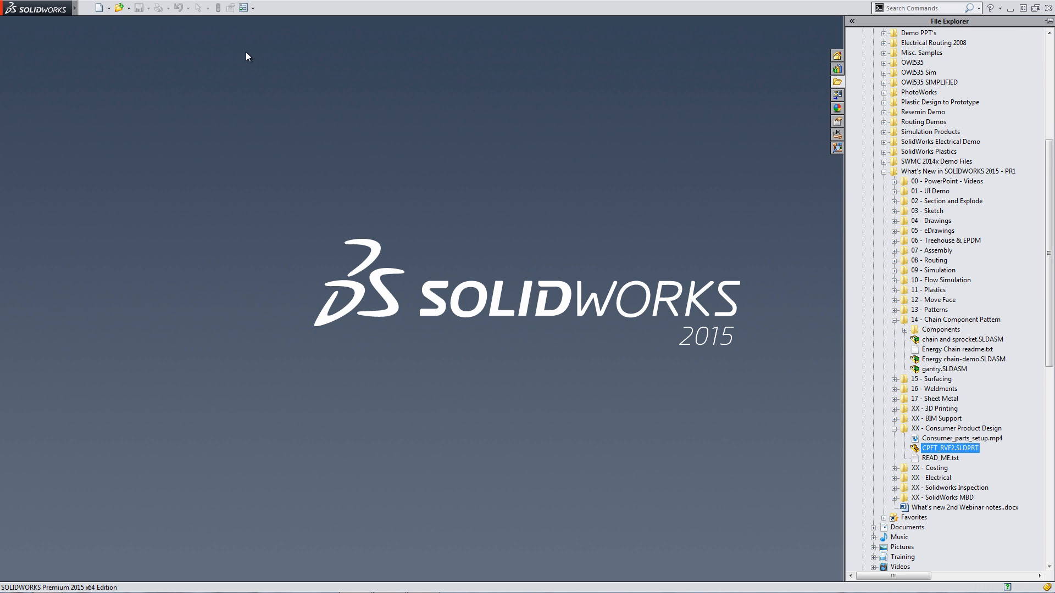
pyautogui.click(893, 300)
pyautogui.doubleClick(945, 309)
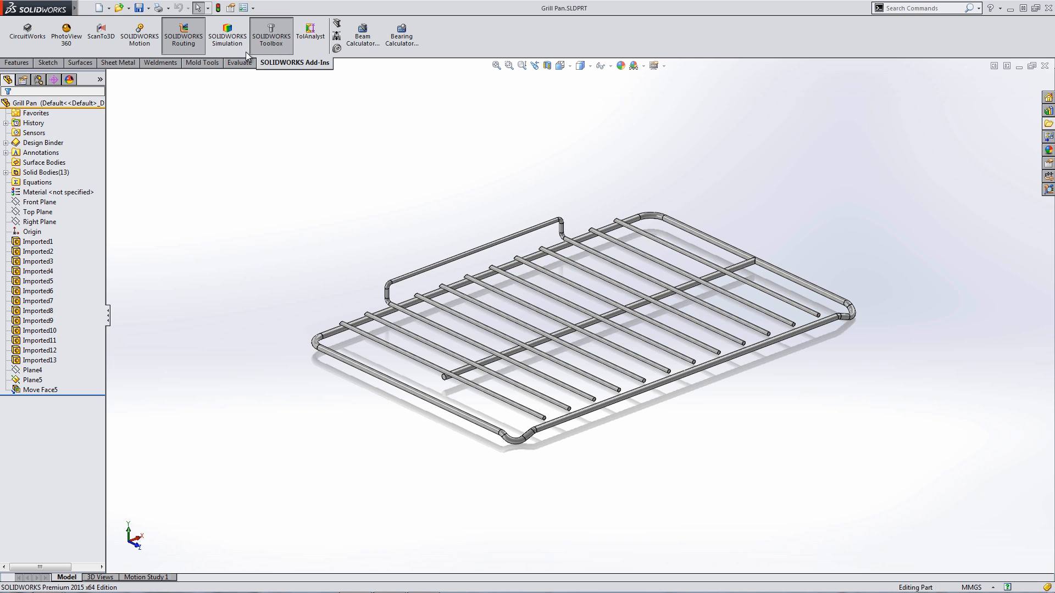
# - Start a Move Face translation and select the free end faces of all the parallel grill wires from the saved "end" view
pyautogui.scroll(-3, 248, 57)
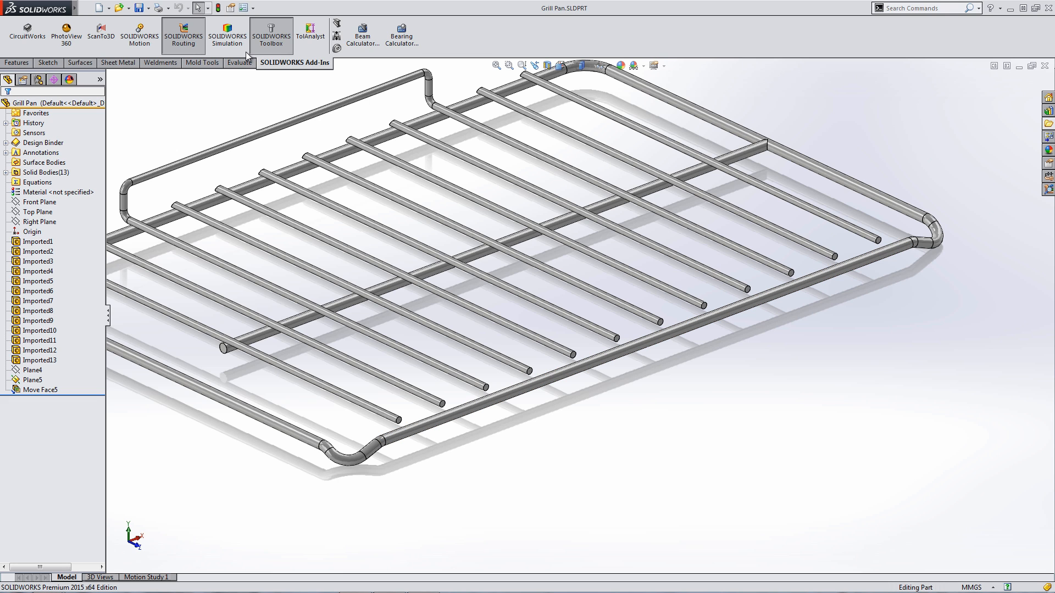
pyautogui.press('s')
pyautogui.click(525, 480)
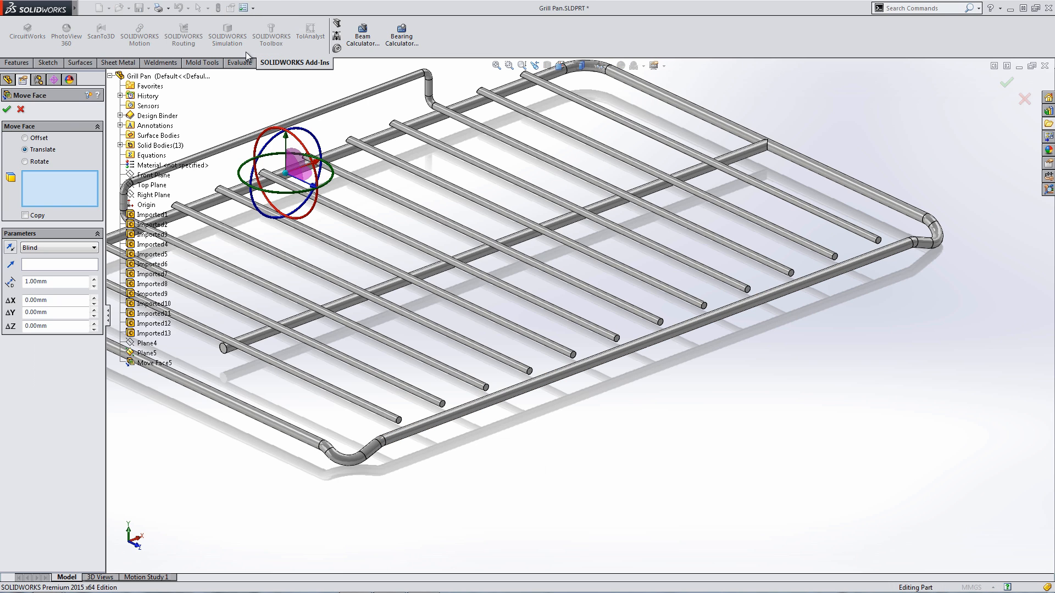
pyautogui.press('space')
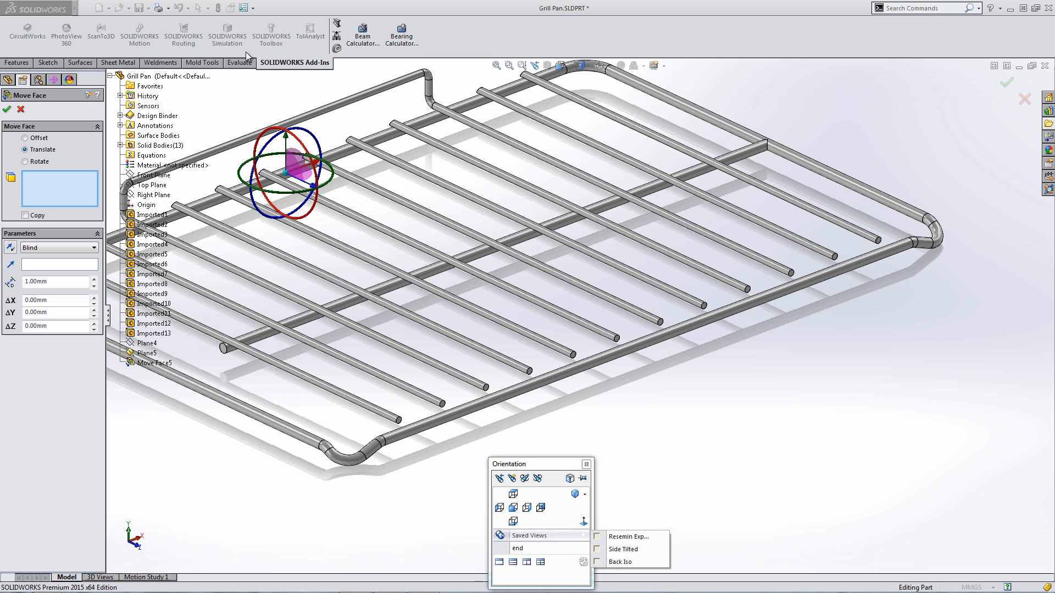
pyautogui.click(517, 549)
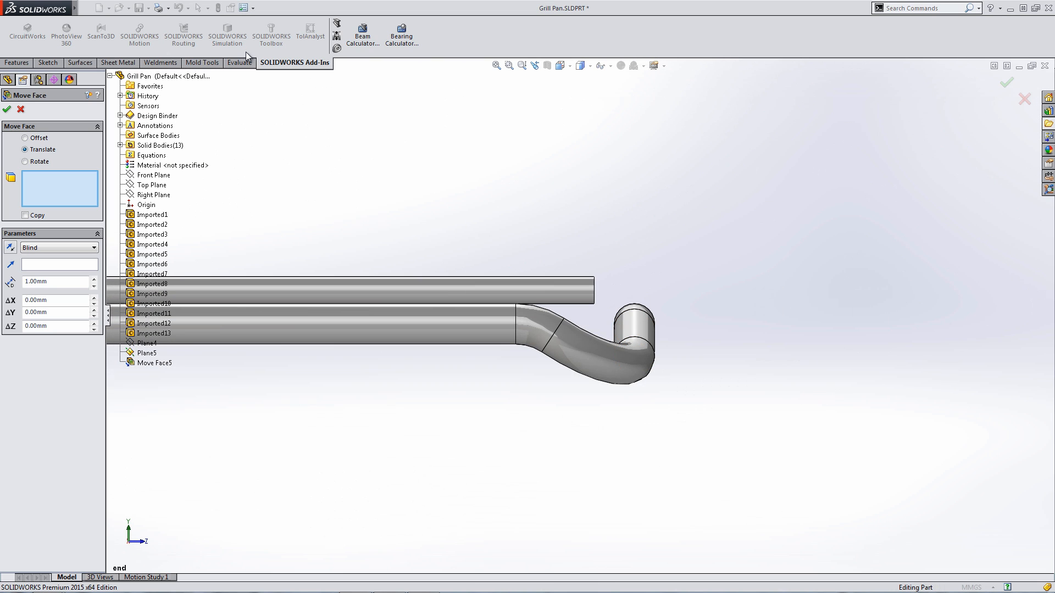
pyautogui.moveTo(570, 248); pyautogui.dragTo(607, 318)
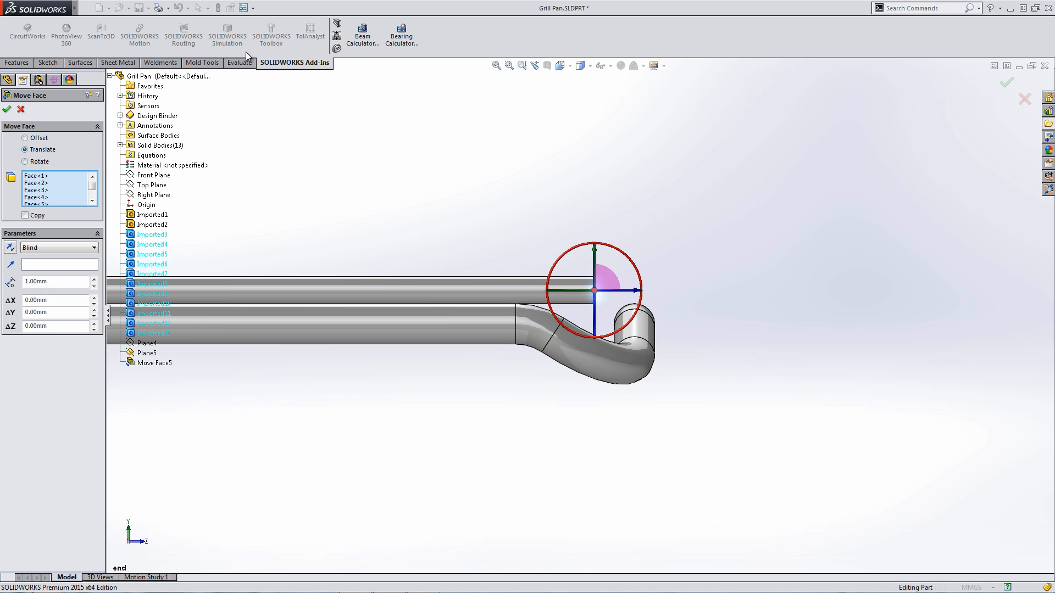
# - Set the face move to Up To Surface, from the nearest wire's end face to Plane5
pyautogui.click(59, 248)
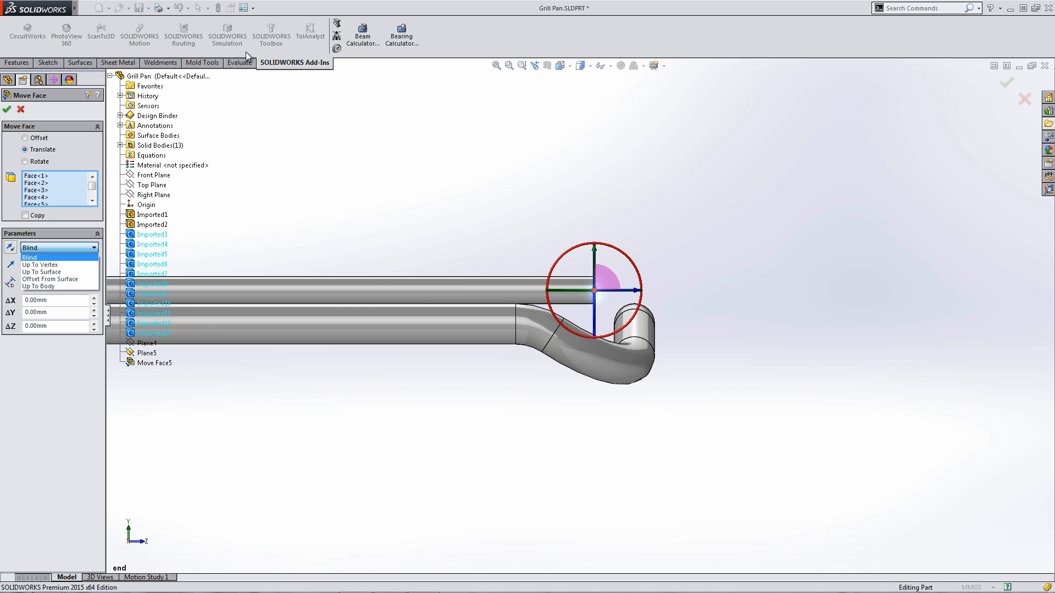
pyautogui.press('Up')
pyautogui.press('Up')
pyautogui.press('Up')
pyautogui.press('Up')
pyautogui.press('Down')
pyautogui.press('Down')
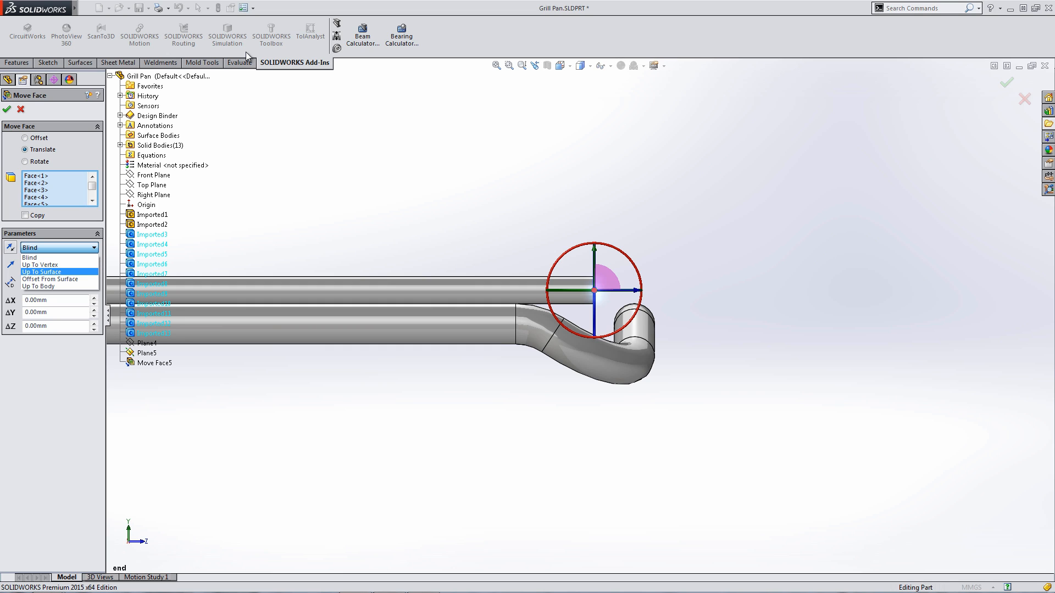
pyautogui.press('Return')
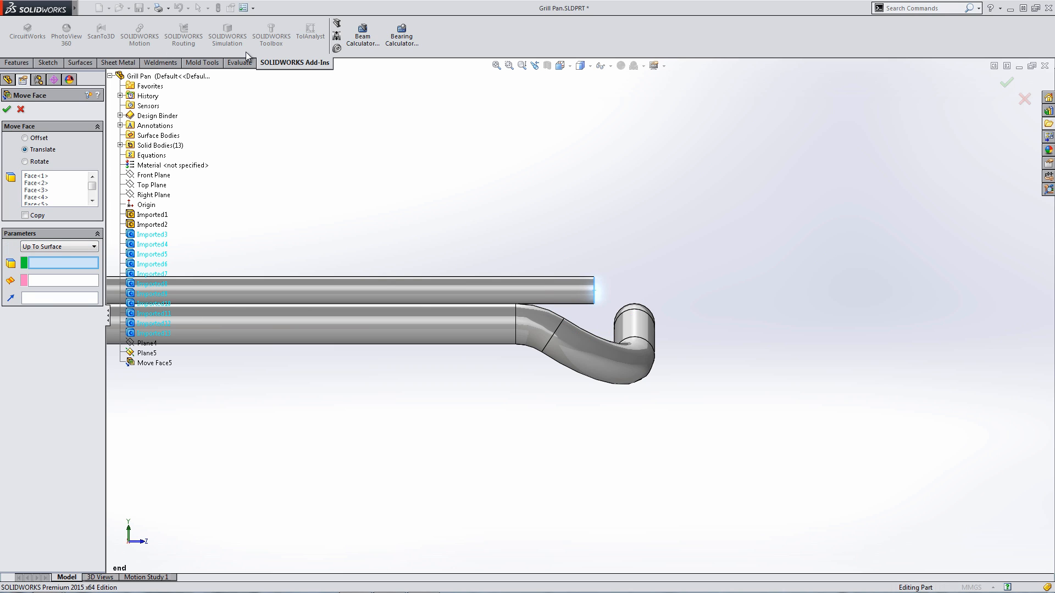
pyautogui.click(147, 353)
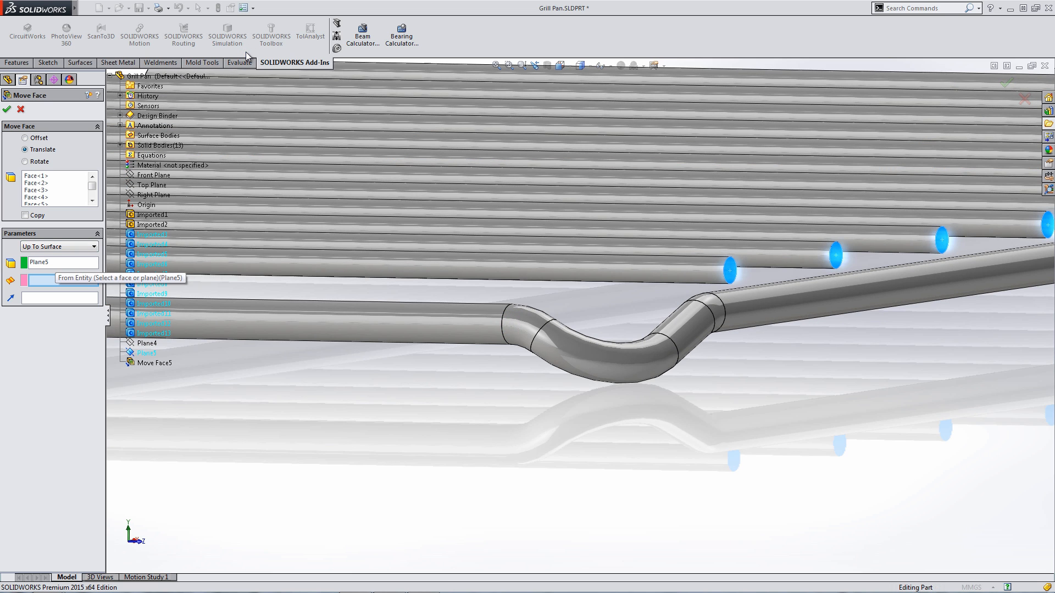
pyautogui.click(55, 263)
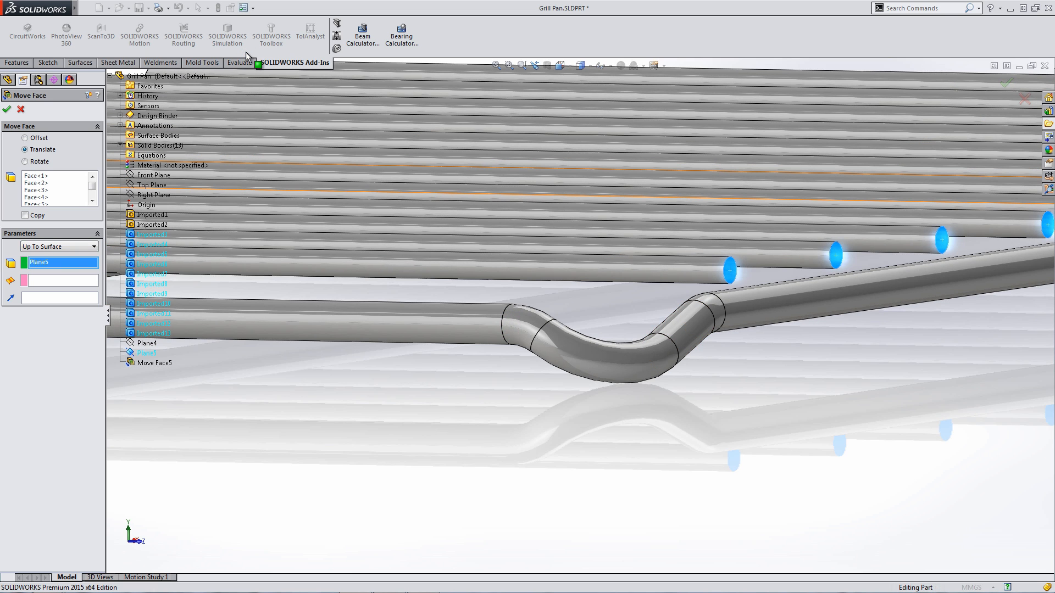
pyautogui.click(729, 271)
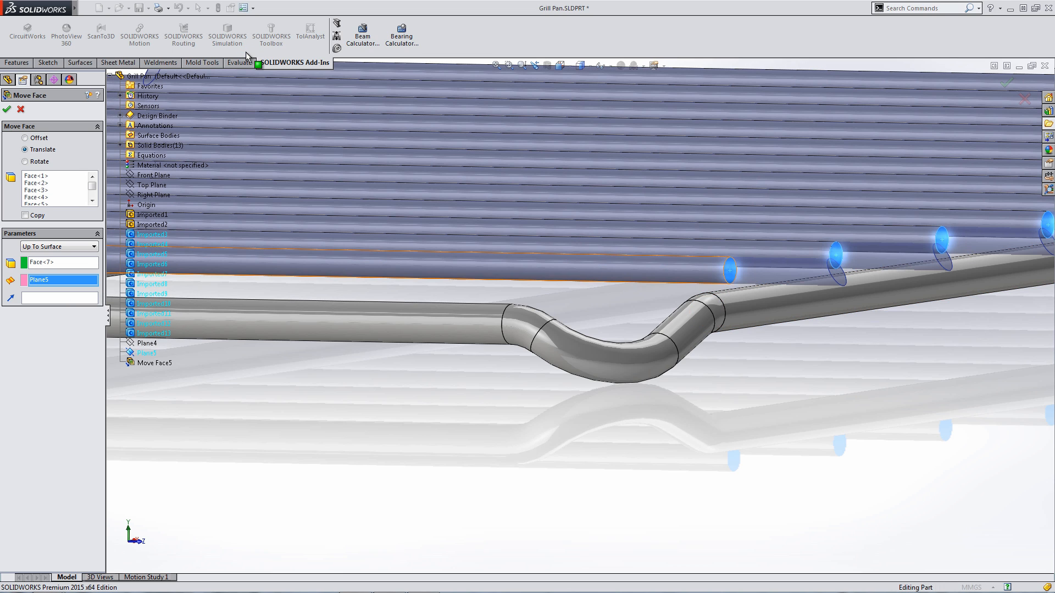
pyautogui.scroll(2, 246, 57)
pyautogui.moveTo(246, 56); pyautogui.dragTo(246, 57, button='middle')
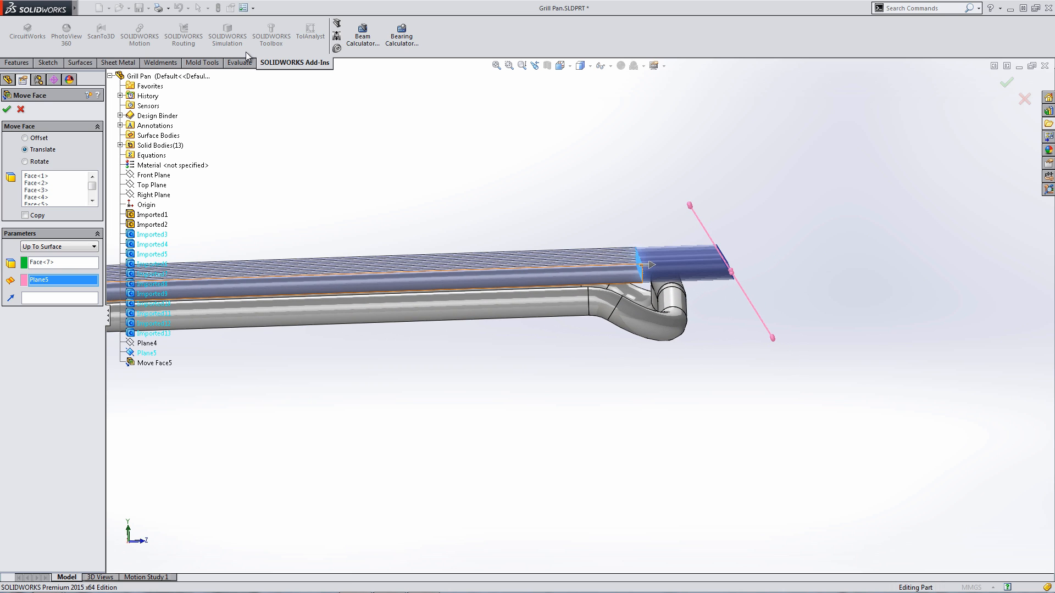
# - Change the end condition to Offset From Surface with a 10 mm offset from Plane5 and accept the face move
pyautogui.click(66, 247)
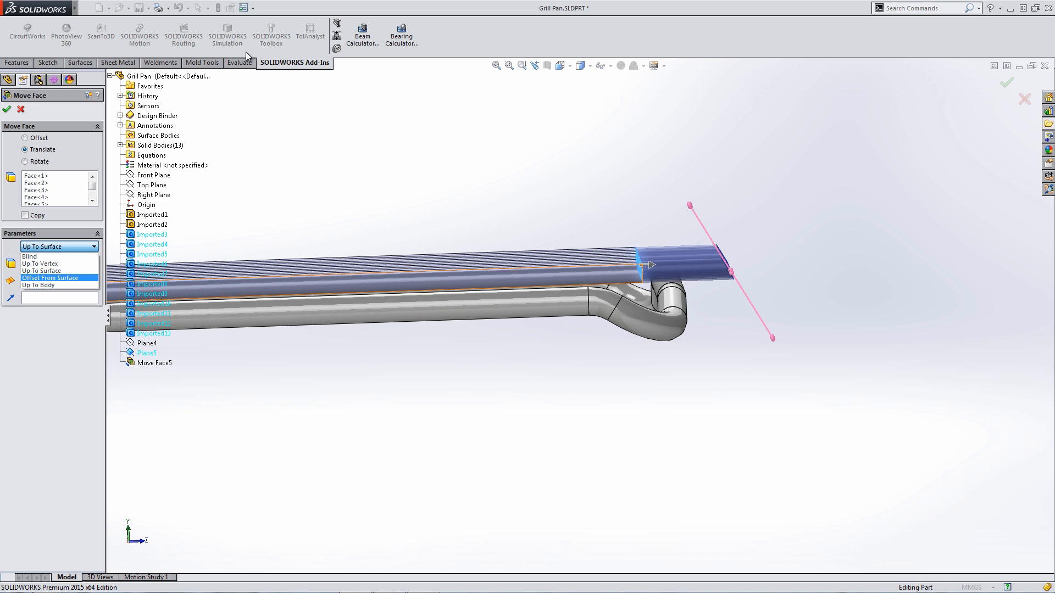
pyautogui.press('Return')
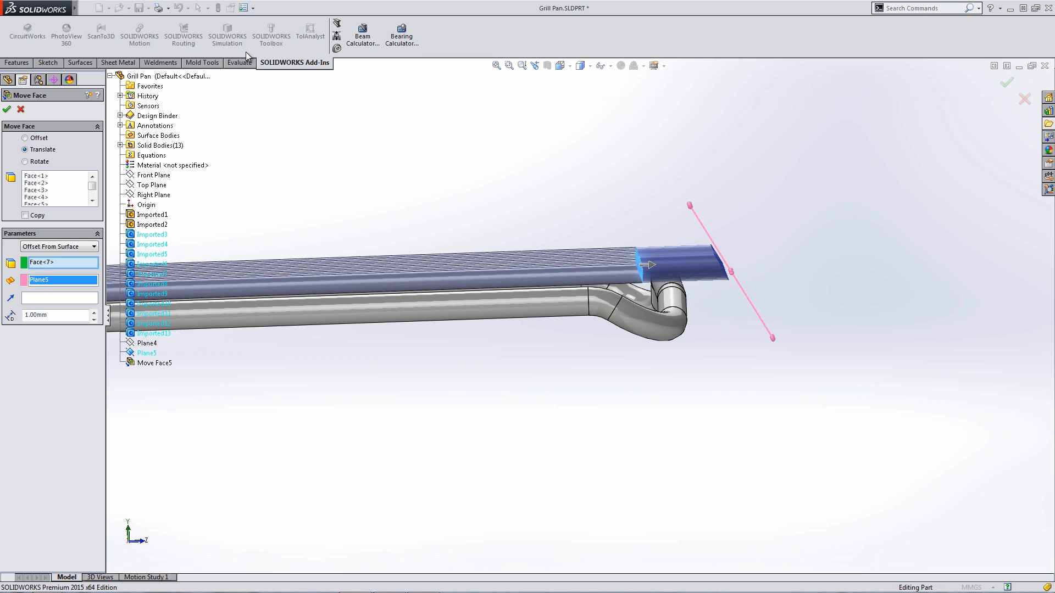
pyautogui.press('Tab')
pyautogui.write('10')
pyautogui.press('Return')
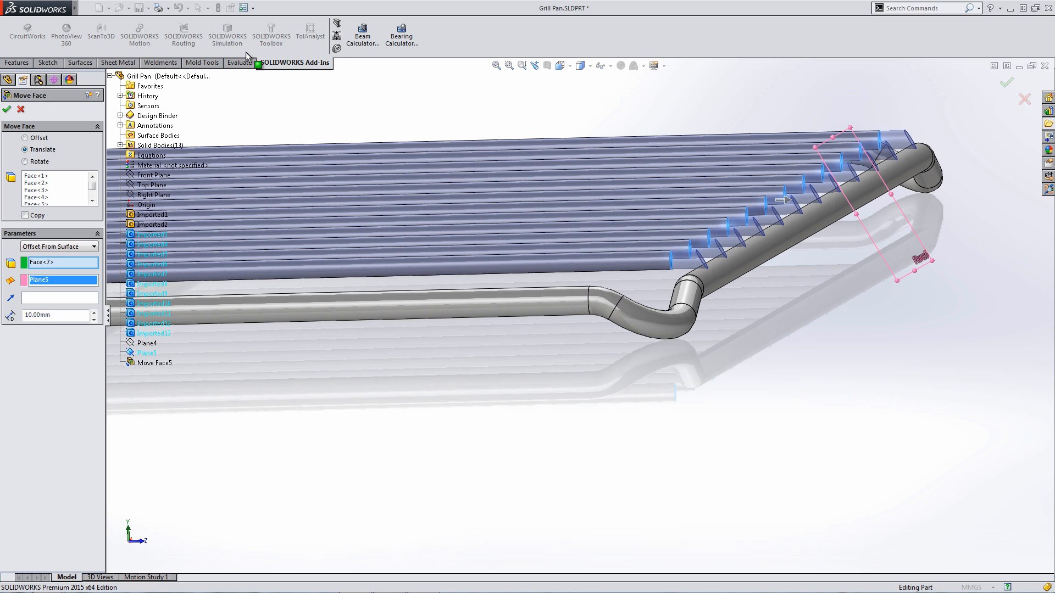
pyautogui.press('Return')
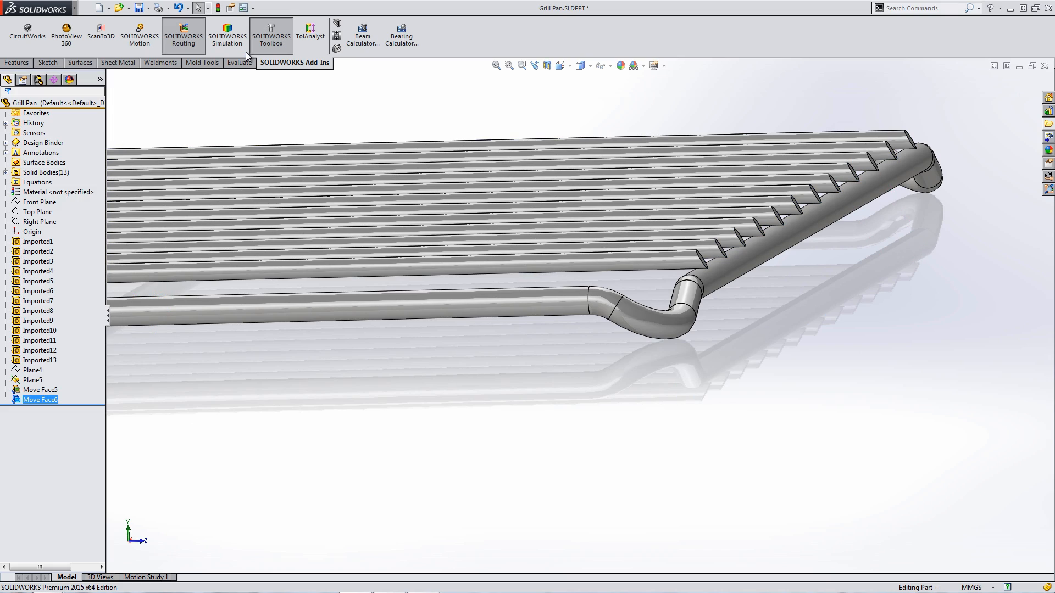
# - Examine where the central support rod meets the outer frame and select the Move Face5 feature
pyautogui.press('z')
pyautogui.press('z')
pyautogui.press('z')
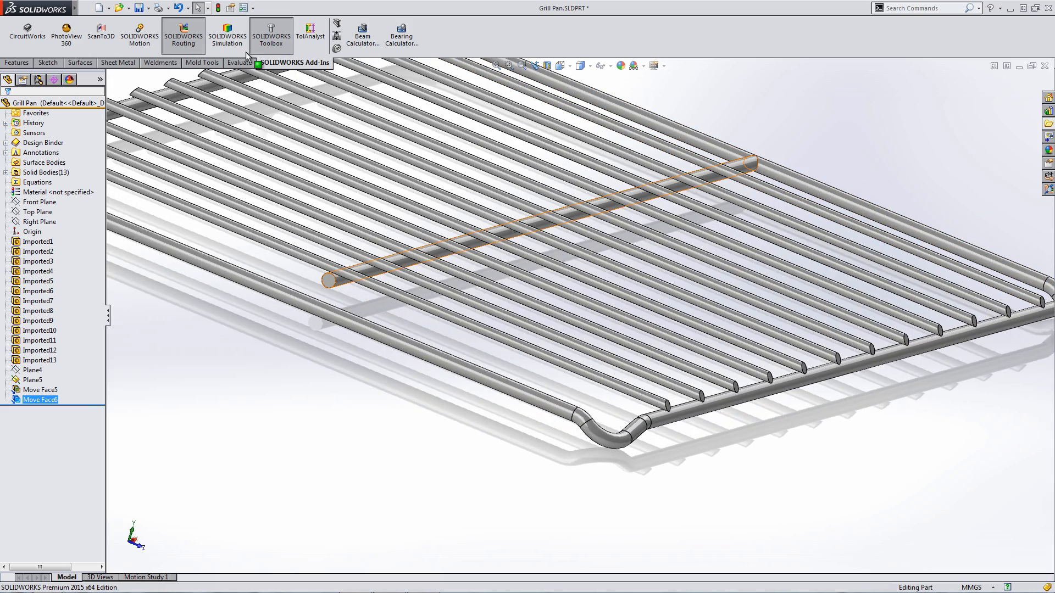
pyautogui.click(762, 167)
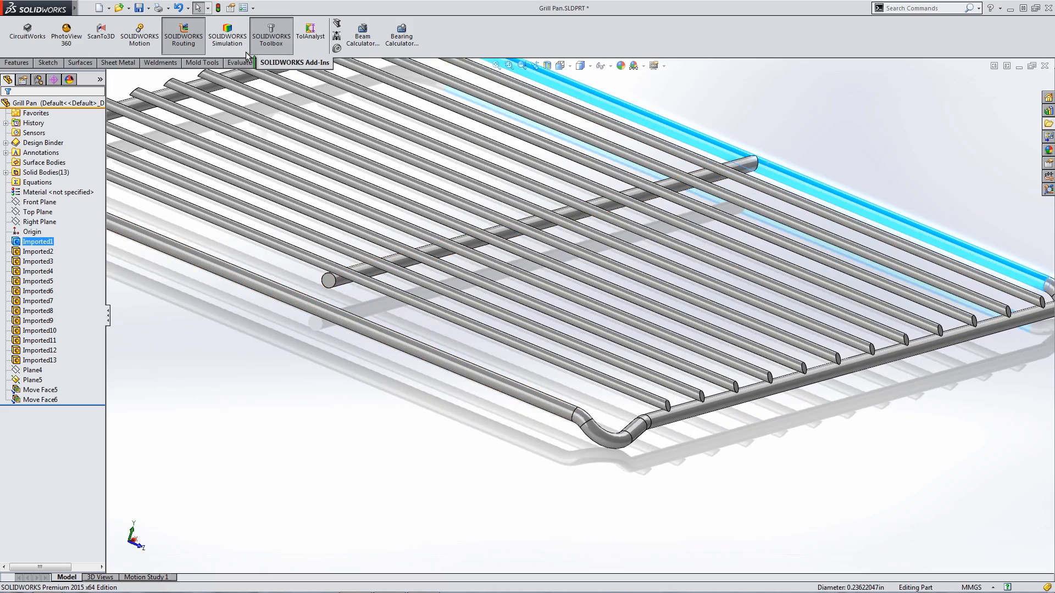
pyautogui.click(40, 389)
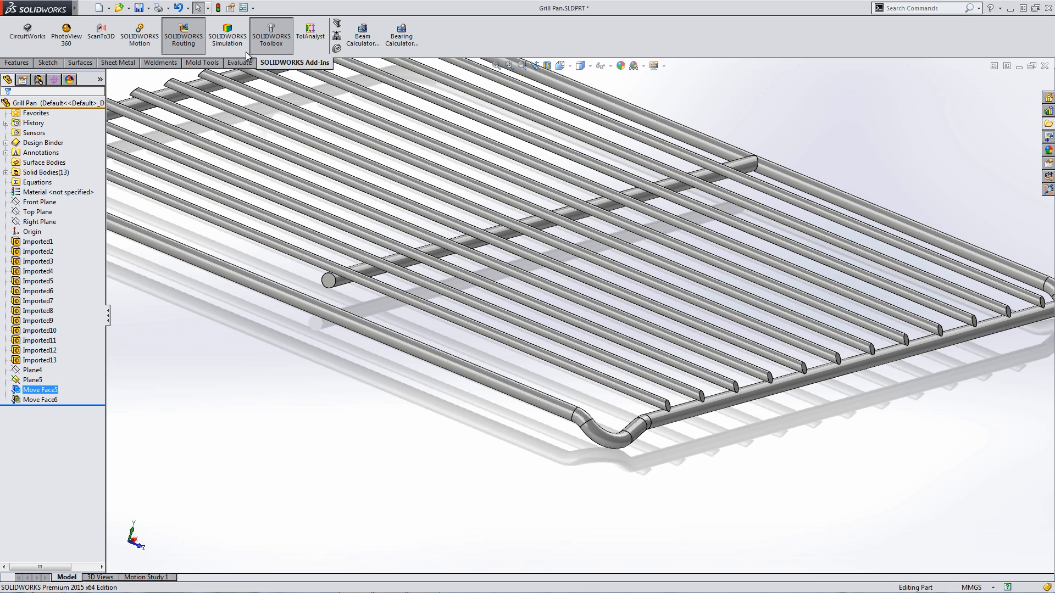
# - Extend the central support rod's free end face with a Move Face translation Up To Body, using the outer frame body Imported1
pyautogui.press('s')
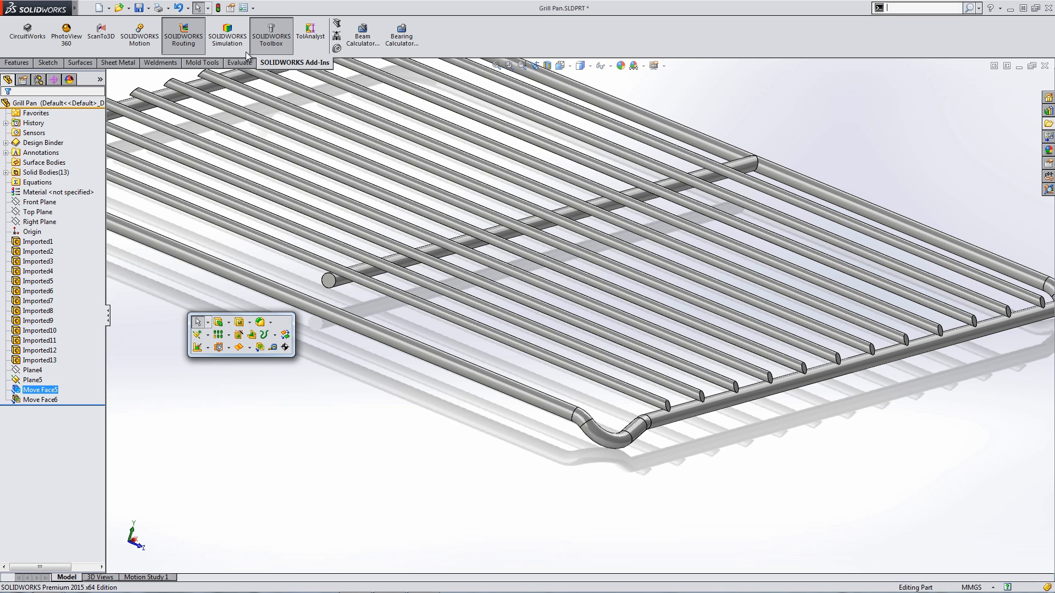
pyautogui.click(260, 347)
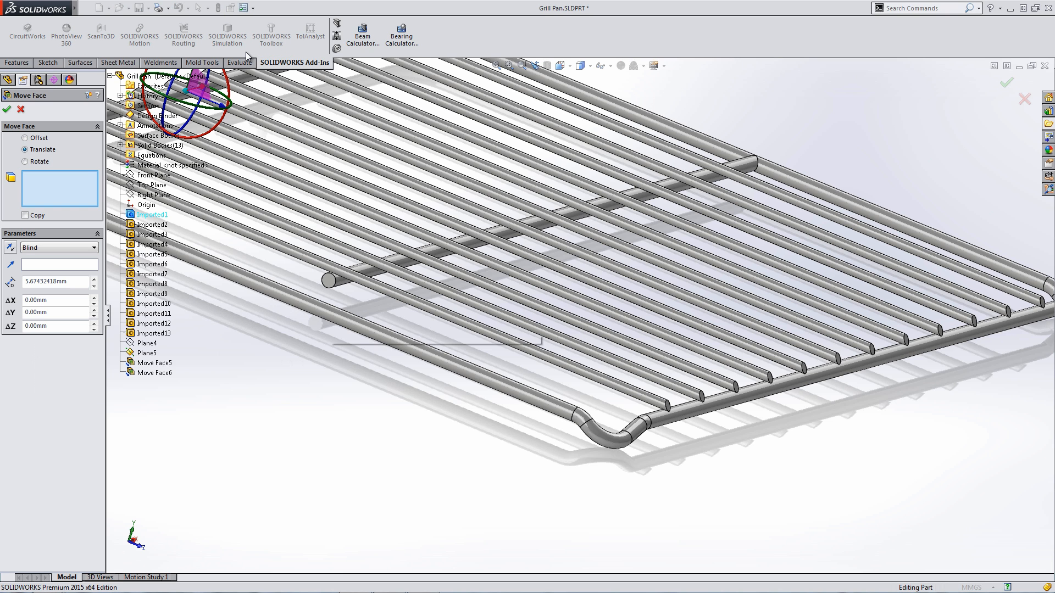
pyautogui.click(328, 280)
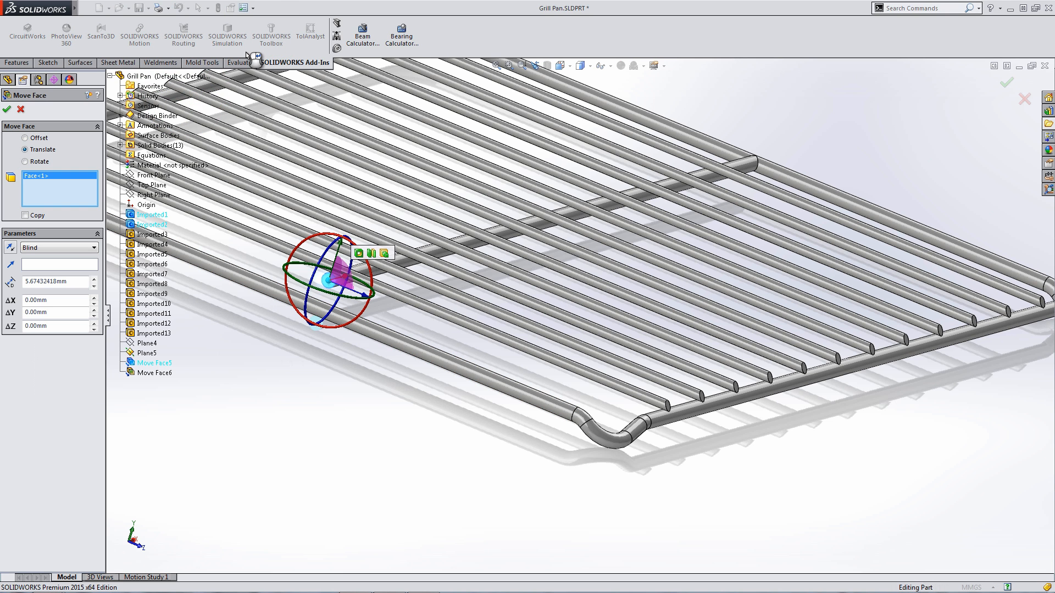
pyautogui.click(59, 248)
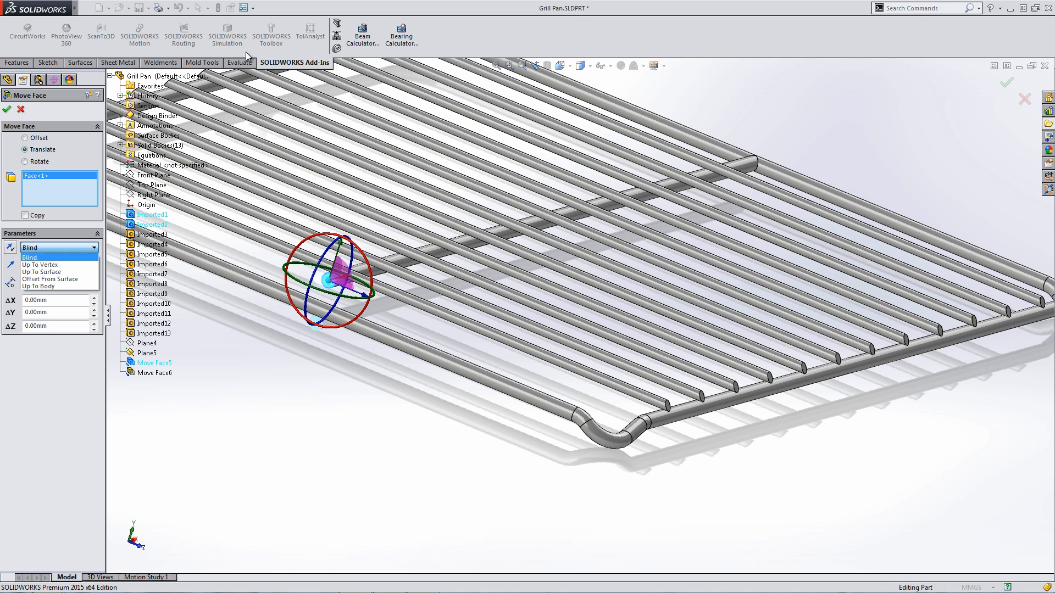
pyautogui.press('Return')
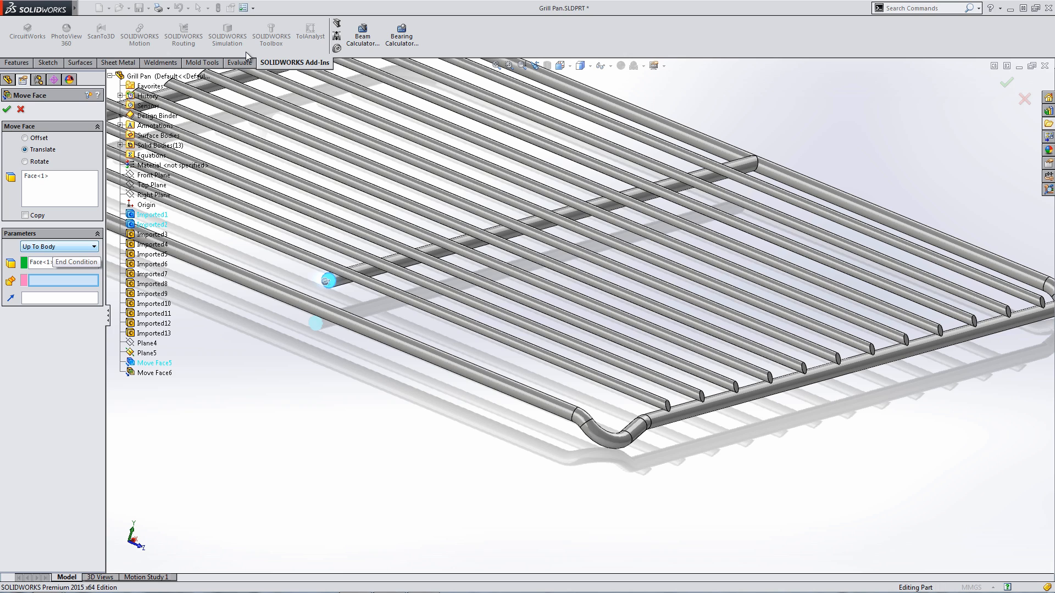
pyautogui.click(254, 59)
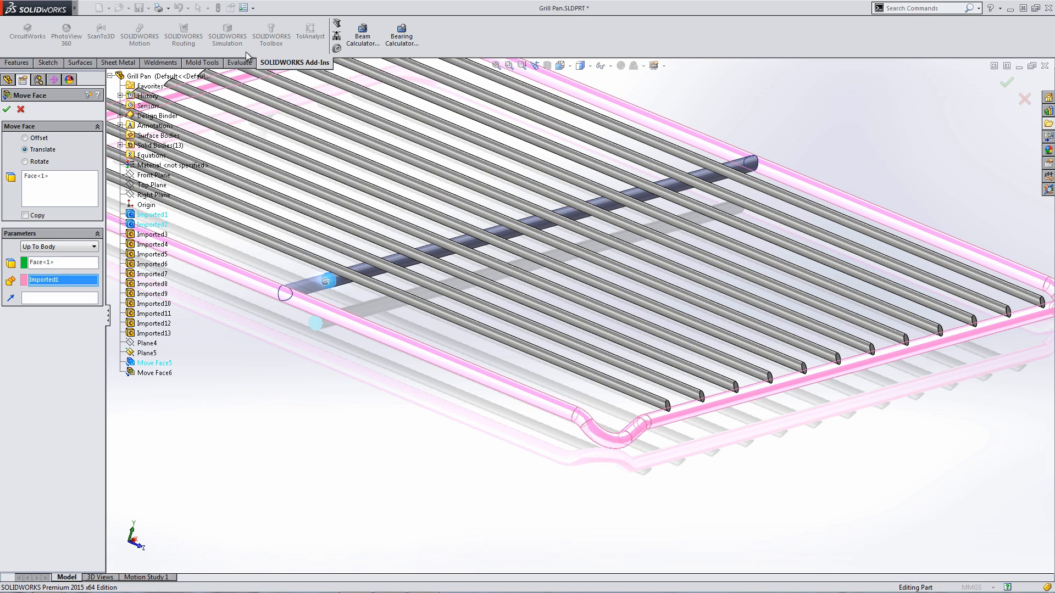
pyautogui.press('Return')
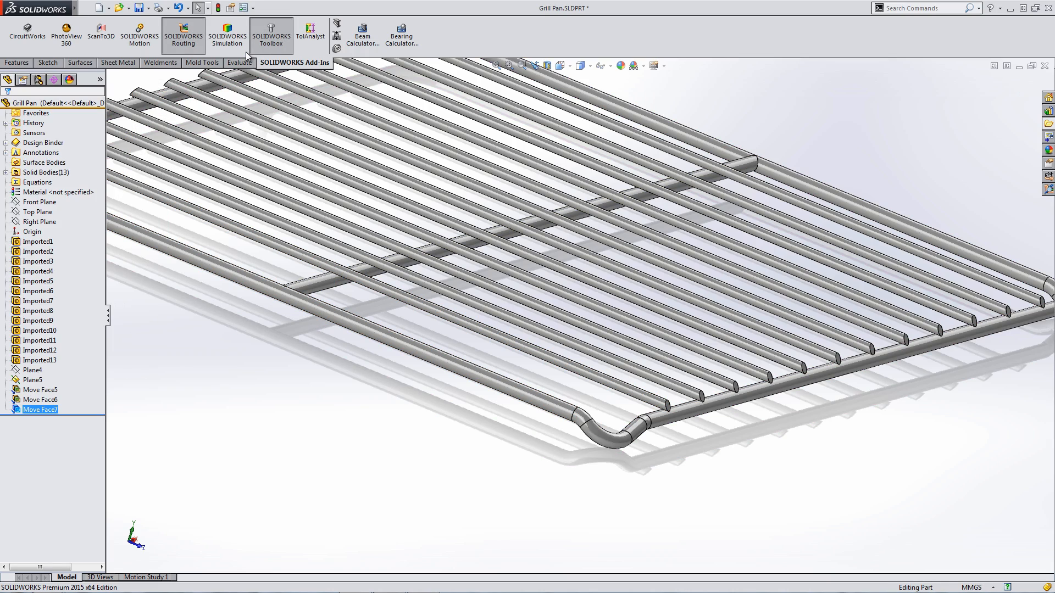
# - In the top view, translate the faces of the frame's front rail and corners inward by about 33.34 mm with Move Face
pyautogui.press('f')
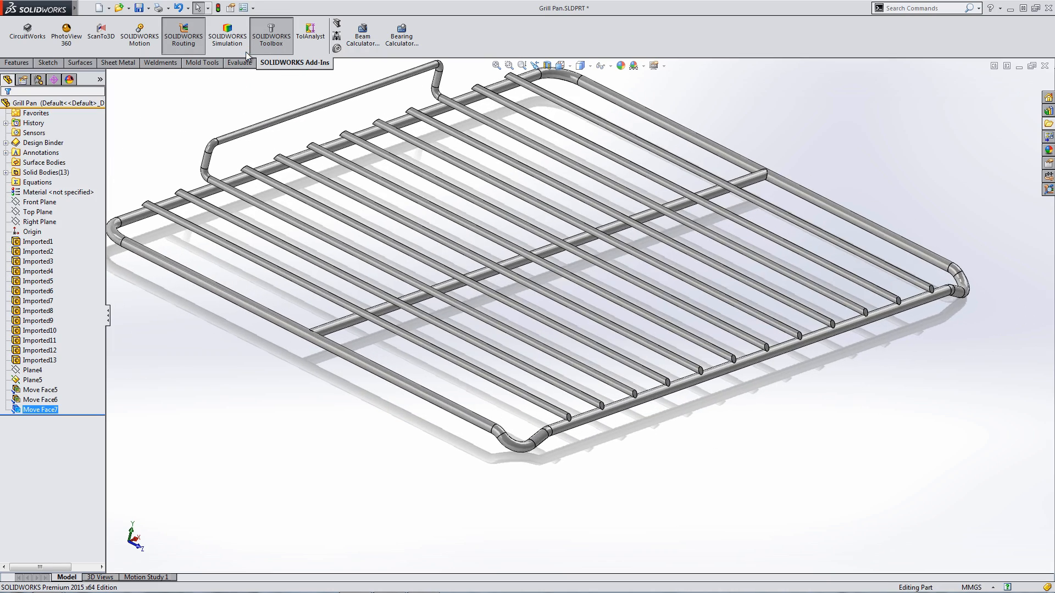
pyautogui.press('space')
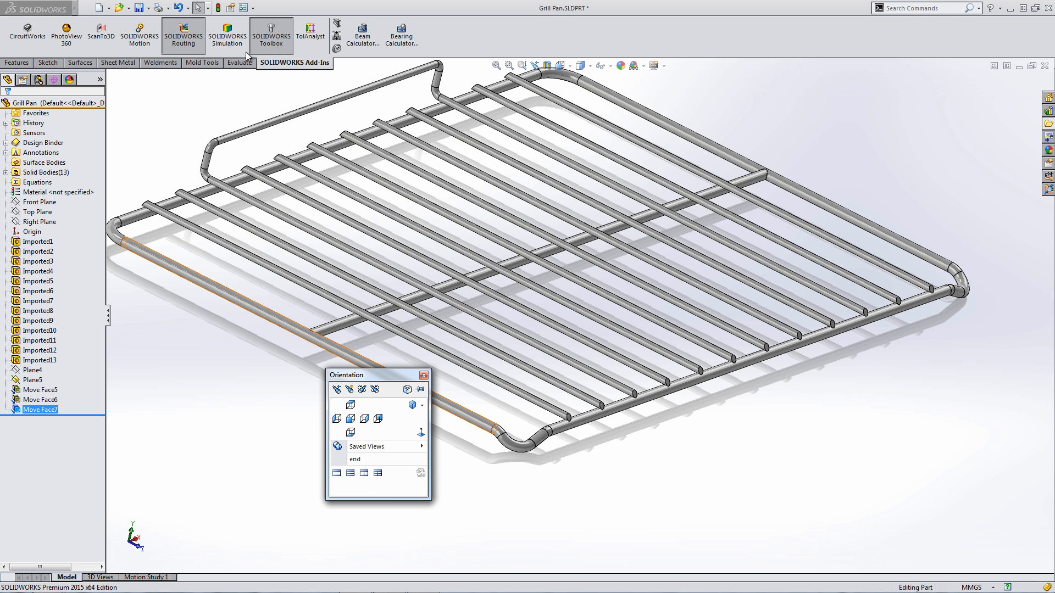
pyautogui.hotkey('ctrl', '5')
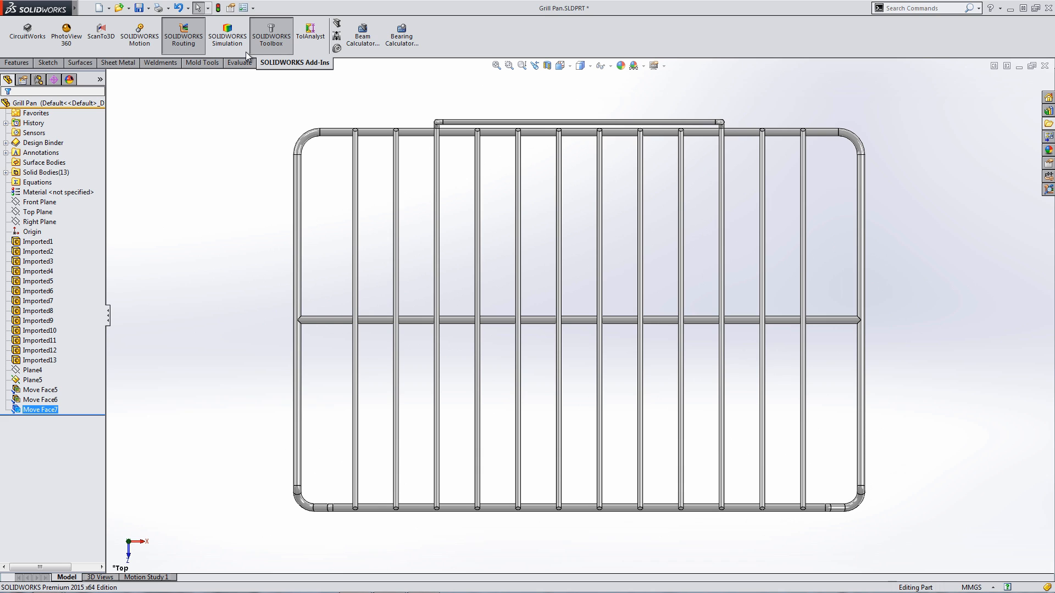
pyautogui.write('smove face')
pyautogui.press('Return')
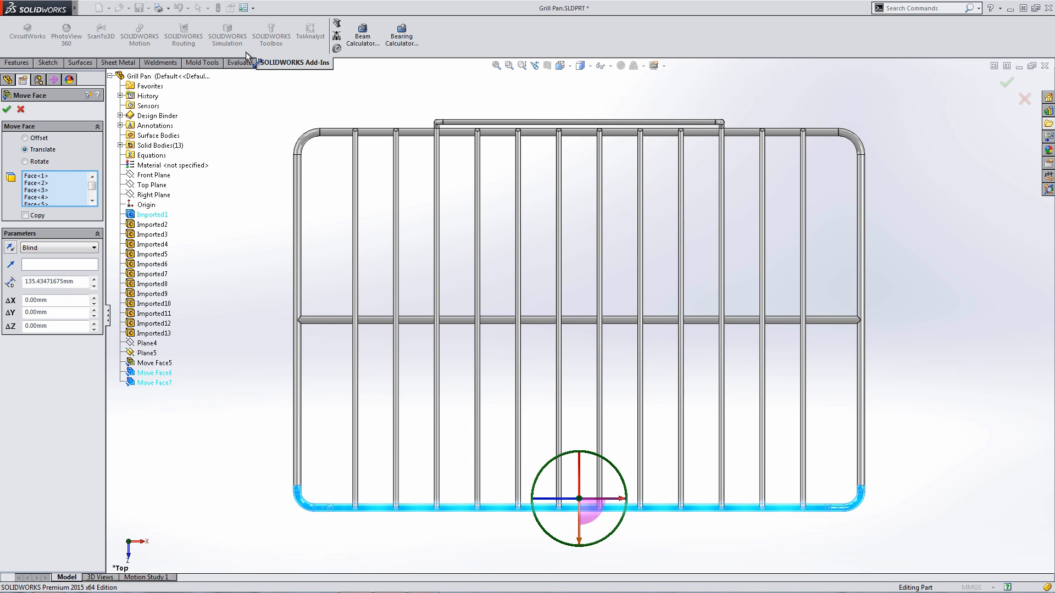
pyautogui.moveTo(579, 541); pyautogui.dragTo(579, 499)
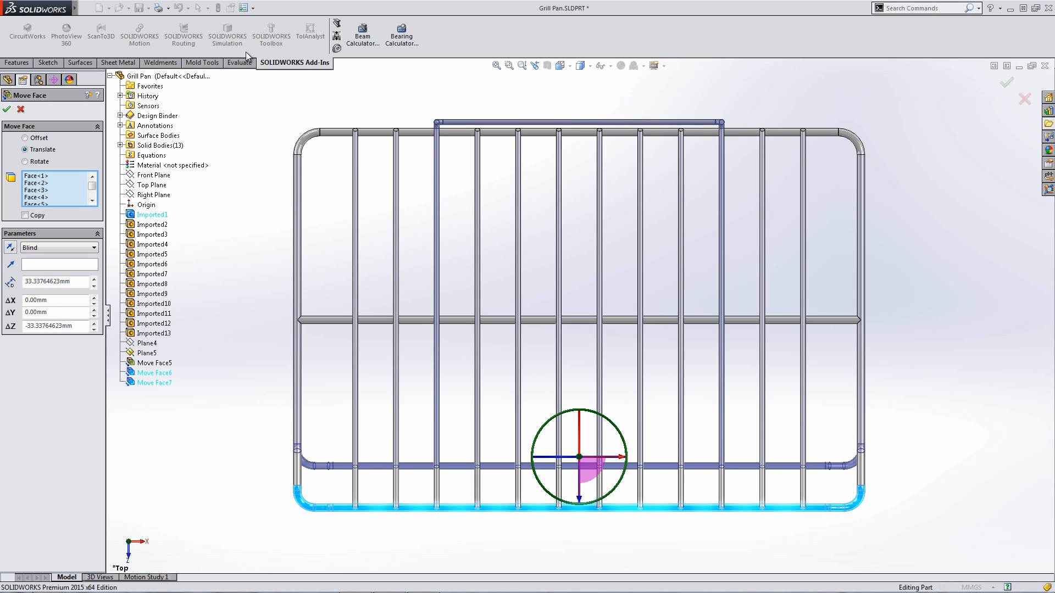
pyautogui.click(7, 109)
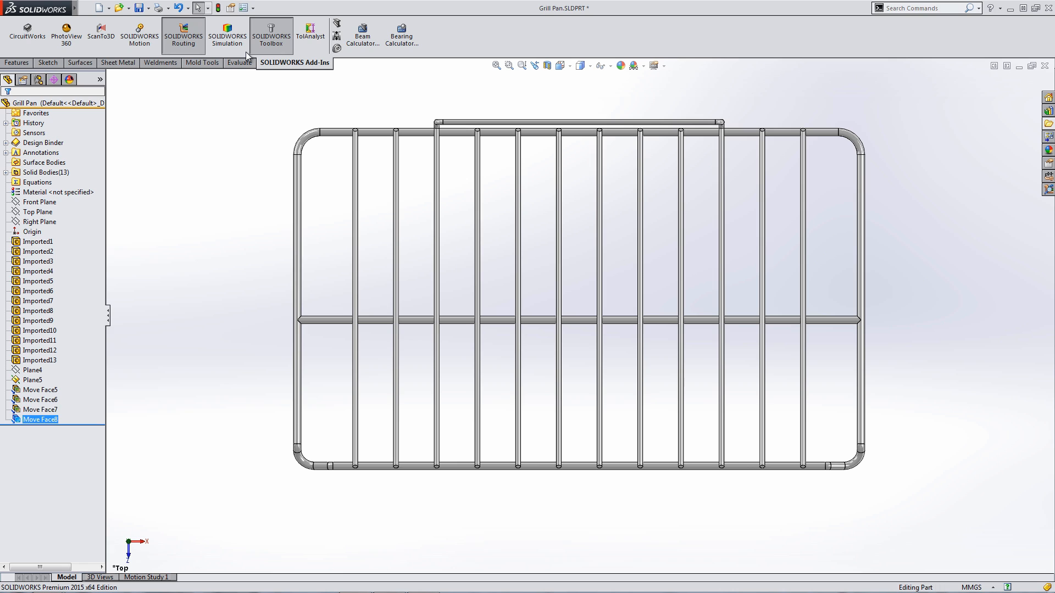
pyautogui.press('F2')
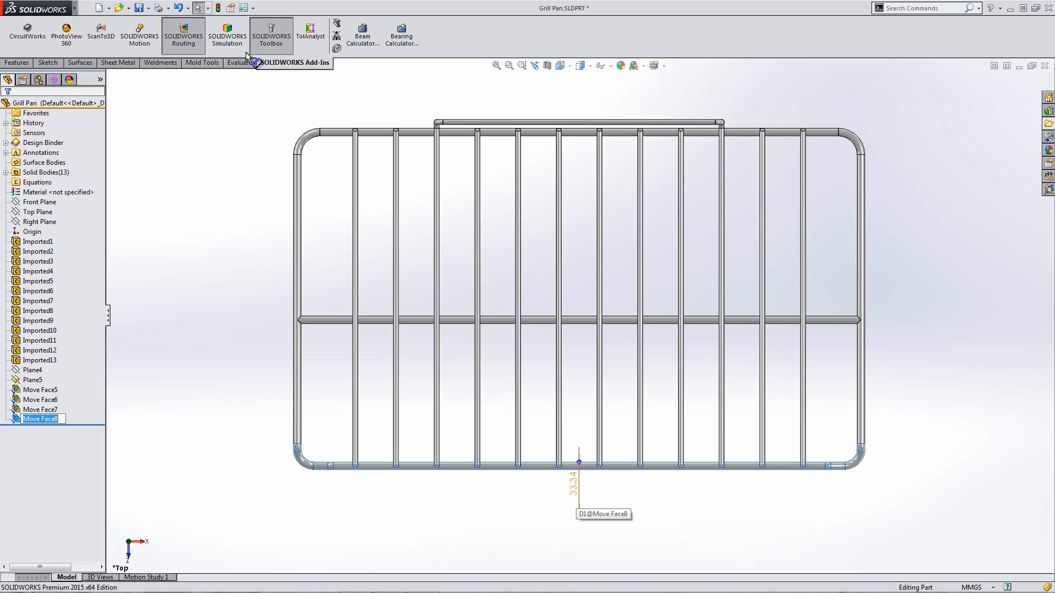
pyautogui.press('Escape')
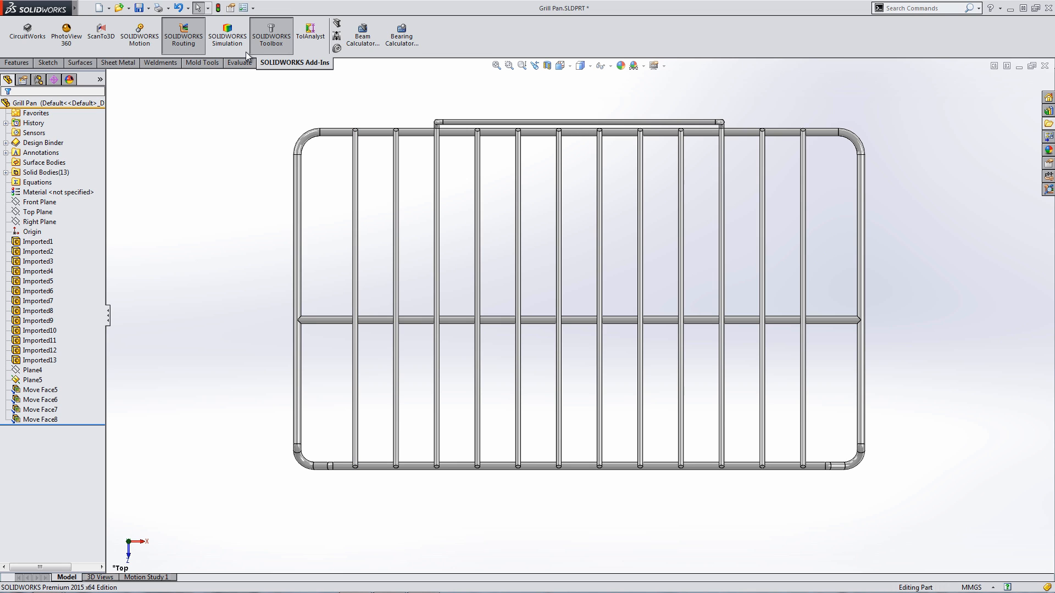
# - Close the grill pan part without saving and open 7- linear bearing rail.SLDPRT from the 13 - Patterns folder
pyautogui.hotkey('ctrl', 'w')
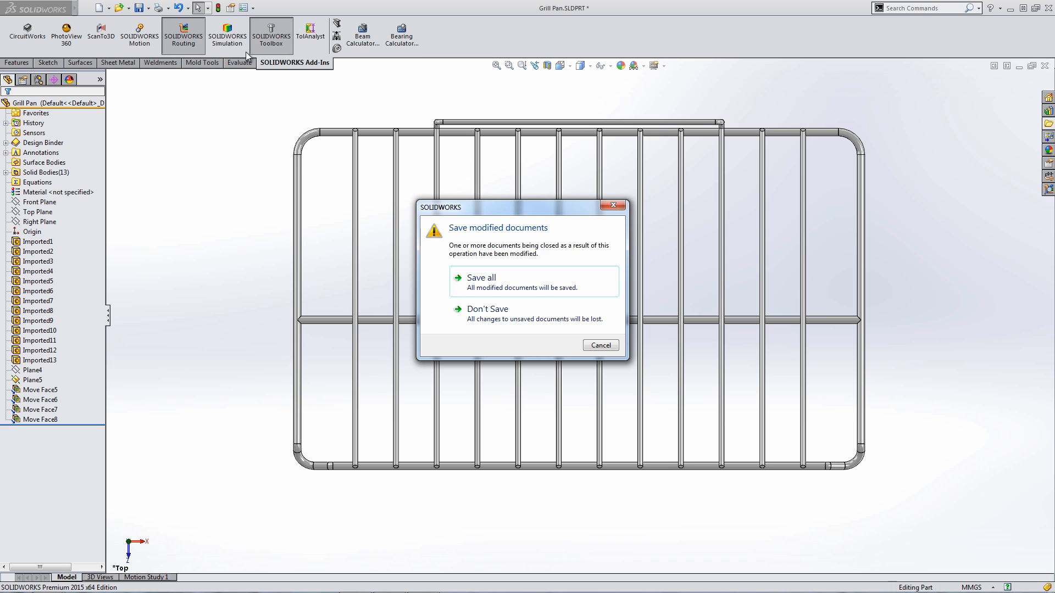
pyautogui.press('n')
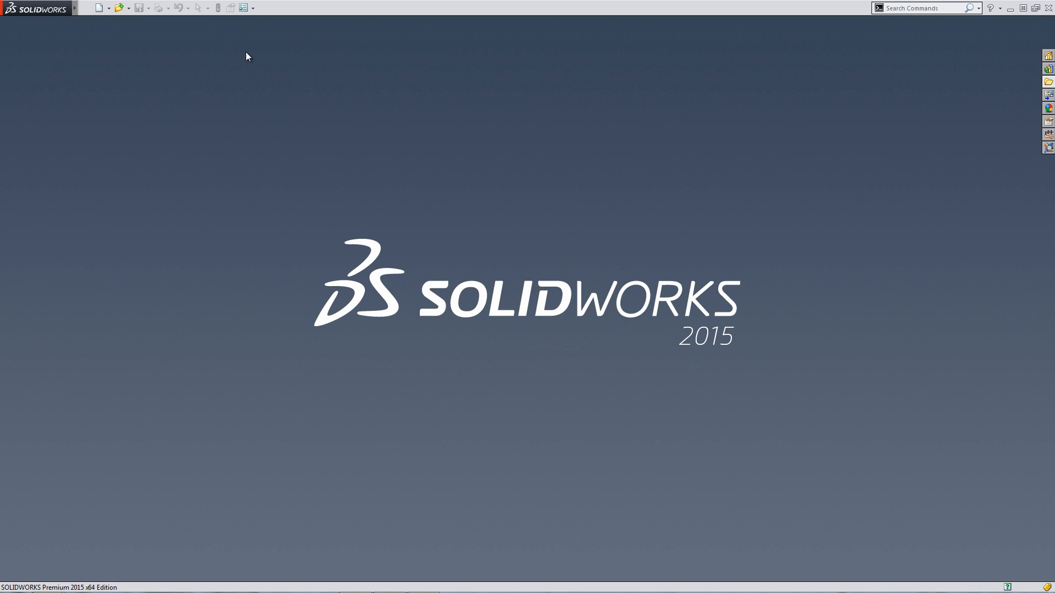
pyautogui.click(1048, 81)
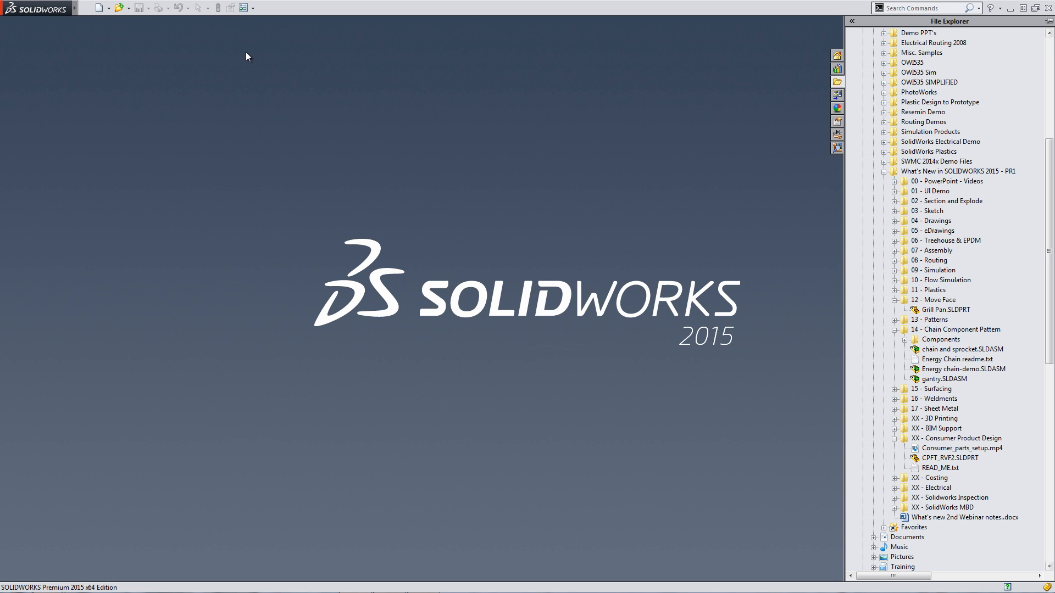
pyautogui.click(929, 320)
pyautogui.click(894, 320)
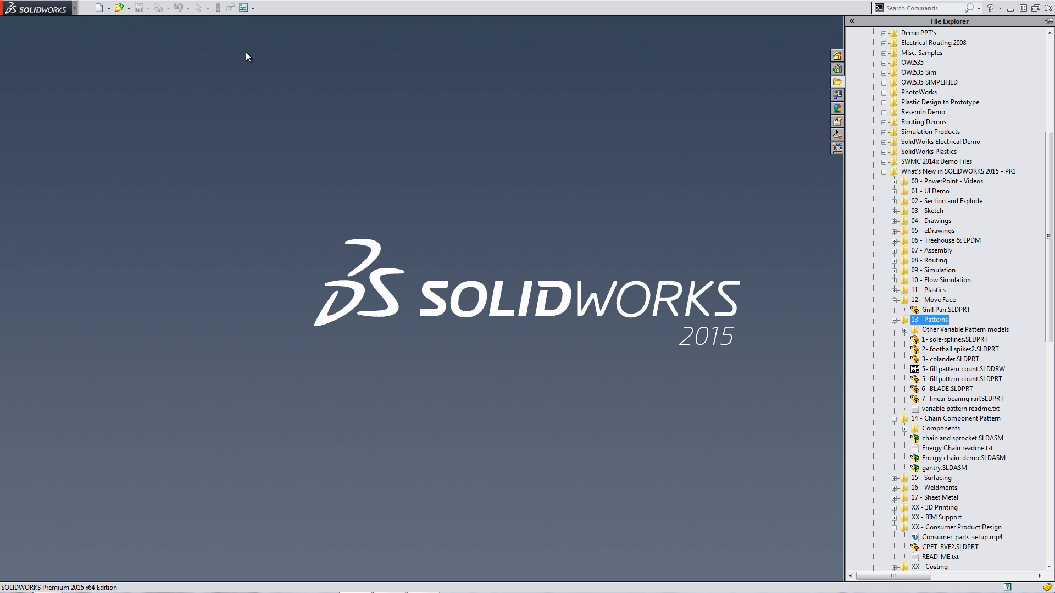
pyautogui.doubleClick(962, 398)
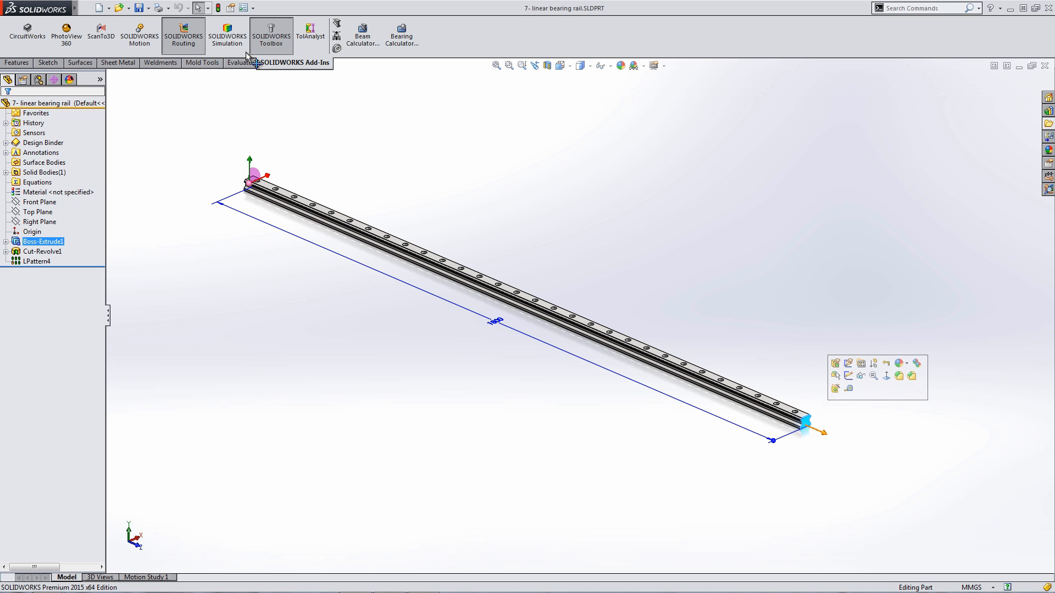
# - Shorten the bearing rail's extrusion to about 603 mm by pulling its end face back
pyautogui.moveTo(824, 433); pyautogui.dragTo(454, 273)
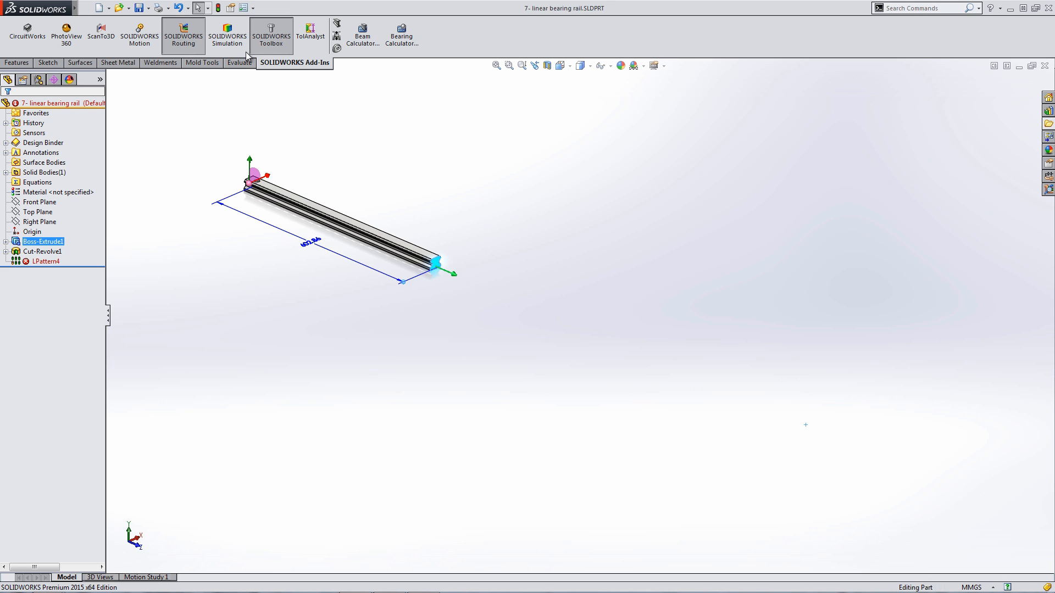
pyautogui.moveTo(165, 168); pyautogui.dragTo(154, 177, button='middle')
pyautogui.scroll(-2, 153, 177)
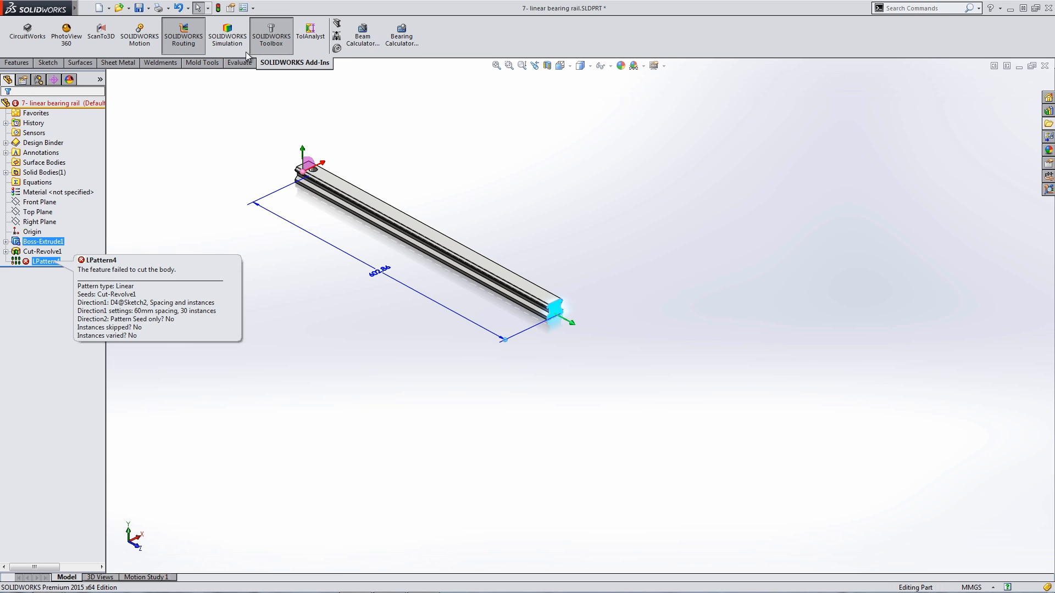
# - Edit LPattern4 and set Direction 1 to Up to reference, using the vertex at the rail's far end
pyautogui.rightClick(53, 262)
pyautogui.click(44, 243)
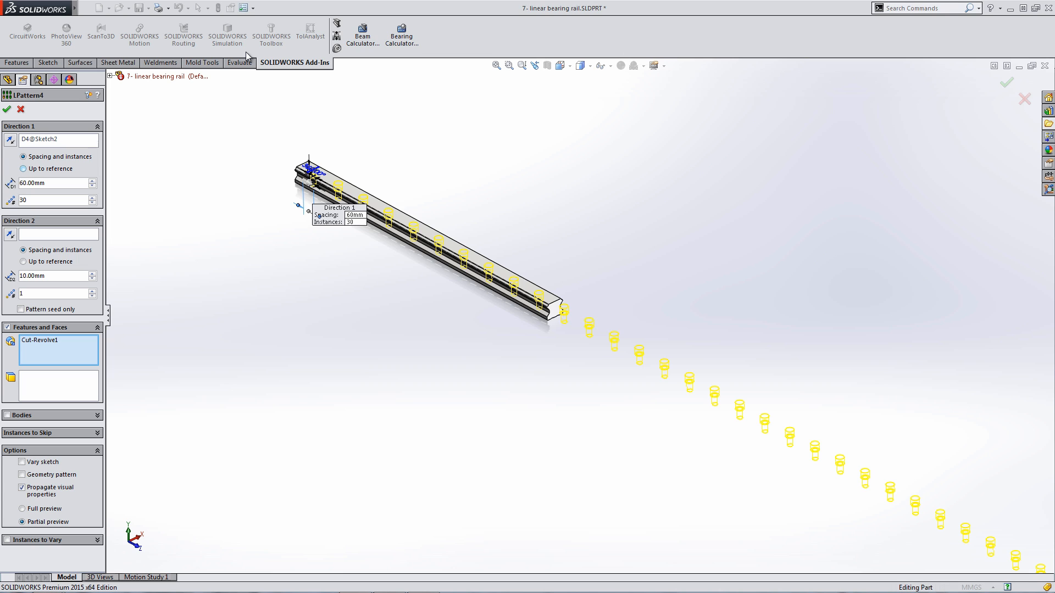
pyautogui.click(23, 168)
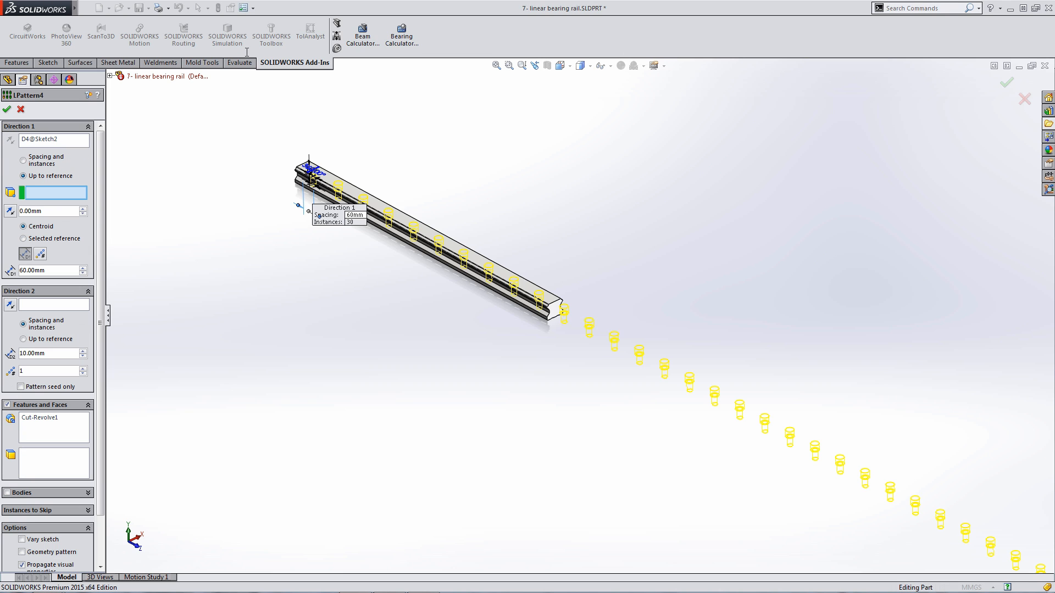
pyautogui.press('Tab')
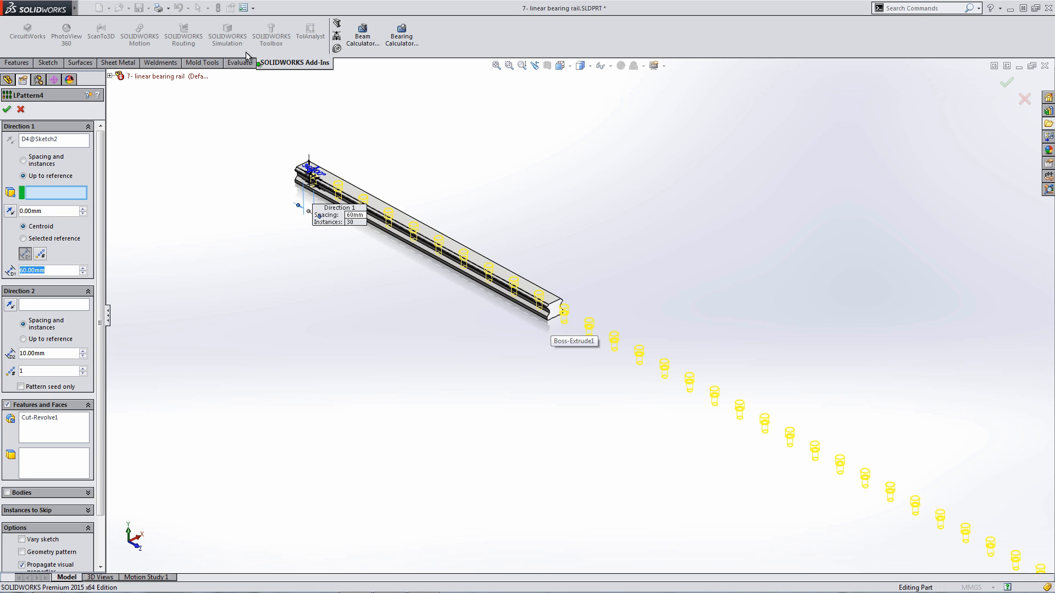
pyautogui.click(548, 320)
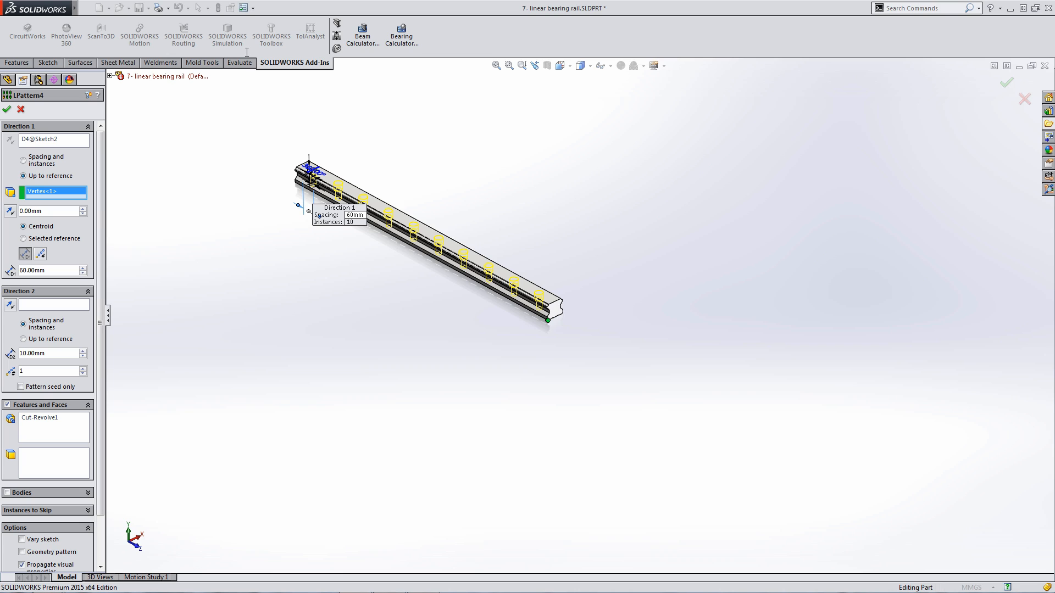
# - Link the pattern's offset distance to the dimension D4@Sketch2 by an equation and accept the pattern
pyautogui.press('Tab')
pyautogui.write('=')
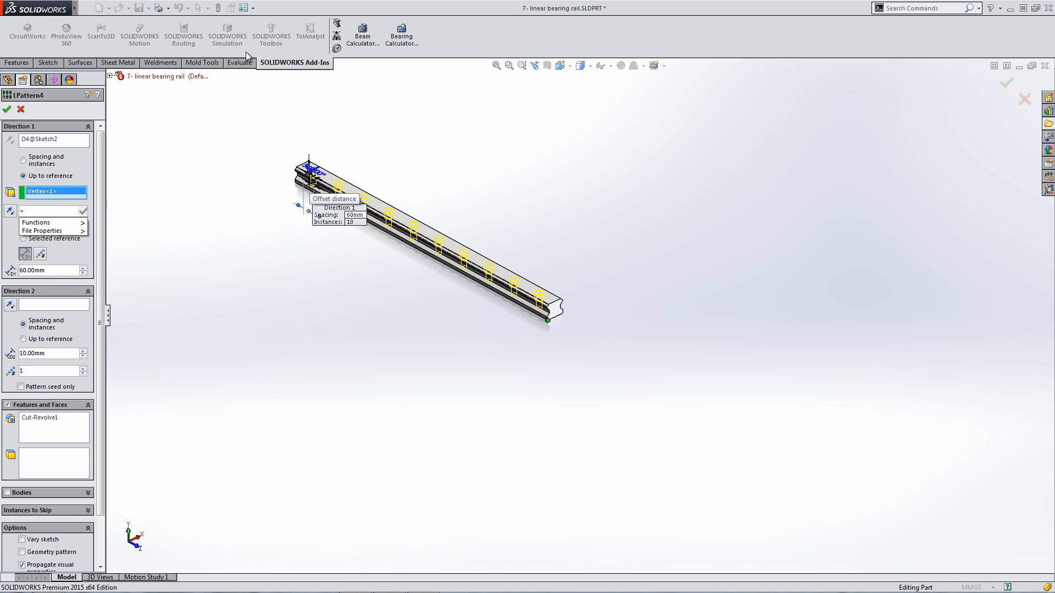
pyautogui.moveTo(339, 208)
pyautogui.mouseDown()
pyautogui.moveTo(329, 240)
pyautogui.moveTo(311, 243)
pyautogui.mouseUp()
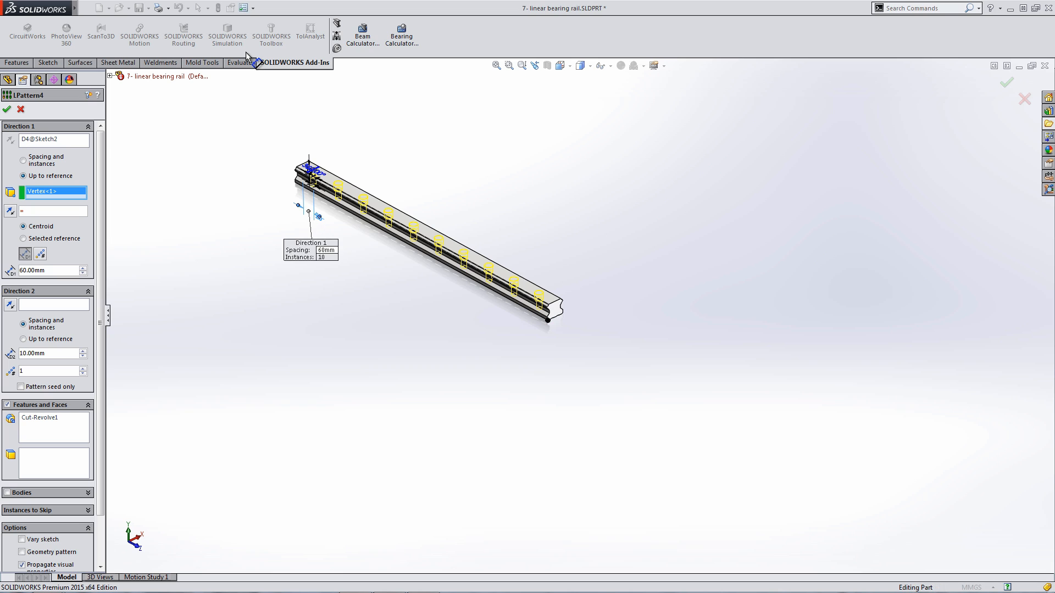
pyautogui.click(320, 218)
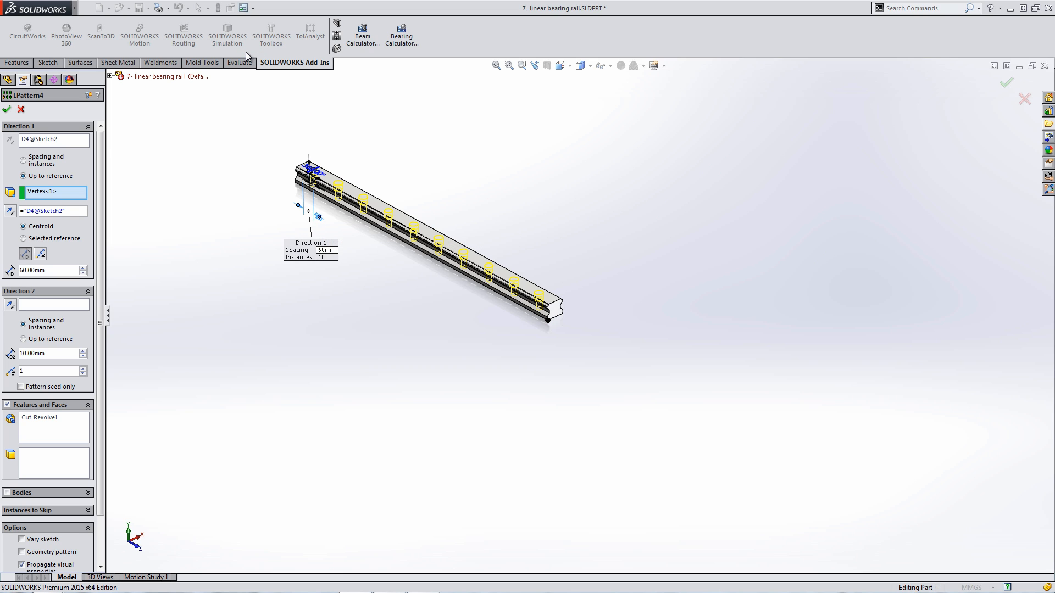
pyautogui.press('Return')
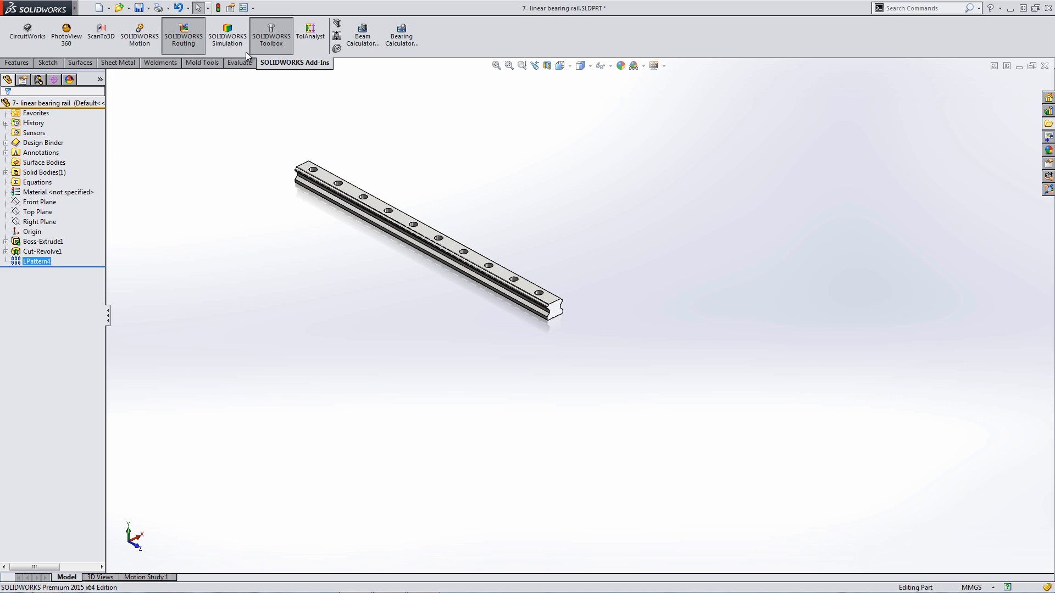
# - Test the hole pattern by stretching the rail to about 711.5 mm and pulling its end face back to a shorter length
pyautogui.click(556, 310)
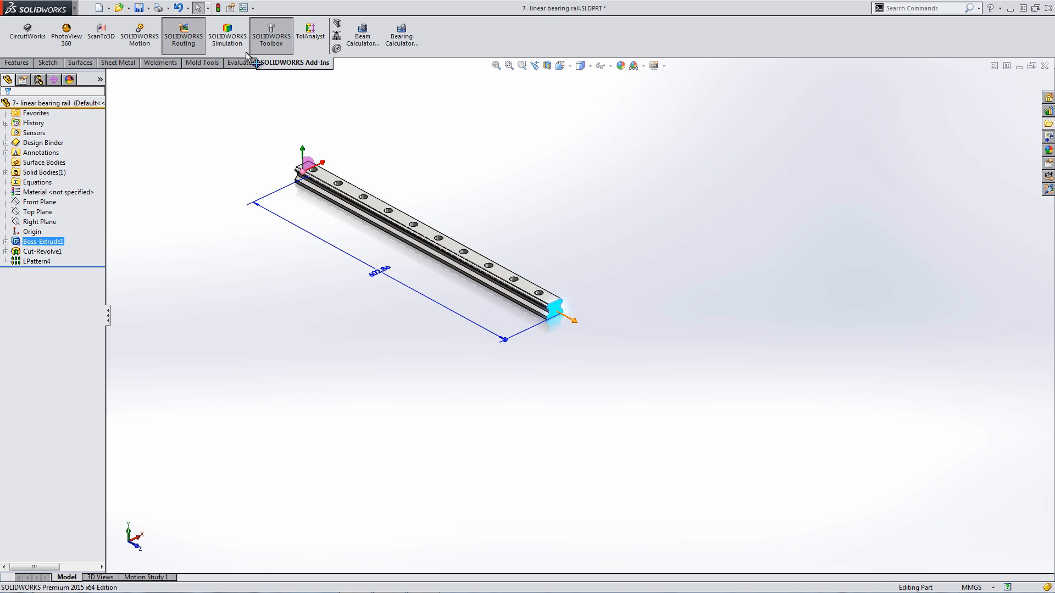
pyautogui.moveTo(572, 320); pyautogui.dragTo(621, 345)
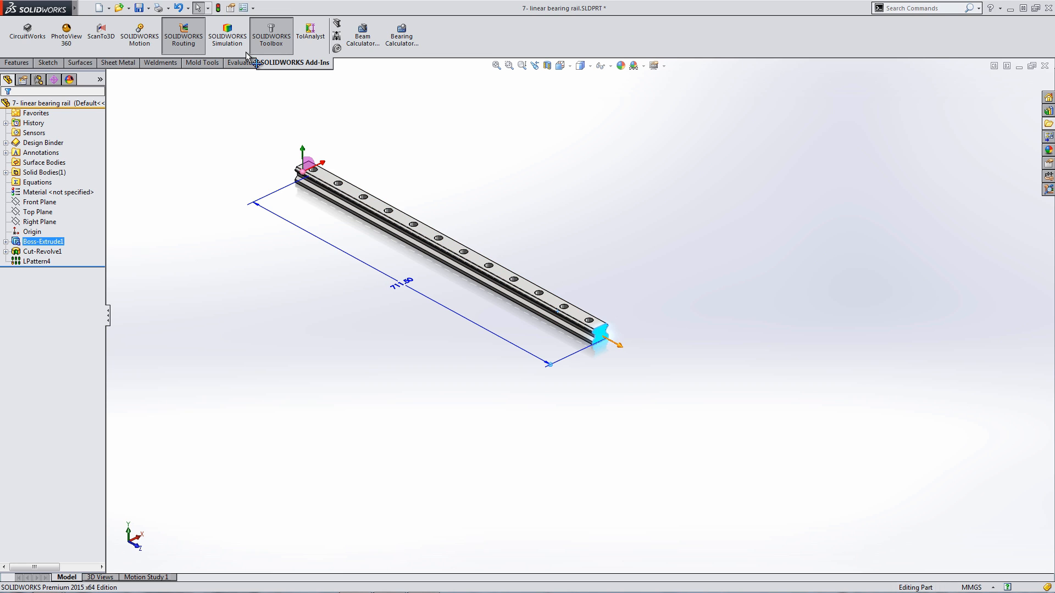
pyautogui.moveTo(619, 345)
pyautogui.mouseDown()
pyautogui.moveTo(610, 341)
pyautogui.moveTo(659, 367)
pyautogui.moveTo(521, 288)
pyautogui.moveTo(535, 300)
pyautogui.mouseUp()
# - Edit LPattern4 so Direction 1 is driven by the number of instances, set to 8, and accept the pattern
pyautogui.click(36, 261)
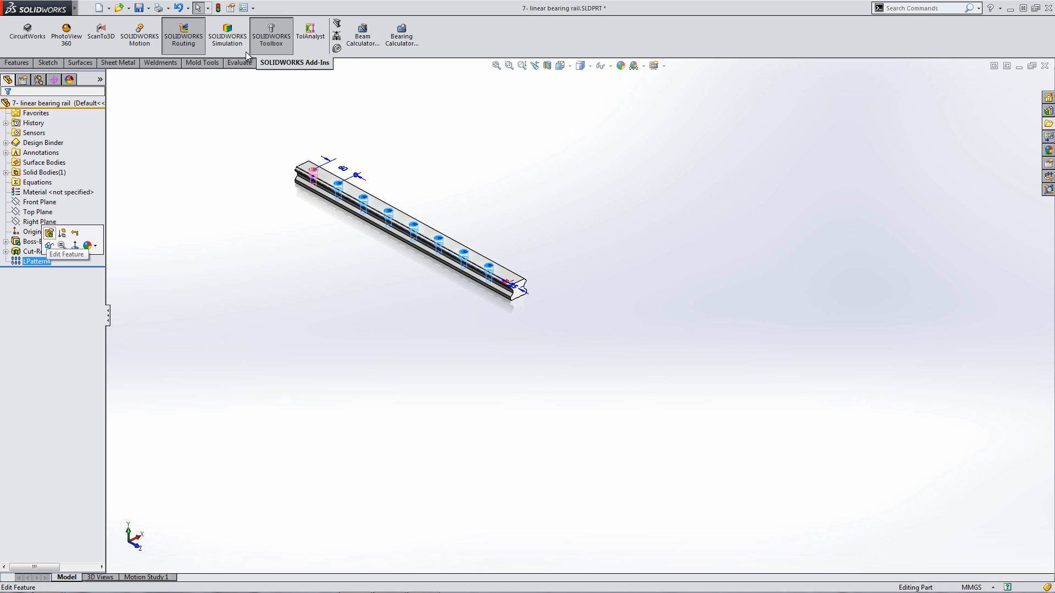
pyautogui.click(48, 233)
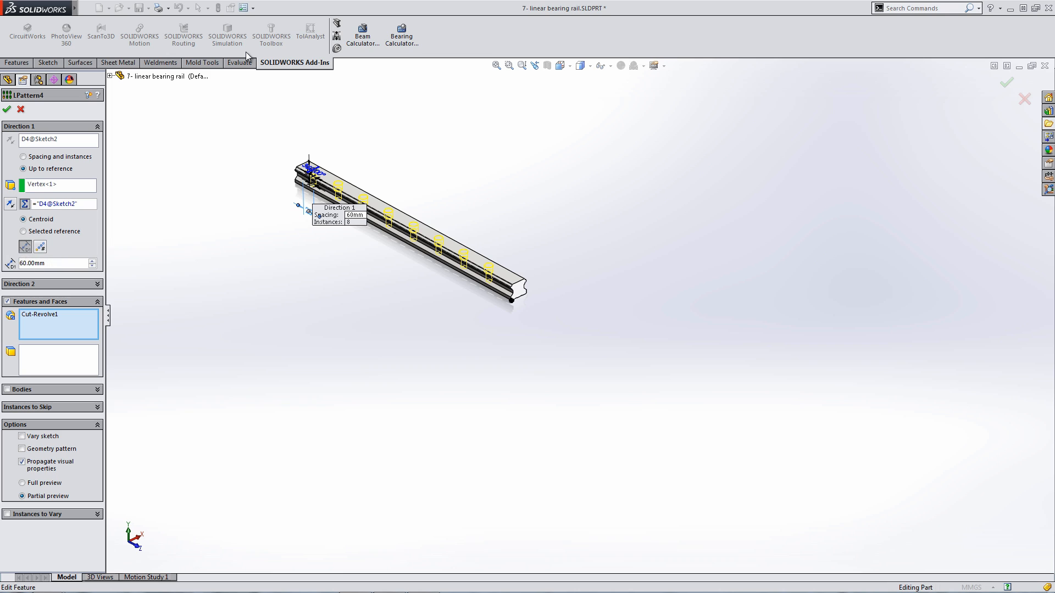
pyautogui.click(40, 247)
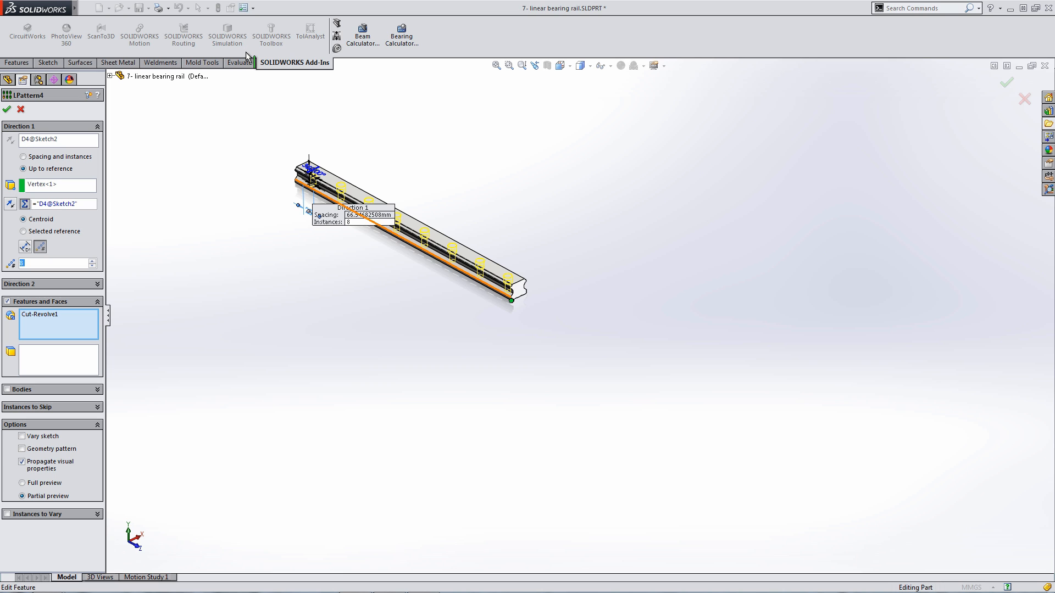
pyautogui.press('Return')
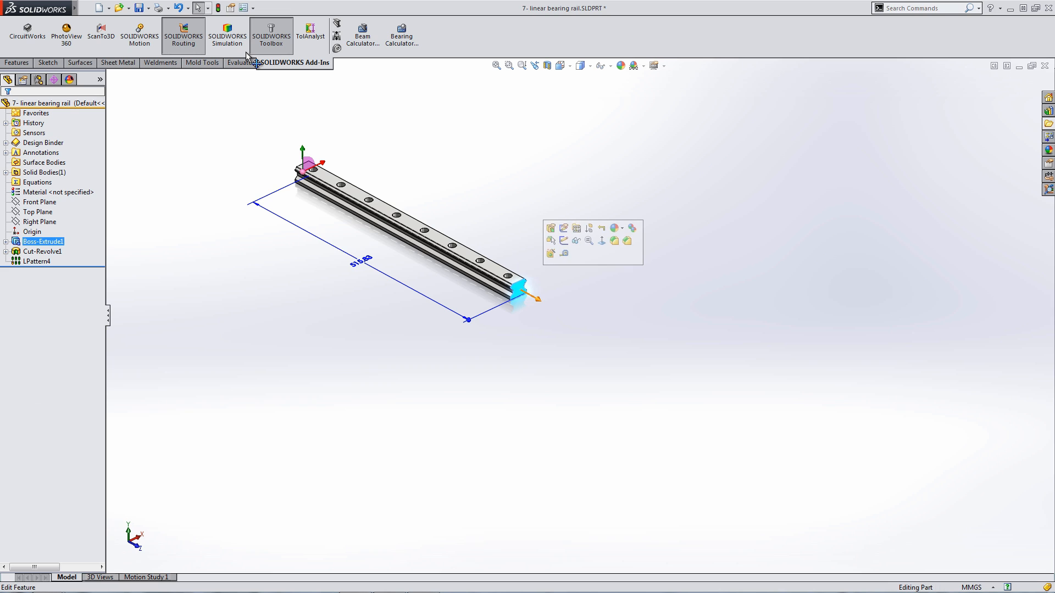
# - Test the instance-based pattern by stretching the rail to about 724 mm and shortening it to about 510 mm
pyautogui.moveTo(537, 300)
pyautogui.mouseDown()
pyautogui.moveTo(706, 384)
pyautogui.moveTo(563, 313)
pyautogui.moveTo(625, 348)
pyautogui.mouseUp()
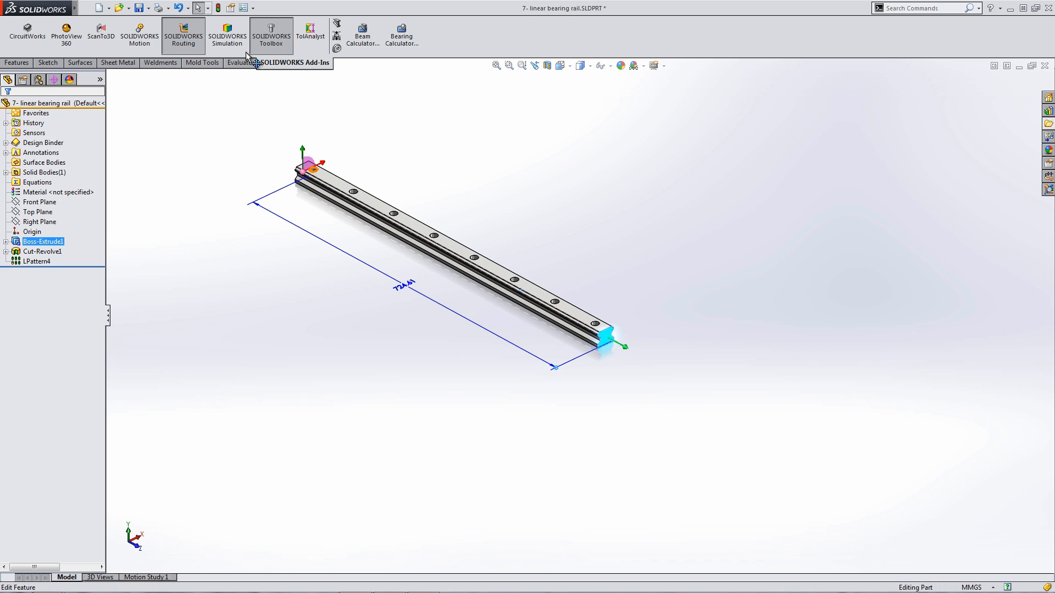
pyautogui.moveTo(624, 346); pyautogui.dragTo(536, 299)
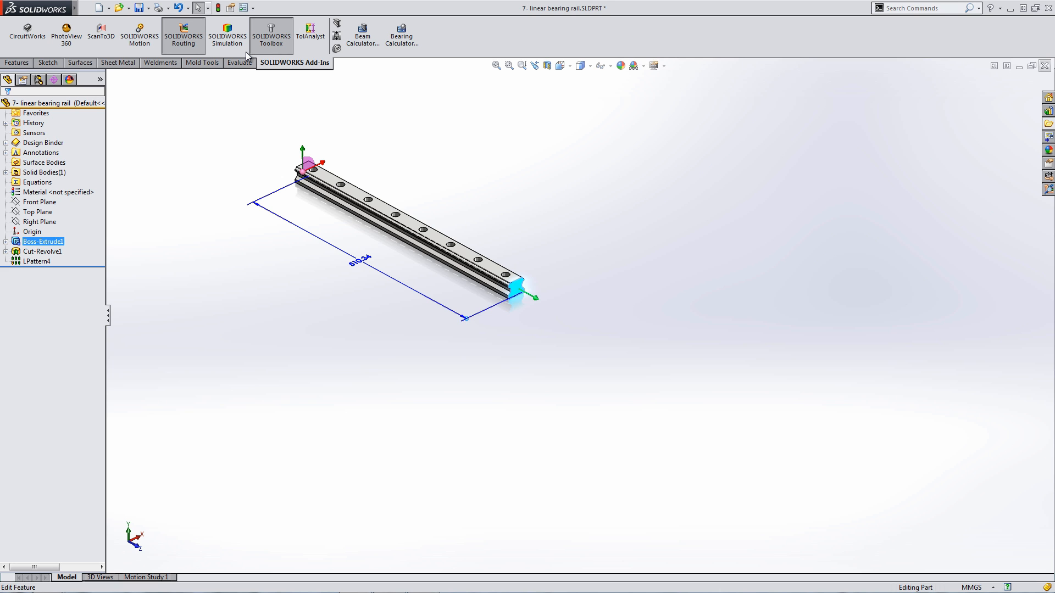
# - Close the linear bearing rail part and open 6- BLADE.SLDPRT from the 13 - Patterns folder
pyautogui.hotkey('ctrl', 'w')
pyautogui.press('Return')
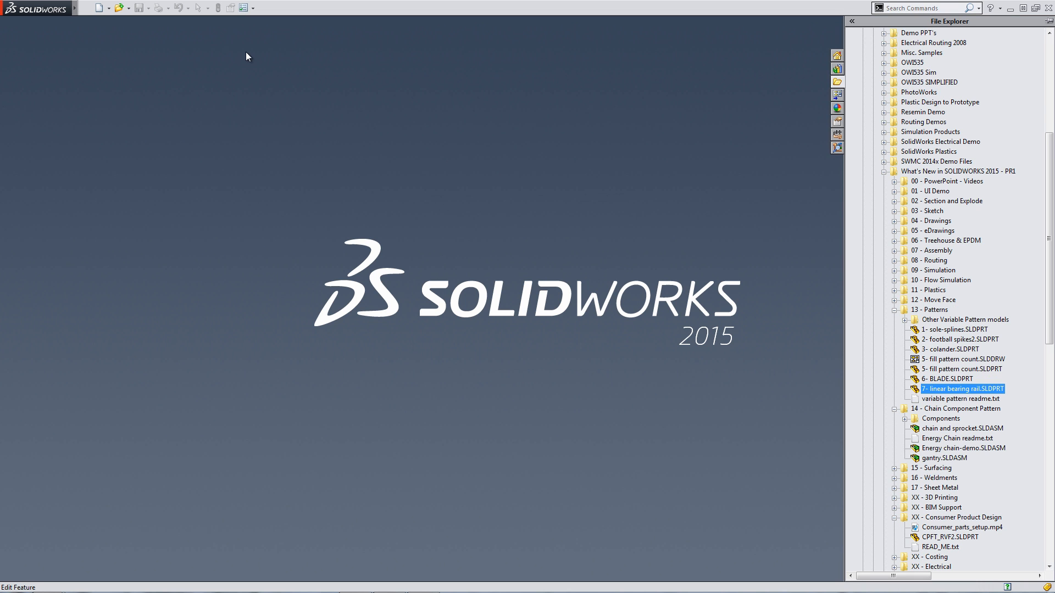
pyautogui.press('Up')
pyautogui.press('Return')
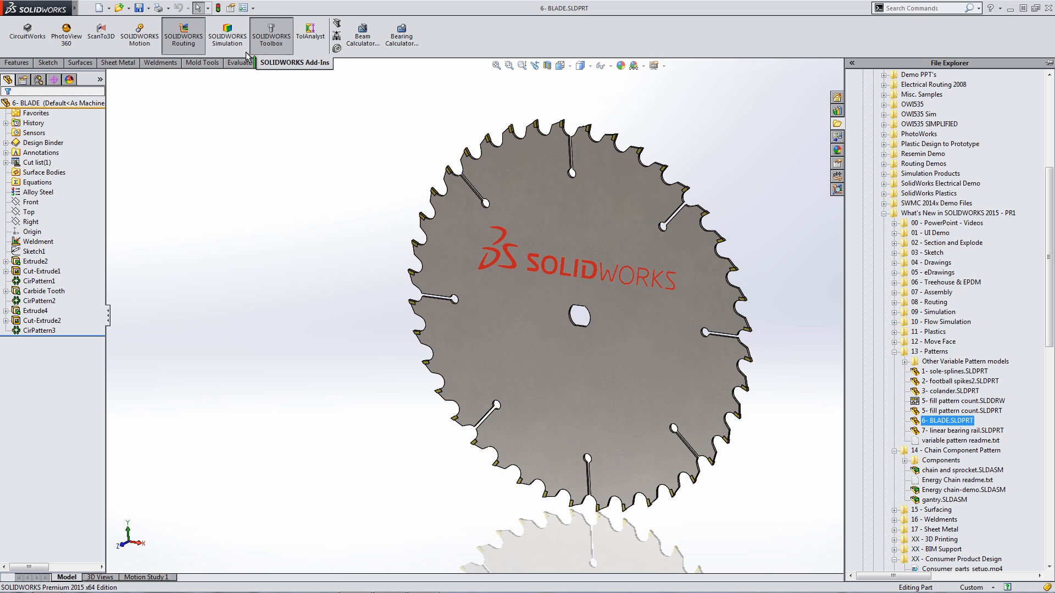
# - Edit the Carbide Tooth extrusion and turn off Merge result so the tooth is a separate body
pyautogui.scroll(-9, 634, 113)
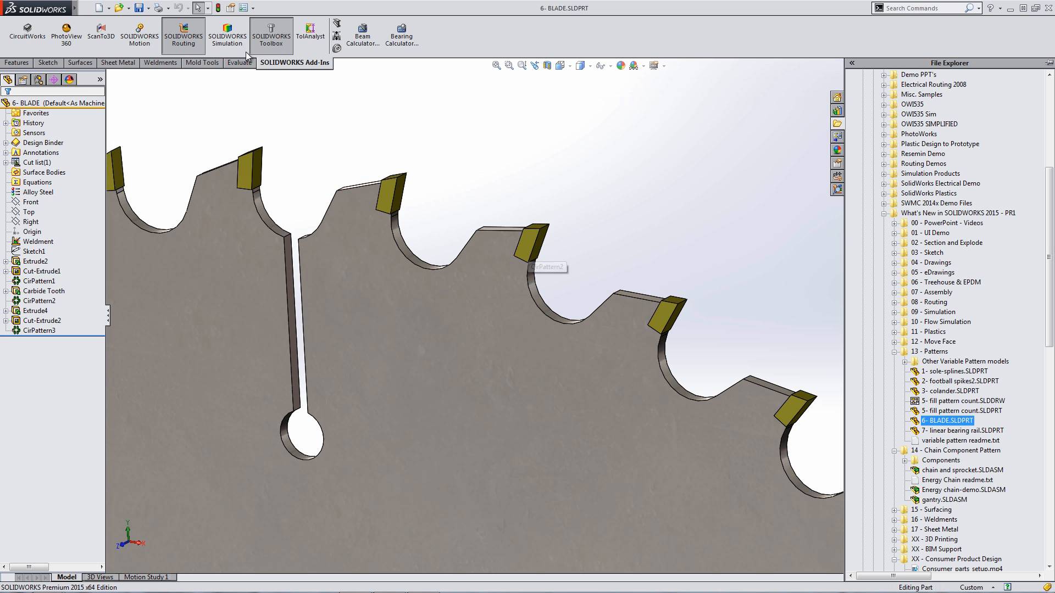
pyautogui.click(34, 291)
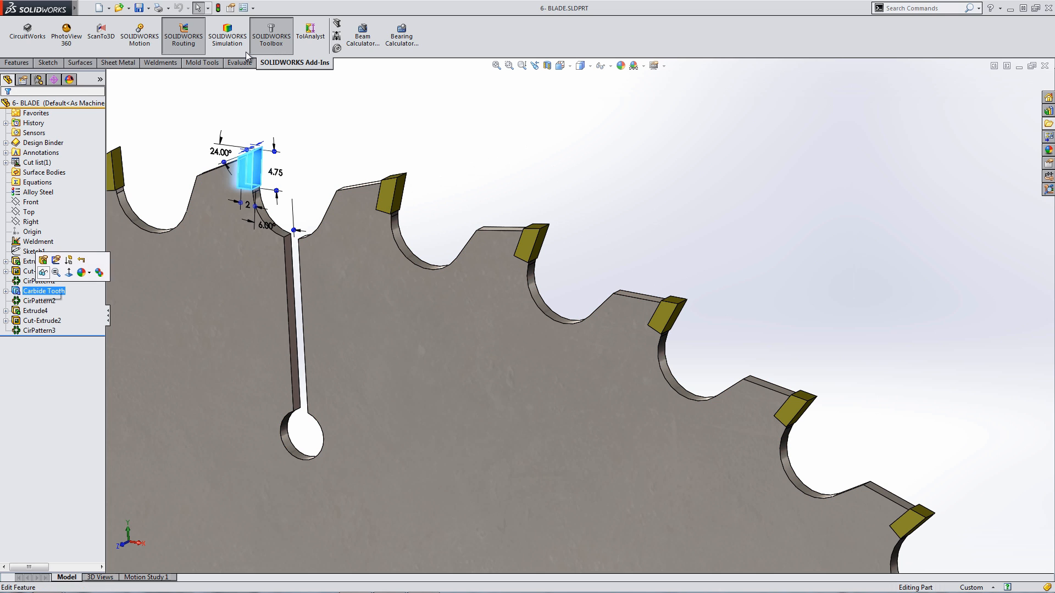
pyautogui.click(42, 259)
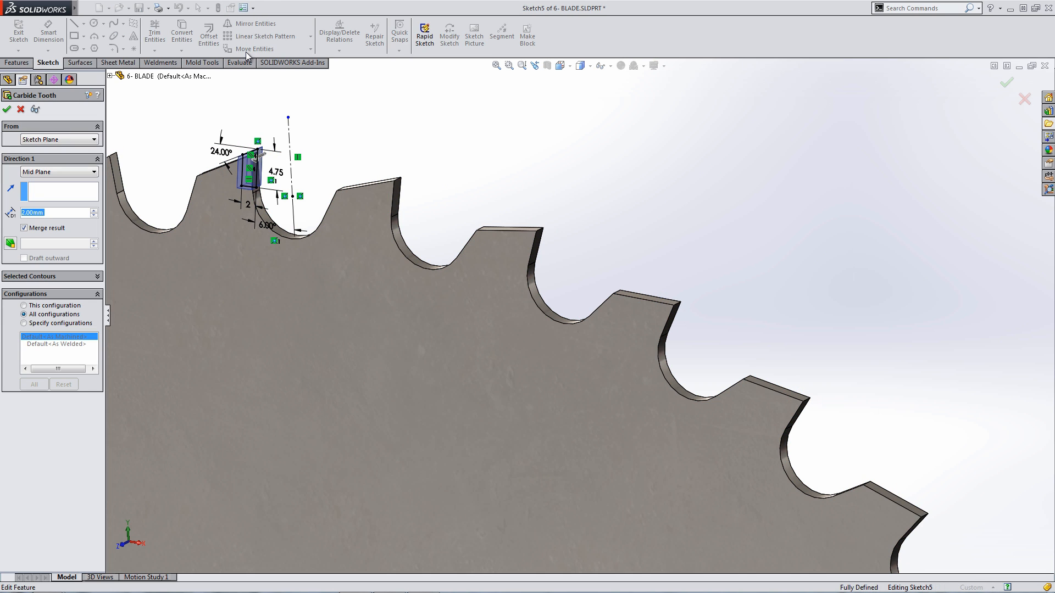
pyautogui.click(24, 228)
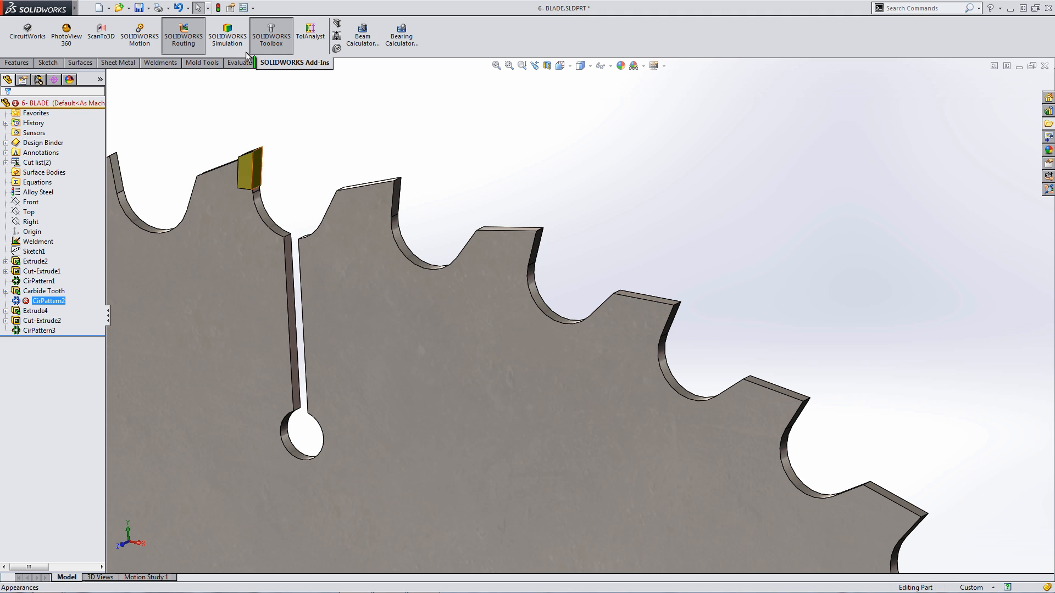
# - Edit CirPattern2 to pattern the Carbide Tooth body instead of the feature and accept the circular pattern
pyautogui.rightClick(44, 301)
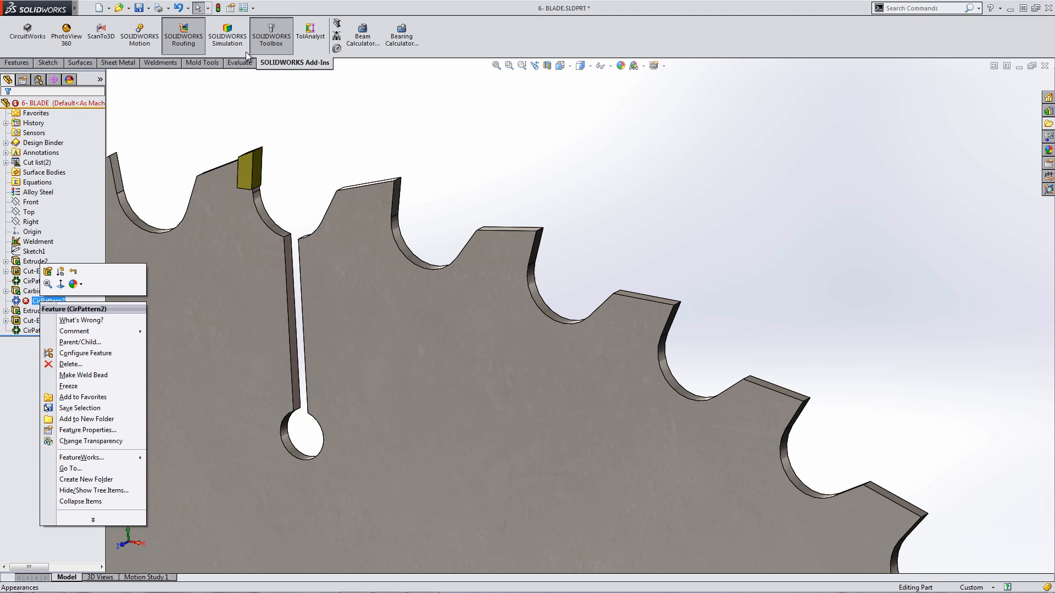
pyautogui.click(48, 271)
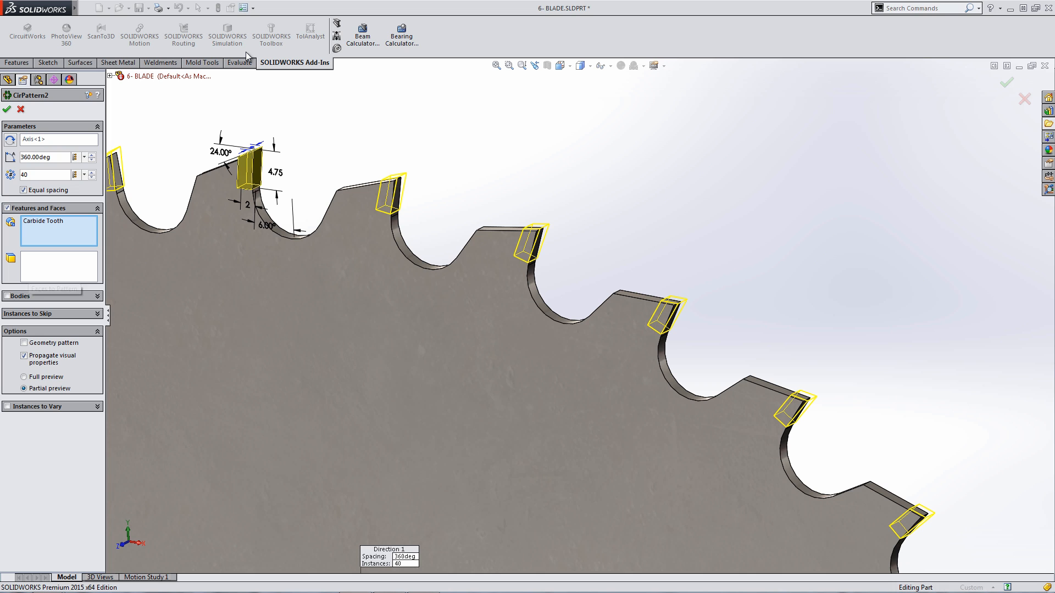
pyautogui.click(7, 295)
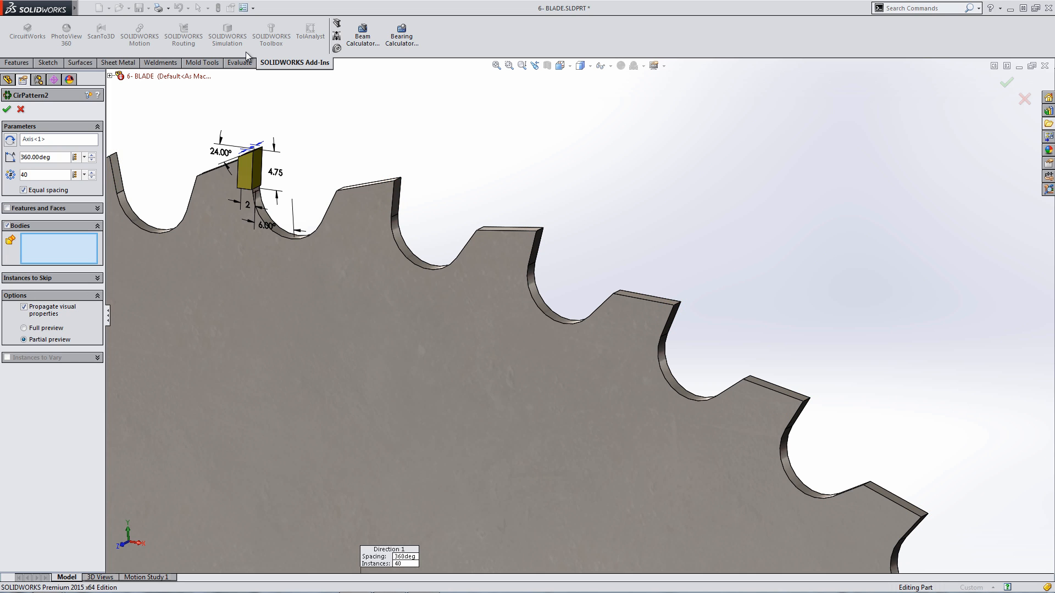
pyautogui.click(249, 171)
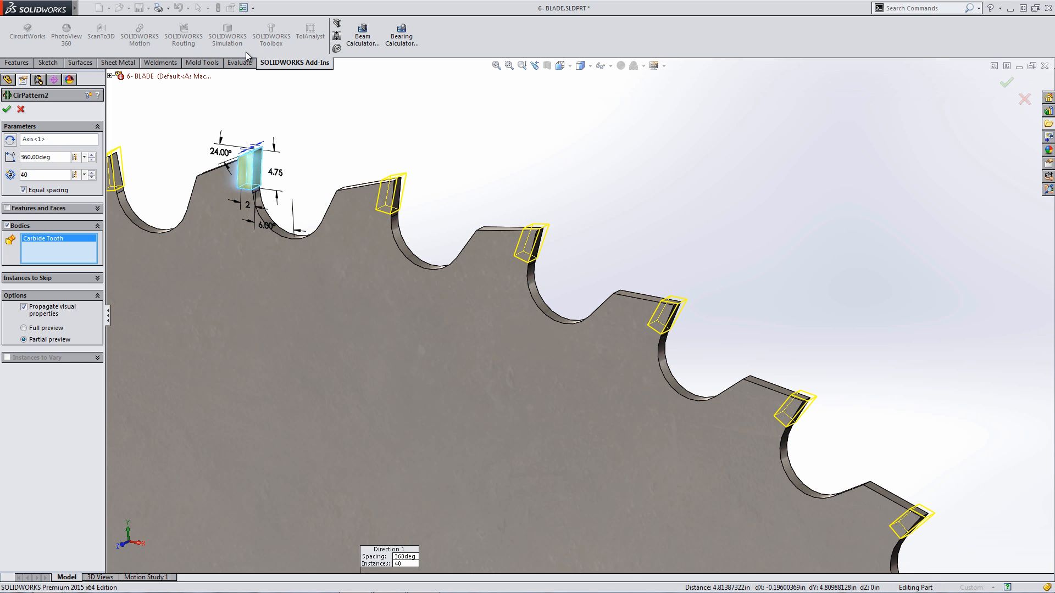
pyautogui.press('Return')
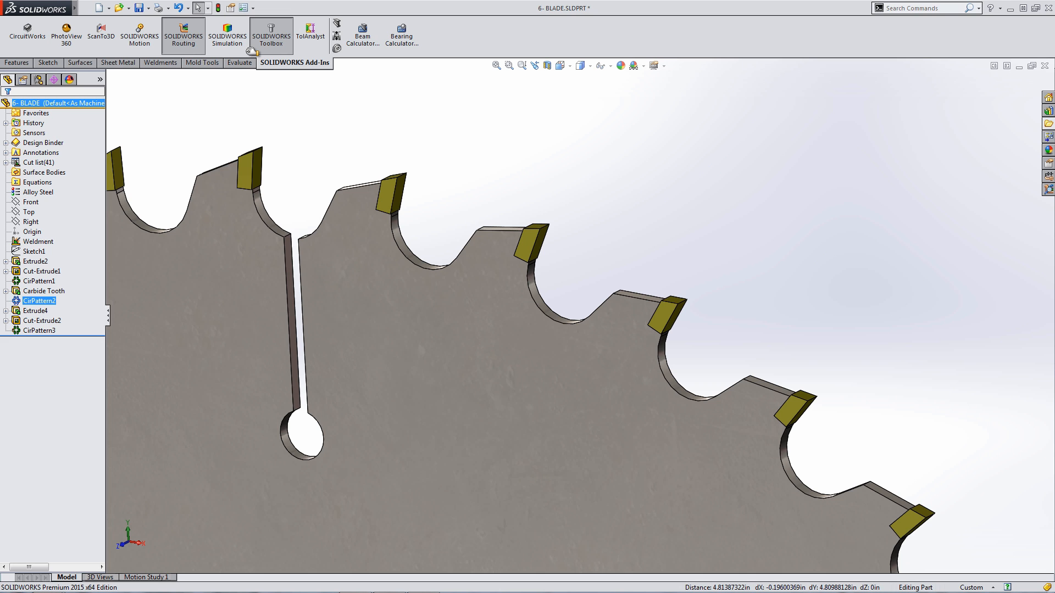
pyautogui.scroll(3, 351, 231)
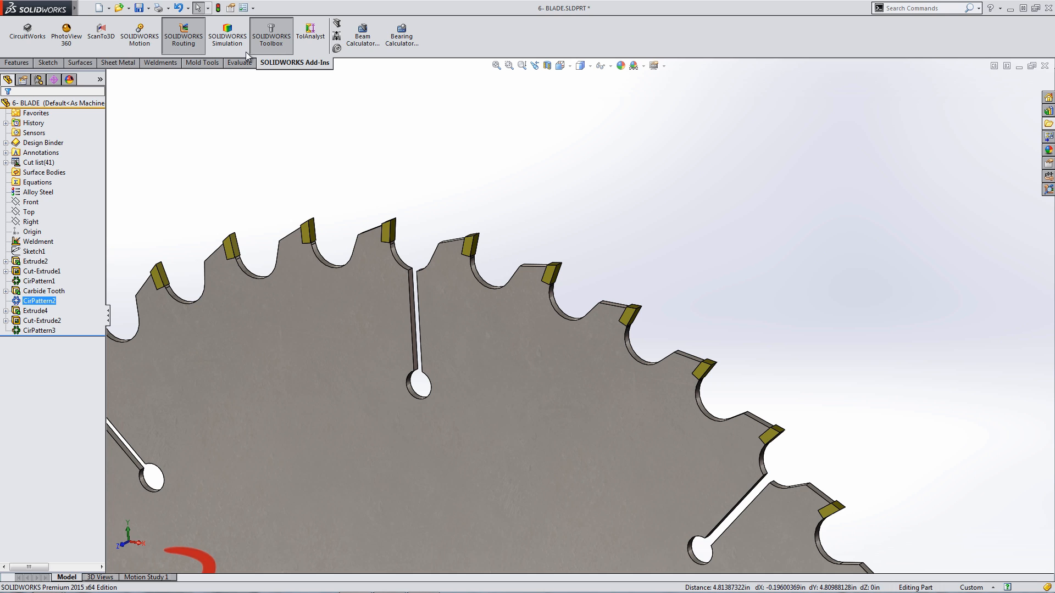
# - Close the blade part without saving and open 3- colander.SLDPRT from the 13 - Patterns folder
pyautogui.click(1044, 65)
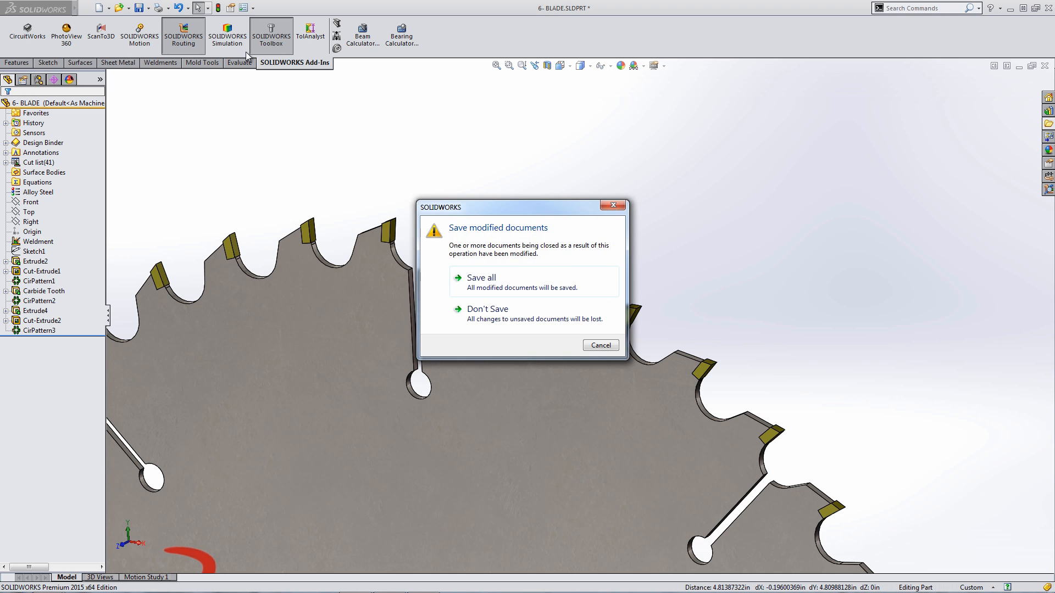
pyautogui.click(488, 309)
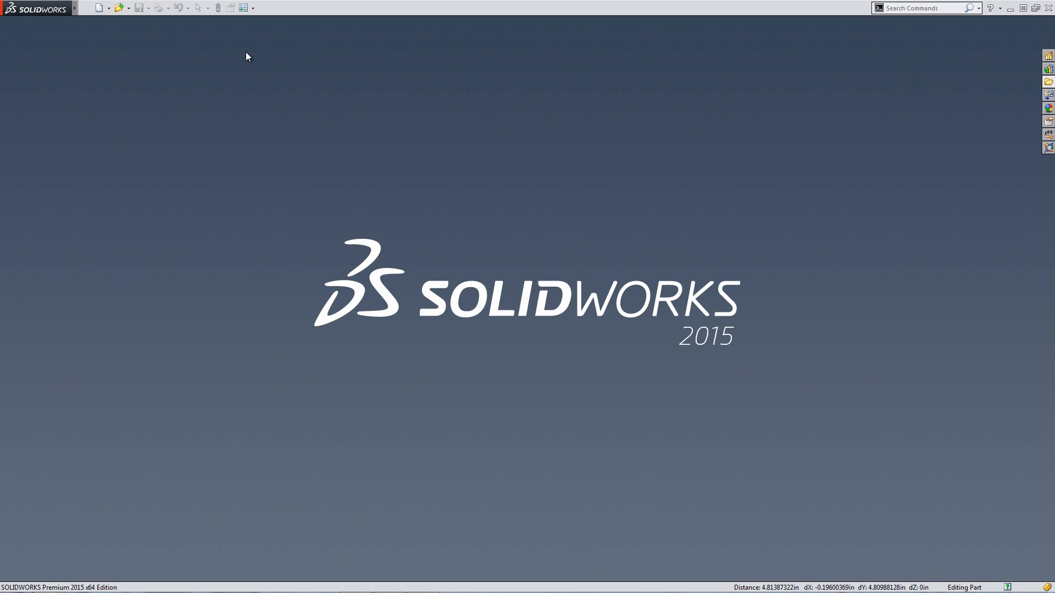
pyautogui.click(1048, 82)
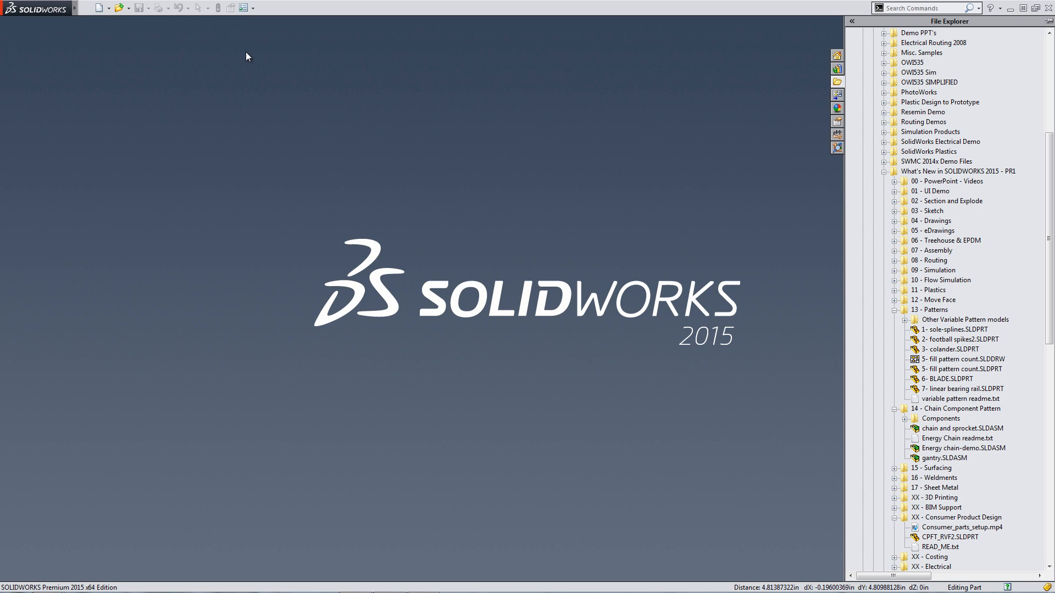
pyautogui.moveTo(956, 369)
pyautogui.moveTo(949, 349)
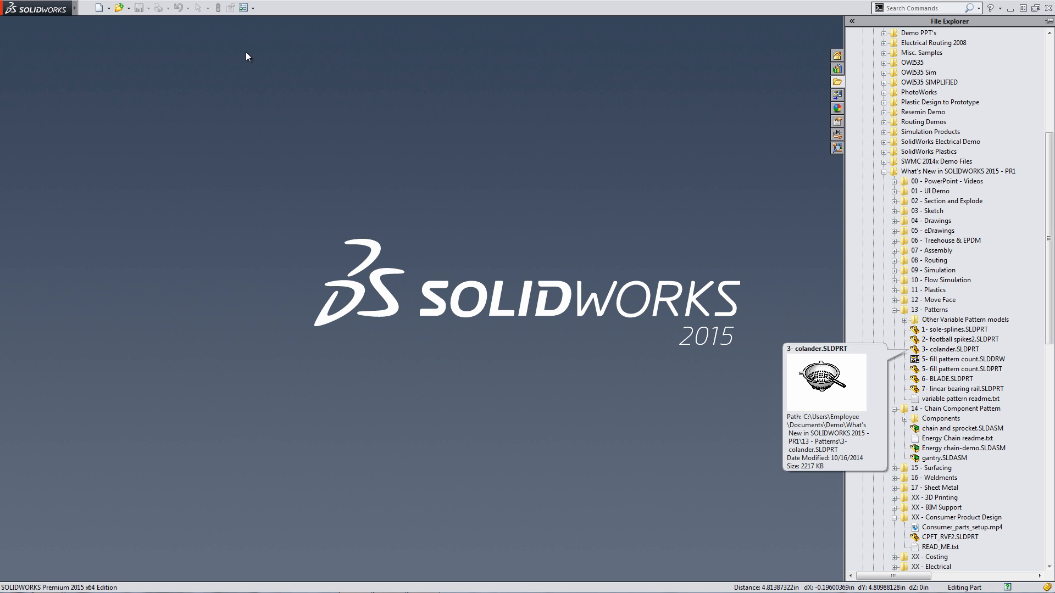
pyautogui.doubleClick(949, 349)
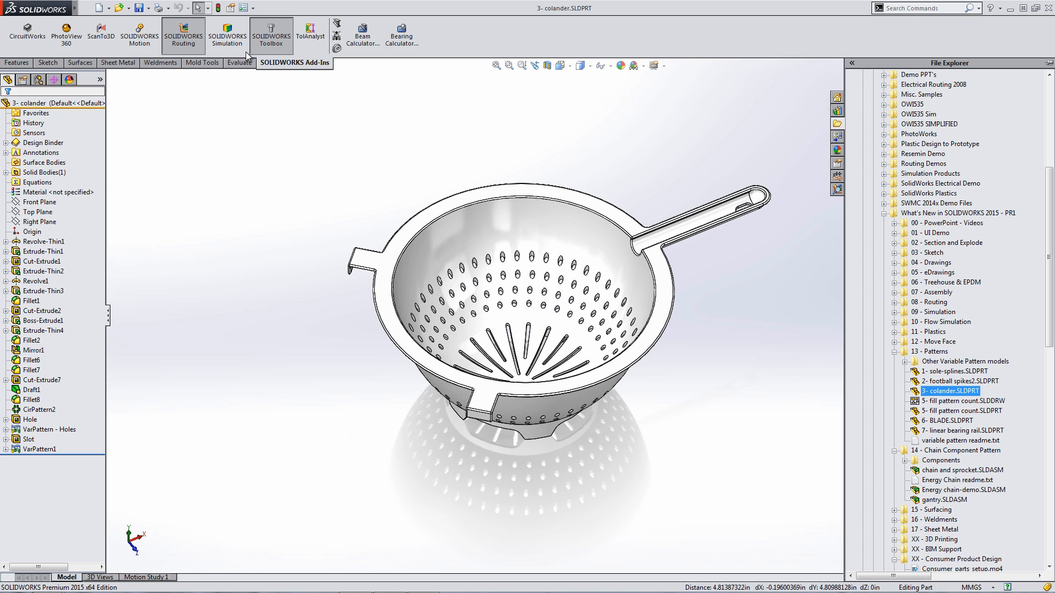
# - Suppress VarPattern1, the variable pattern of slots in the colander's base
pyautogui.moveTo(522, 308); pyautogui.dragTo(522, 343, button='middle')
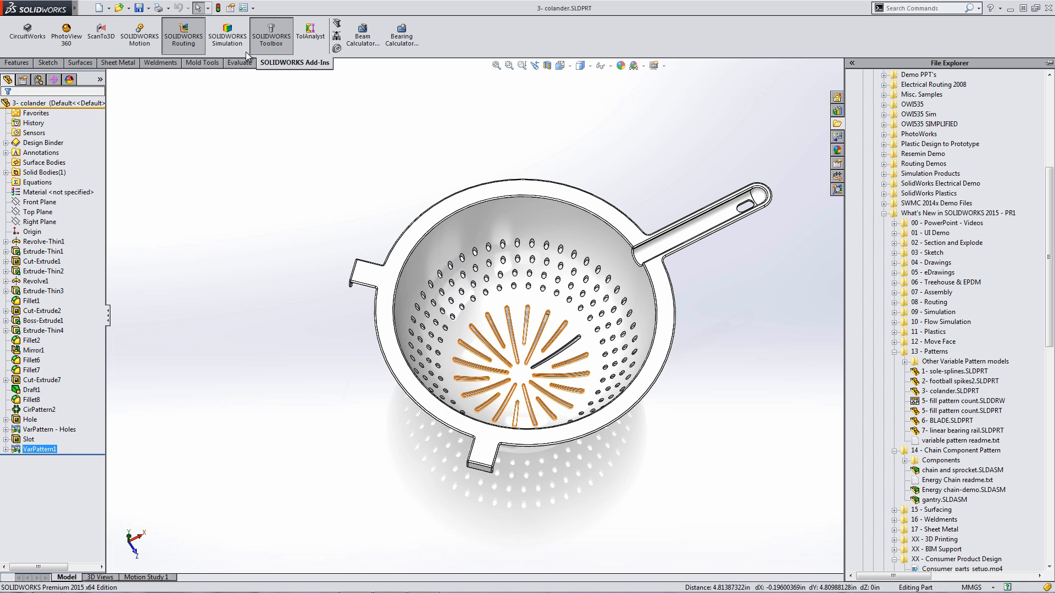
pyautogui.click(39, 449)
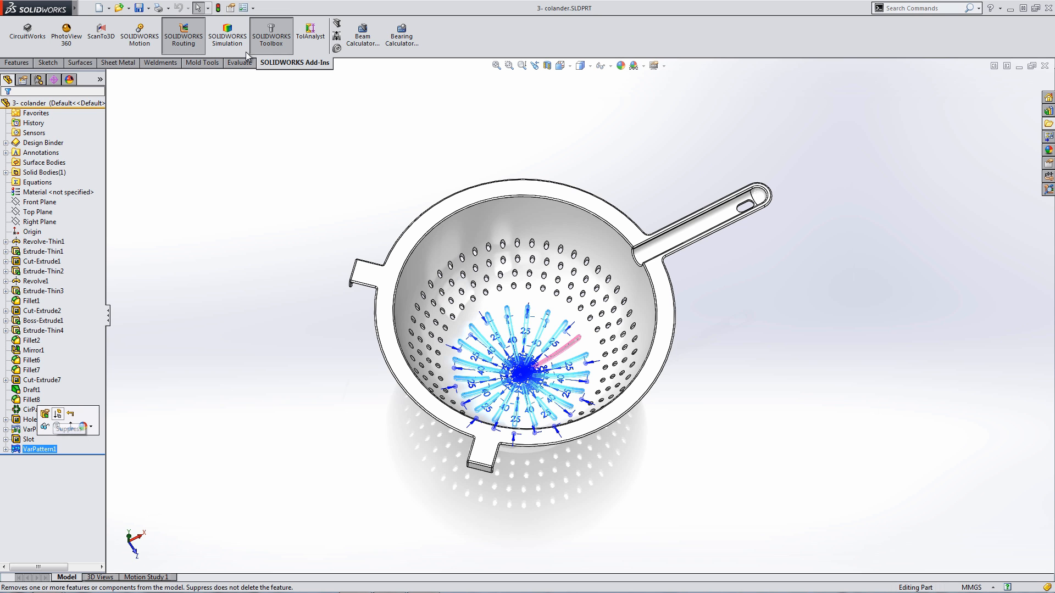
pyautogui.click(57, 413)
# - Start a Variable Pattern with the Slot cut in the colander's base as the feature to pattern
pyautogui.press('space')
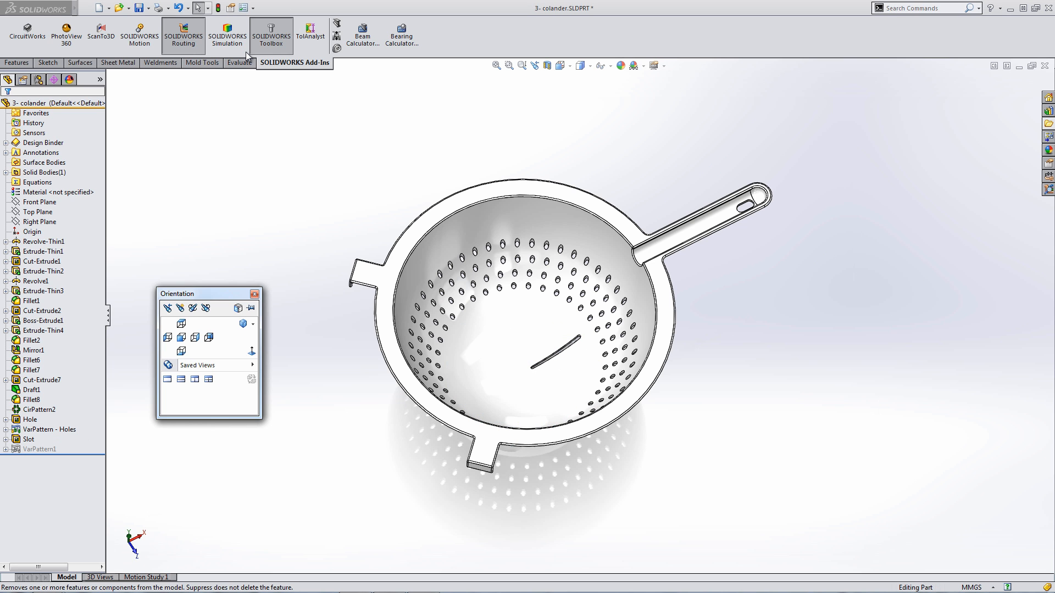
pyautogui.hotkey('ctrl', '5')
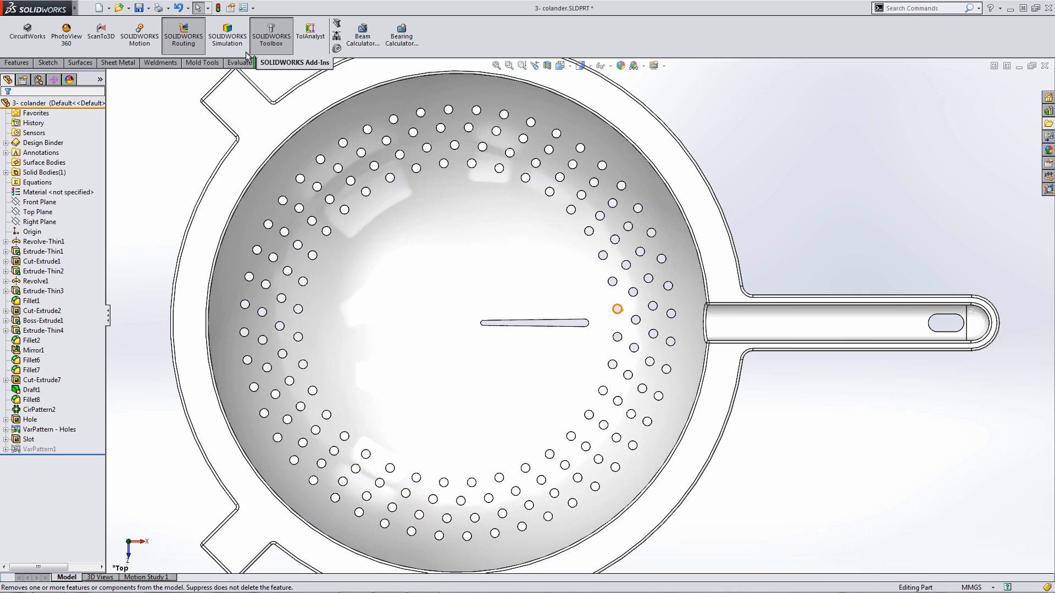
pyautogui.press('s')
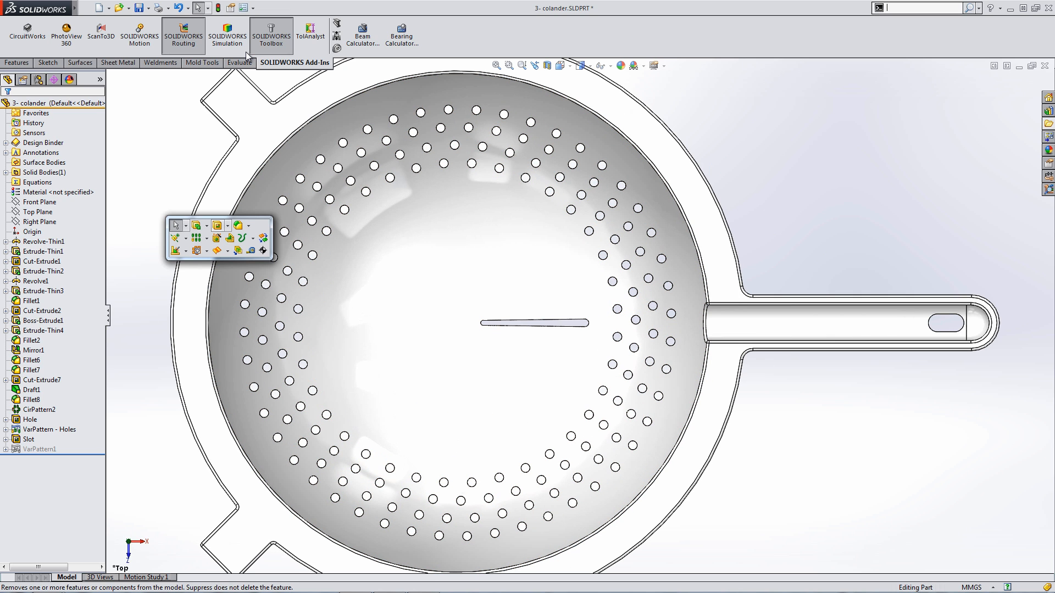
pyautogui.click(206, 238)
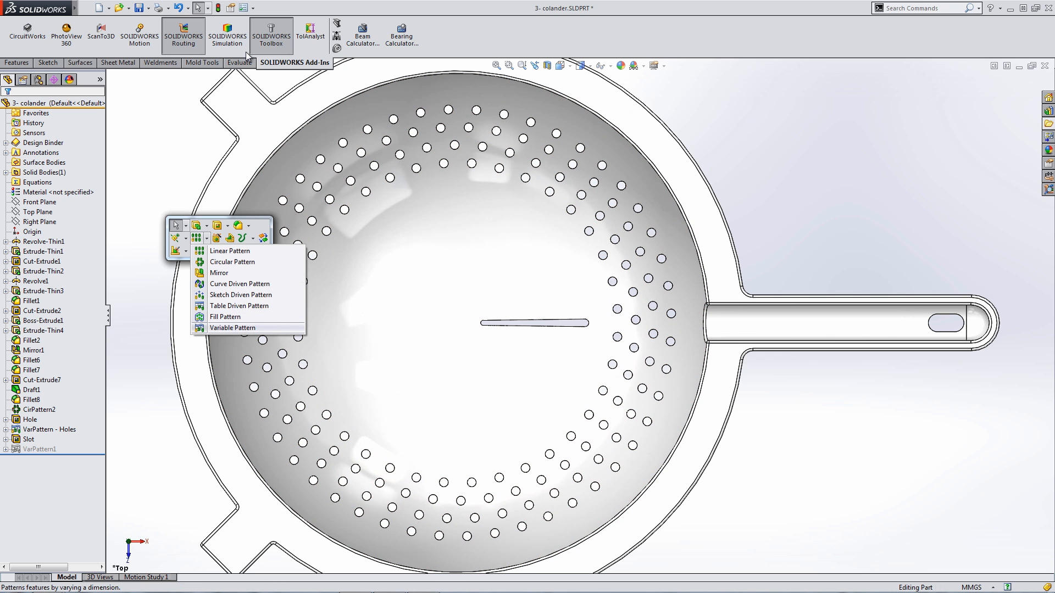
pyautogui.click(232, 328)
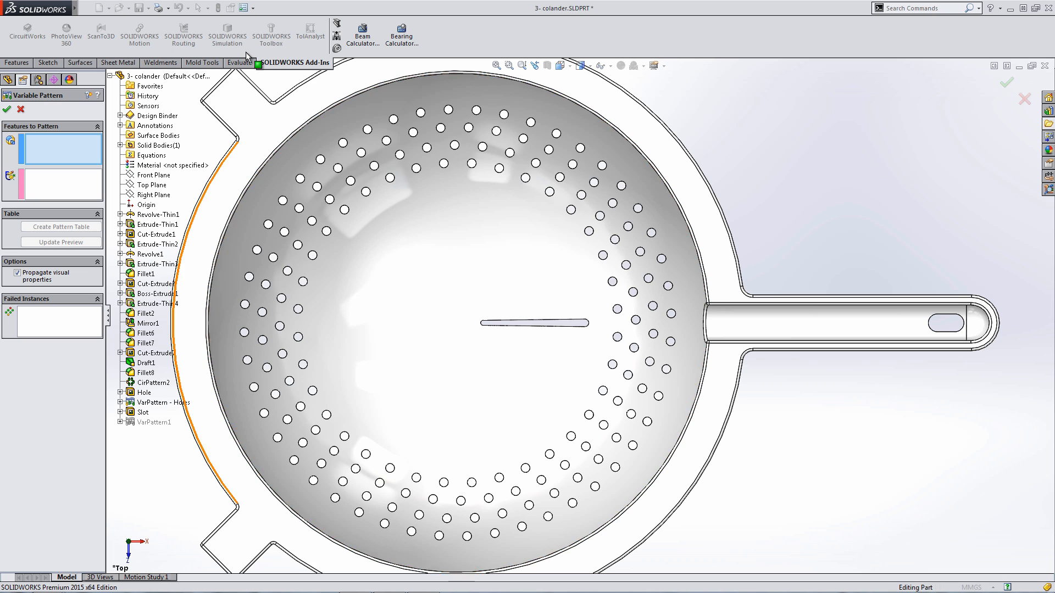
pyautogui.click(142, 413)
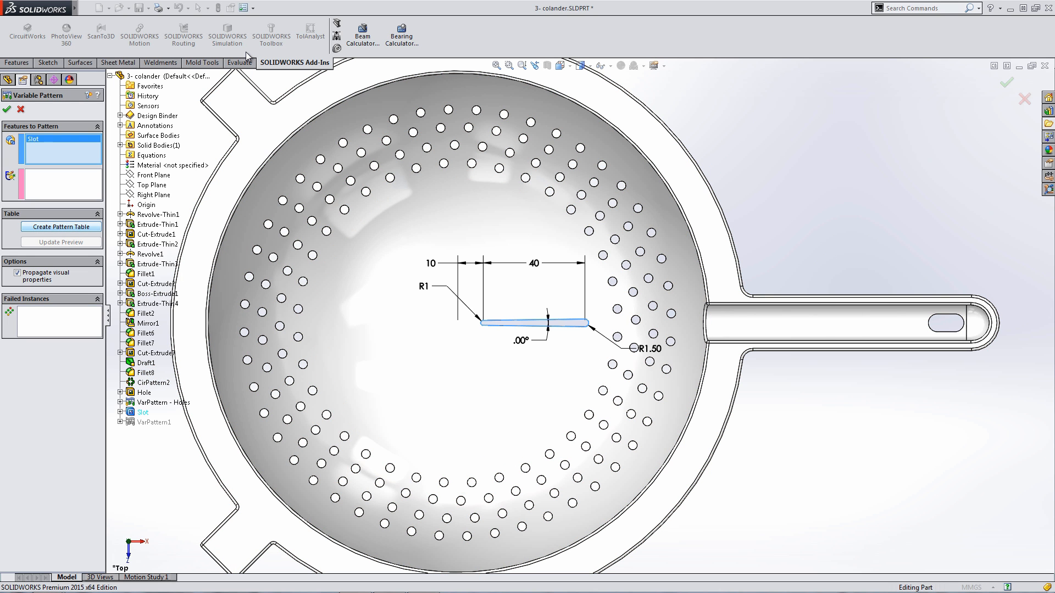
# - Create the pattern table for the slot, add one instance, and move the table clear of the slot's dimensions
pyautogui.click(61, 227)
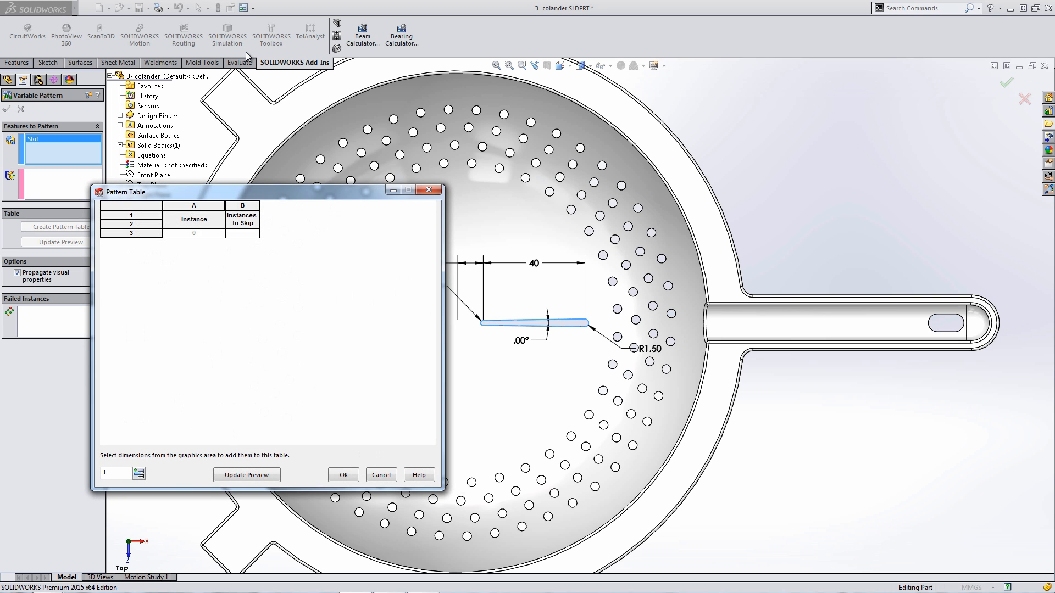
pyautogui.moveTo(247, 192)
pyautogui.mouseDown()
pyautogui.moveTo(272, 182)
pyautogui.moveTo(282, 156)
pyautogui.mouseUp()
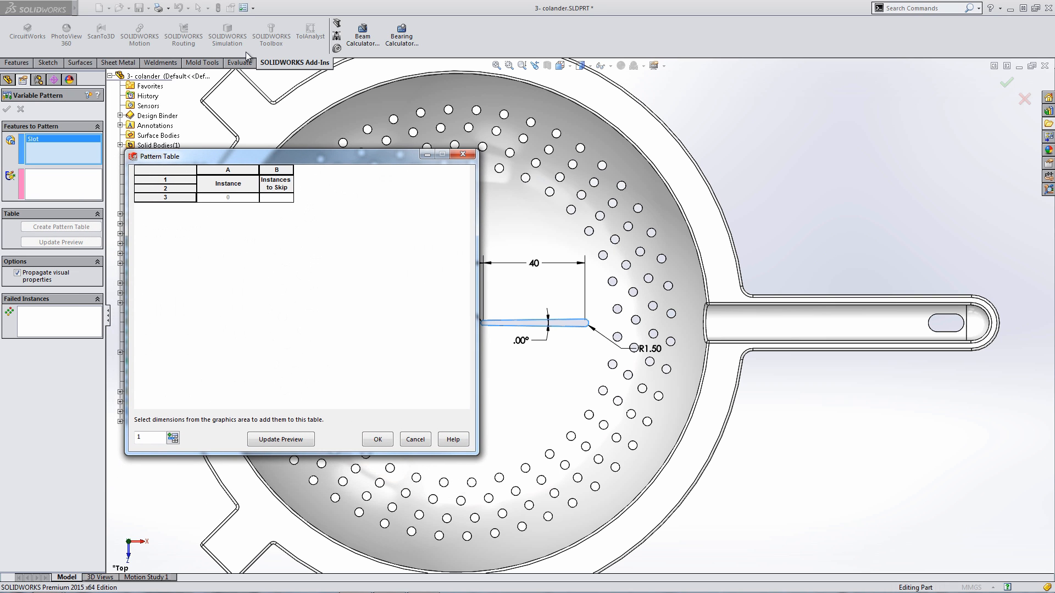
pyautogui.click(172, 438)
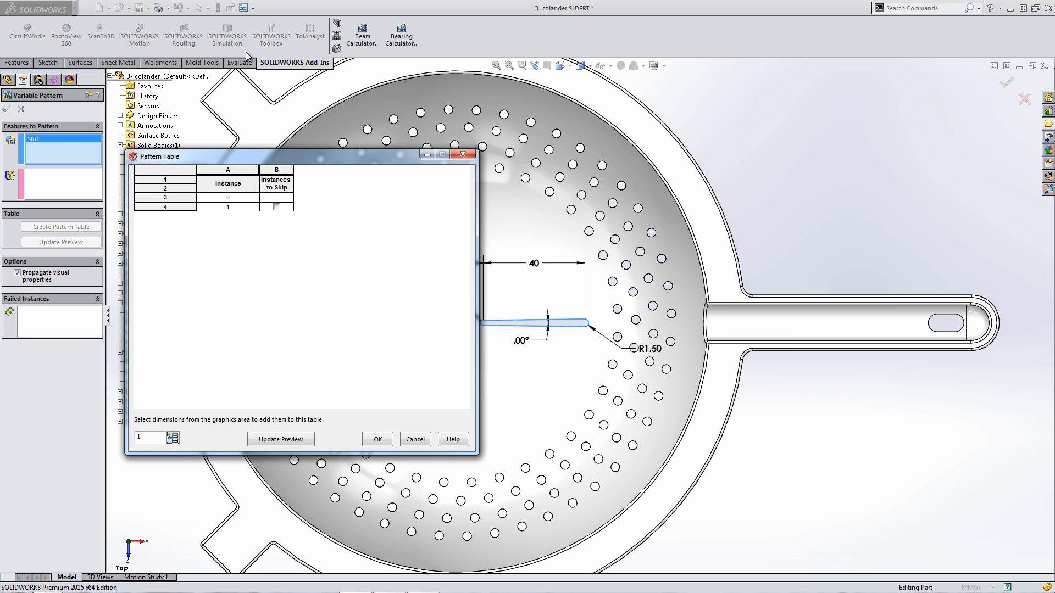
pyautogui.moveTo(282, 156); pyautogui.dragTo(199, 159)
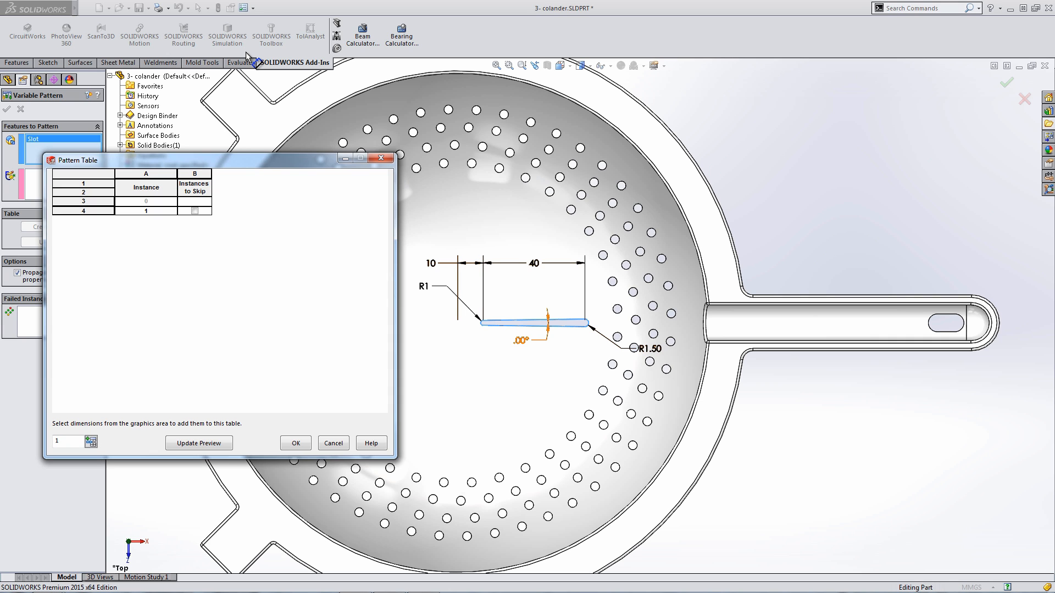
# - Add the slot sketch's angle, slot length and slot offset dimensions as columns of the pattern table
pyautogui.click(521, 341)
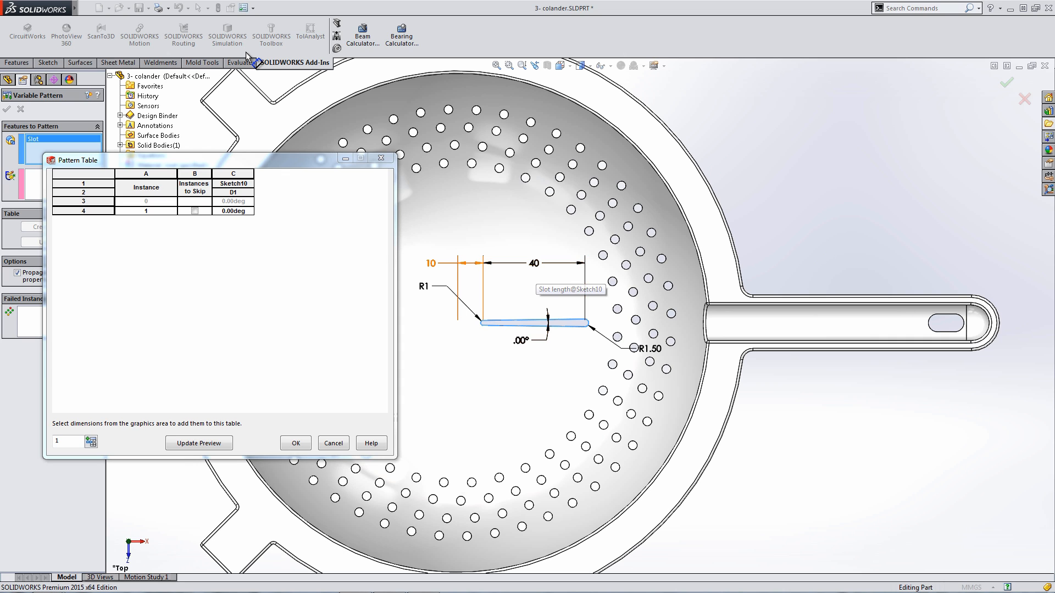
pyautogui.click(533, 263)
pyautogui.click(431, 263)
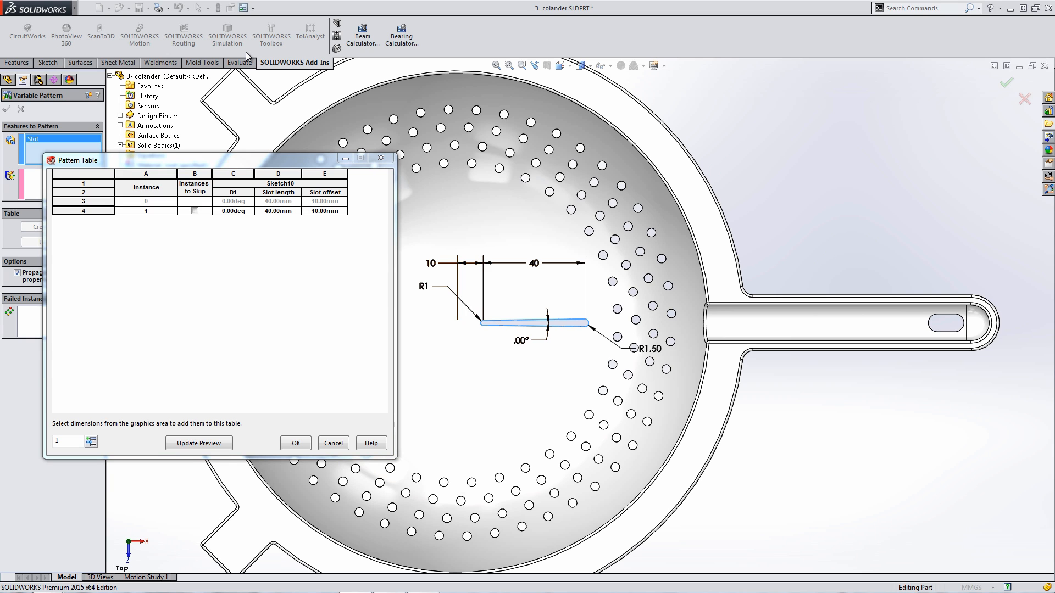
# - Set instance 1 to an 18° angle, 25 mm slot length and 25 mm slot offset, and update the pattern preview
pyautogui.click(233, 211)
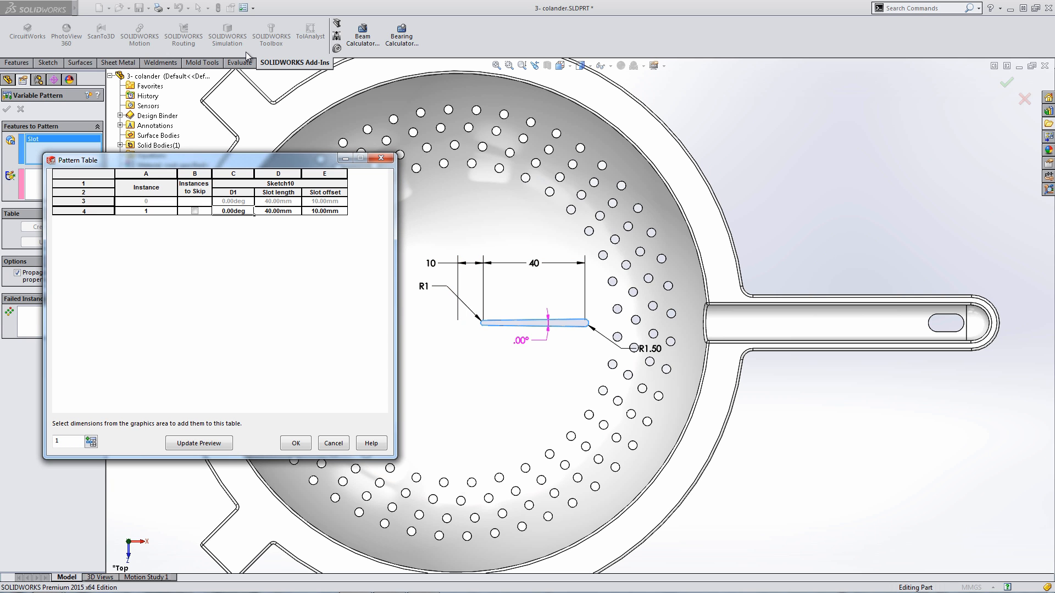
pyautogui.write('18')
pyautogui.press('Tab')
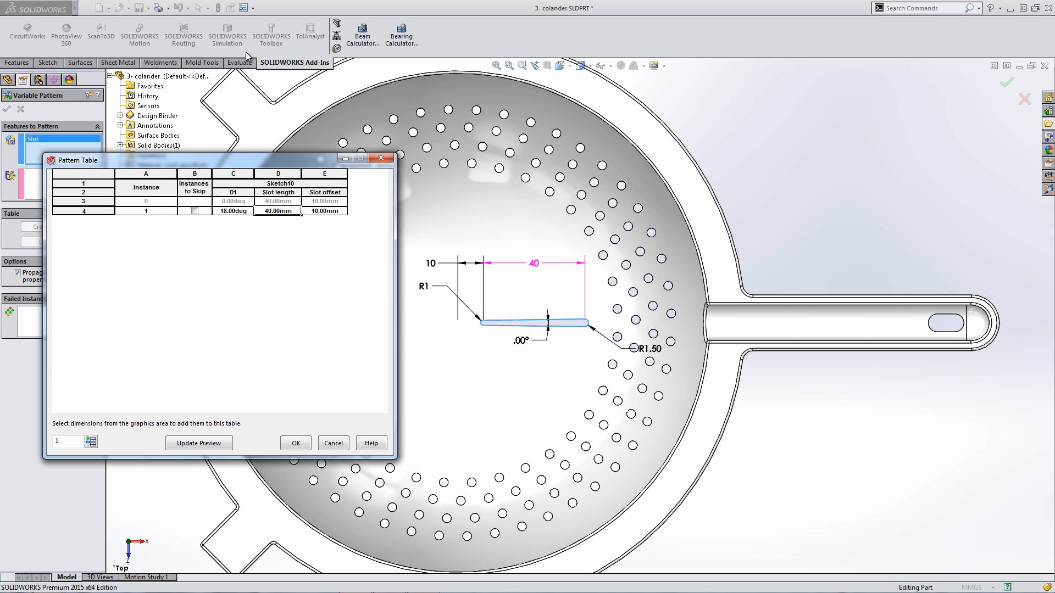
pyautogui.write('25')
pyautogui.press('Tab')
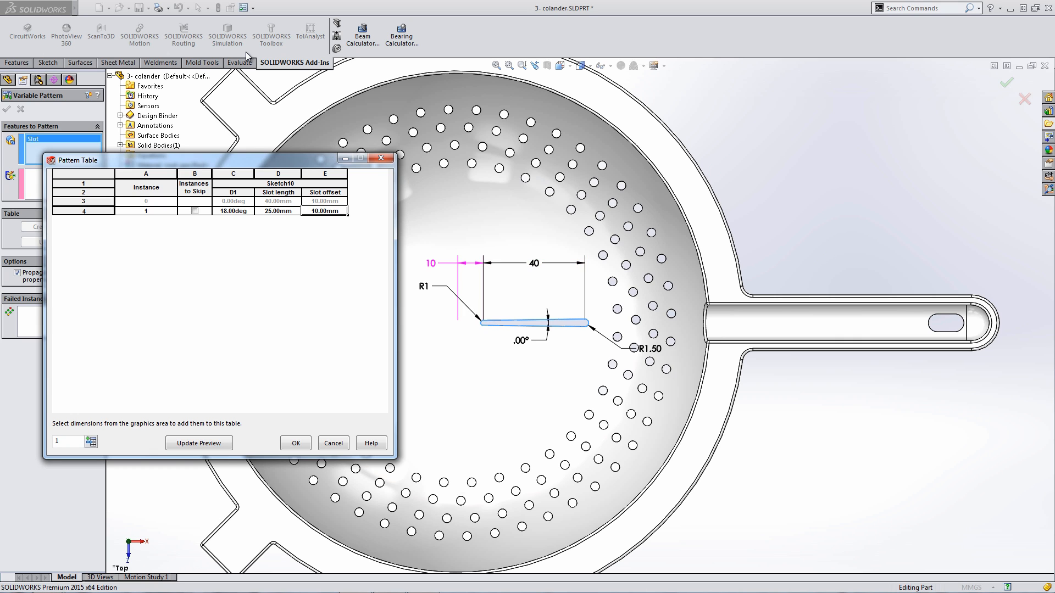
pyautogui.write('25')
pyautogui.press('Return')
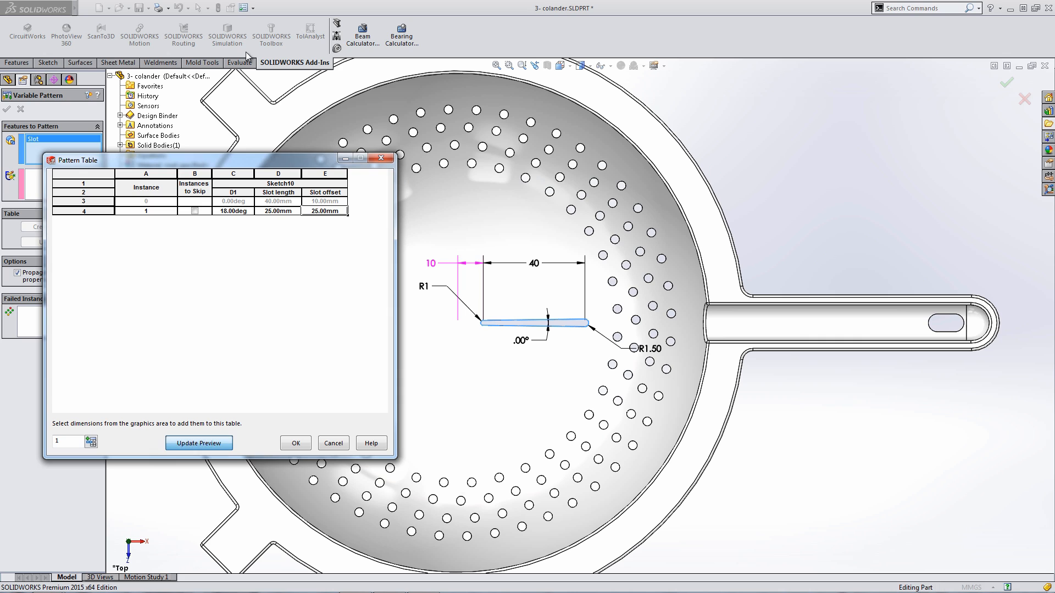
pyautogui.click(198, 443)
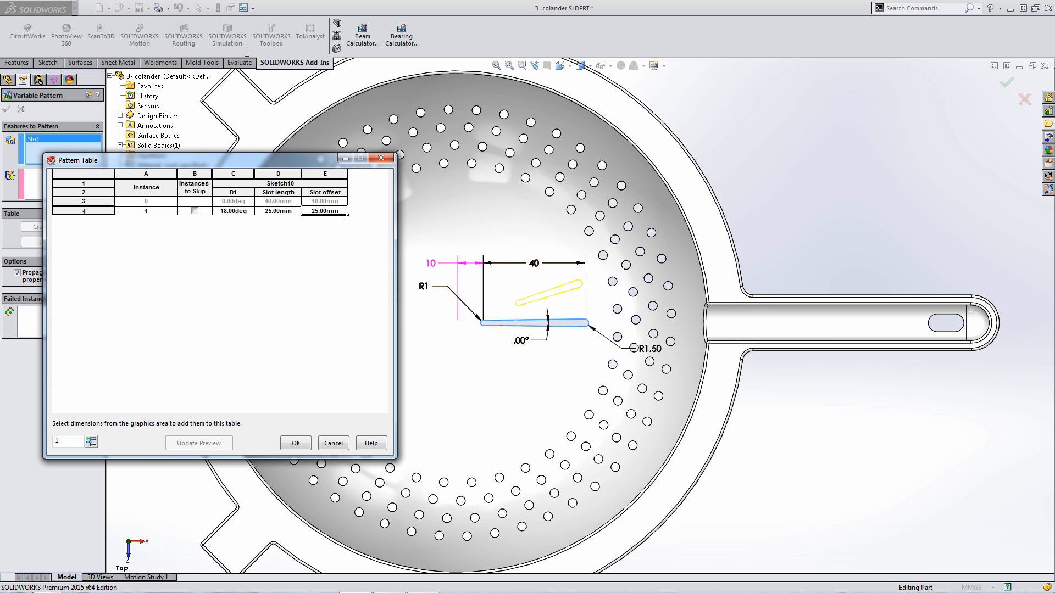
# - Add 19 more instances to the pattern table and fill the angle column down in 18° increments to 360°
pyautogui.doubleClick(58, 441)
pyautogui.write('19')
pyautogui.click(91, 442)
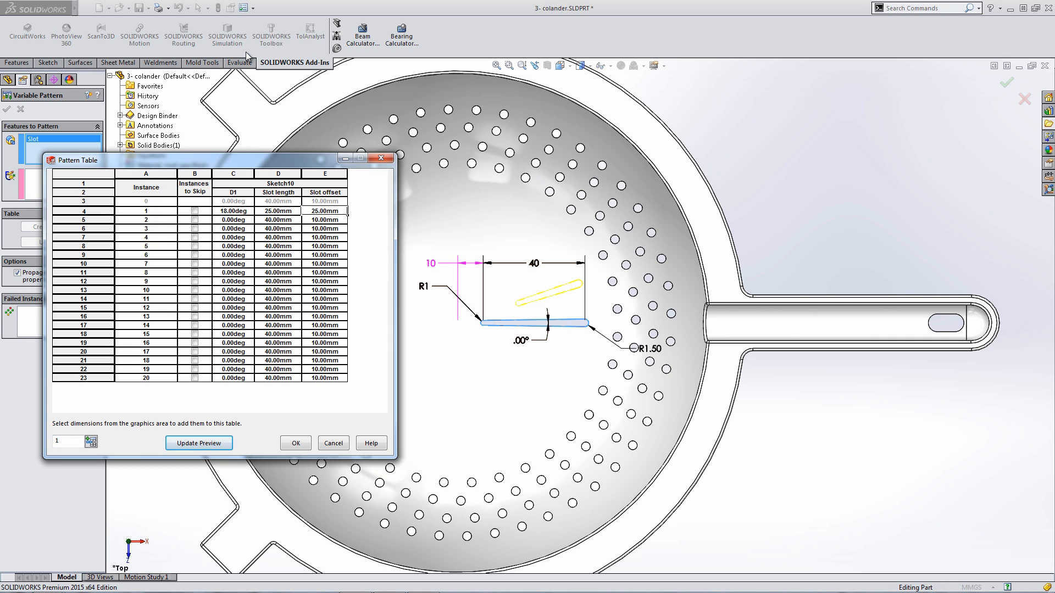
pyautogui.moveTo(232, 202); pyautogui.dragTo(254, 381)
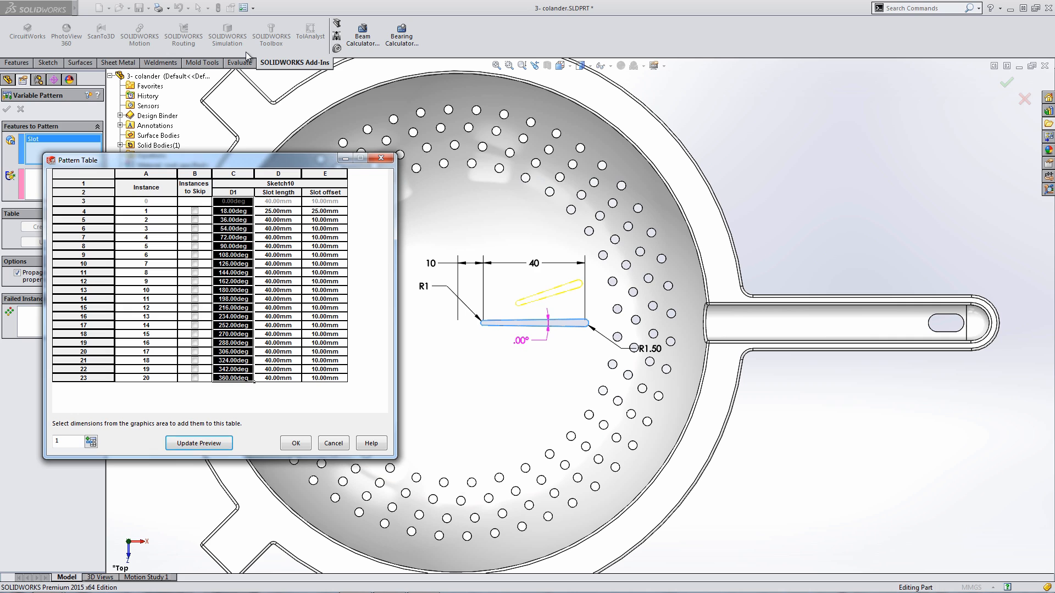
pyautogui.press('Down')
pyautogui.press('Down')
pyautogui.press('Down')
pyautogui.press('Down')
pyautogui.press('Down')
pyautogui.press('Down')
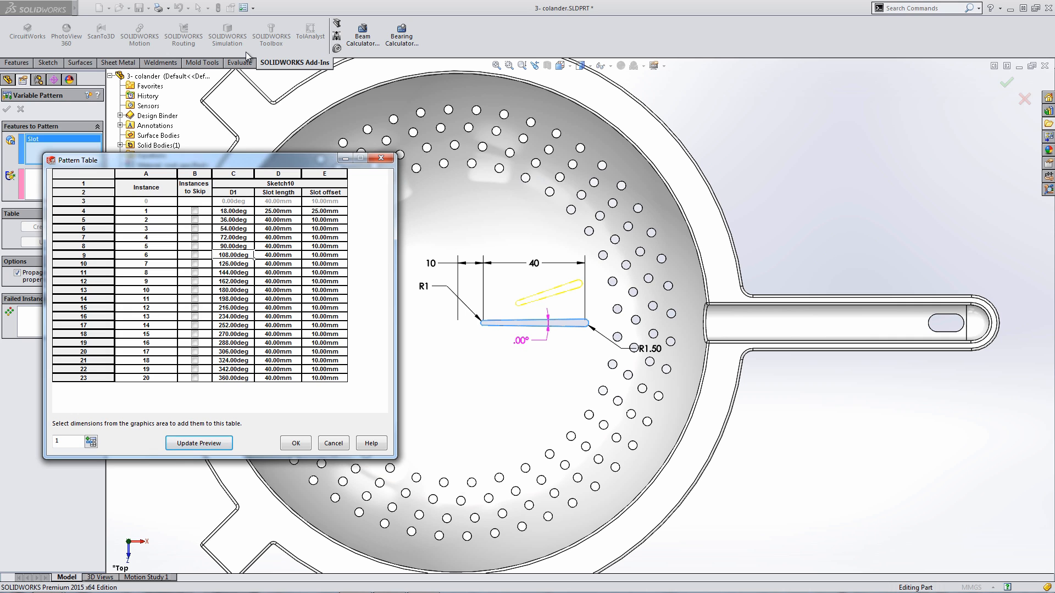
# - Copy the 25 mm slot length of instance 1 to every other odd-numbered instance, from 3 to 19
pyautogui.press('Up')
pyautogui.press('Up')
pyautogui.press('Up')
pyautogui.press('Up')
pyautogui.press('Up')
pyautogui.press('Right')
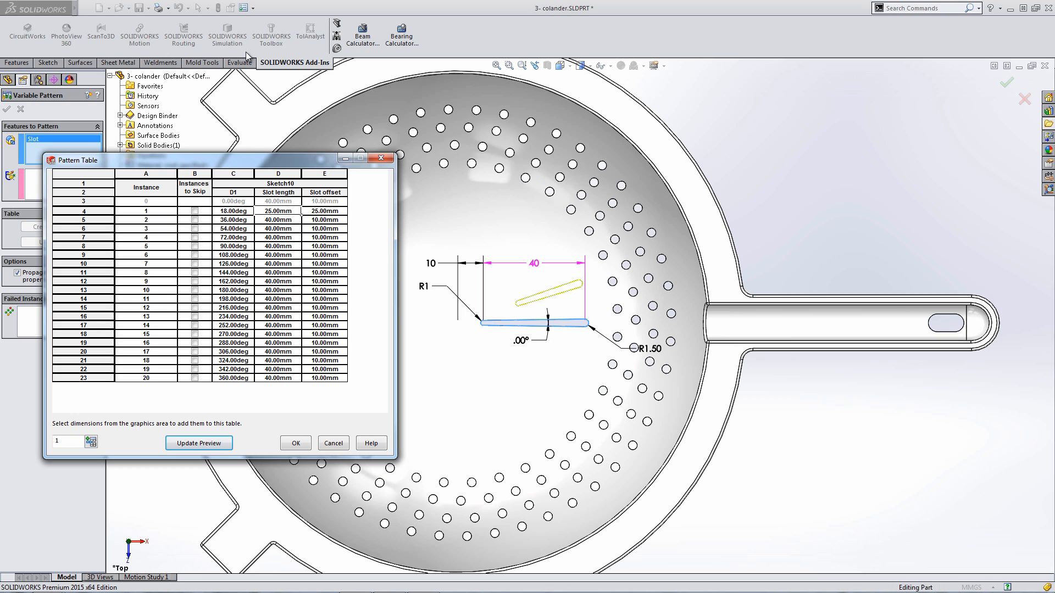
pyautogui.press('Down')
pyautogui.press('Down')
pyautogui.press('Down')
pyautogui.press('Down')
pyautogui.press('Down')
pyautogui.press('Down')
pyautogui.press('Down')
pyautogui.press('Down')
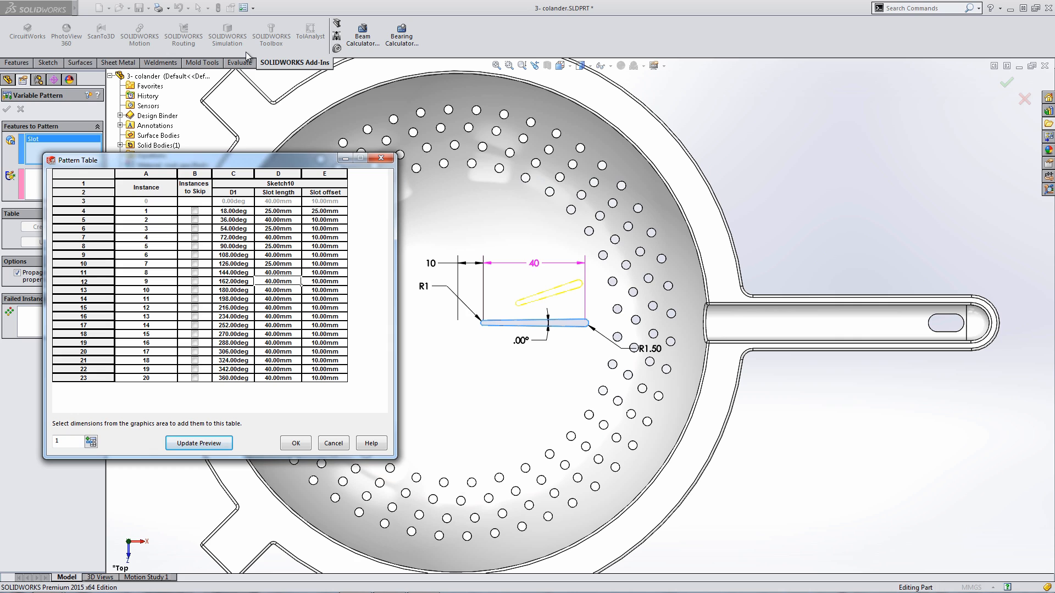
pyautogui.press('Down')
pyautogui.press('Down')
pyautogui.press('Down')
pyautogui.press('Down')
pyautogui.write('25.00mm')
pyautogui.press('Down')
pyautogui.press('Down')
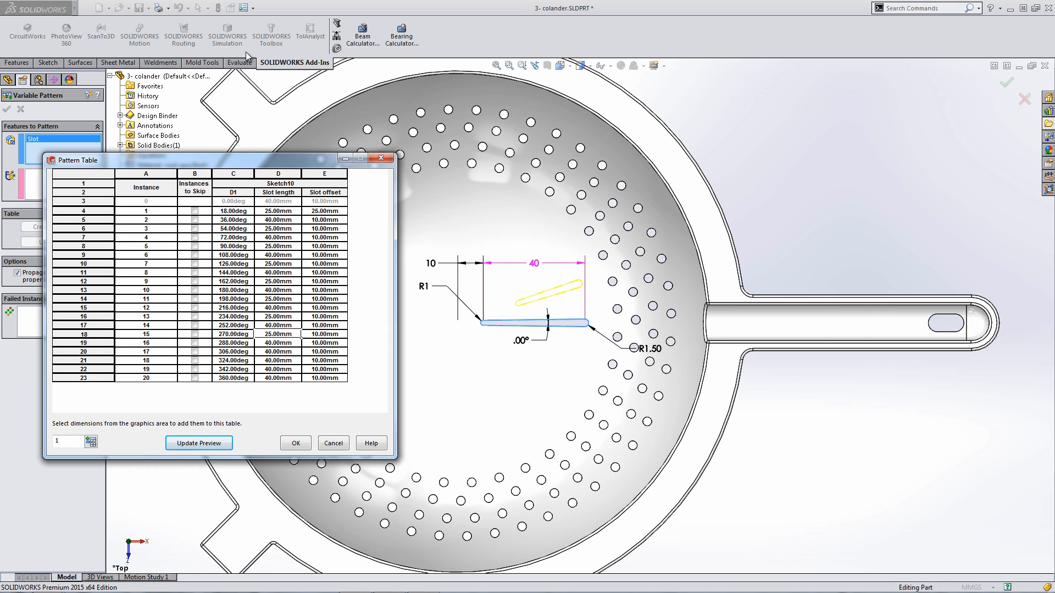
pyautogui.press('Down')
pyautogui.press('Down')
pyautogui.write('25.00mm')
pyautogui.press('Down')
pyautogui.press('Down')
pyautogui.write('25.00mm')
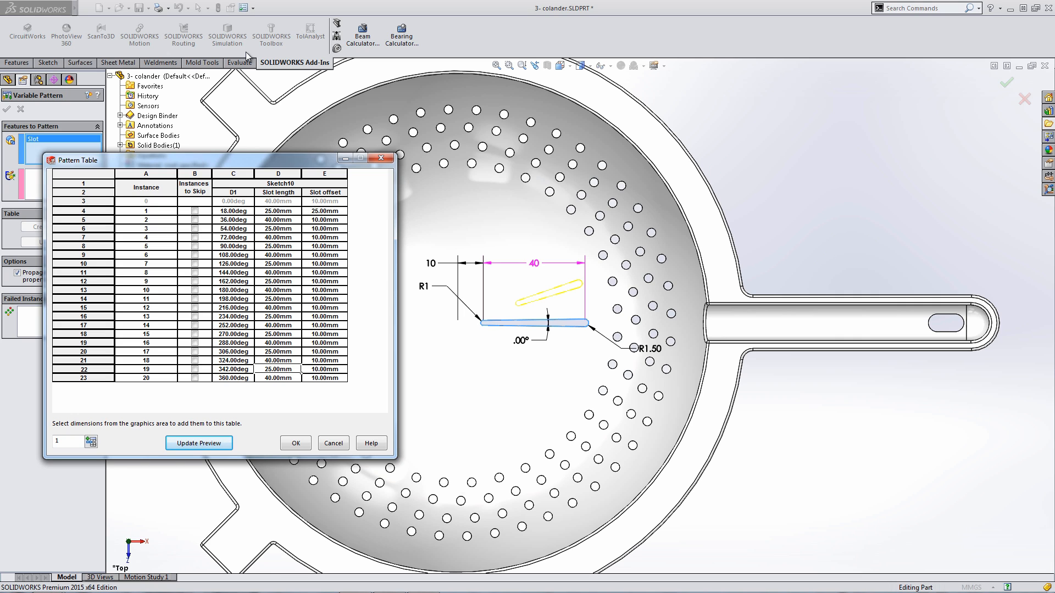
# - Copy the 25 mm slot offset of instance 1 to odd-numbered instances 3 to 19 and update the preview
pyautogui.click(325, 211)
pyautogui.press('Down')
pyautogui.press('Down')
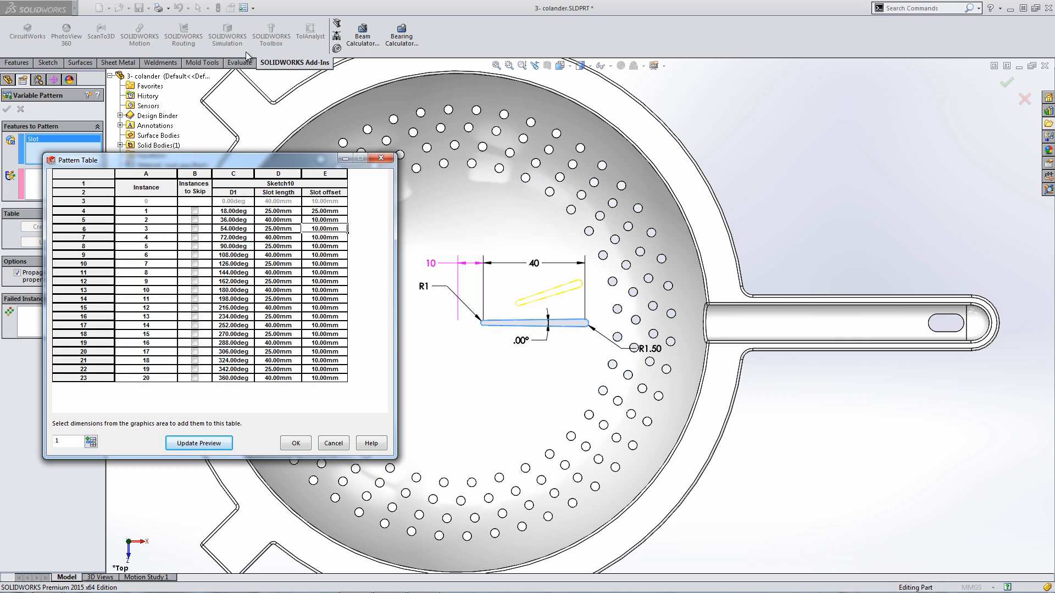
pyautogui.press('Down')
pyautogui.press('Down')
pyautogui.write('25.00mm')
pyautogui.press('Down')
pyautogui.press('Down')
pyautogui.write('25.00mm')
pyautogui.press('Down')
pyautogui.press('Down')
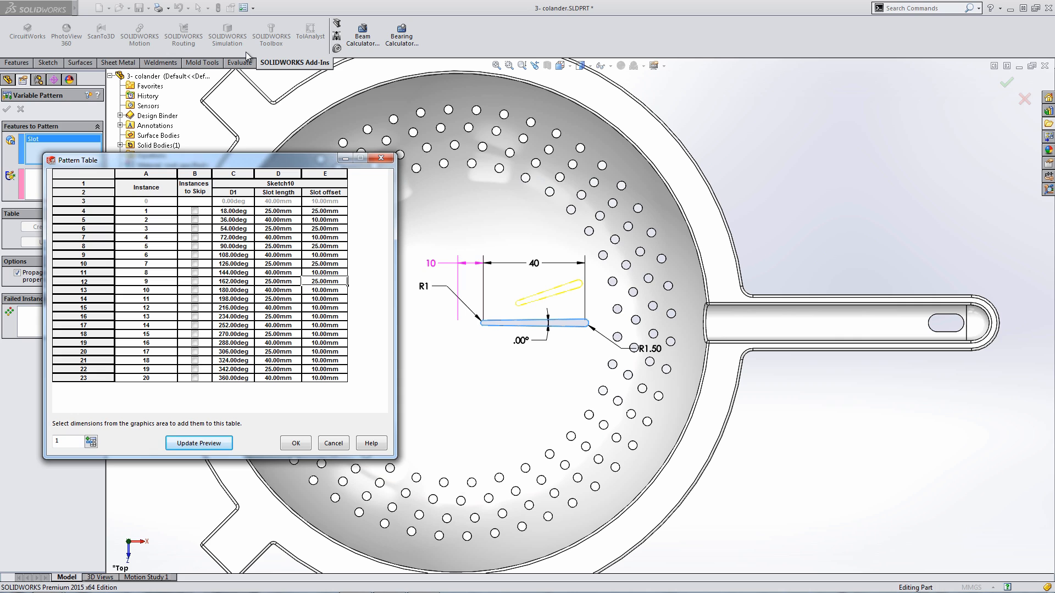
pyautogui.write('25.00mm')
pyautogui.press('Down')
pyautogui.press('Down')
pyautogui.press('Down')
pyautogui.press('Down')
pyautogui.write('25.00mm')
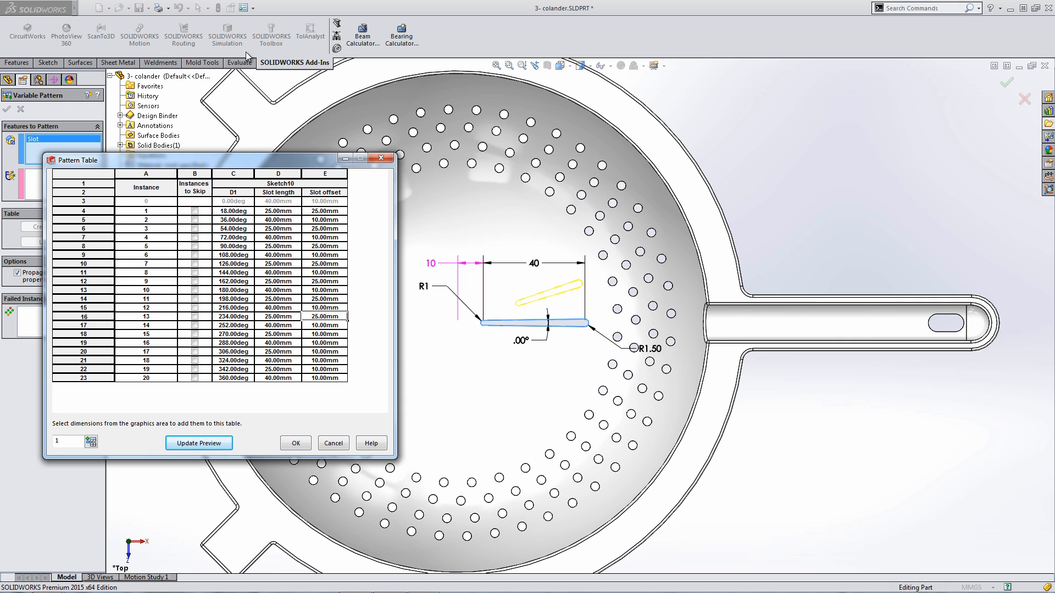
pyautogui.press('Down')
pyautogui.press('Down')
pyautogui.write('25.00mm')
pyautogui.press('Down')
pyautogui.press('Down')
pyautogui.press('Down')
pyautogui.press('Down')
pyautogui.write('25.00mm')
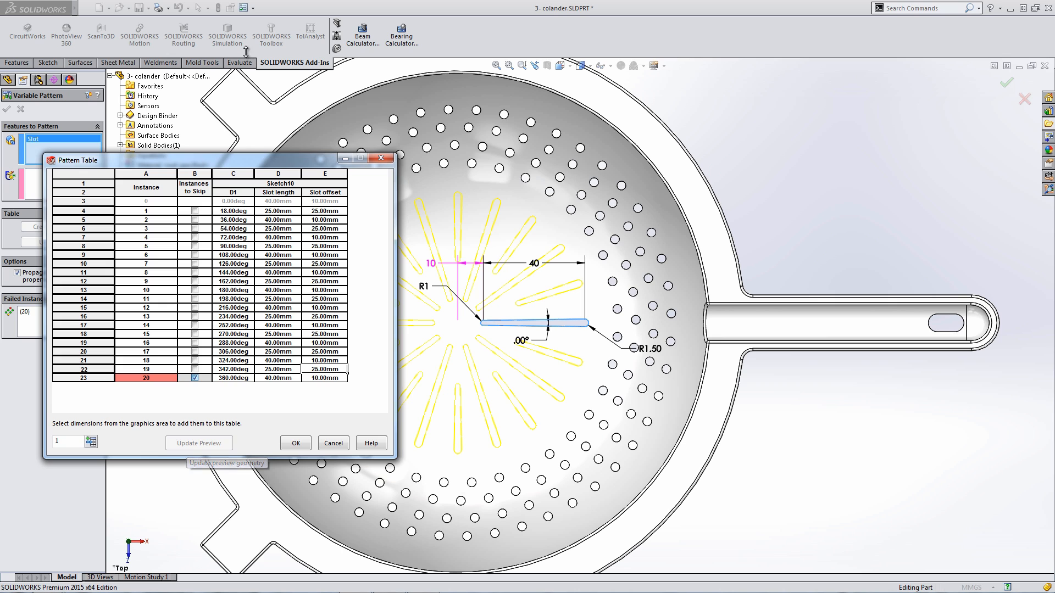
# - Delete the failed instance 20 from the pattern table and complete the variable pattern of slots
pyautogui.moveTo(220, 160); pyautogui.dragTo(102, 152)
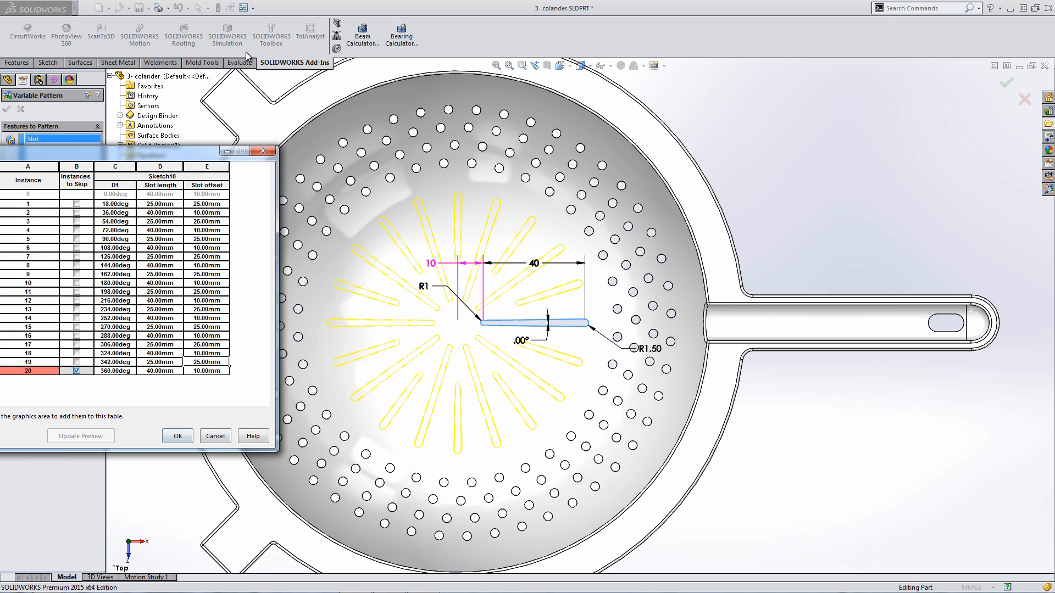
pyautogui.moveTo(101, 152); pyautogui.dragTo(215, 138)
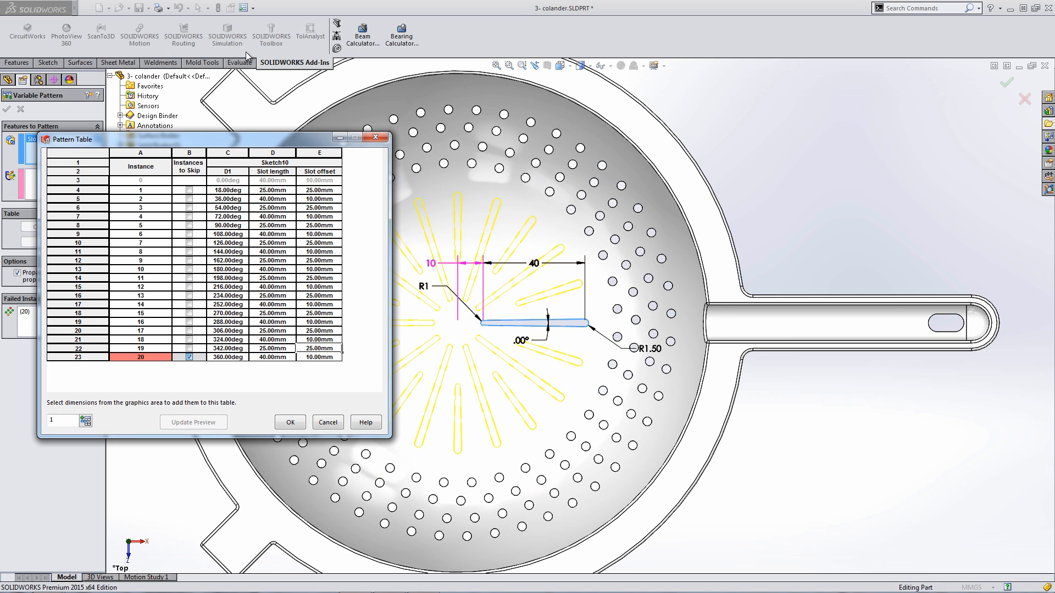
pyautogui.click(89, 357)
pyautogui.rightClick(89, 358)
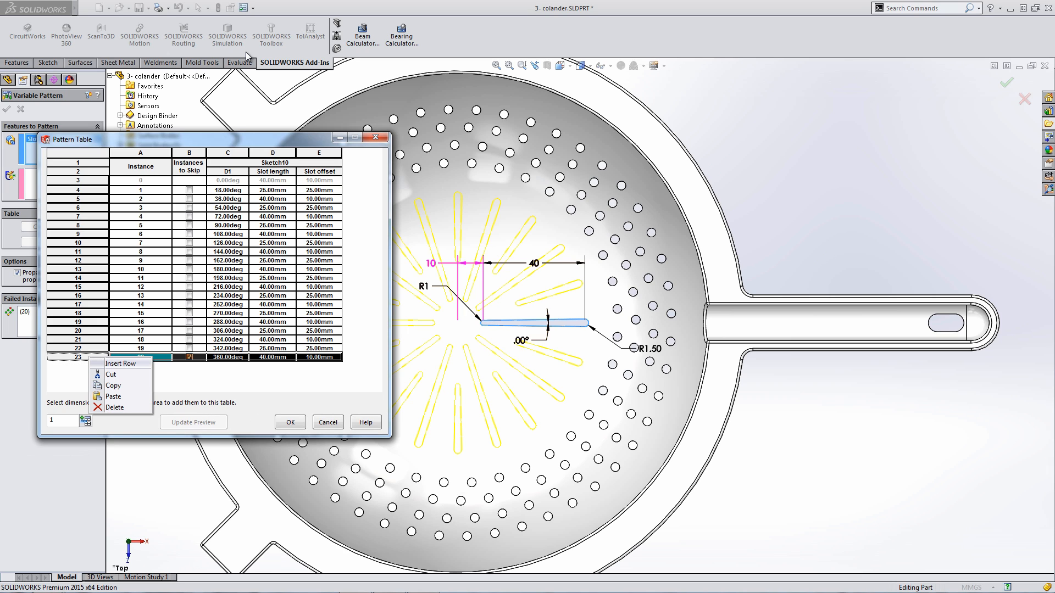
pyautogui.click(114, 407)
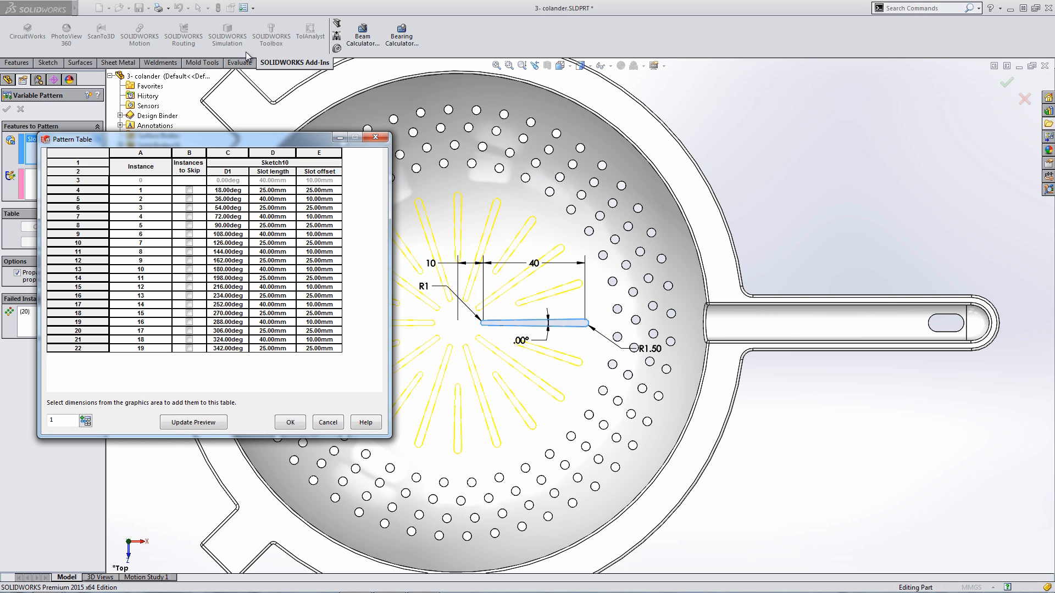
pyautogui.press('Return')
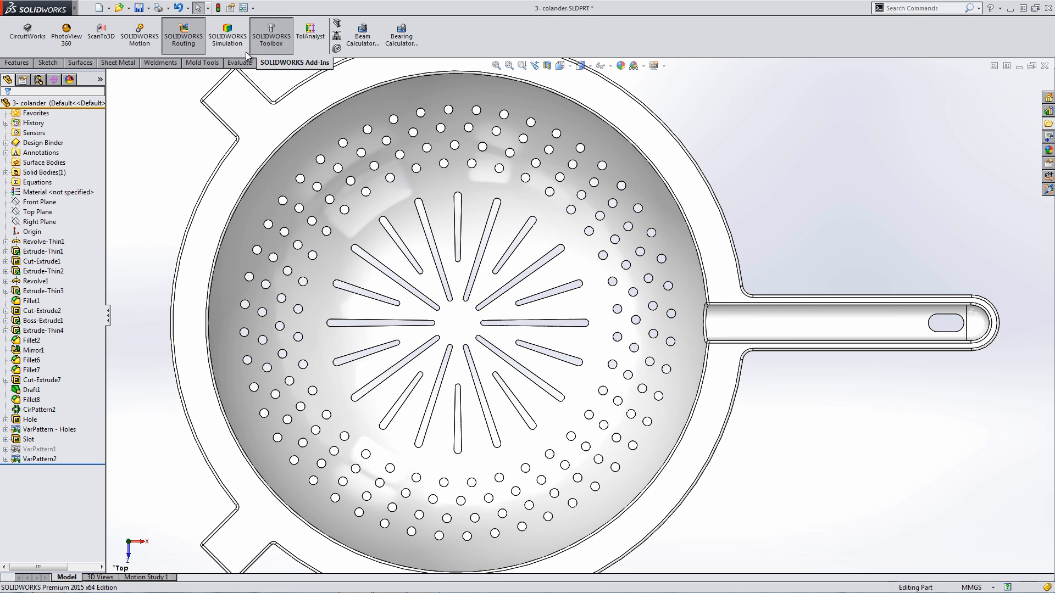
# - Expand VarPattern2 and set the slot length of VarInstance4 to 30 mm directly on the model
pyautogui.press('Down')
pyautogui.press('Down')
pyautogui.press('Down')
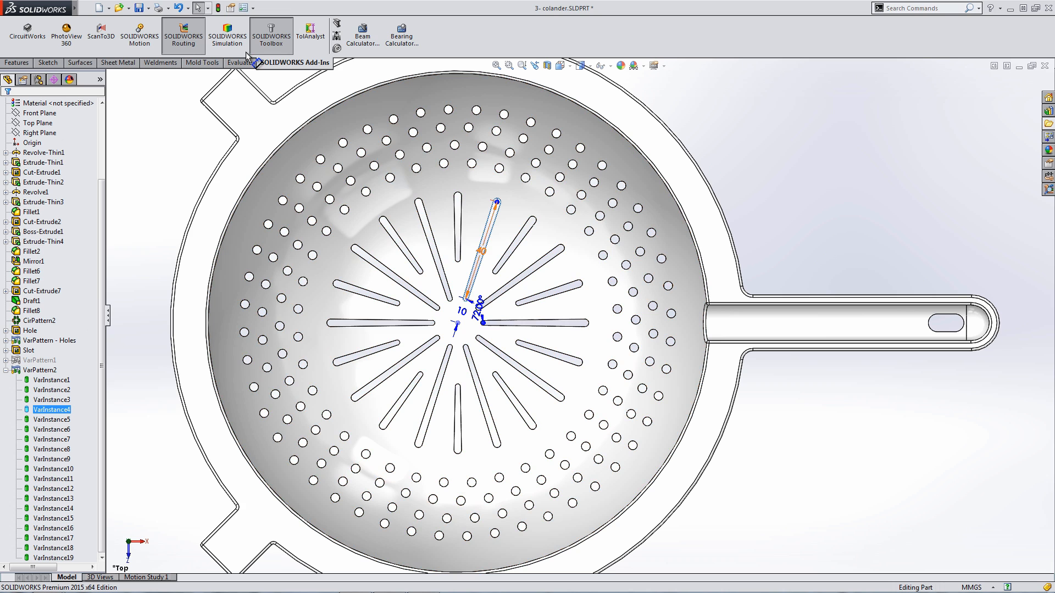
pyautogui.click(482, 251)
pyautogui.write('30')
pyautogui.press('Return')
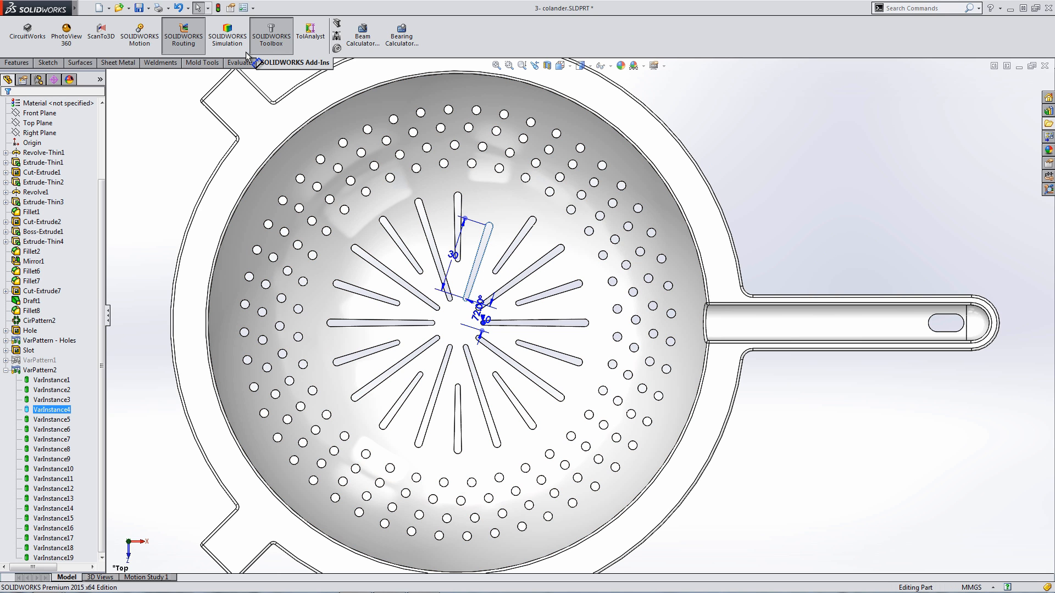
# - Set the slot offset of VarInstance4 to 30 mm and rebuild the part
pyautogui.doubleClick(477, 311)
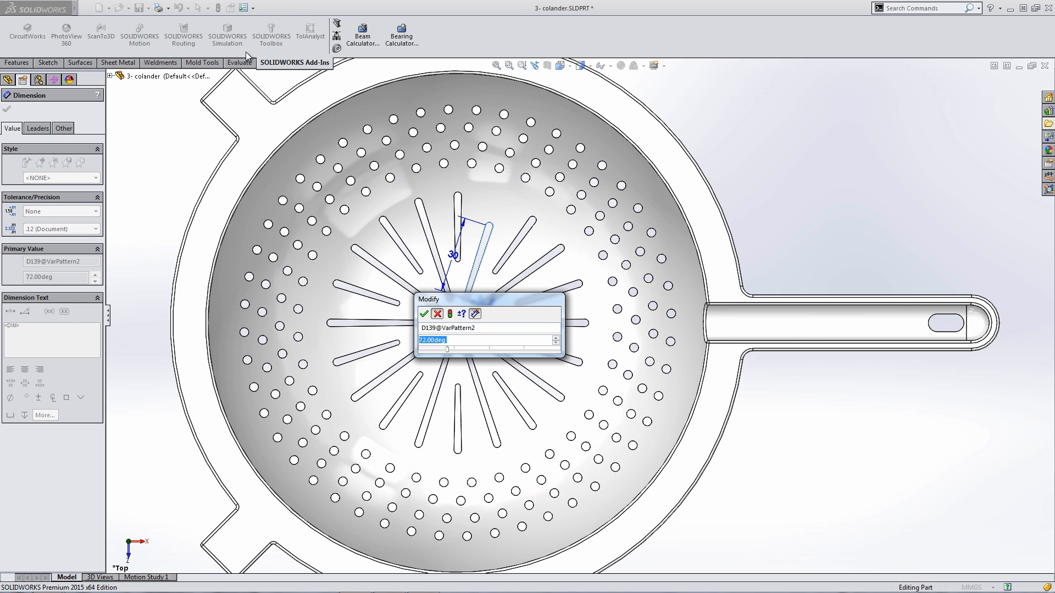
pyautogui.press('Return')
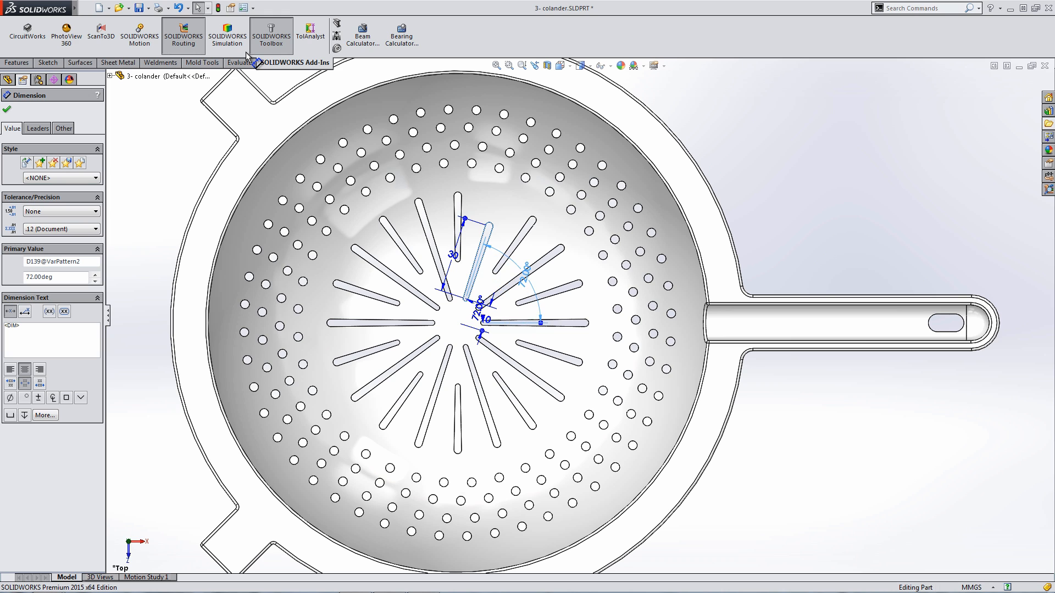
pyautogui.doubleClick(487, 322)
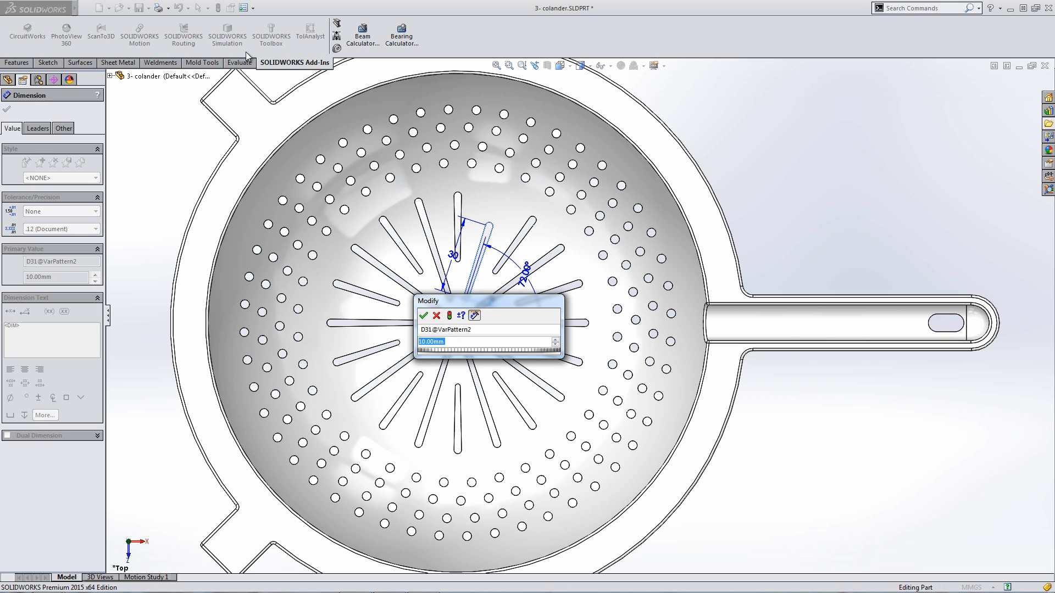
pyautogui.write('30')
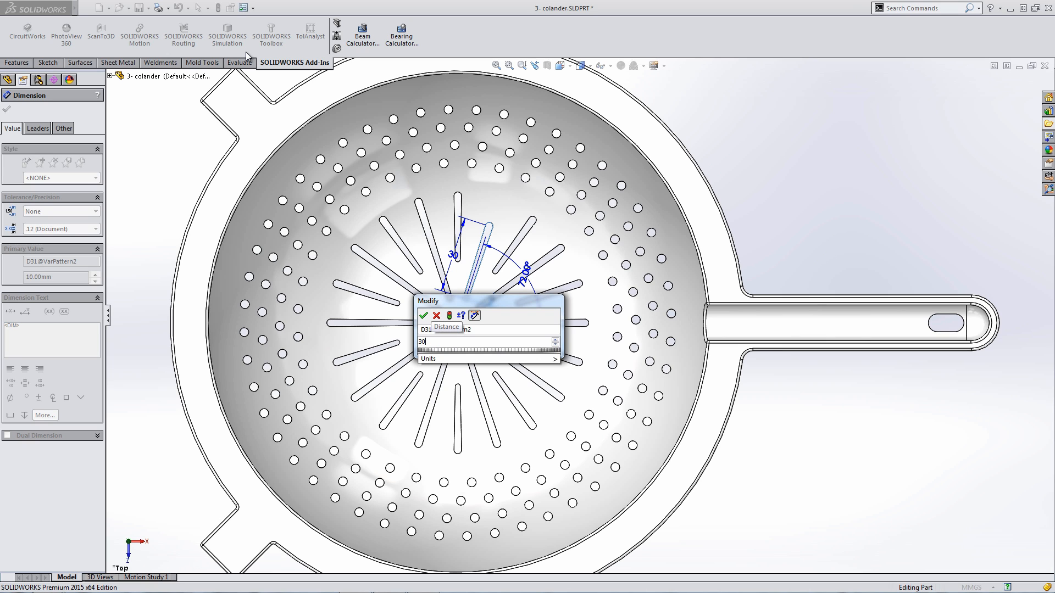
pyautogui.press('Return')
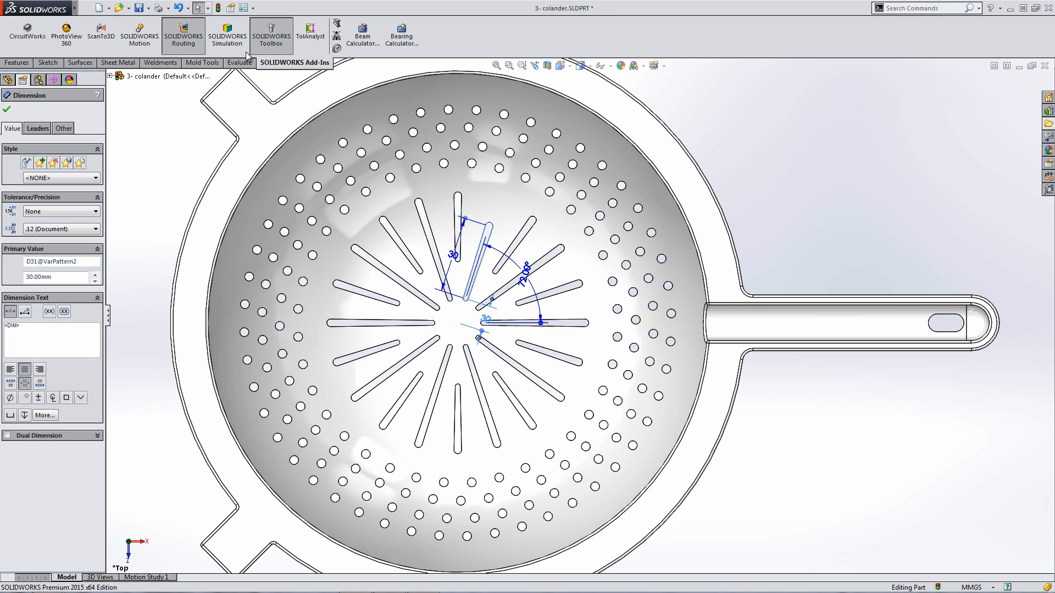
pyautogui.press('Return')
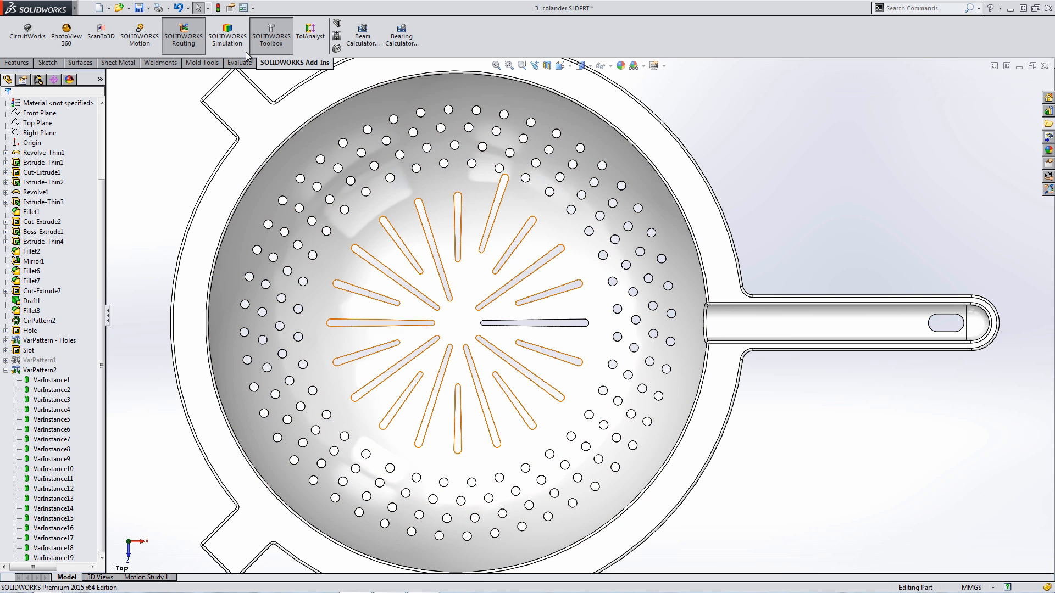
# - Close the colander part without saving and bring up the File Explorer with the demo folders
pyautogui.hotkey('shift', 'c')
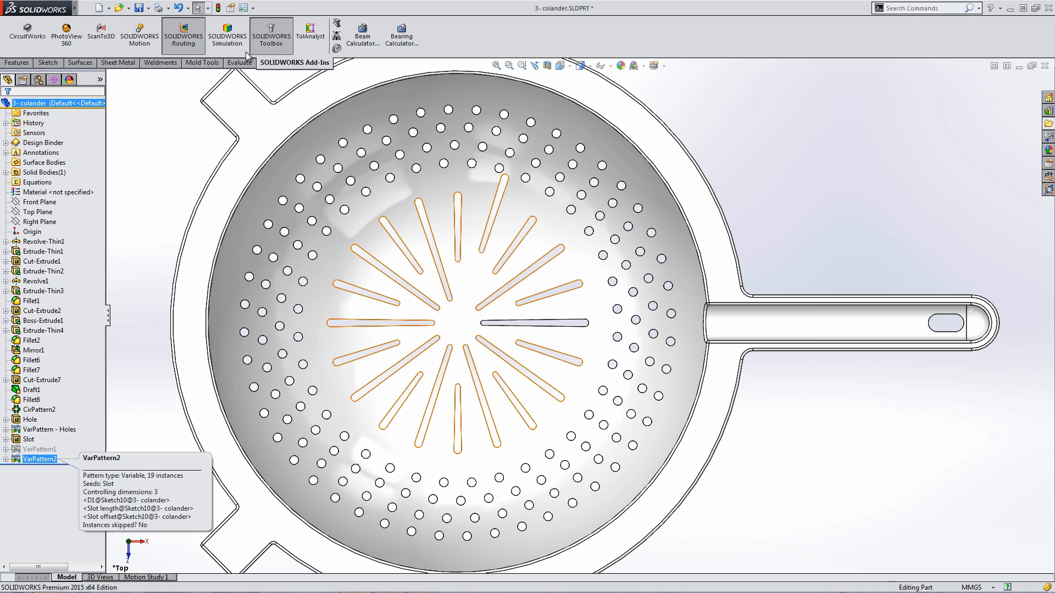
pyautogui.press('f')
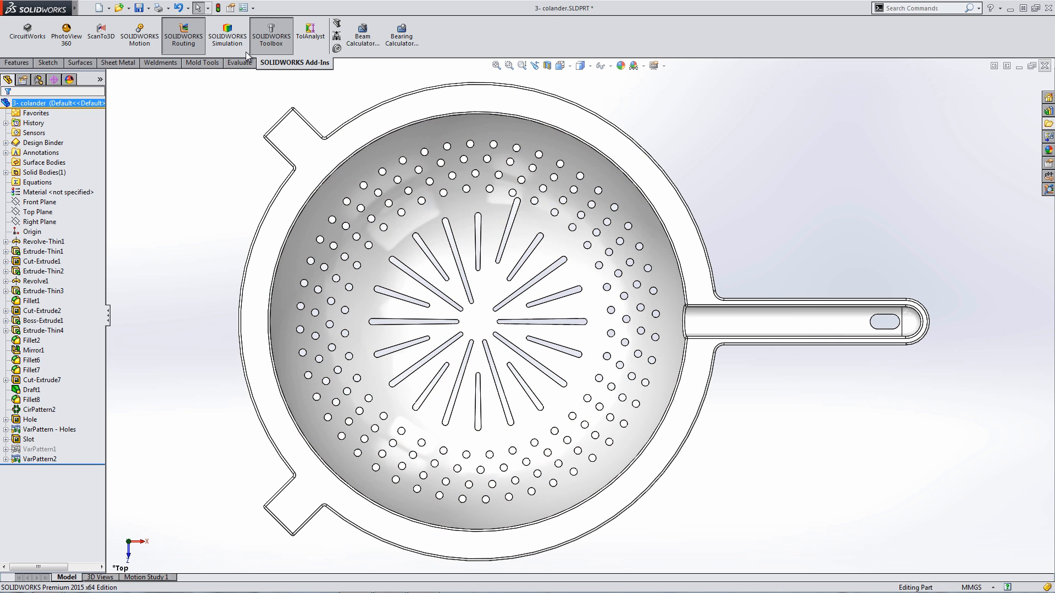
pyautogui.click(1044, 66)
pyautogui.click(534, 313)
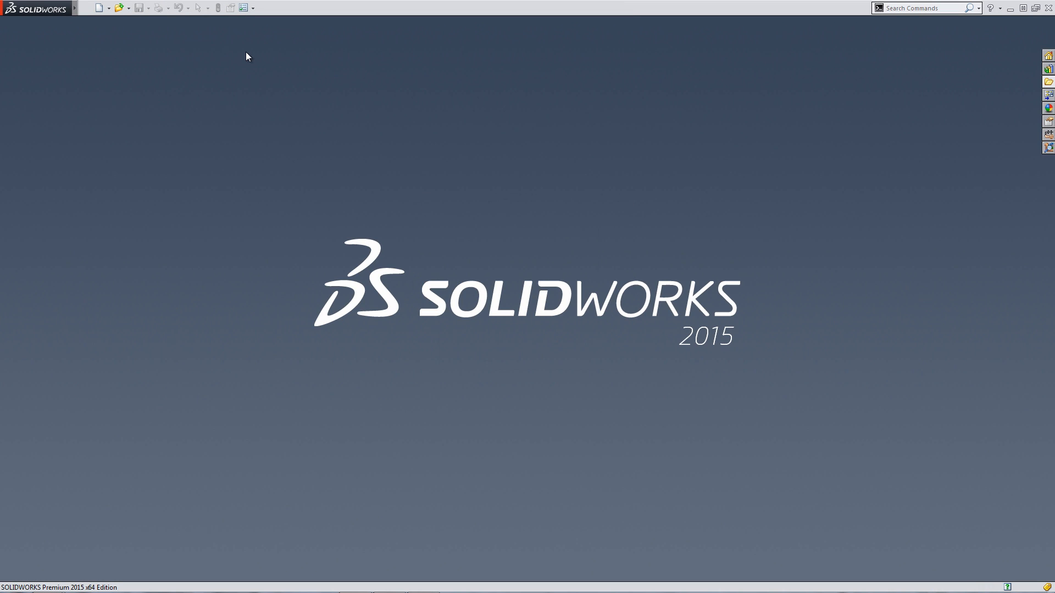
pyautogui.click(1048, 82)
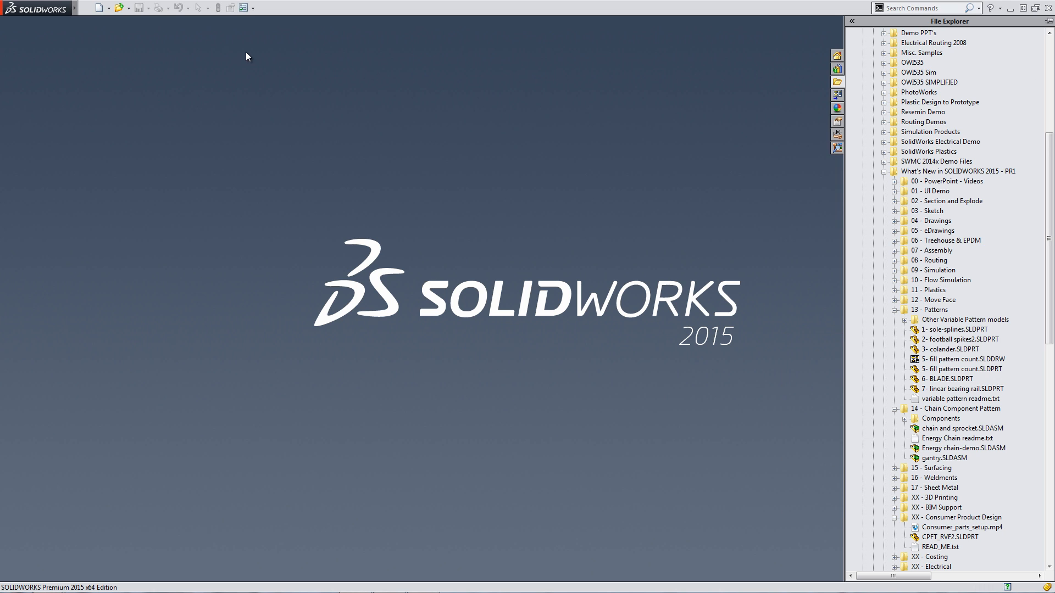
# - Open 1- sole-splines.SLDPRT and inspect the Sole Sketch that drives the Sole cut feature, leaving the sketch unchanged
pyautogui.doubleClick(954, 329)
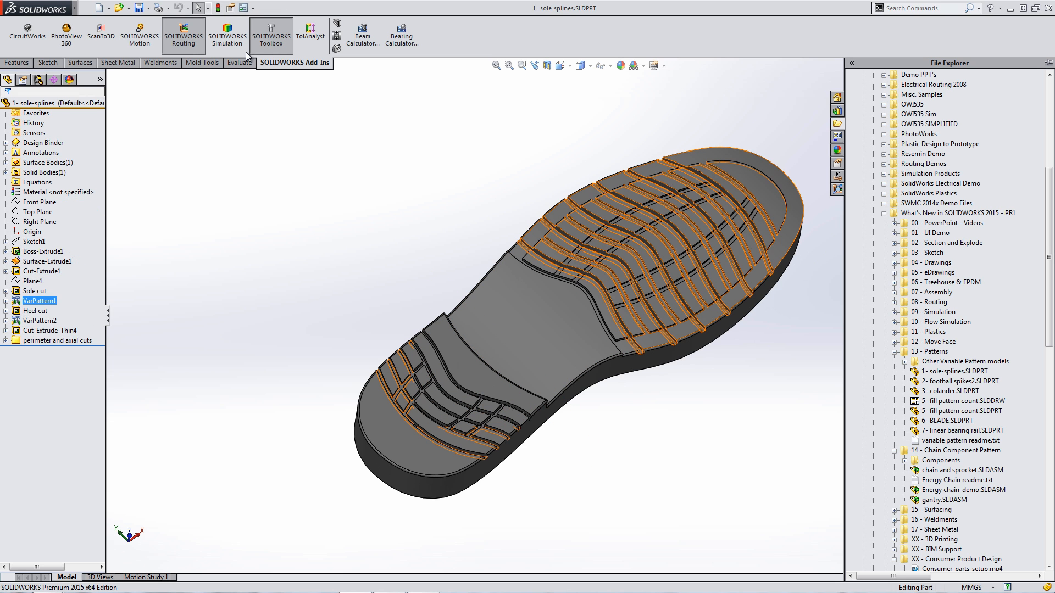
pyautogui.doubleClick(34, 291)
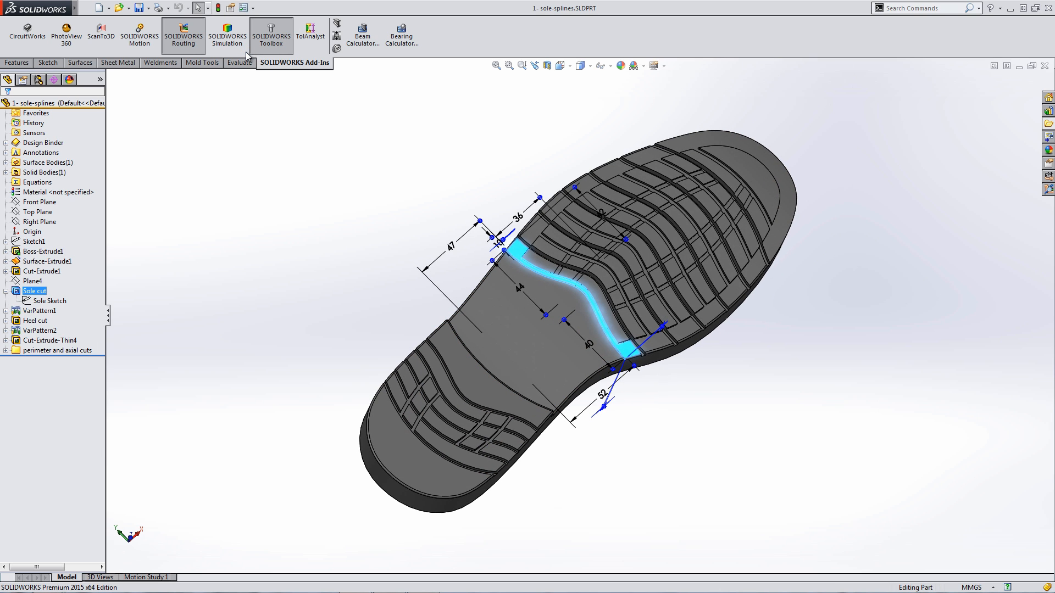
pyautogui.click(48, 301)
pyautogui.click(59, 274)
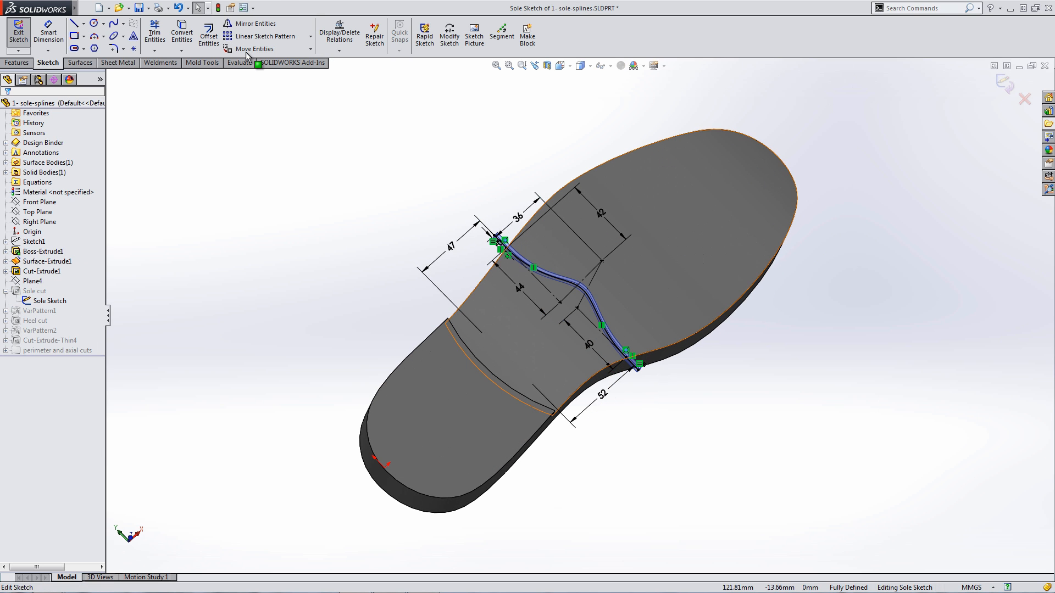
pyautogui.scroll(-2, 593, 296)
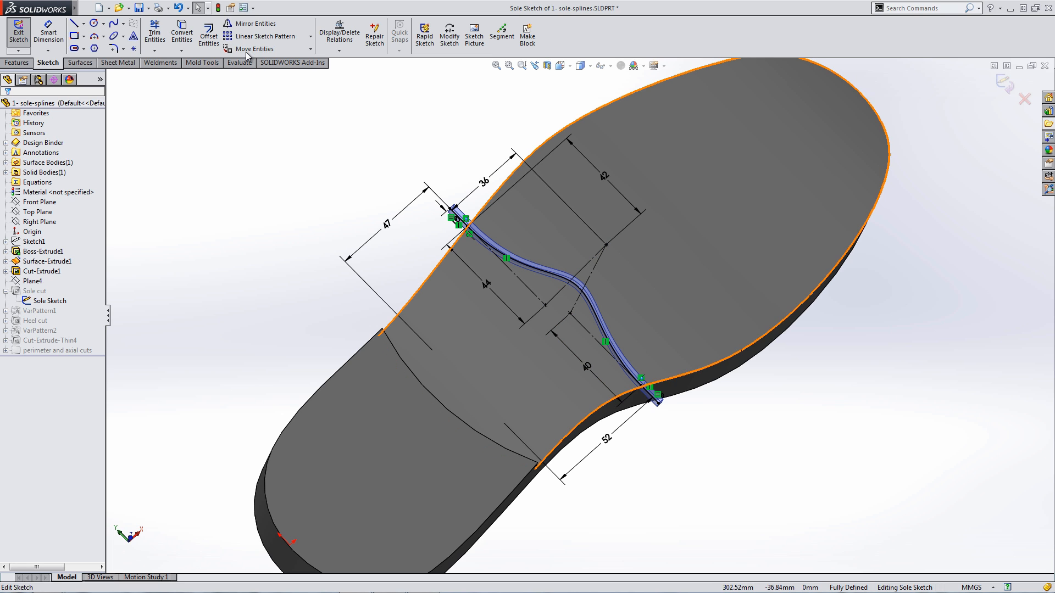
pyautogui.click(1004, 83)
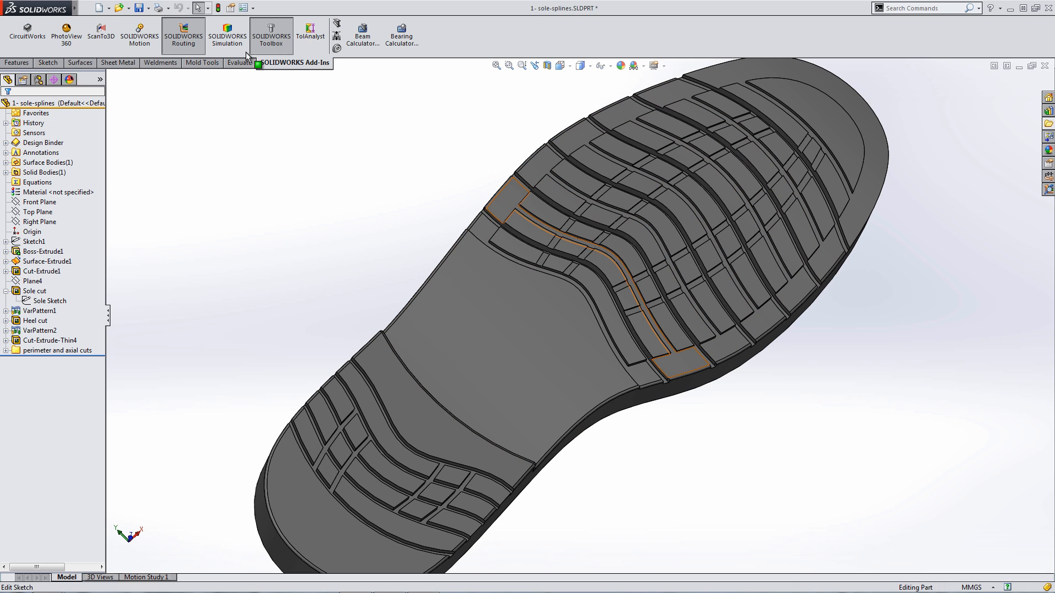
# - Display the dimensions of the VarPattern1 groove instances on the front of the sole and clear the selection
pyautogui.click(57, 351)
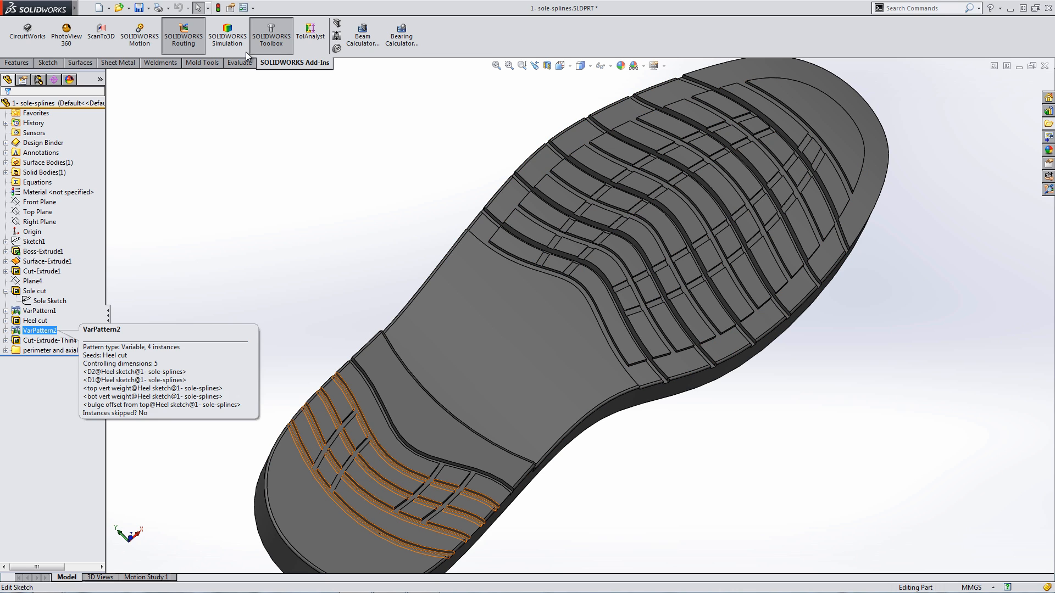
pyautogui.click(40, 311)
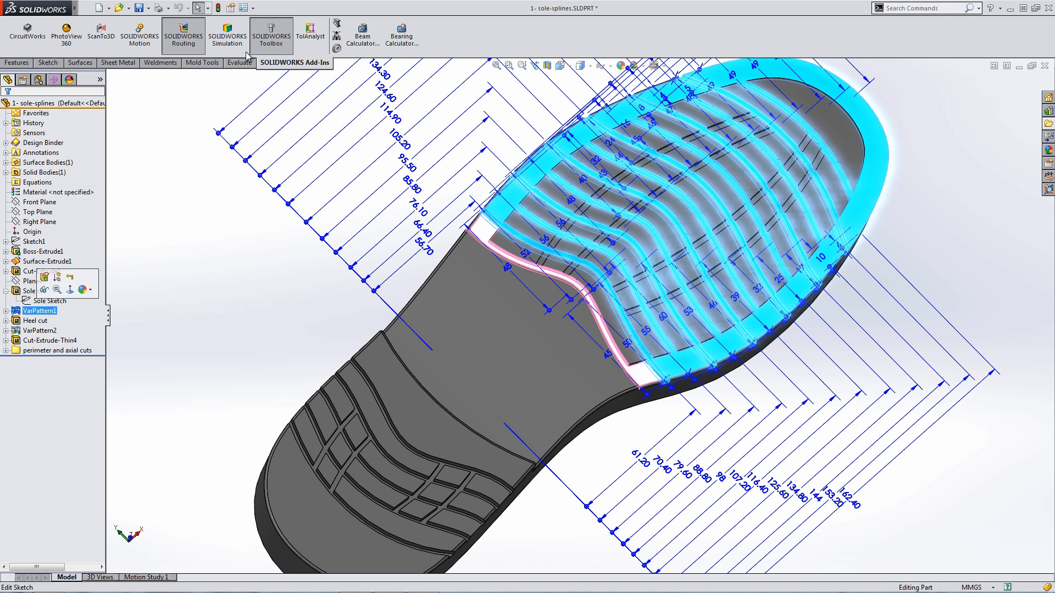
pyautogui.scroll(3, 381, 388)
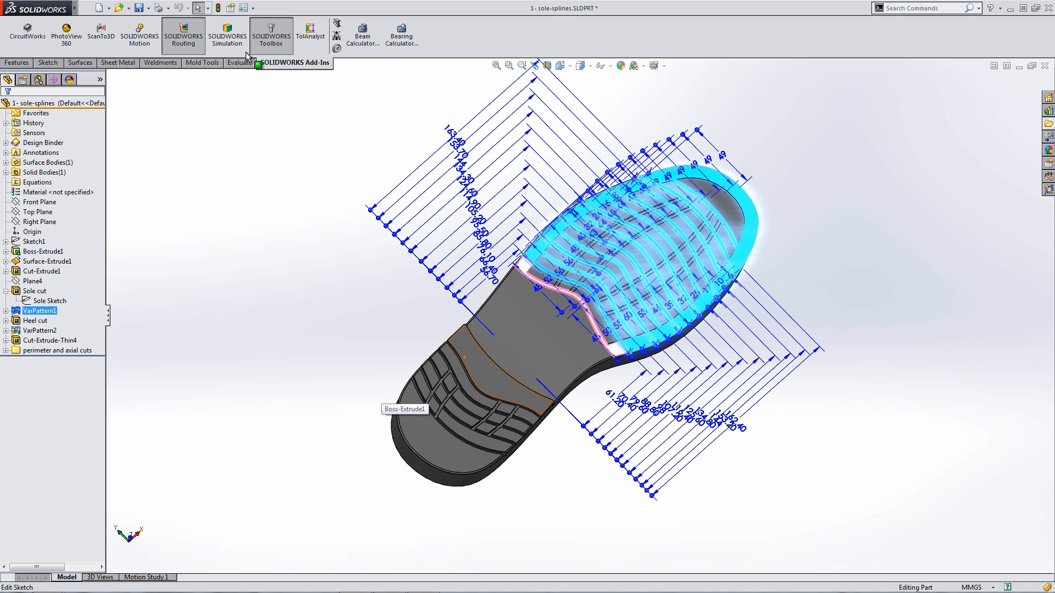
pyautogui.press('Escape')
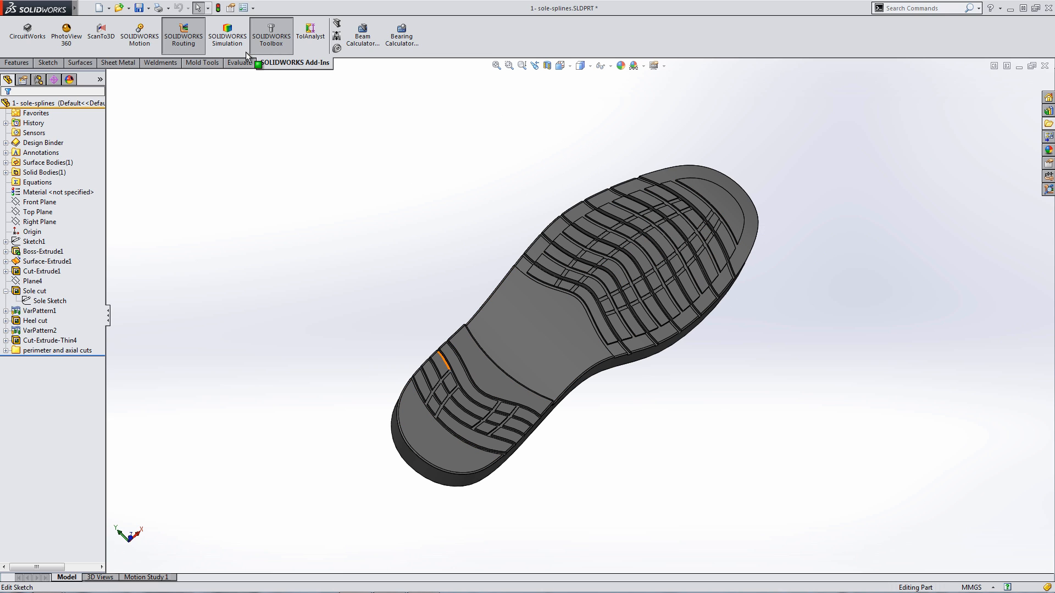
# - Close the sole part without saving and open 2- football spikes2.SLDPRT from the 13 - Patterns folder
pyautogui.click(1045, 65)
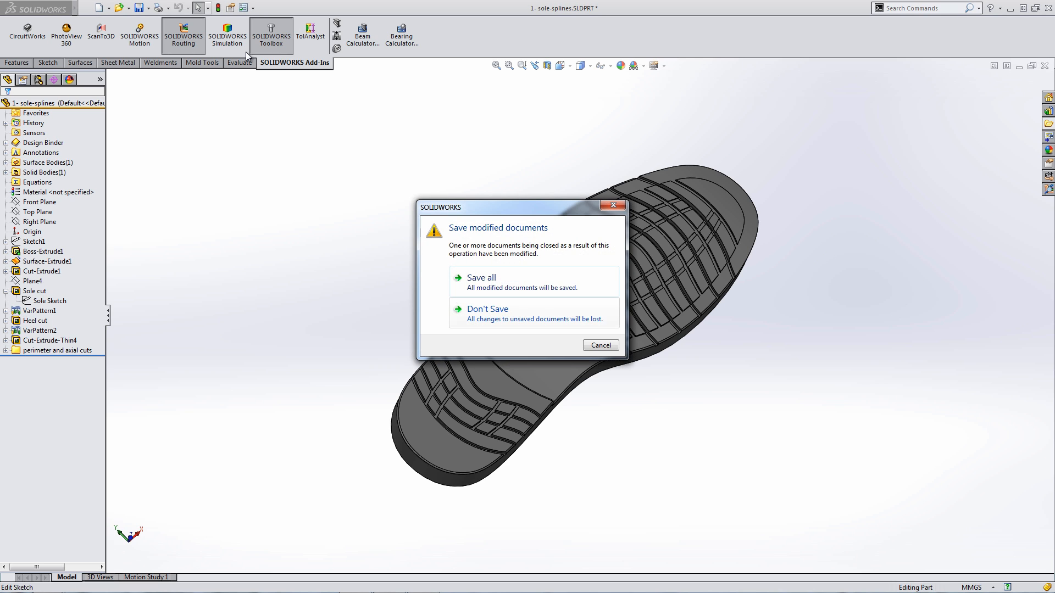
pyautogui.click(488, 308)
pyautogui.click(1048, 82)
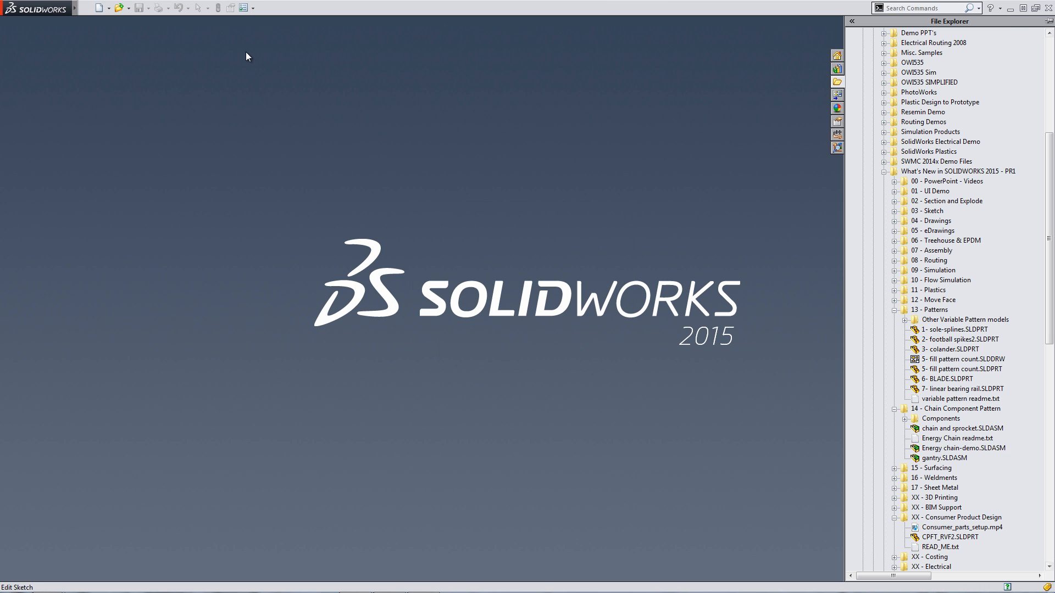
pyautogui.doubleClick(960, 339)
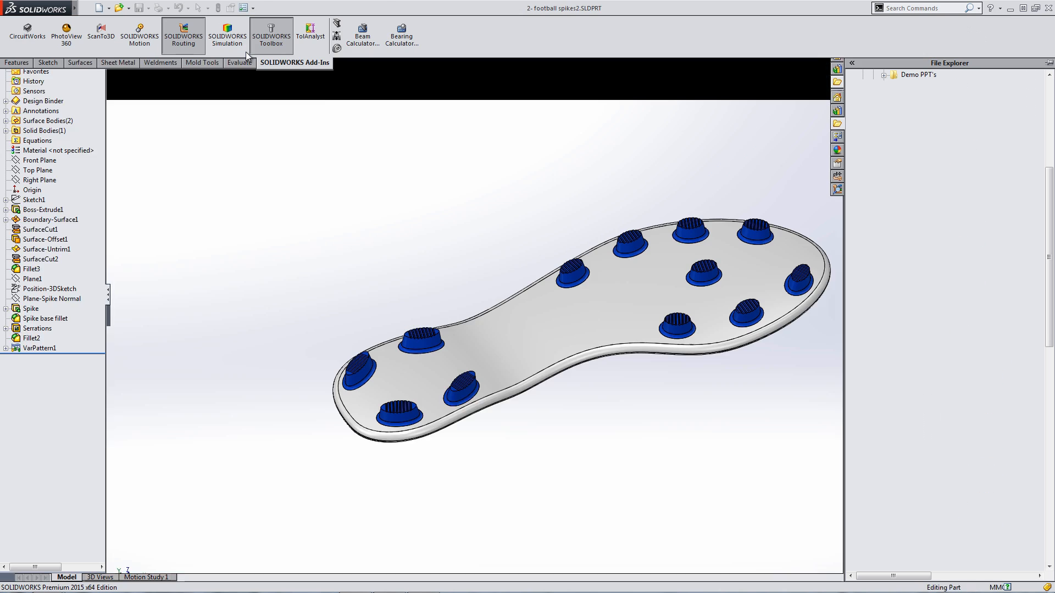
# - Roll the part back above VarPattern1 to view the seed spike, roll it forward again, and review the pattern's dimensions
pyautogui.moveTo(476, 347); pyautogui.dragTo(475, 367, button='middle')
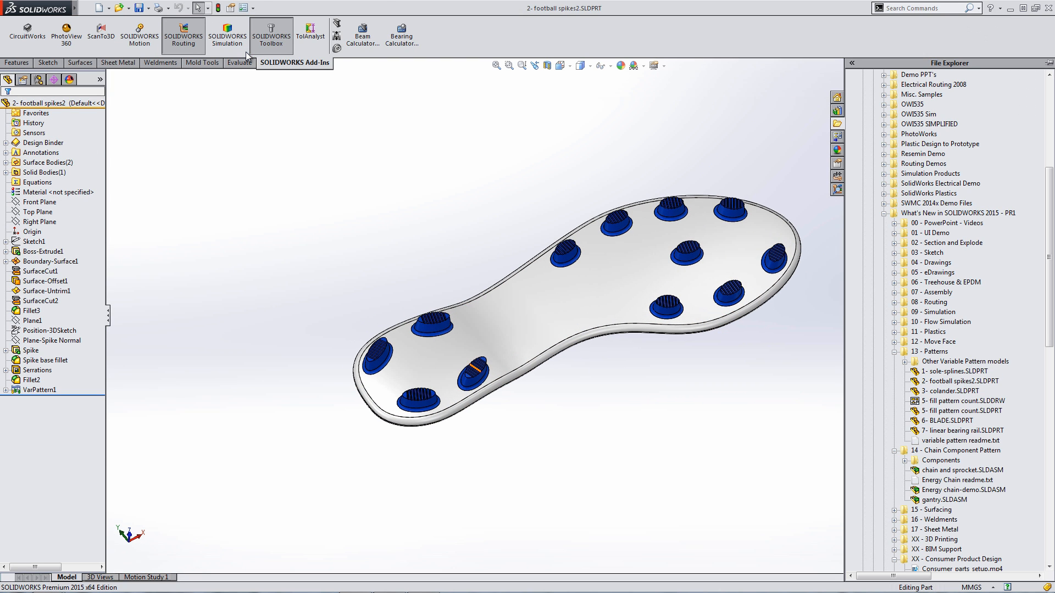
pyautogui.click(39, 390)
pyautogui.press('Escape')
pyautogui.moveTo(44, 395); pyautogui.dragTo(44, 386)
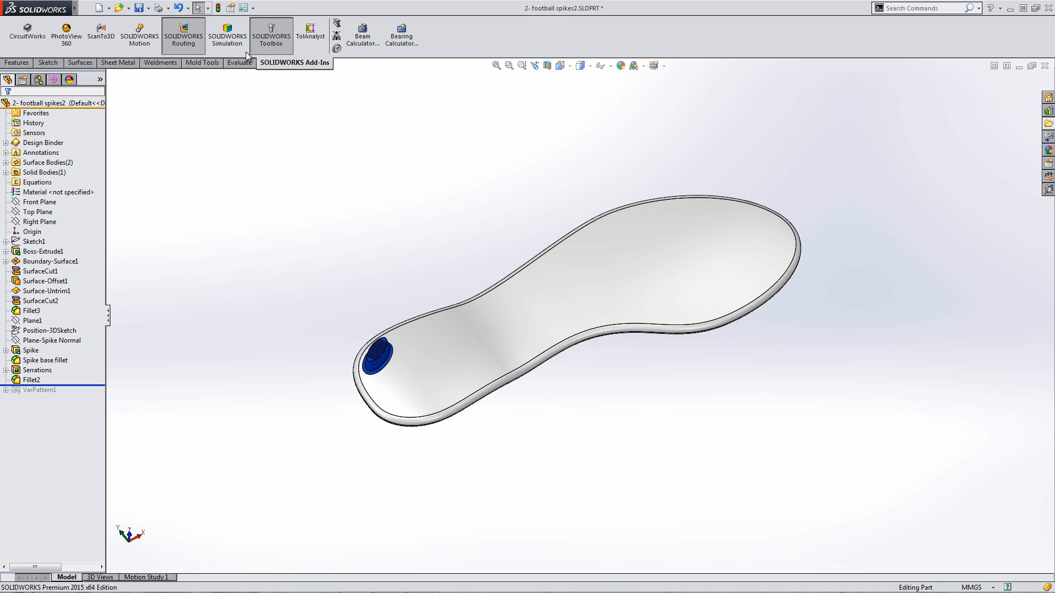
pyautogui.moveTo(44, 385); pyautogui.dragTo(44, 395)
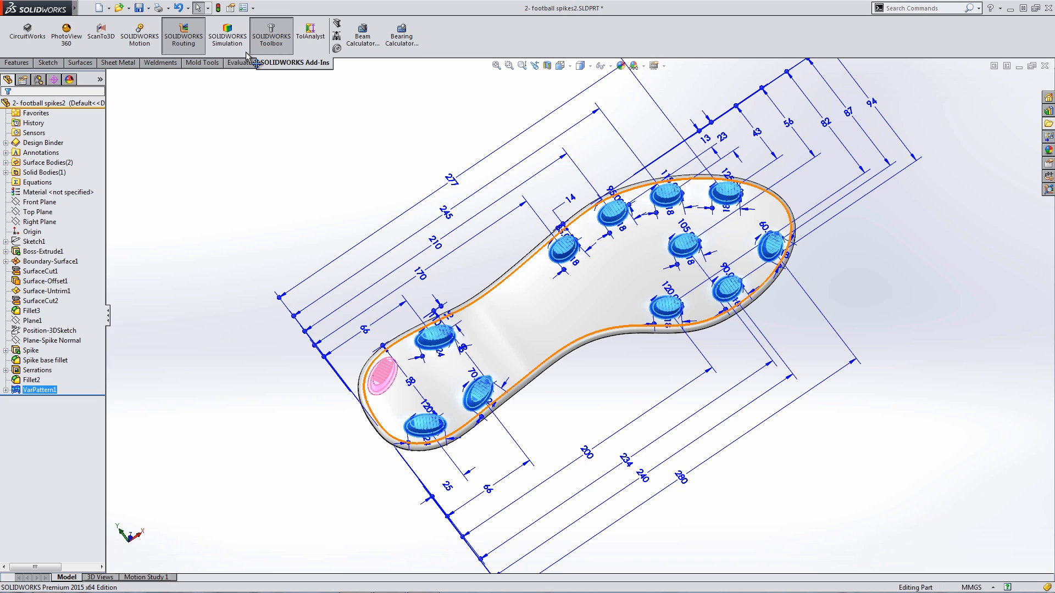
pyautogui.press('Escape')
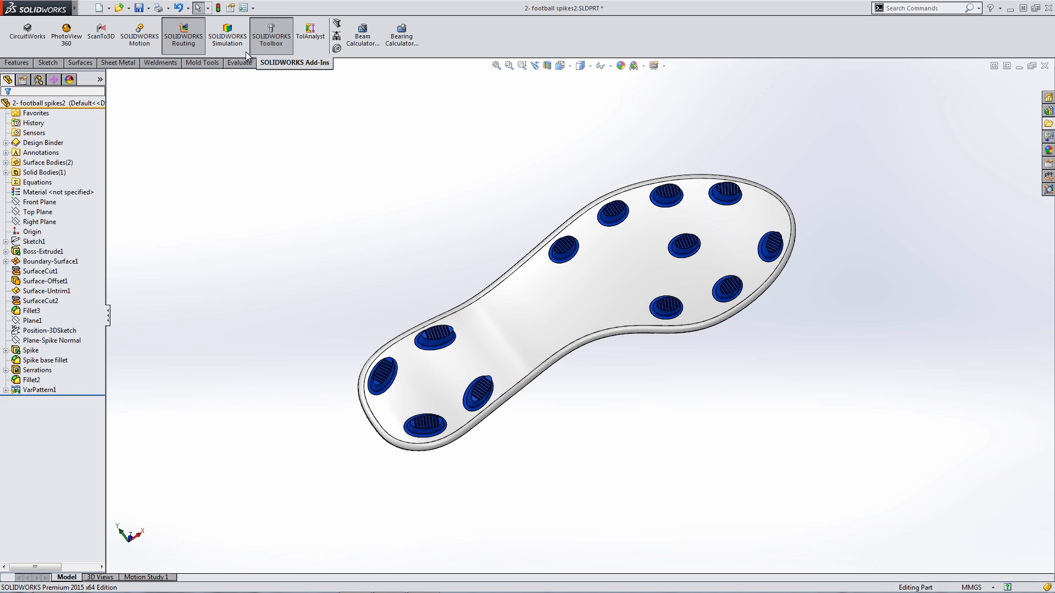
pyautogui.press('z')
pyautogui.press('z')
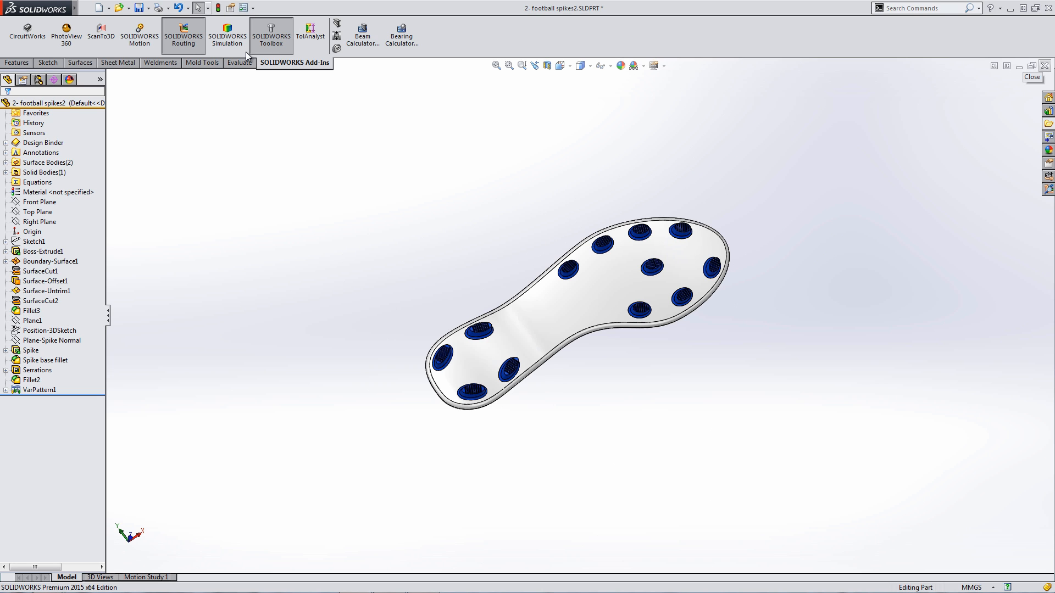
# - Close the football spikes part without saving and open 5- fill pattern count.SLDPRT
pyautogui.click(1044, 65)
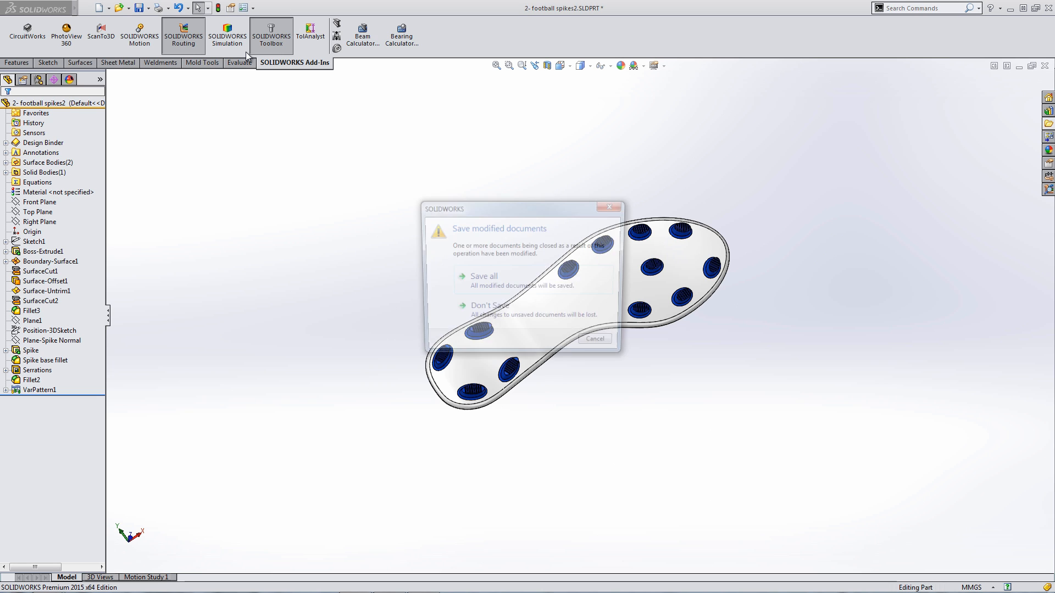
pyautogui.click(487, 310)
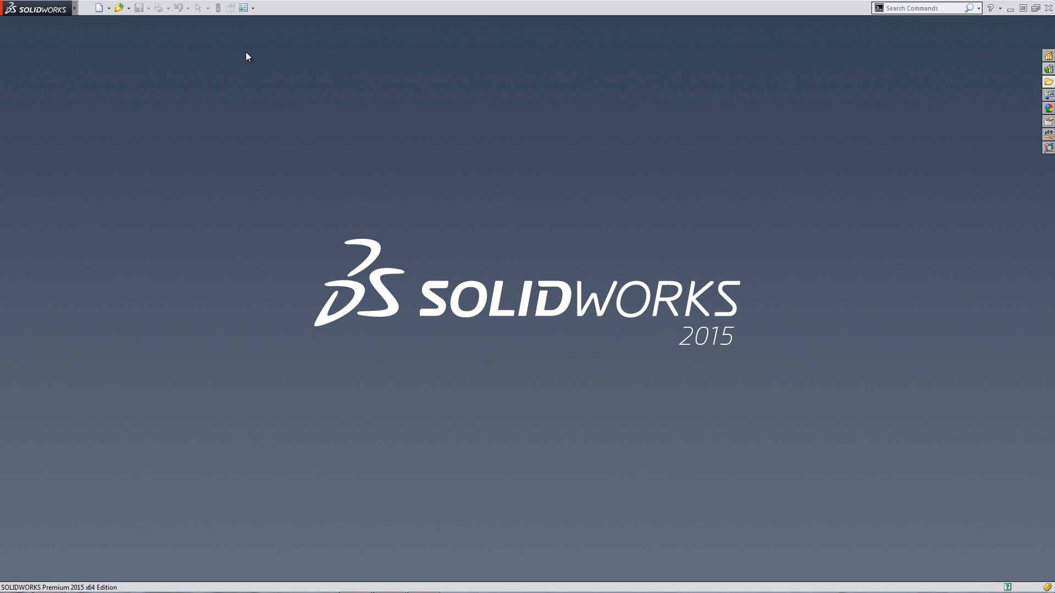
pyautogui.click(1049, 82)
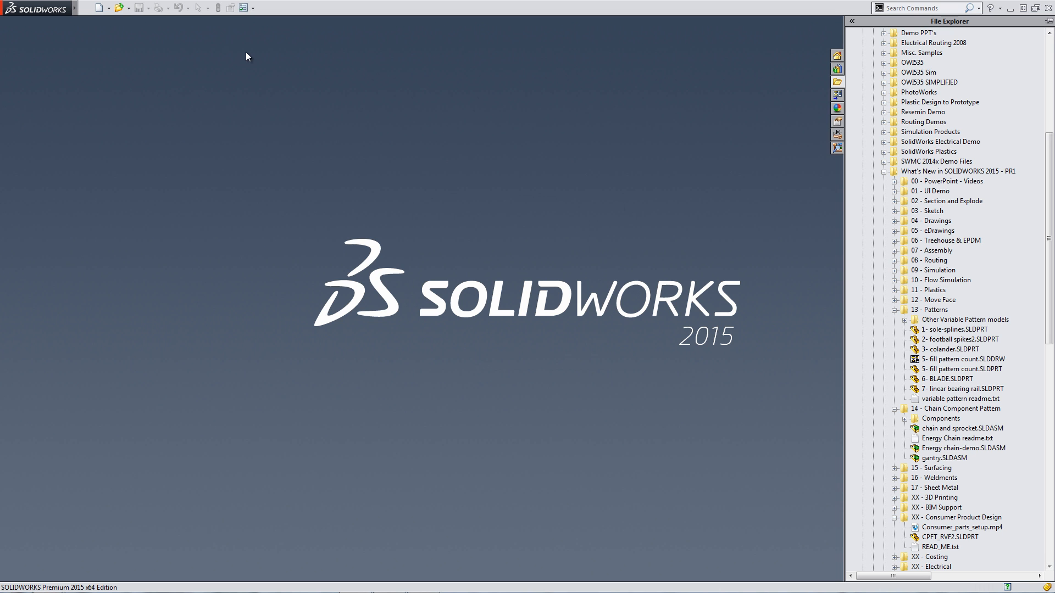
pyautogui.doubleClick(961, 369)
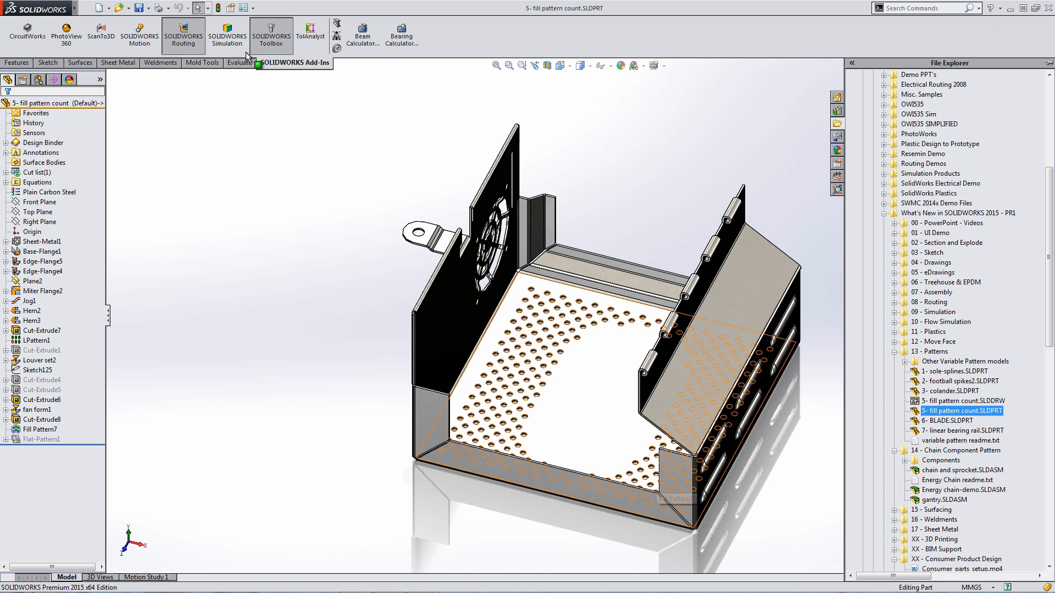
# - Display the instance count of Fill Pattern7 on the perforated base and open the feature for editing
pyautogui.click(40, 430)
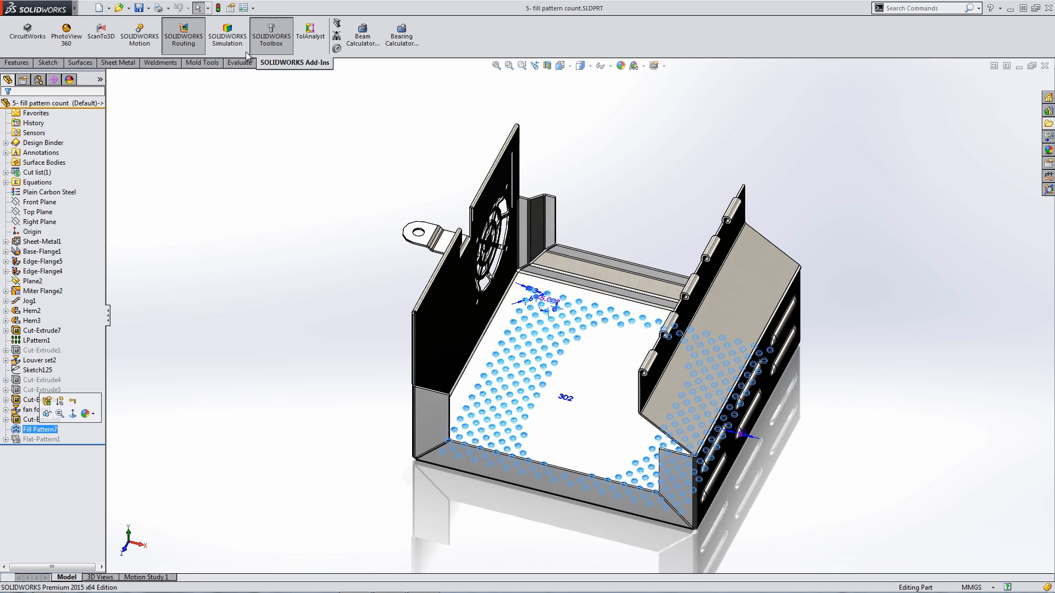
pyautogui.scroll(-3, 598, 445)
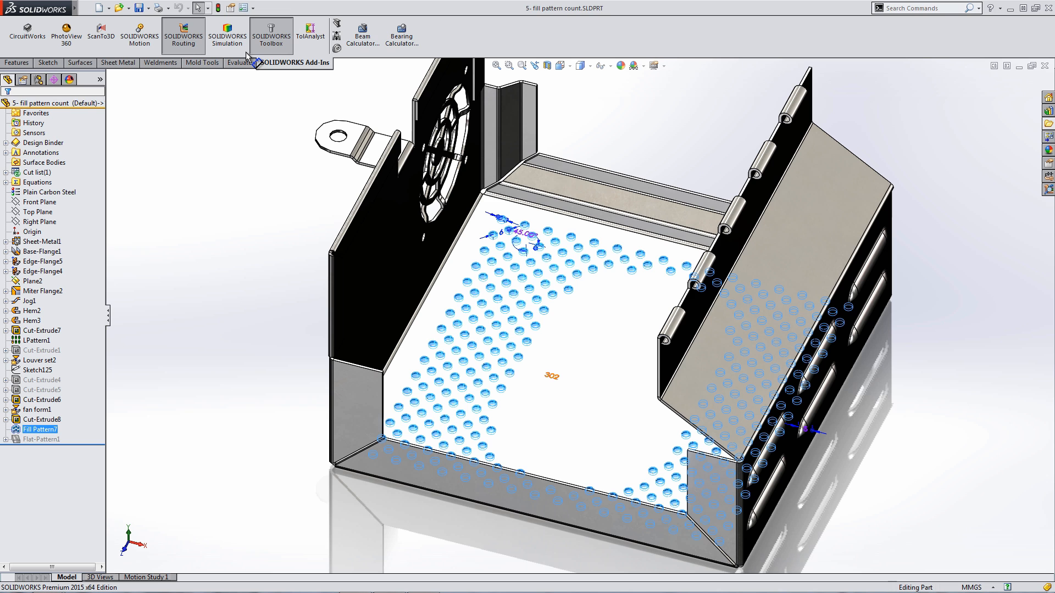
pyautogui.click(40, 429)
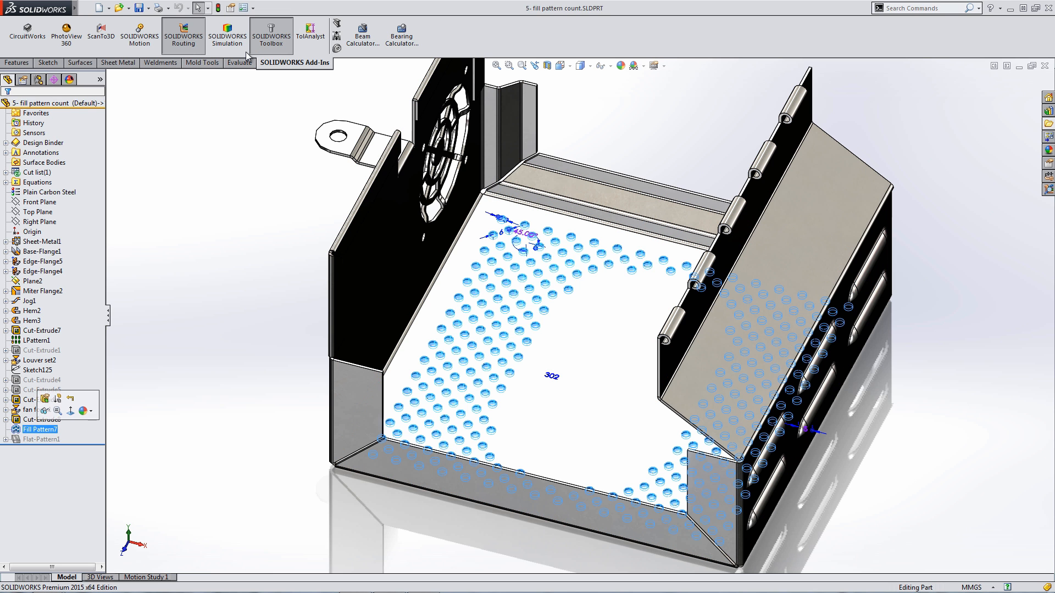
pyautogui.click(44, 399)
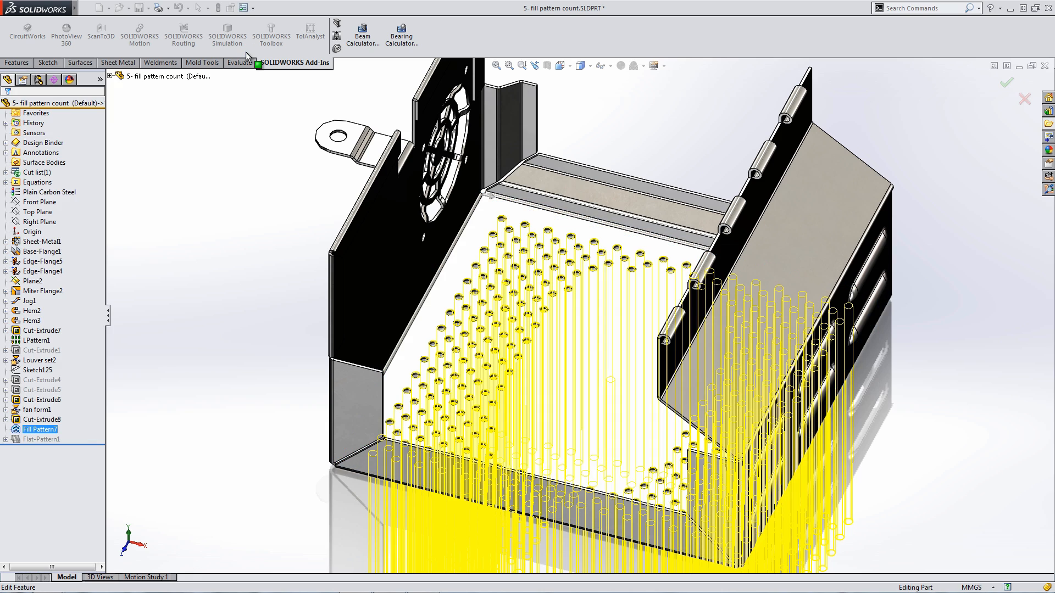
# - Delete hole instance (16, 10) from Fill Pattern7 while keeping the pattern feature, and display the pattern's instance count again
pyautogui.scroll(-10, 516, 379)
pyautogui.click(549, 305)
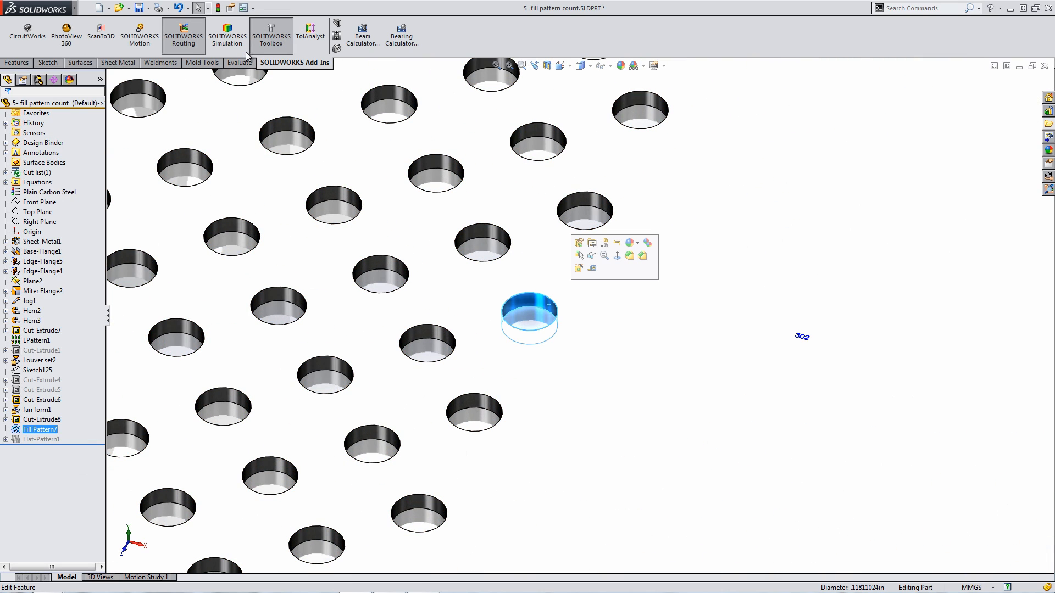
pyautogui.press('Delete')
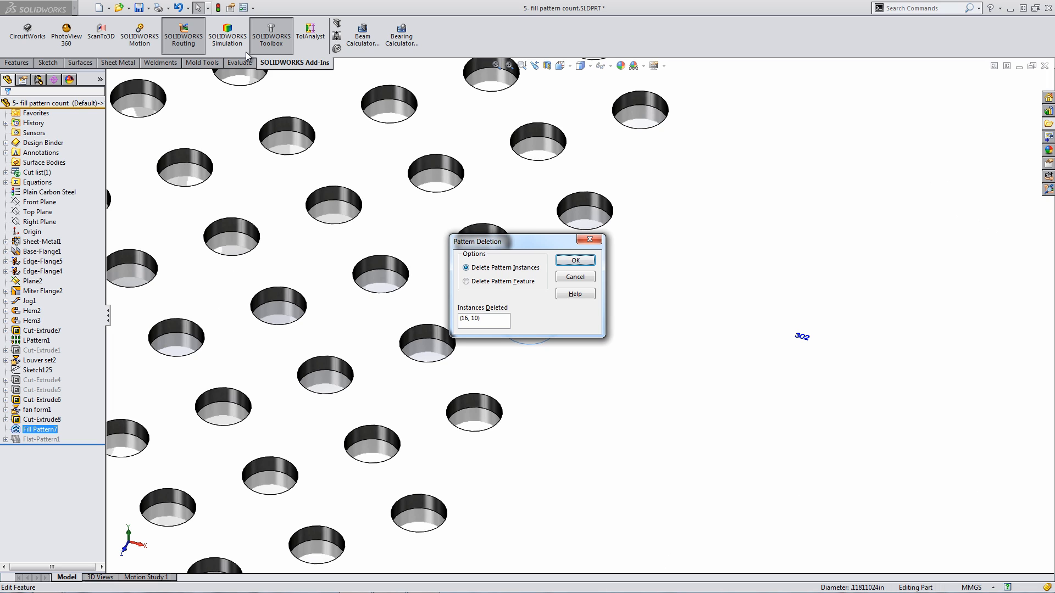
pyautogui.press('Return')
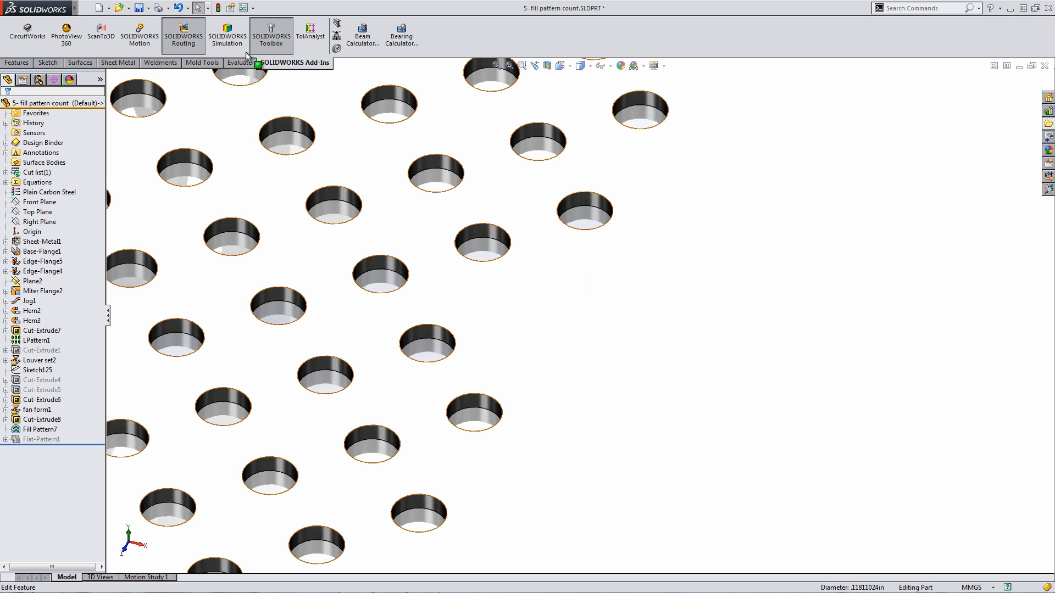
pyautogui.scroll(6, 503, 336)
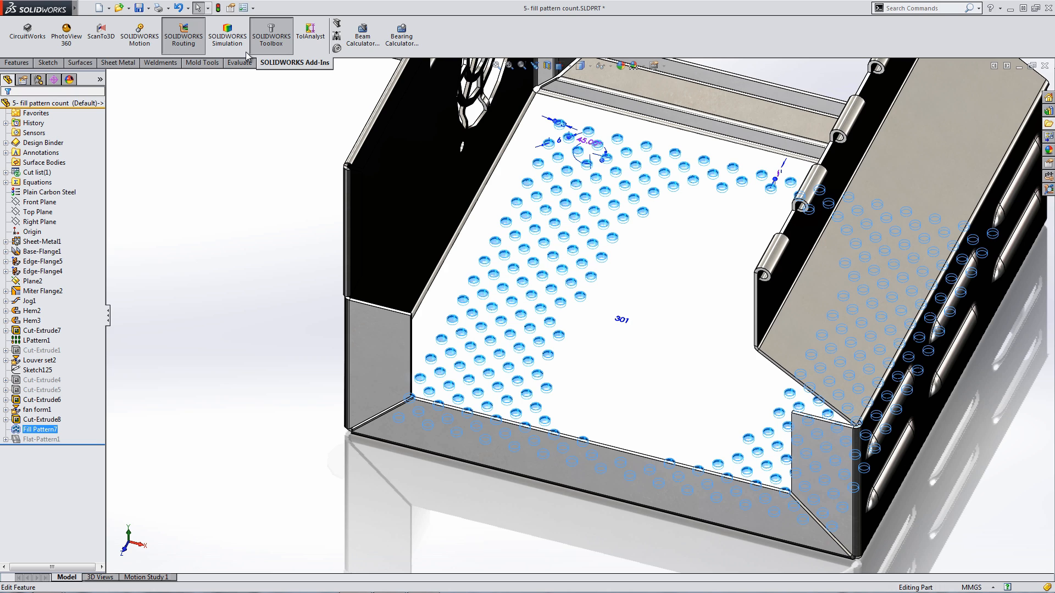
# - Clear the selection and open the drawing associated with the fill pattern part
pyautogui.rightClick(254, 293)
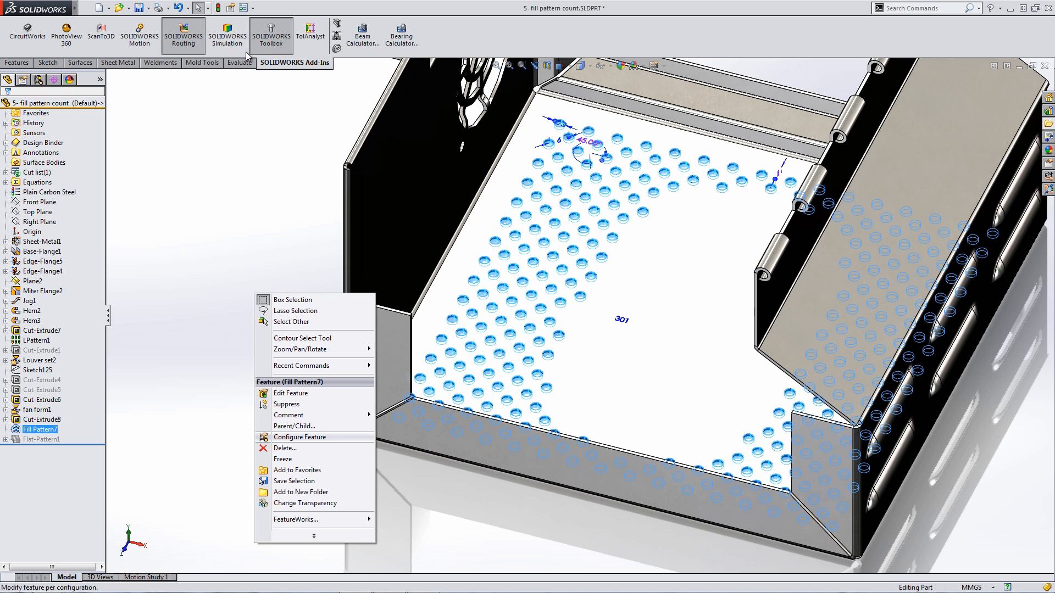
pyautogui.click(241, 292)
pyautogui.rightClick(241, 292)
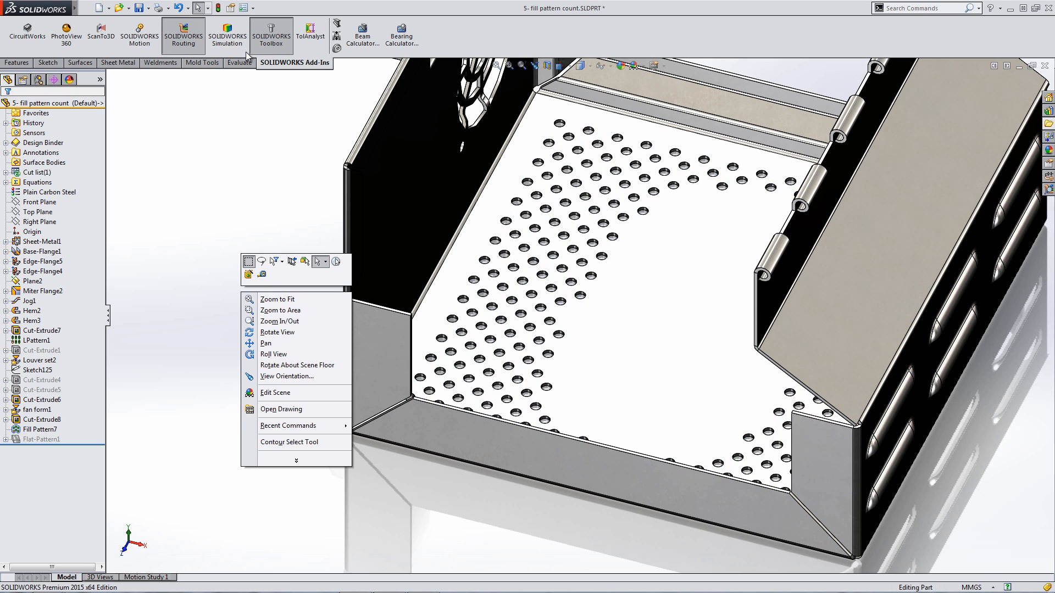
pyautogui.press('Up')
pyautogui.press('Up')
pyautogui.press('Return')
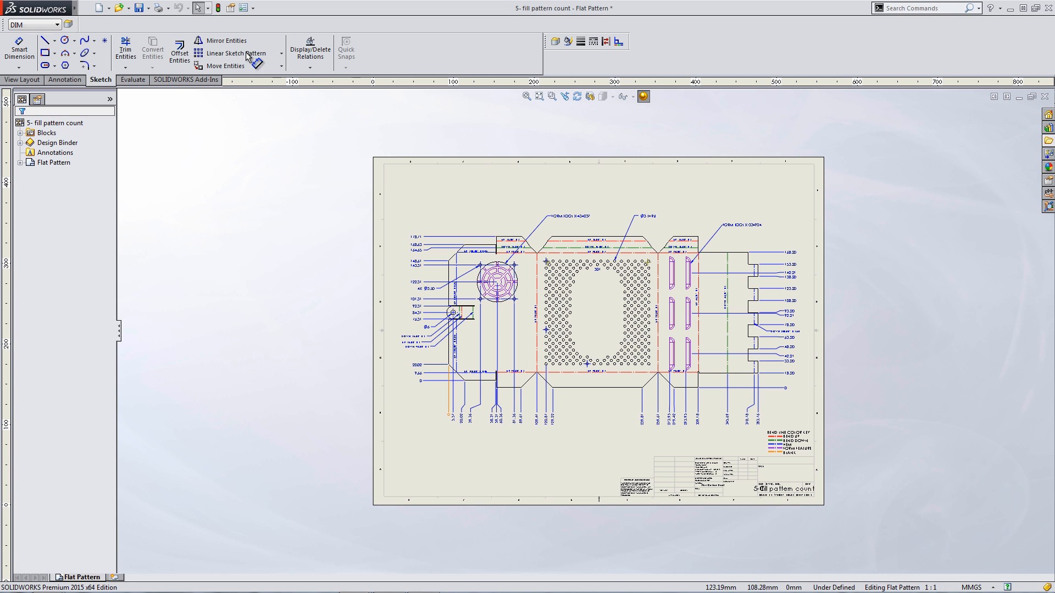
# - Insert the fill pattern's instance count before the text in the Ø3 THRU hole callout, linking it to the count annotation
pyautogui.scroll(-3, 857, 363)
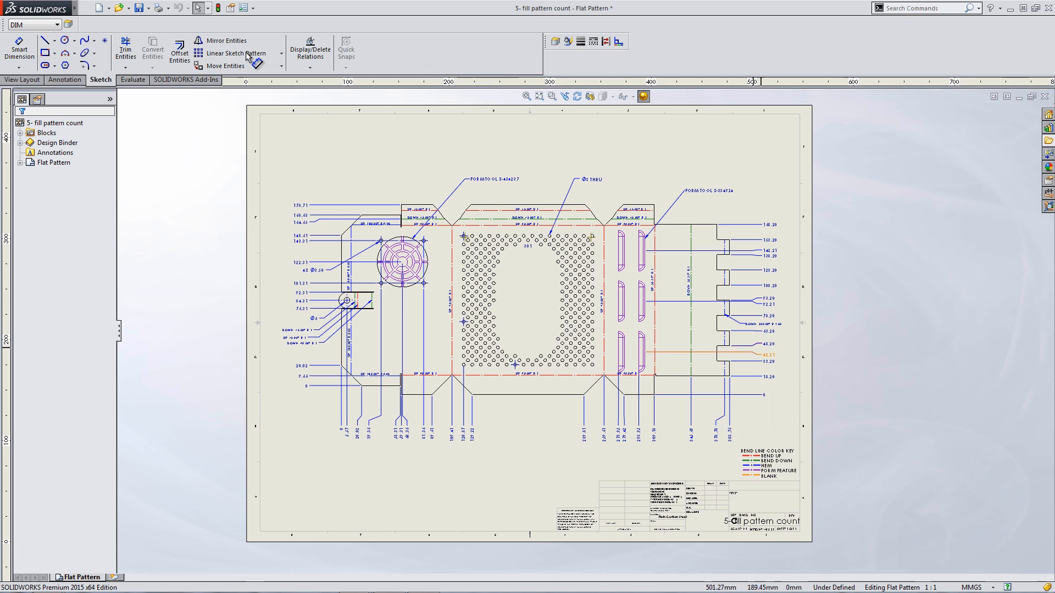
pyautogui.scroll(-1, 777, 350)
pyautogui.scroll(-1, 610, 236)
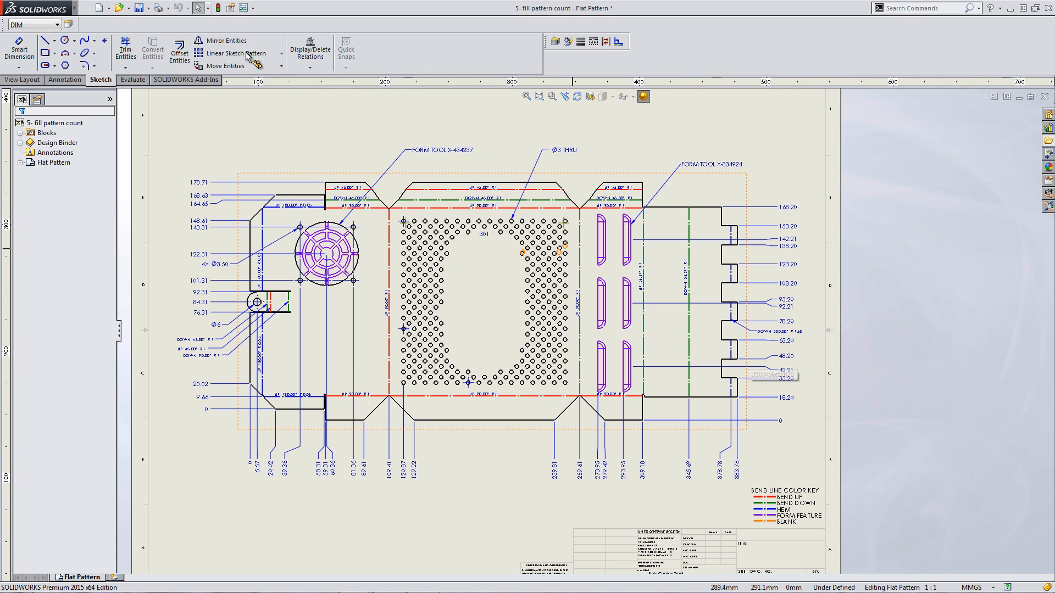
pyautogui.scroll(-2, 571, 160)
pyautogui.scroll(-2, 566, 98)
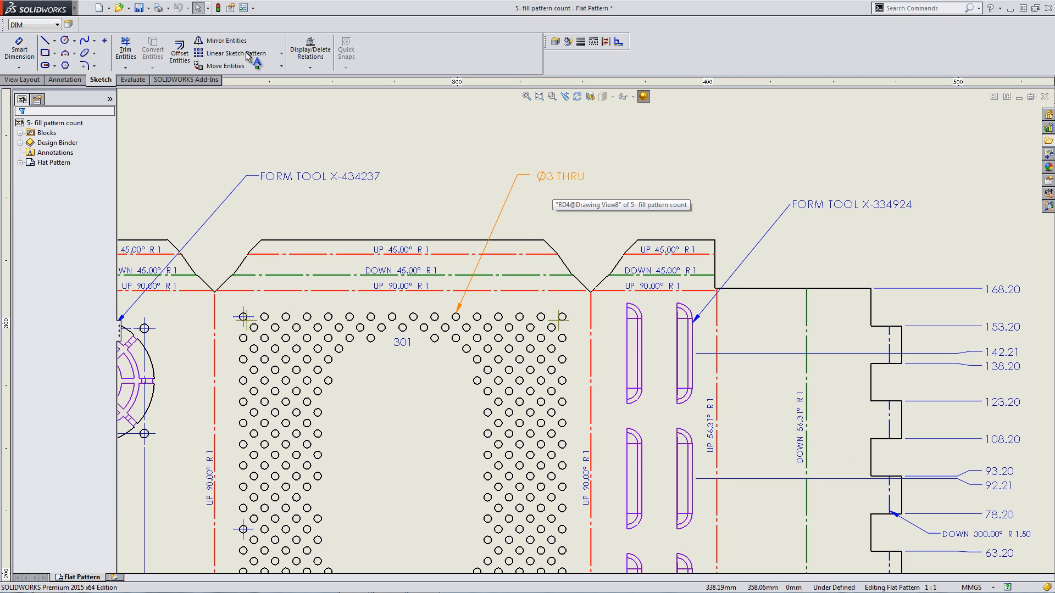
pyautogui.doubleClick(552, 177)
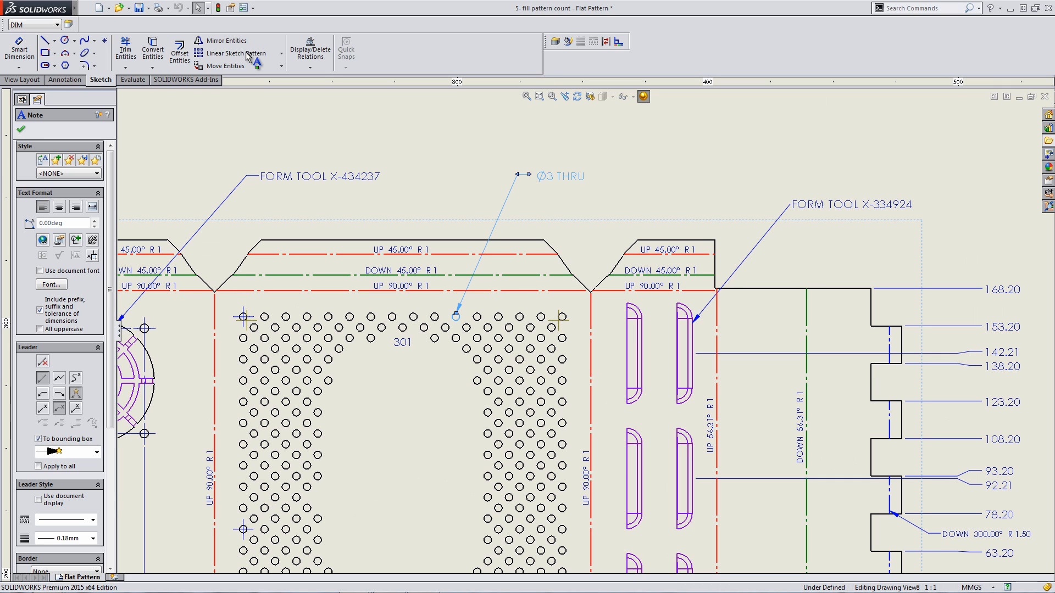
pyautogui.click(531, 176)
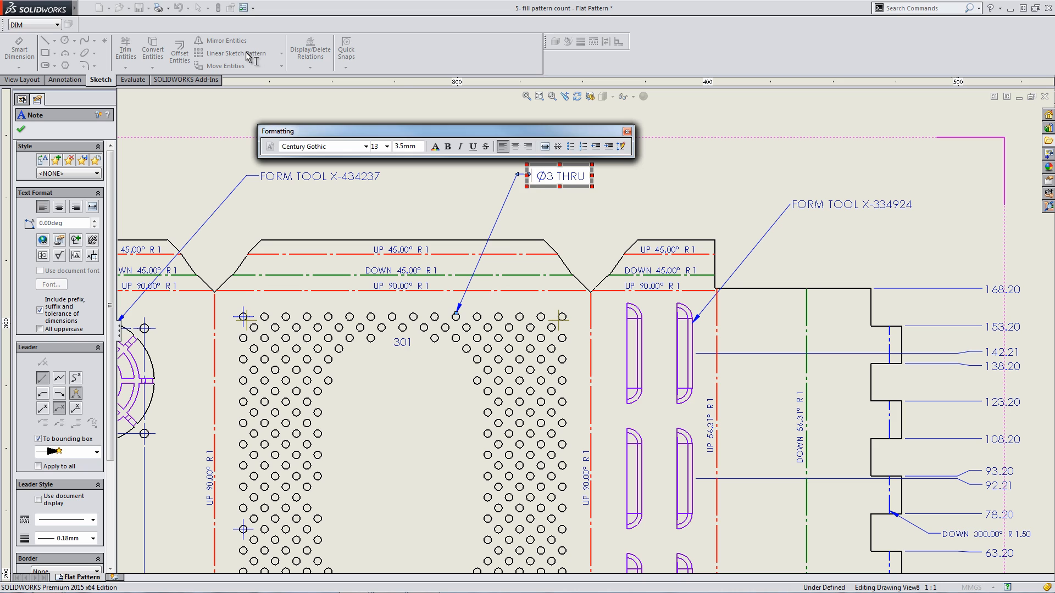
pyautogui.click(402, 342)
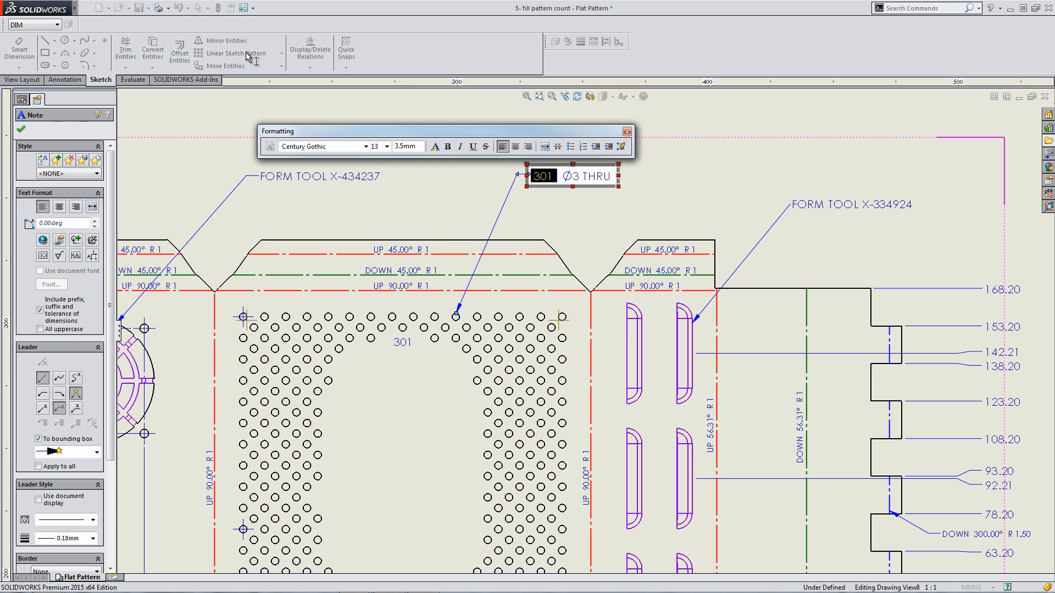
# - Add an "x" between the linked instance count and Ø3 THRU in the callout and finish editing the note
pyautogui.press('End')
pyautogui.write('x')
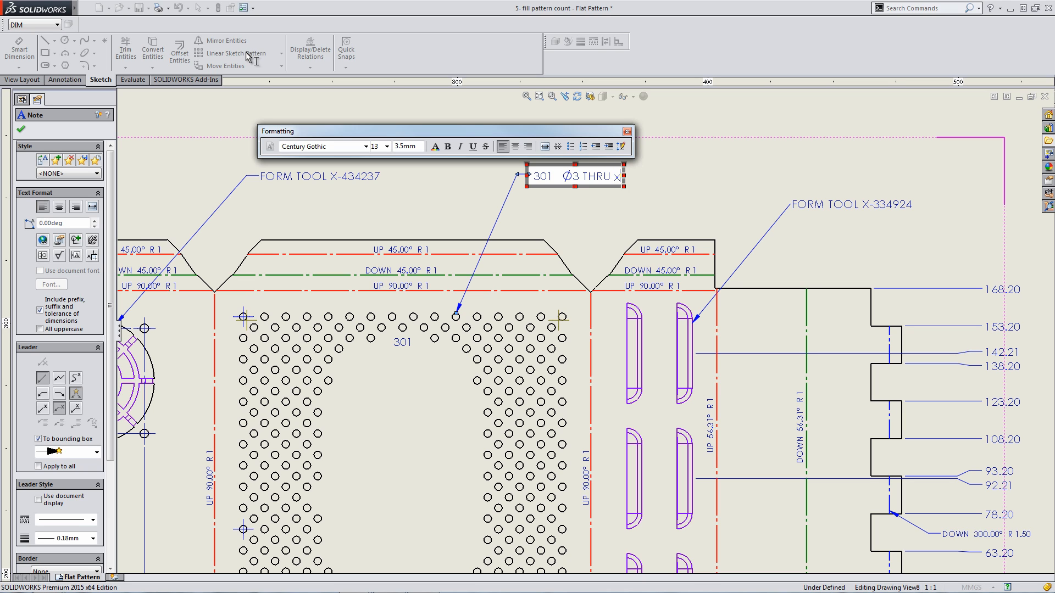
pyautogui.press('BackSpace')
pyautogui.press('Home')
pyautogui.write('x')
pyautogui.press('BackSpace')
pyautogui.press('Right')
pyautogui.press('Right')
pyautogui.press('Right')
pyautogui.press('Right')
pyautogui.write('x')
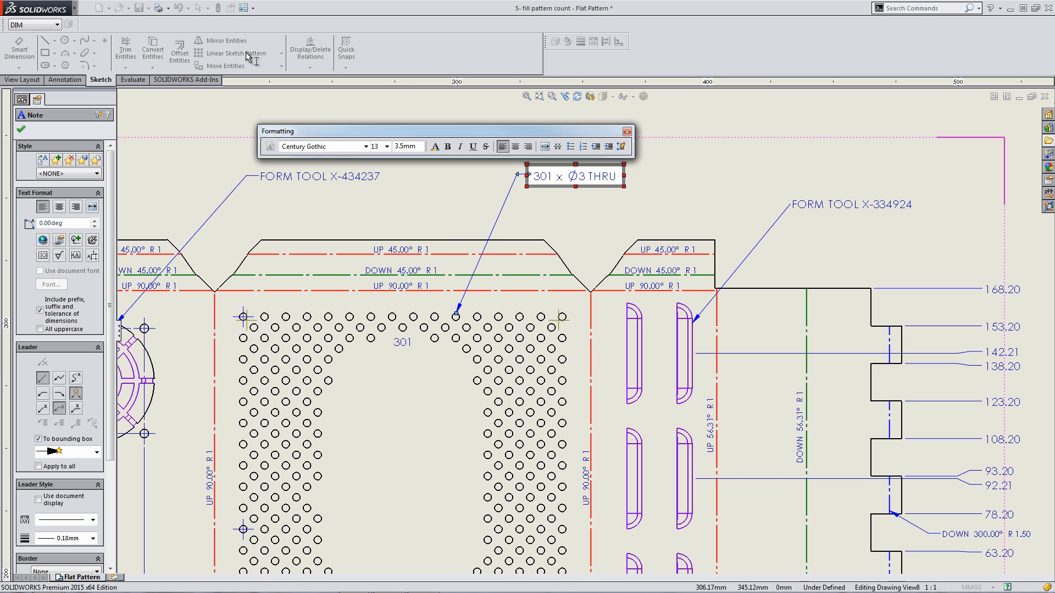
pyautogui.press('Escape')
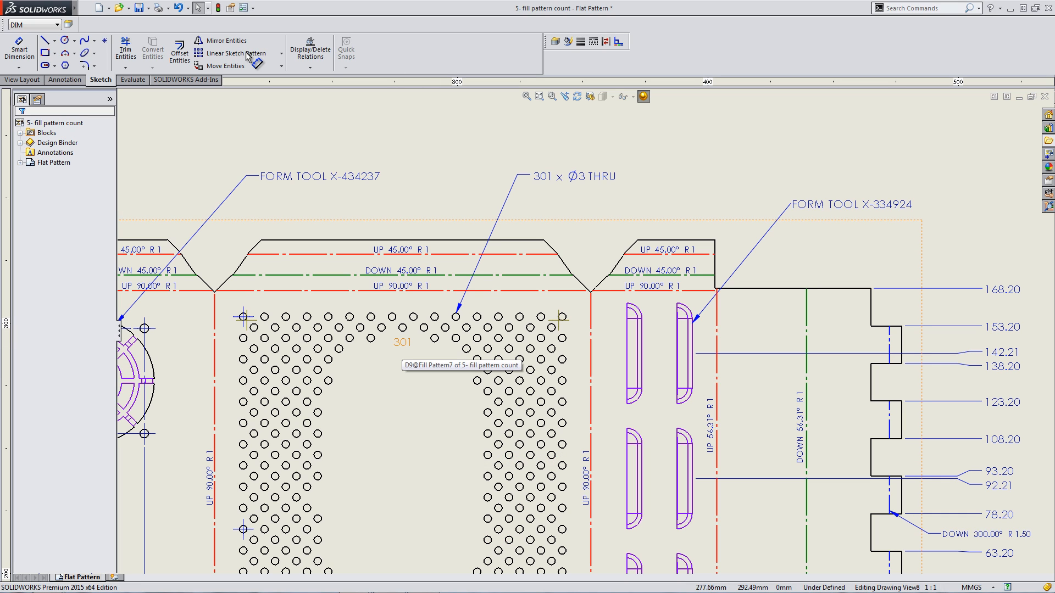
pyautogui.click(219, 152)
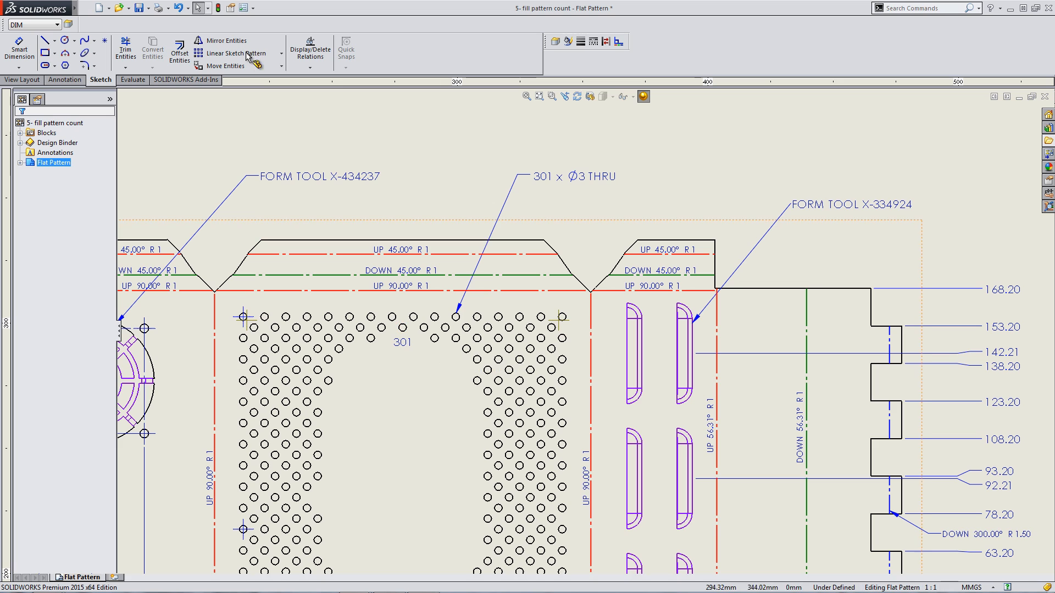
# - Close the fill pattern count drawing and its part without saving the changes
pyautogui.scroll(6, 218, 152)
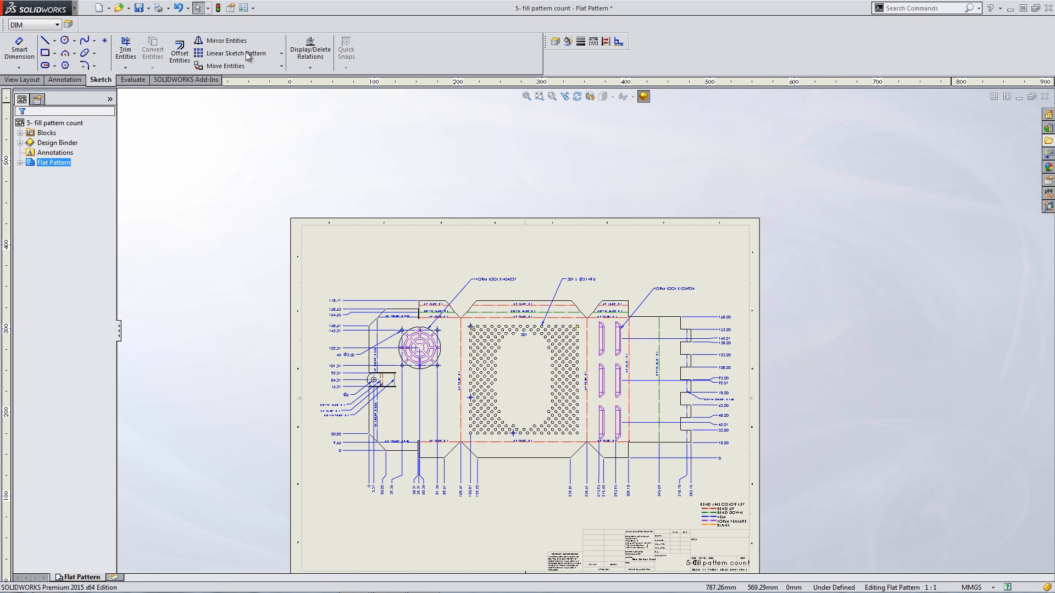
pyautogui.hotkey('ctrl', 'w')
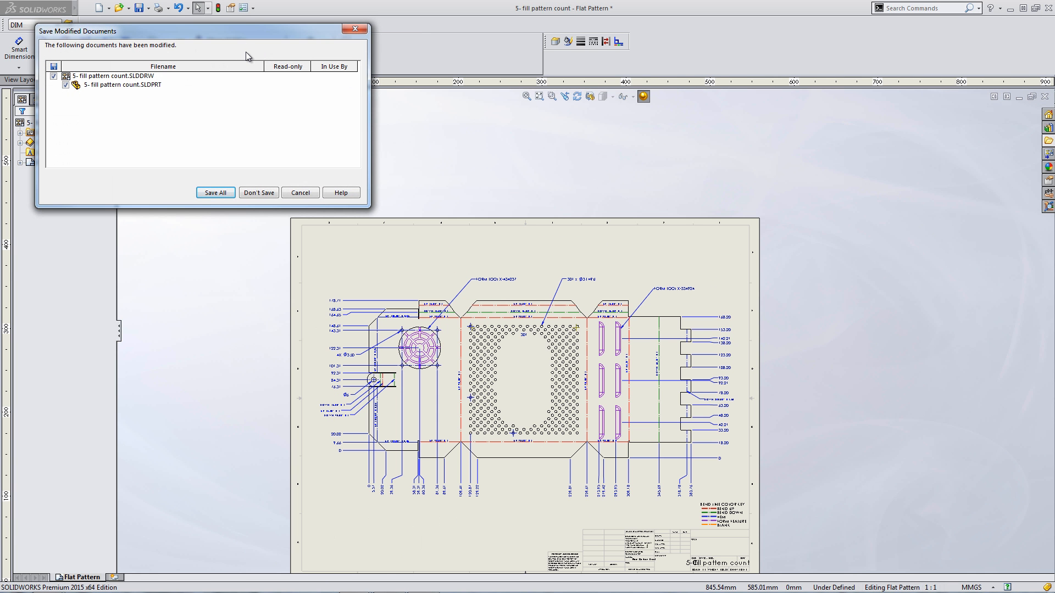
pyautogui.press('n')
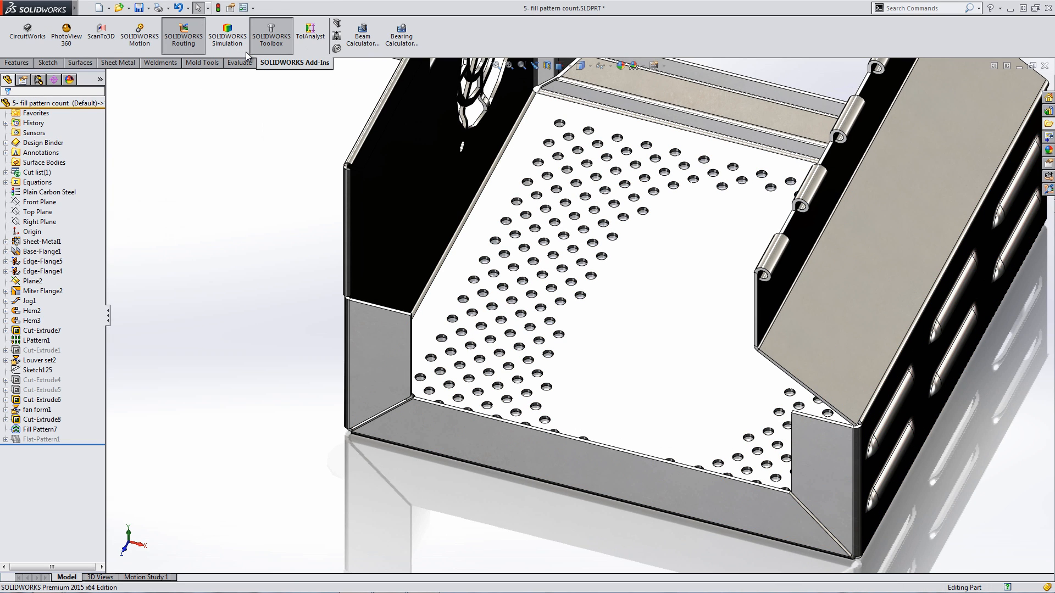
pyautogui.hotkey('ctrl', 'w')
pyautogui.press('n')
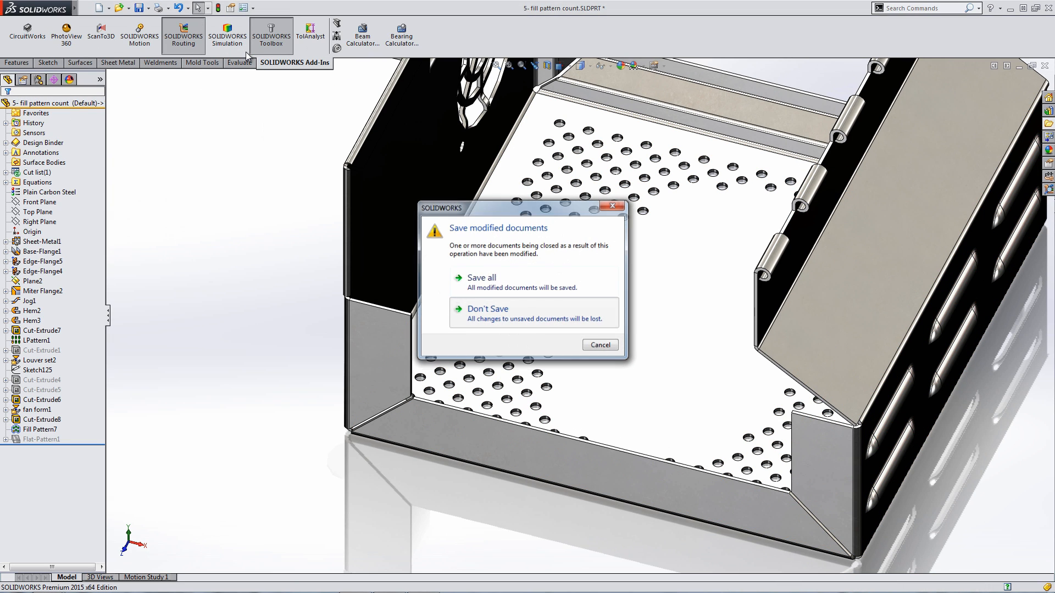
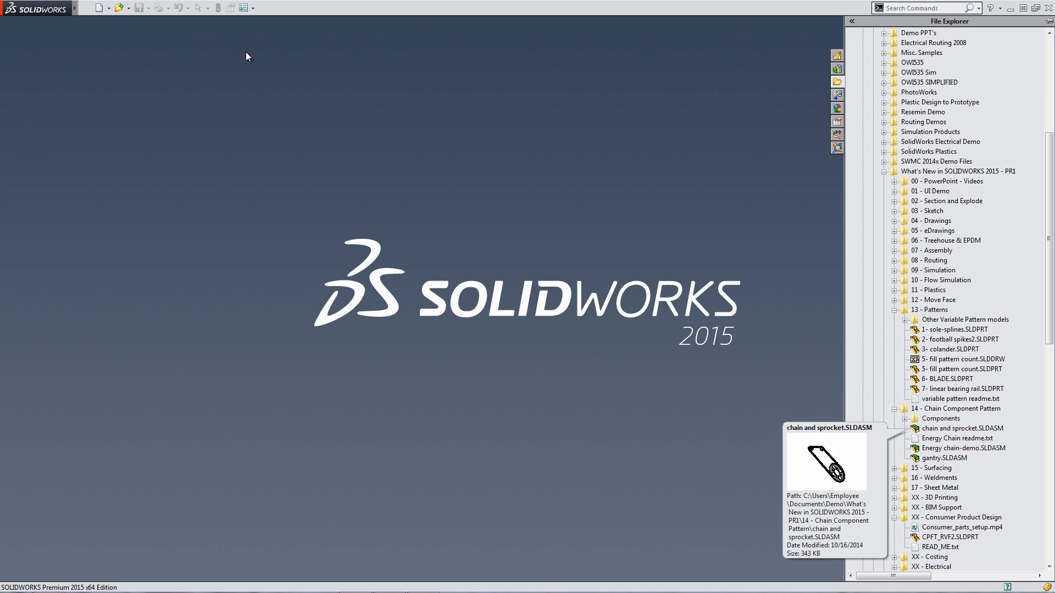
# - Open chain and sprocket.SLDASM and move the red outer link along the lower chain run so the sprockets turn
pyautogui.doubleClick(962, 428)
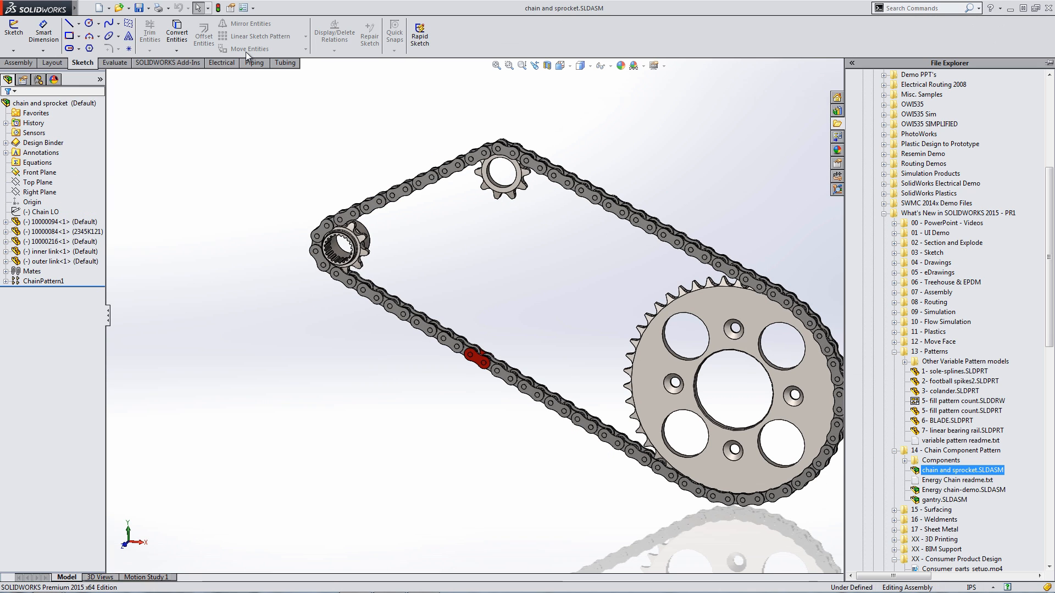
pyautogui.moveTo(479, 360)
pyautogui.mouseDown()
pyautogui.moveTo(630, 451)
pyautogui.moveTo(449, 341)
pyautogui.mouseUp()
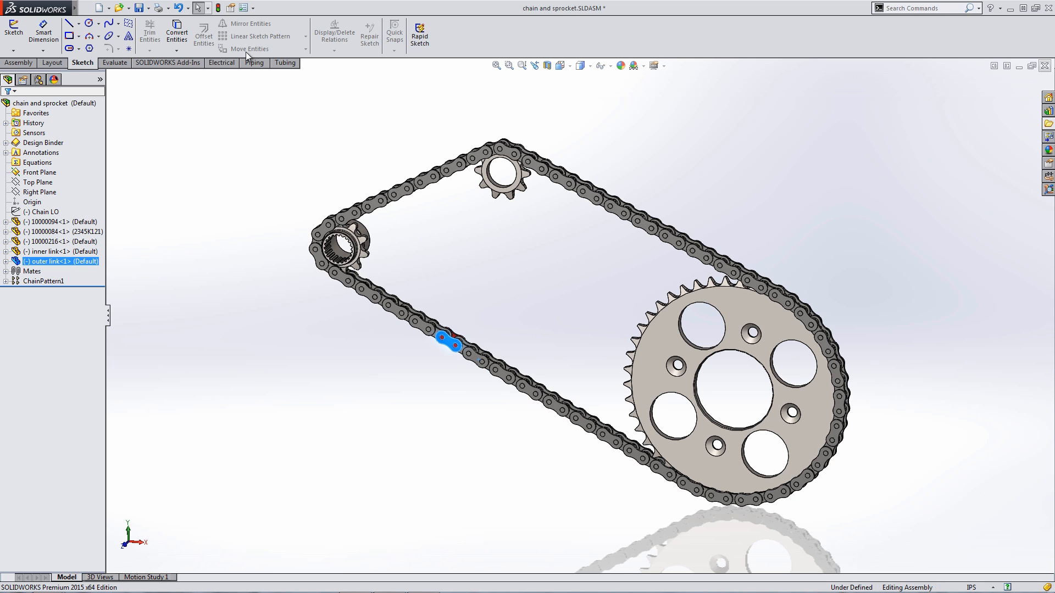
# - Close the chain and sprocket assembly, open gantry.SLDASM and slide the yellow gantry support along the table
pyautogui.hotkey('ctrl', 'w')
pyautogui.press('Return')
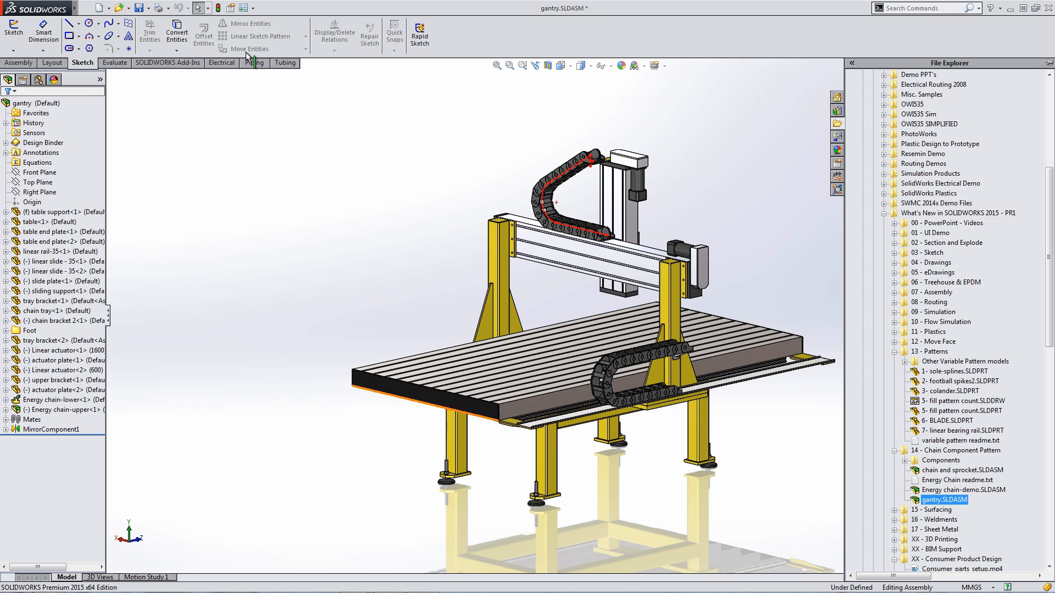
pyautogui.scroll(-2, 786, 467)
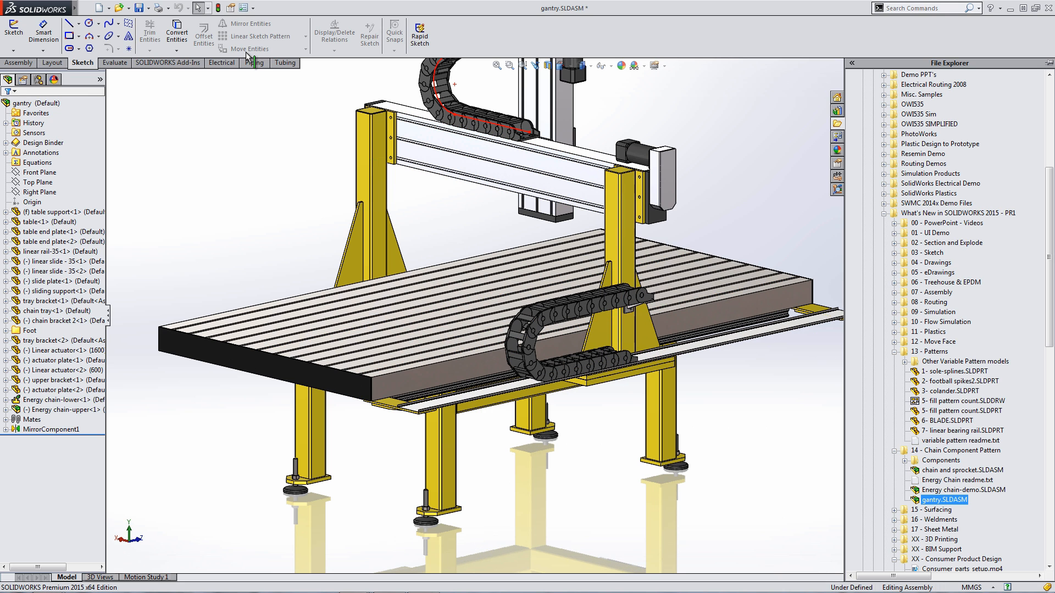
pyautogui.moveTo(614, 231)
pyautogui.mouseDown()
pyautogui.moveTo(503, 256)
pyautogui.moveTo(612, 232)
pyautogui.mouseUp()
pyautogui.scroll(1, 519, 253)
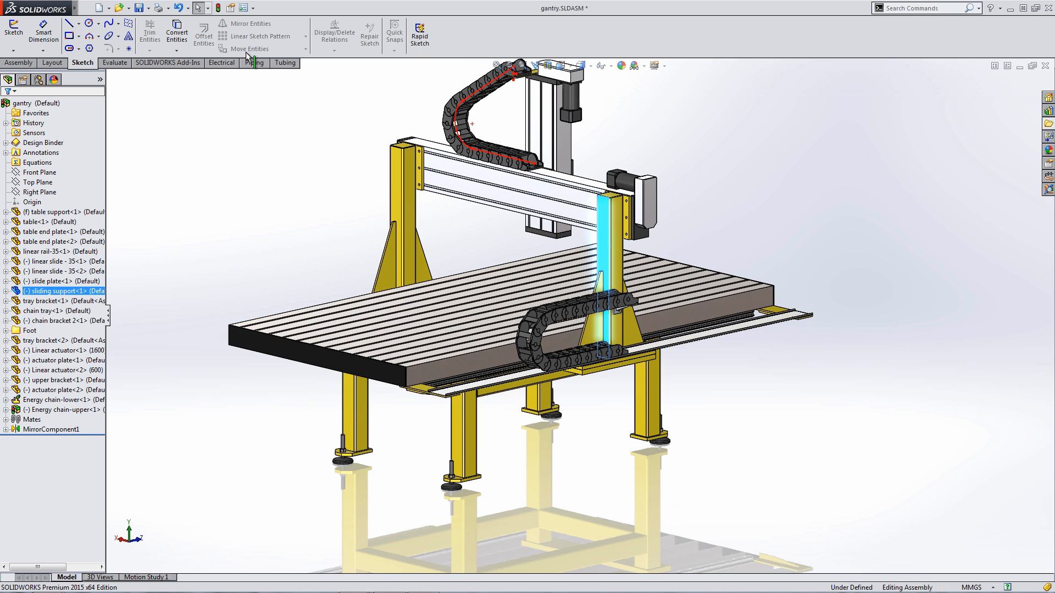
# - Slide the vertical linear actuator along the gantry crossbeam toward the far yellow post so the upper energy chain follows
pyautogui.scroll(-3, 516, 72)
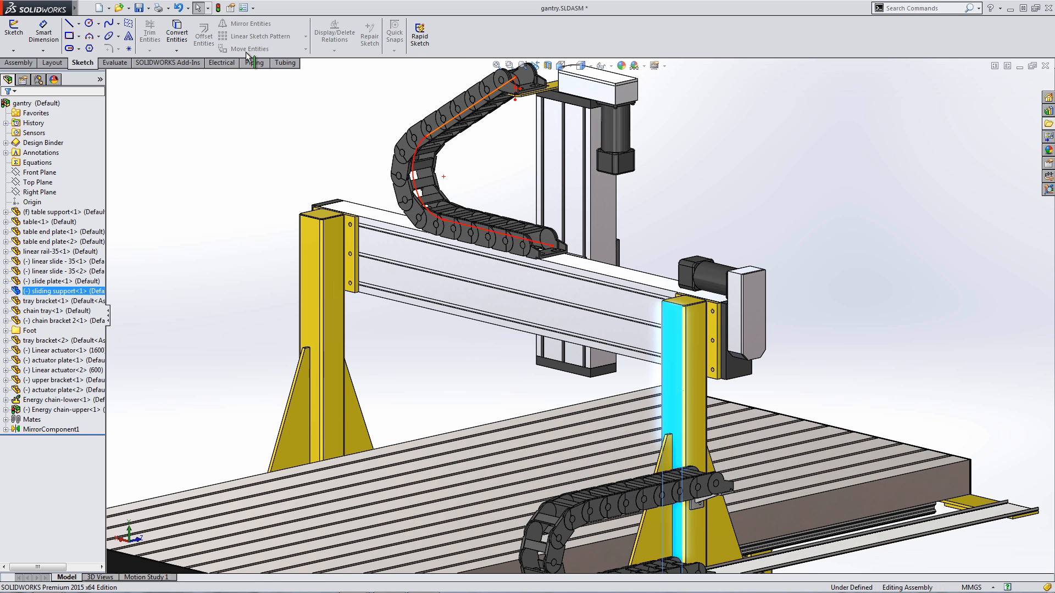
pyautogui.click(483, 98)
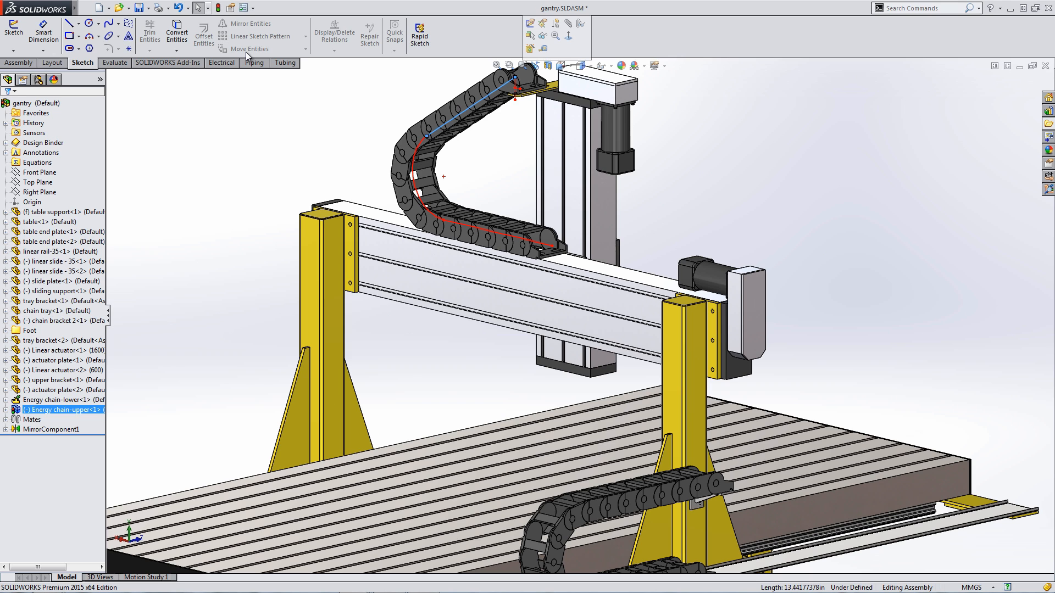
pyautogui.click(508, 171)
pyautogui.click(573, 182)
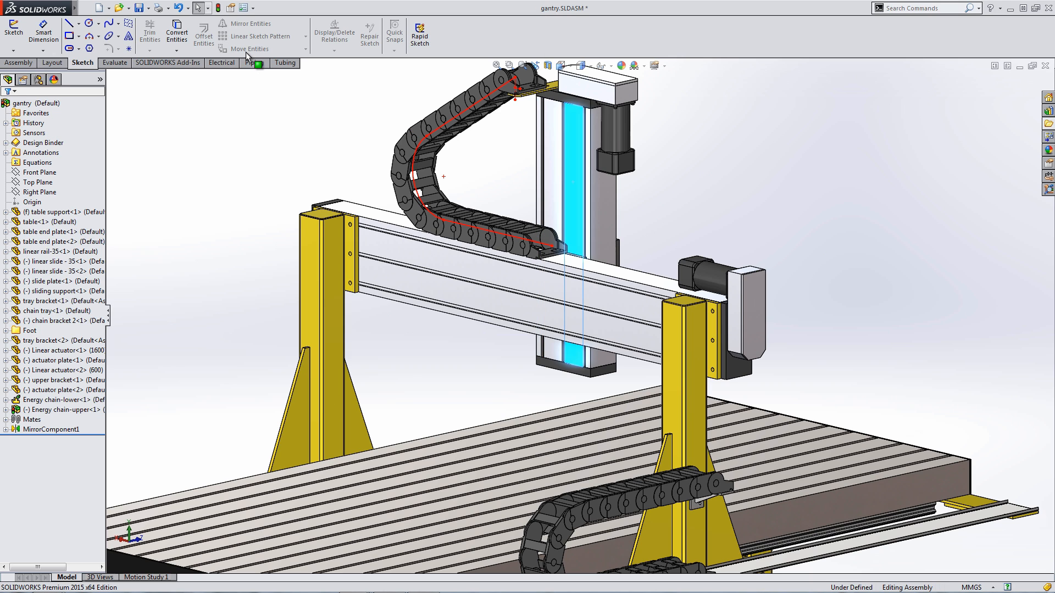
pyautogui.moveTo(572, 182); pyautogui.dragTo(525, 170)
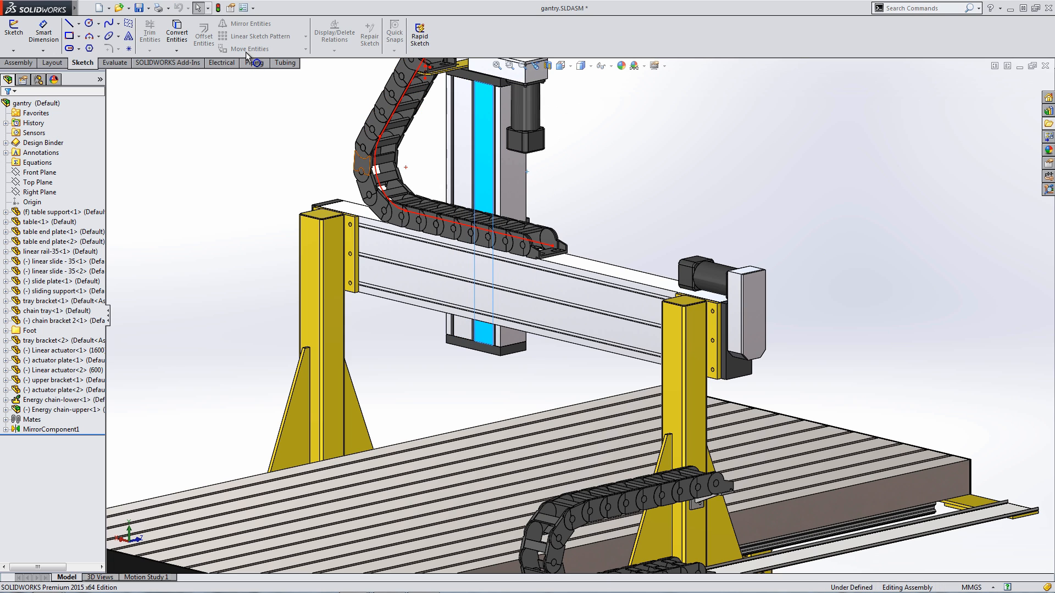
pyautogui.scroll(2, 600, 324)
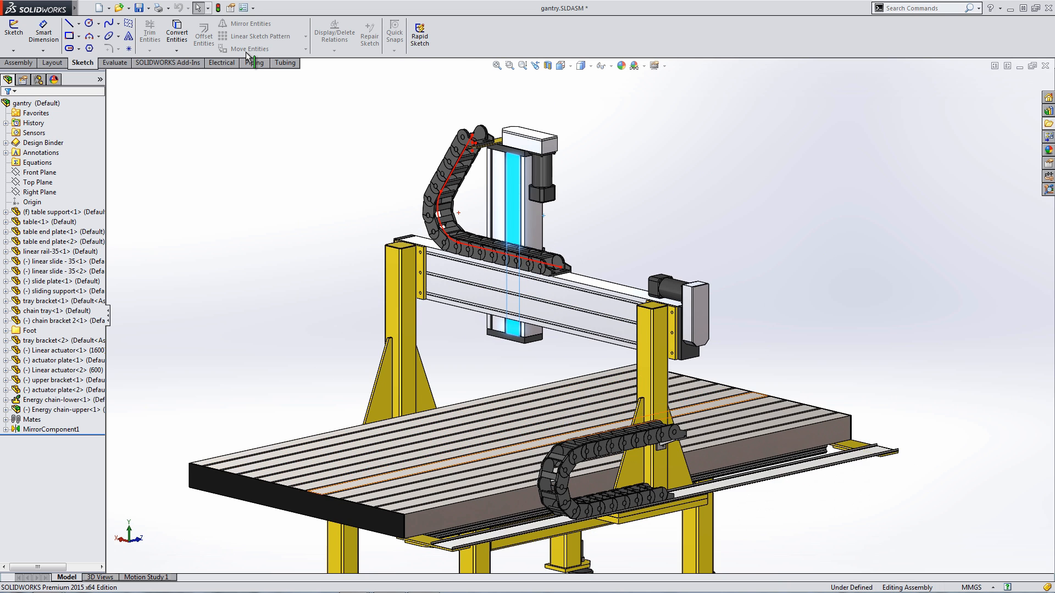
# - Switch from the gantry assembly to the Energy chain-demo assembly
pyautogui.scroll(-3, 594, 456)
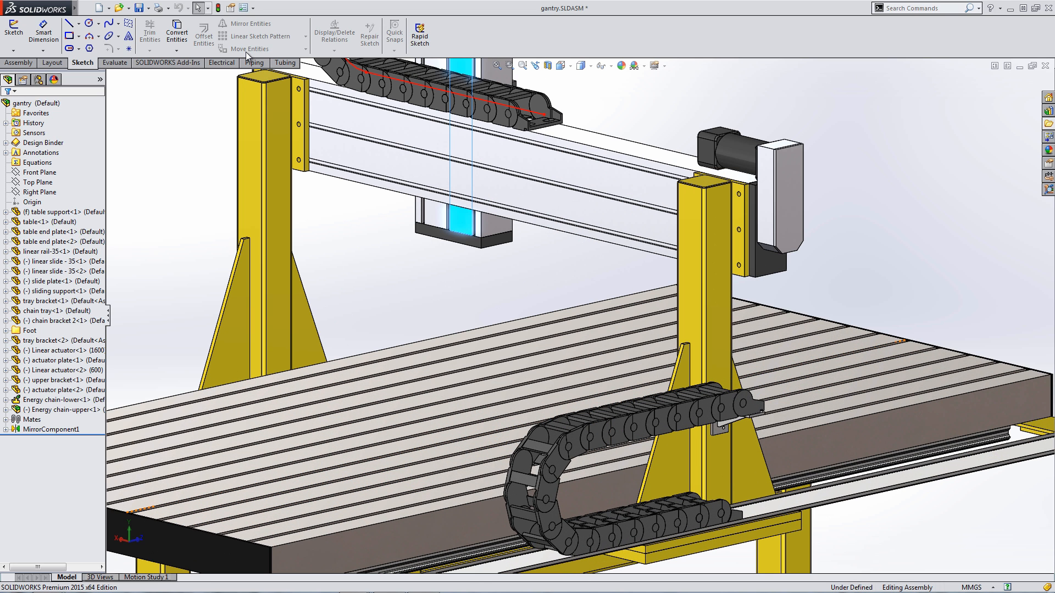
pyautogui.hotkey('ctrl', 'Tab')
pyautogui.hotkey('ctrl', 'Tab')
pyautogui.hotkey('ctrl', 'Tab')
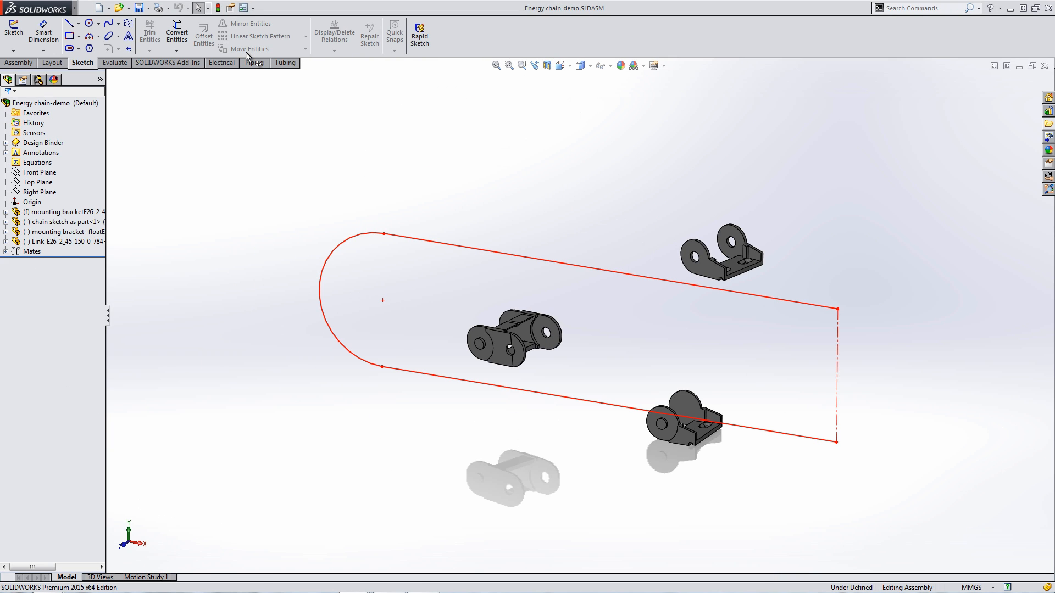
# - Move the chain sketch part slightly within the assembly
pyautogui.moveTo(382, 300)
pyautogui.mouseDown()
pyautogui.moveTo(330, 292)
pyautogui.moveTo(398, 302)
pyautogui.mouseUp()
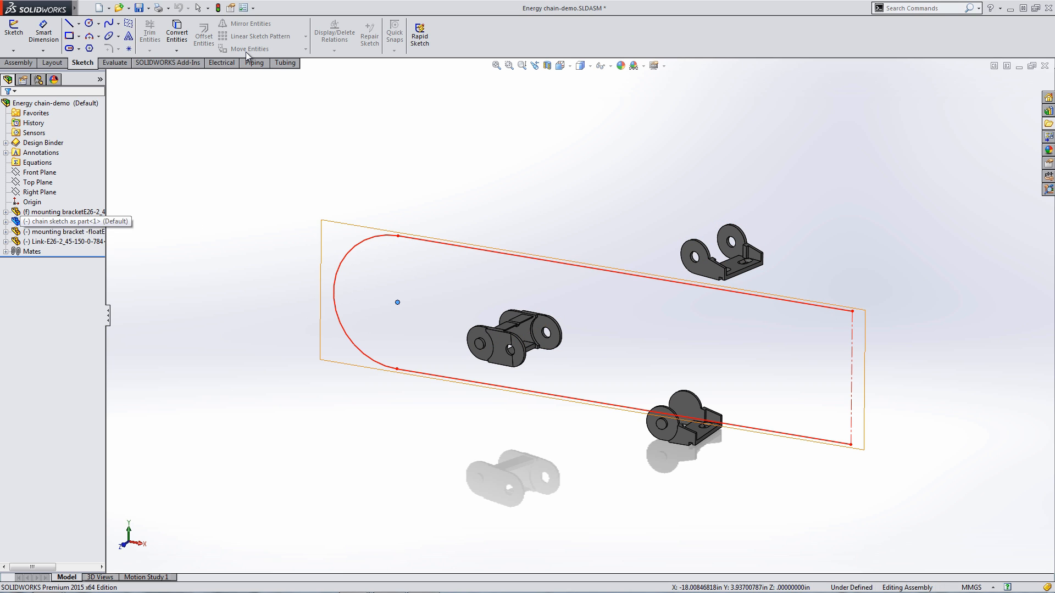
pyautogui.rightClick(48, 222)
pyautogui.click(70, 317)
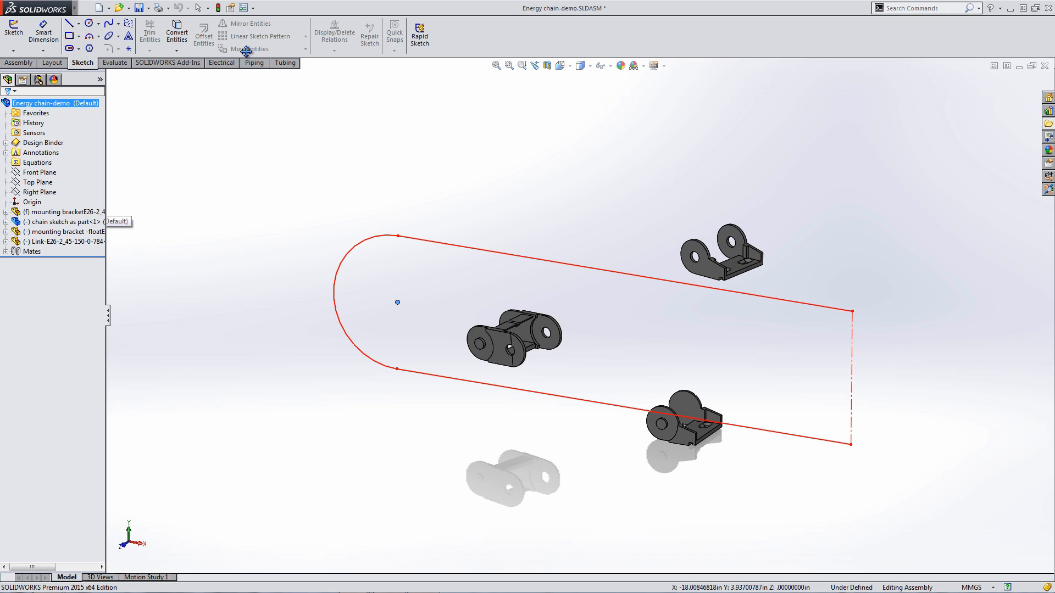
pyautogui.moveTo(246, 52); pyautogui.dragTo(245, 52)
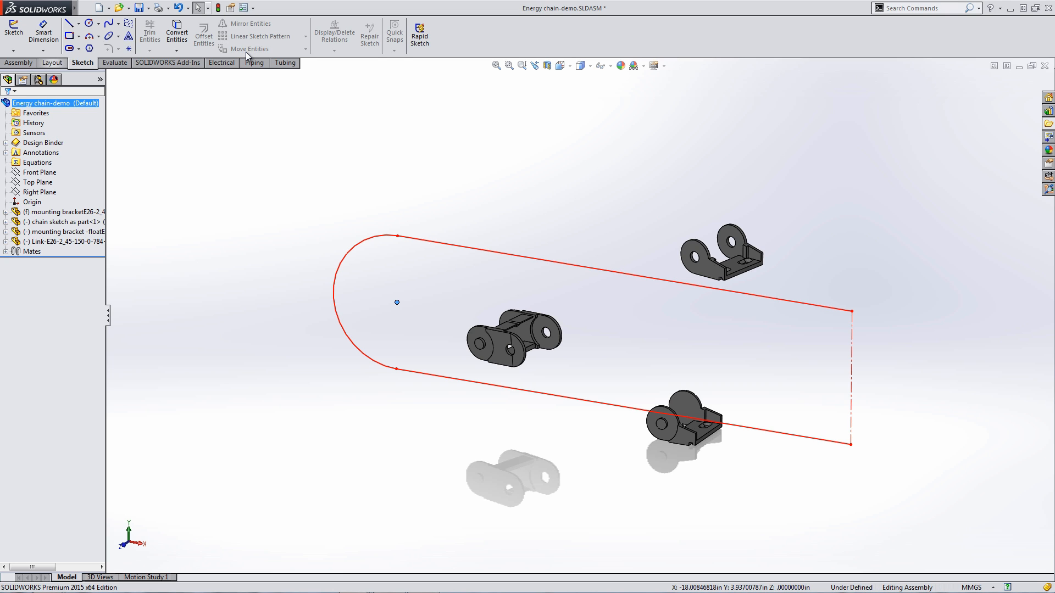
# - Start a Chain Component Pattern and set the complete tangent-connected line and arc chain of the red sketch as its path
pyautogui.press('s')
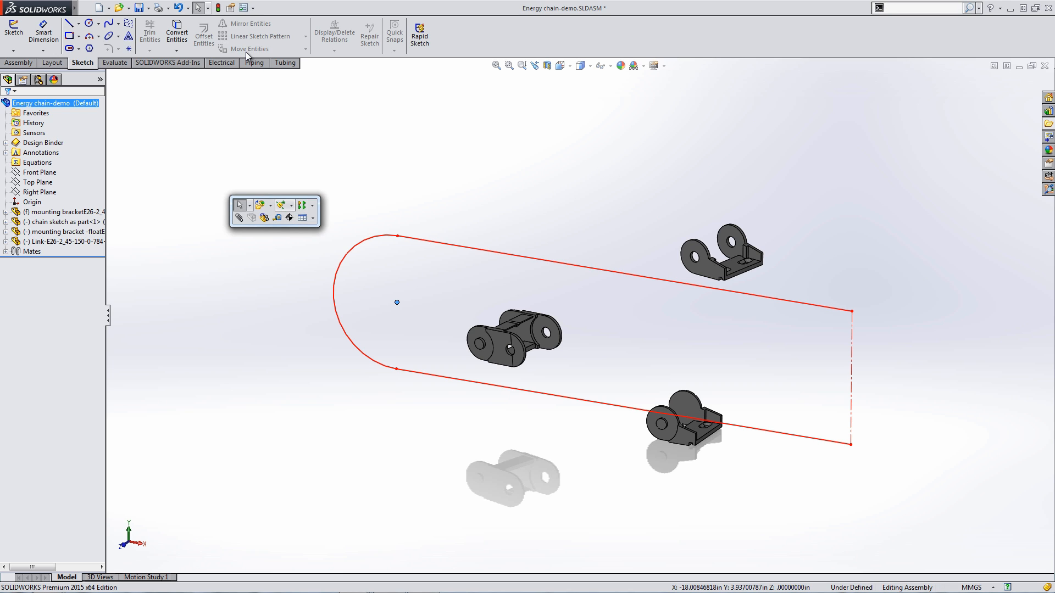
pyautogui.click(312, 205)
pyautogui.press('Down')
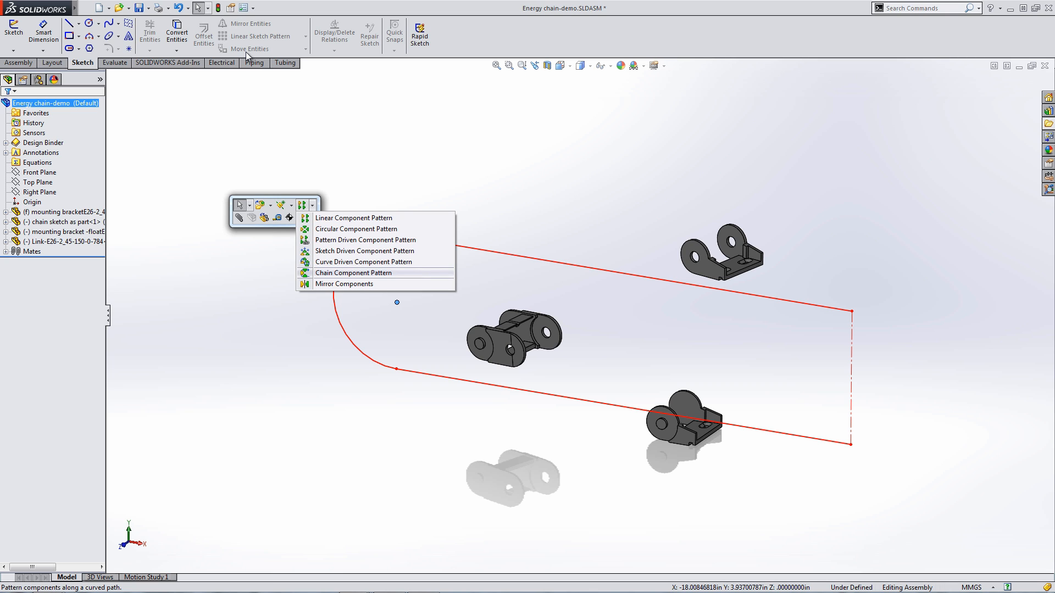
pyautogui.press('Return')
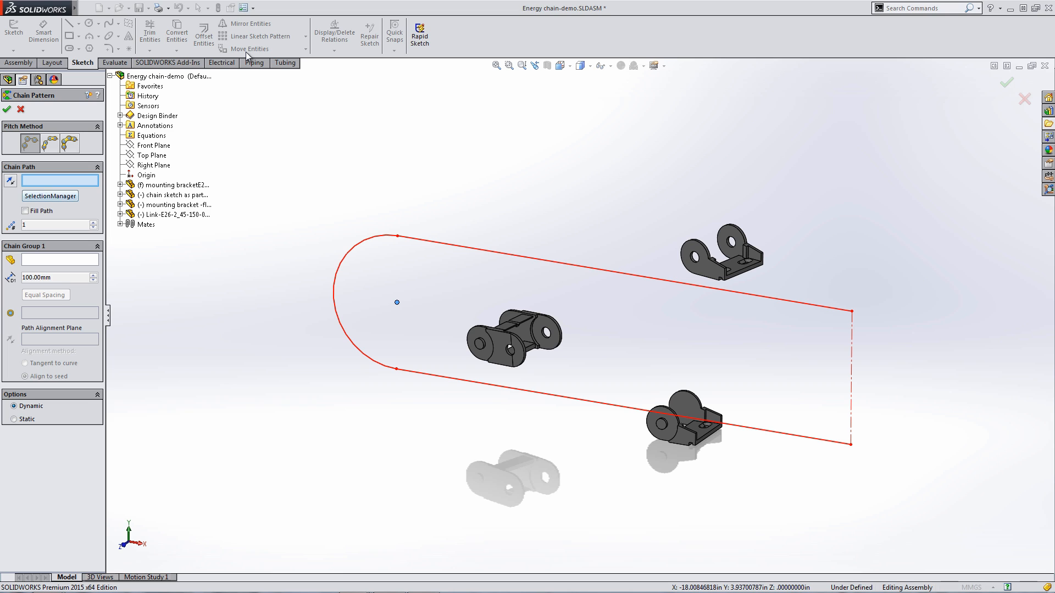
pyautogui.click(50, 196)
pyautogui.click(522, 390)
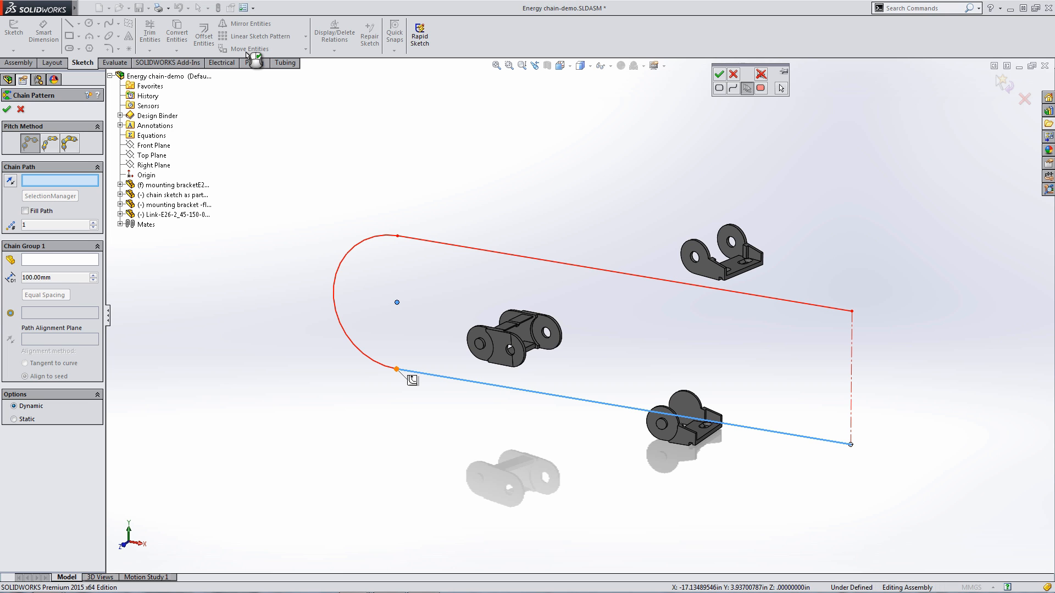
pyautogui.click(413, 380)
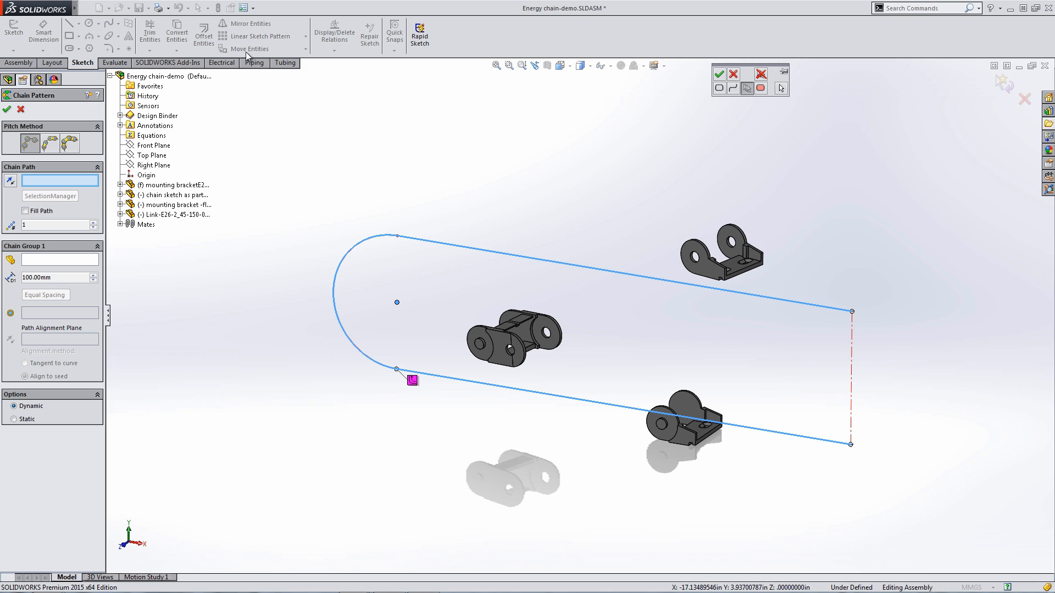
pyautogui.click(719, 74)
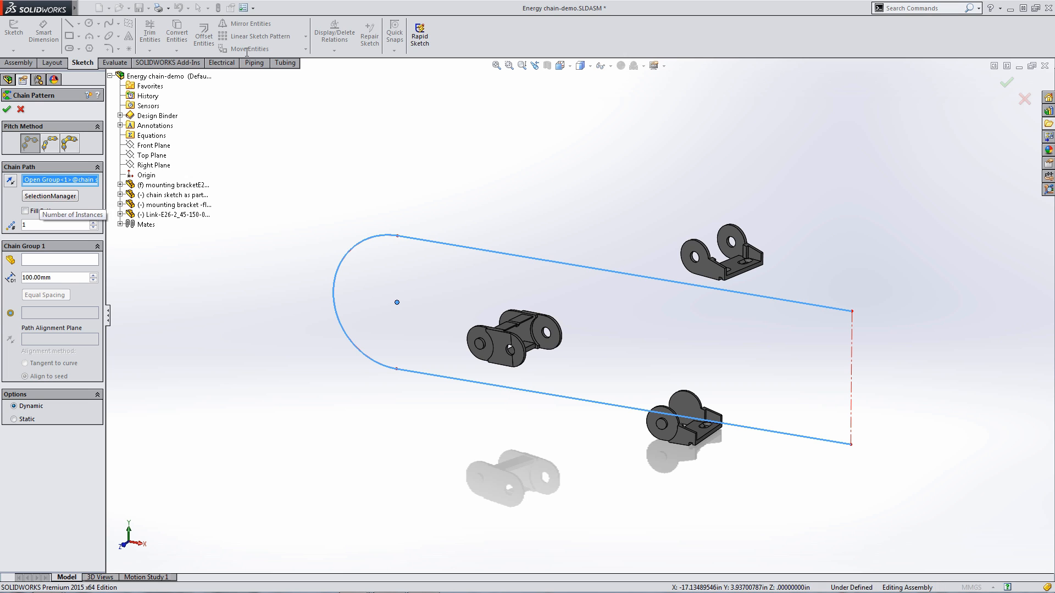
# - Set the chain pattern's number of instances to 4 and enable Fill Path
pyautogui.click(93, 222)
pyautogui.click(93, 222)
pyautogui.click(94, 222)
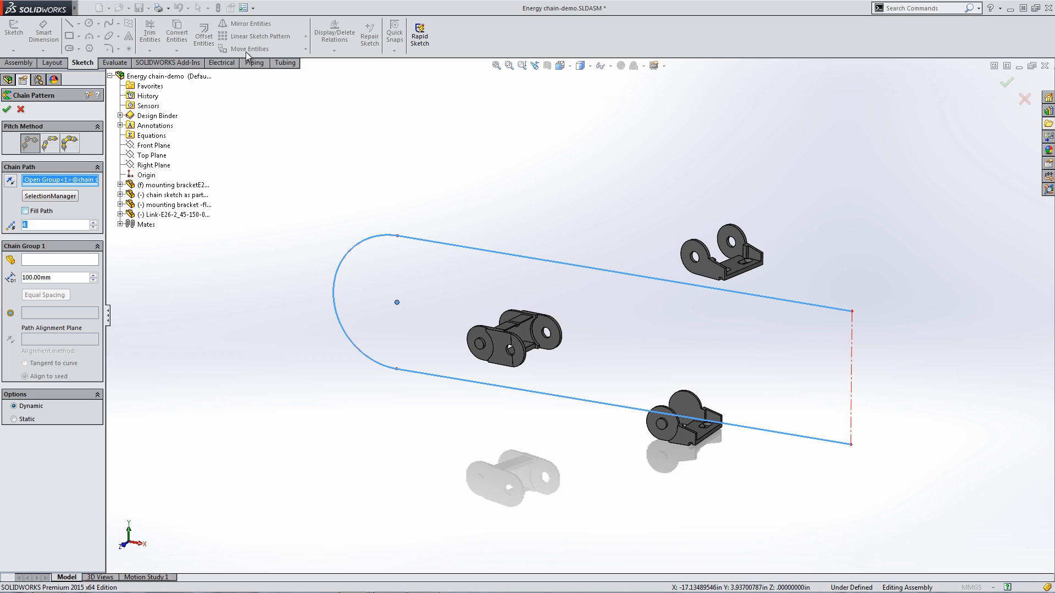
pyautogui.click(24, 211)
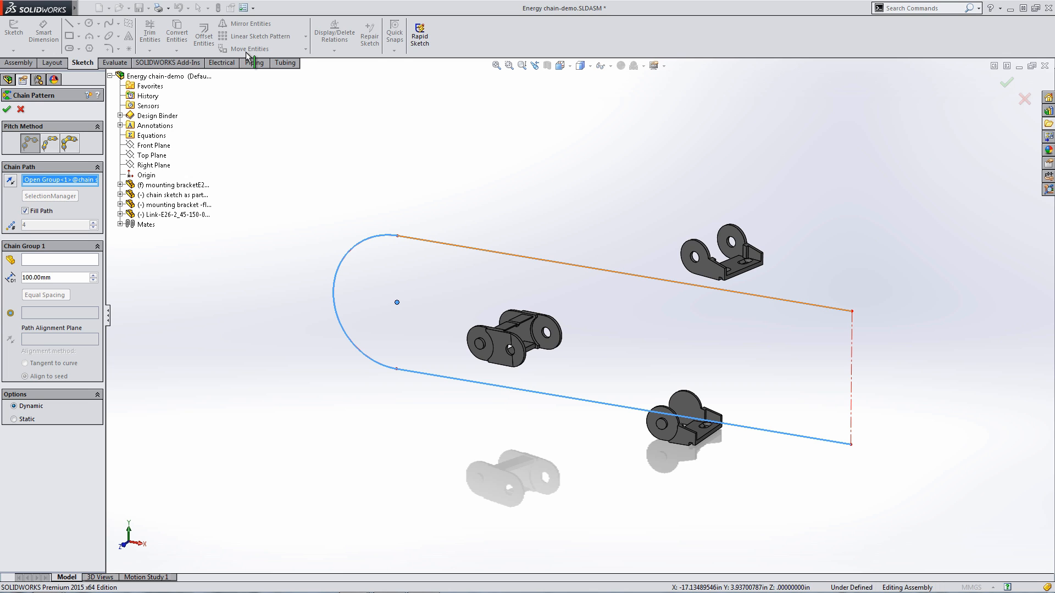
# - Set the link as the Chain Group 1 component and use its circular edge as the path link
pyautogui.click(60, 260)
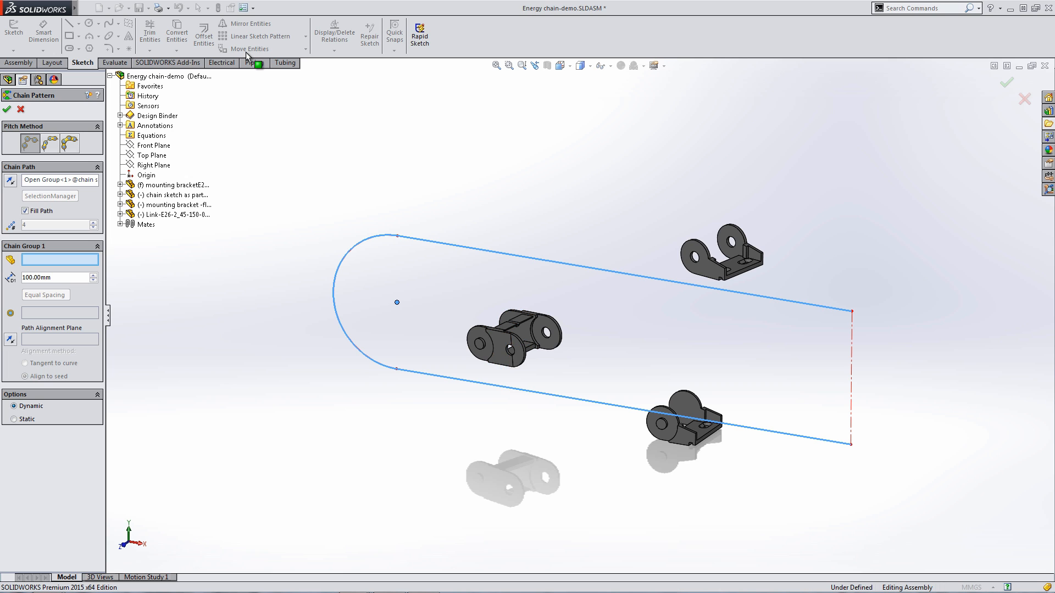
pyautogui.click(514, 338)
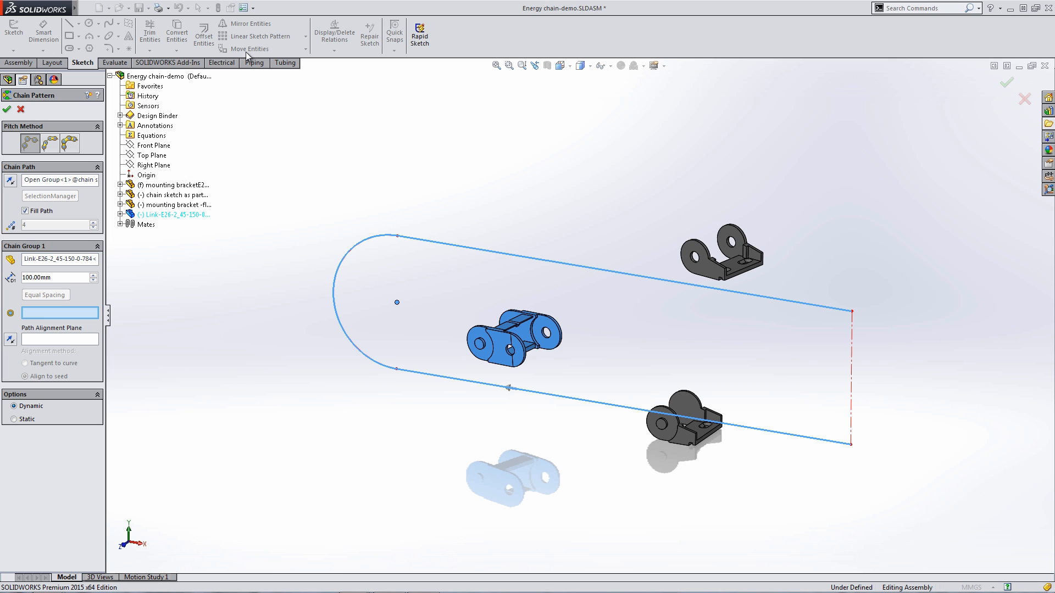
pyautogui.click(519, 354)
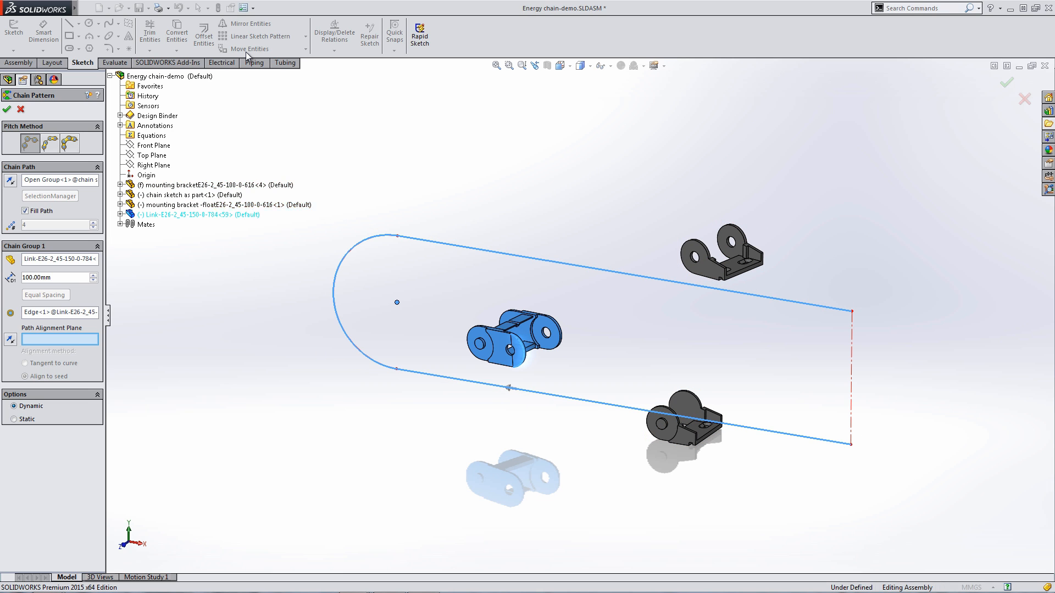
# - Set the link's Front Plane as the path alignment plane, displaying reference planes only for the pick
pyautogui.click(605, 66)
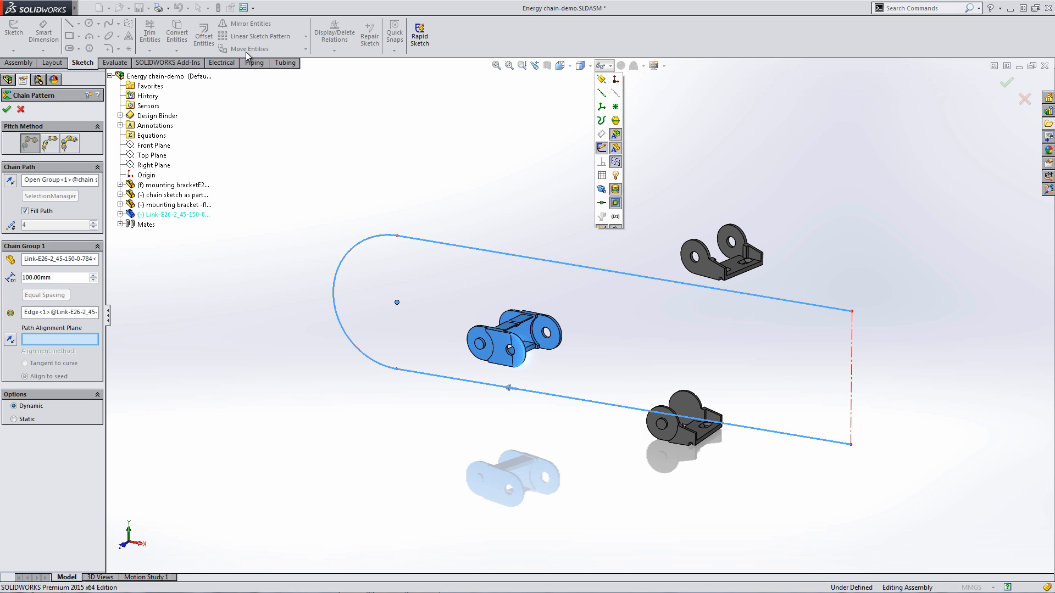
pyautogui.click(601, 80)
pyautogui.click(548, 365)
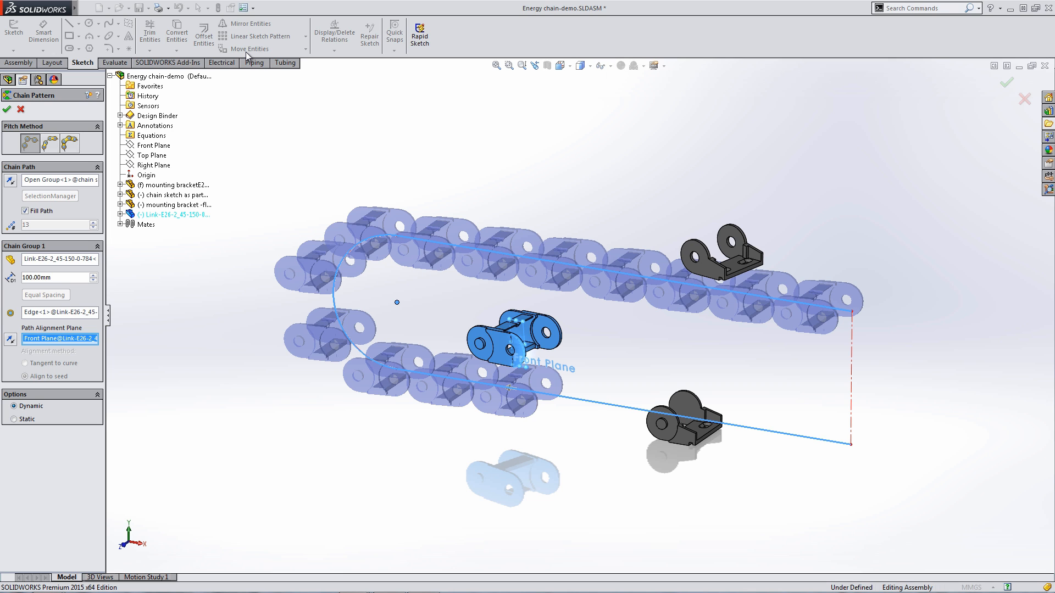
pyautogui.click(602, 66)
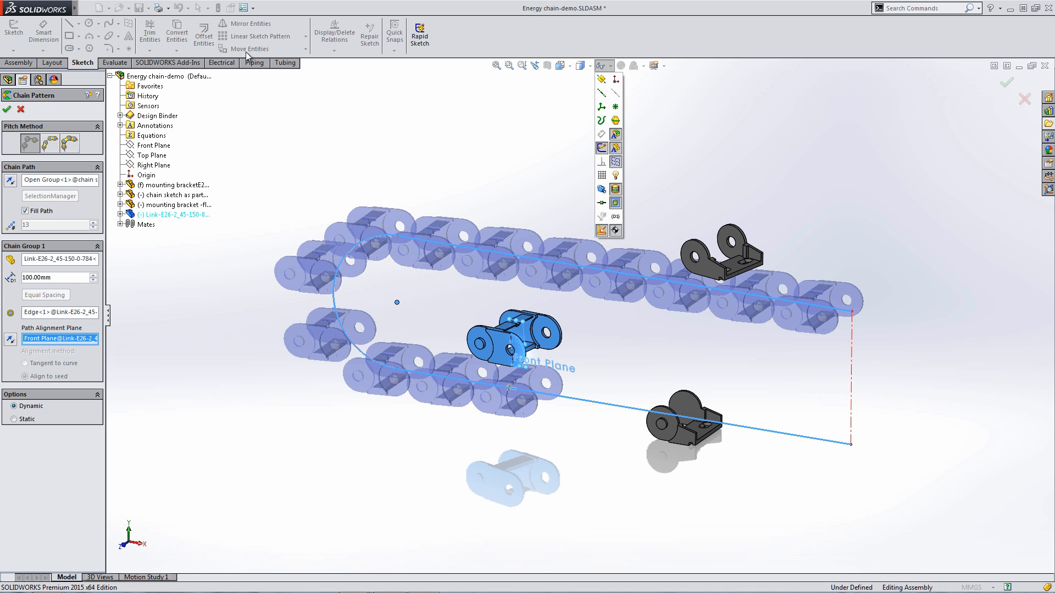
pyautogui.click(602, 66)
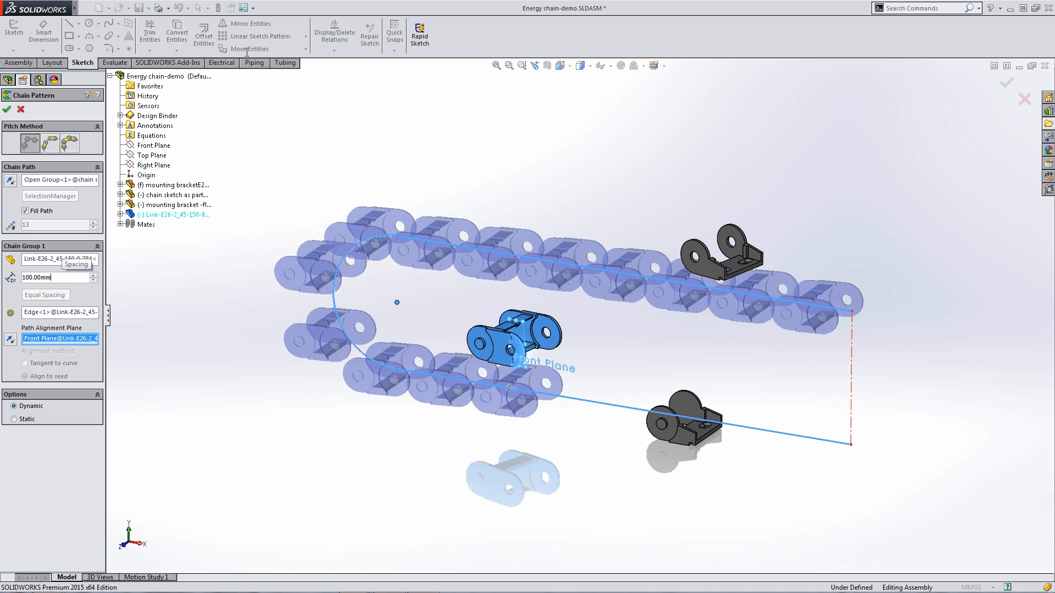
# - Set the chain group spacing to 60 mm and accept the chain pattern
pyautogui.moveTo(54, 277); pyautogui.dragTo(19, 276)
pyautogui.write('60')
pyautogui.press('Return')
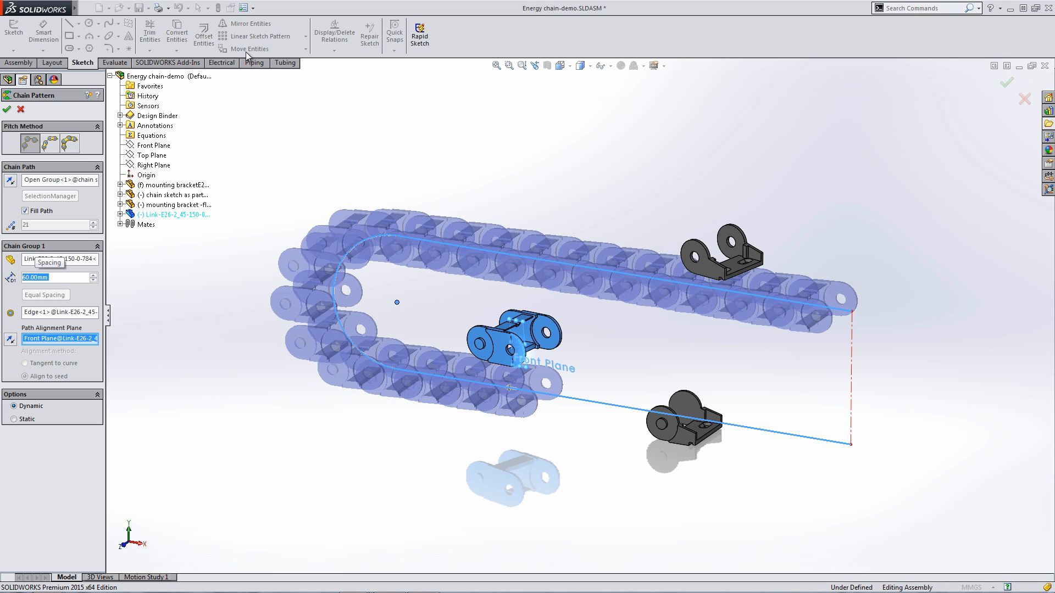
pyautogui.click(7, 109)
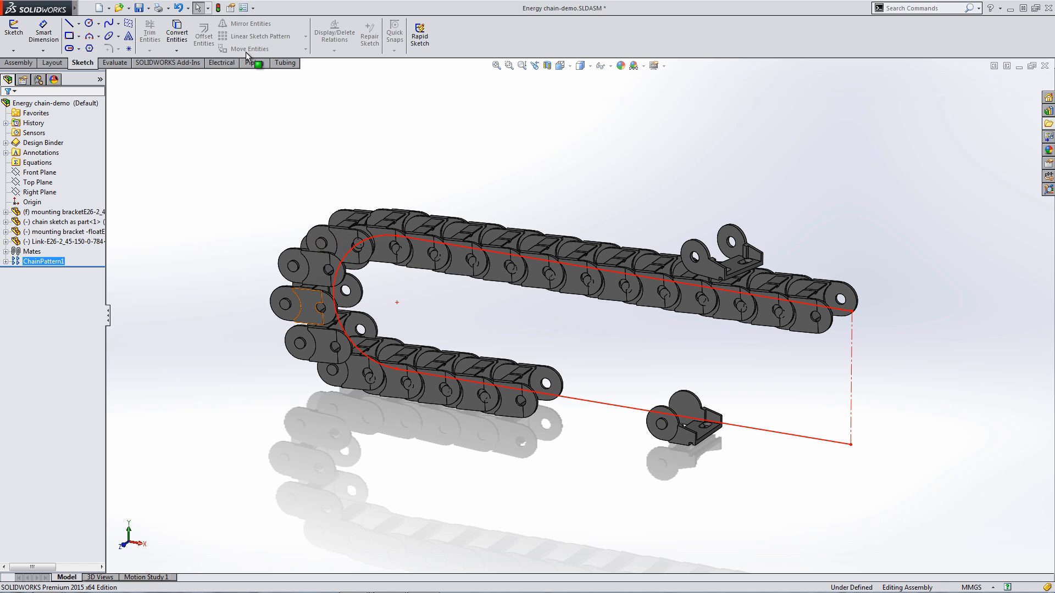
# - Pull the links to test the chain's motion, and fix the chain sketch part after moving it back over the mounting brackets
pyautogui.moveTo(305, 302); pyautogui.dragTo(333, 367)
pyautogui.moveTo(564, 405)
pyautogui.mouseDown()
pyautogui.moveTo(608, 415)
pyautogui.moveTo(543, 413)
pyautogui.moveTo(572, 425)
pyautogui.moveTo(562, 422)
pyautogui.mouseUp()
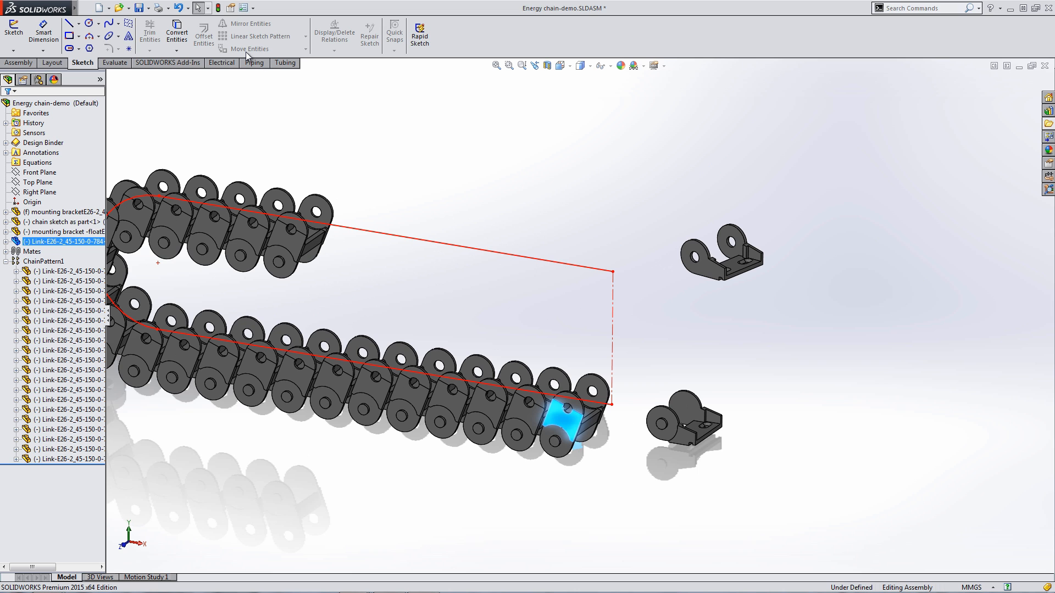
pyautogui.moveTo(612, 271)
pyautogui.mouseDown()
pyautogui.moveTo(921, 322)
pyautogui.moveTo(906, 320)
pyautogui.mouseUp()
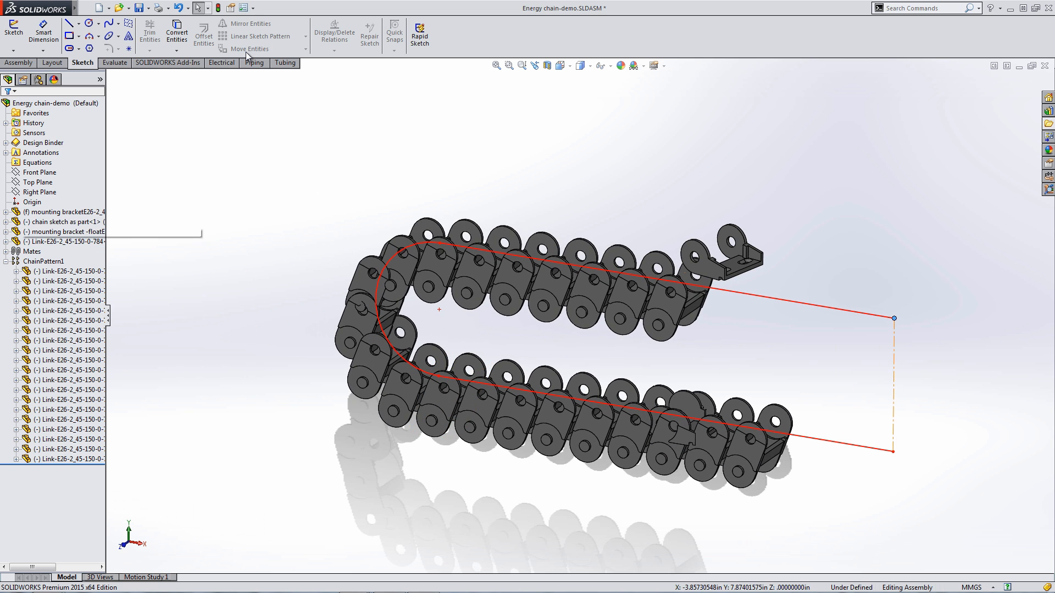
pyautogui.rightClick(55, 223)
pyautogui.click(73, 325)
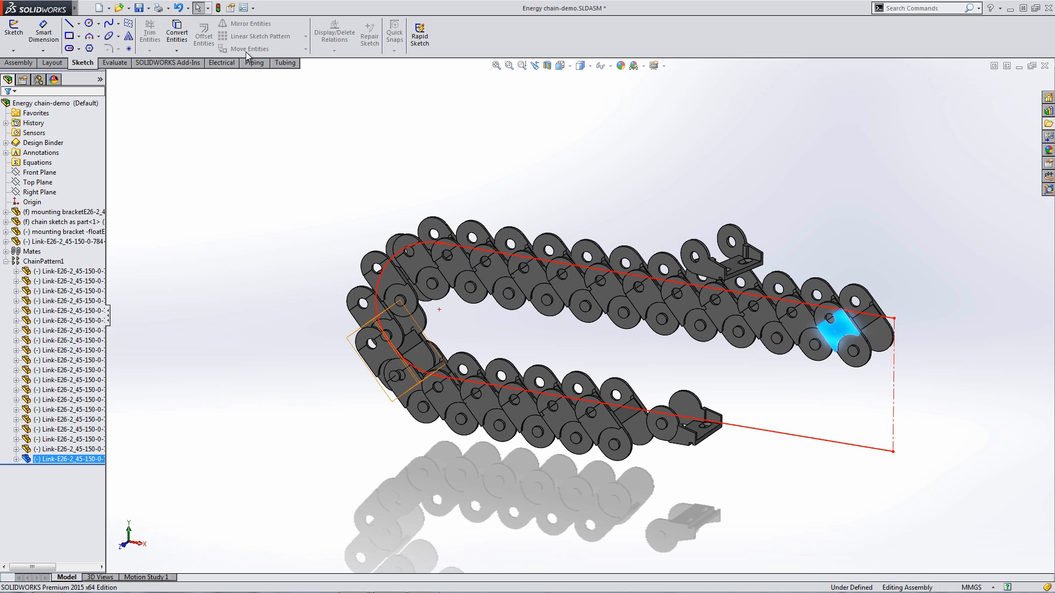
# - Edit the chain pattern to use the Distance Linkage pitch method with a second circular edge of the link as the other path link
pyautogui.rightClick(43, 261)
pyautogui.click(47, 232)
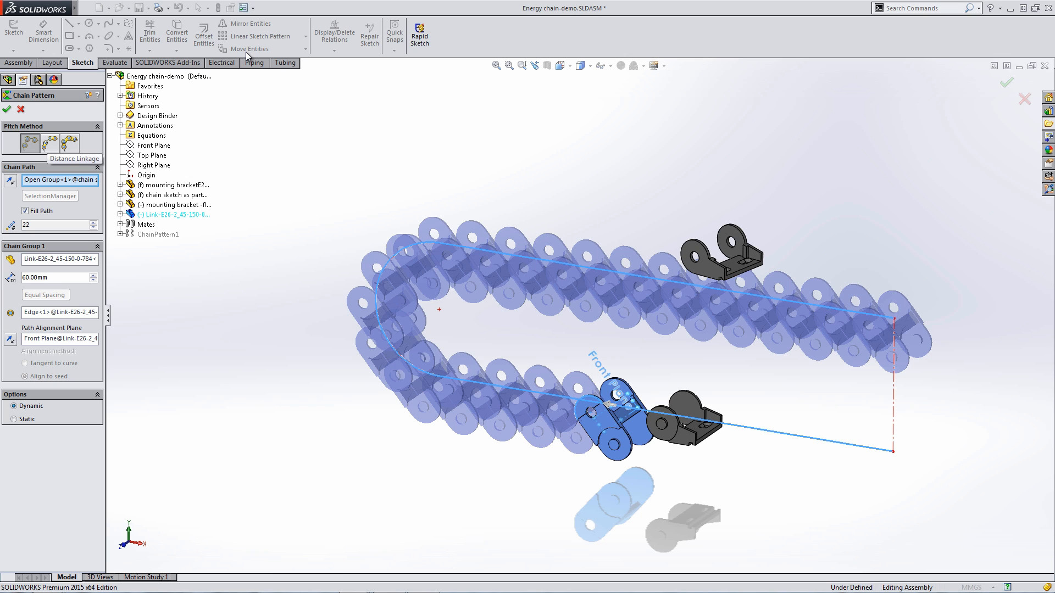
pyautogui.click(49, 143)
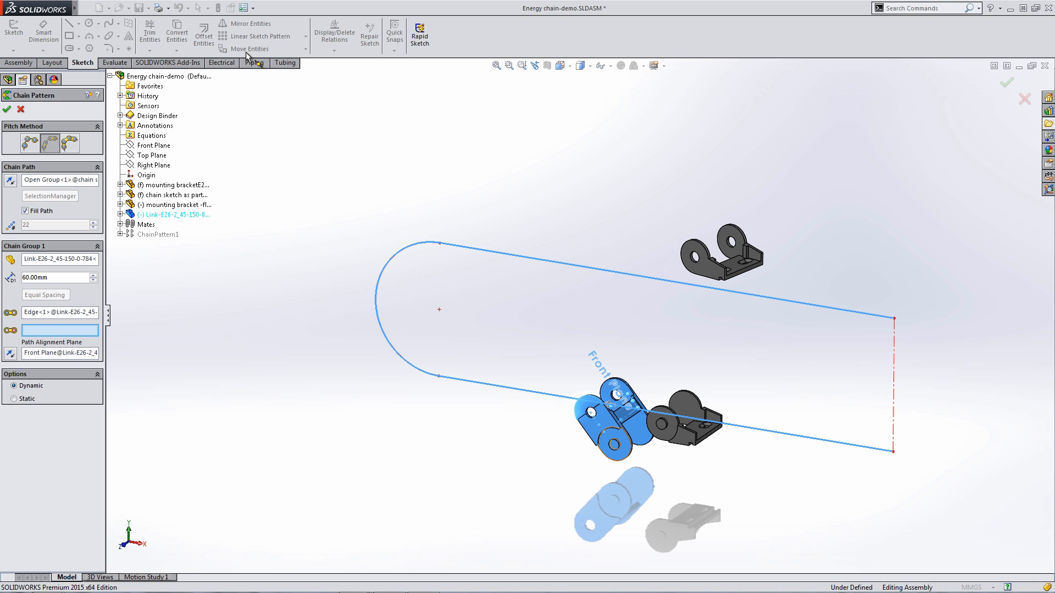
pyautogui.press('Return')
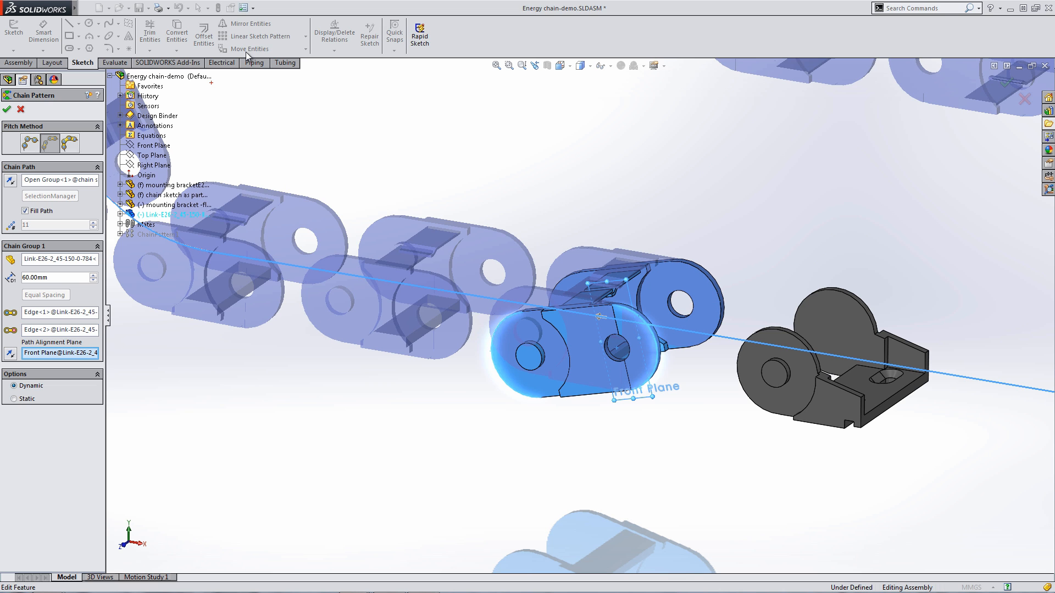
pyautogui.press('Return')
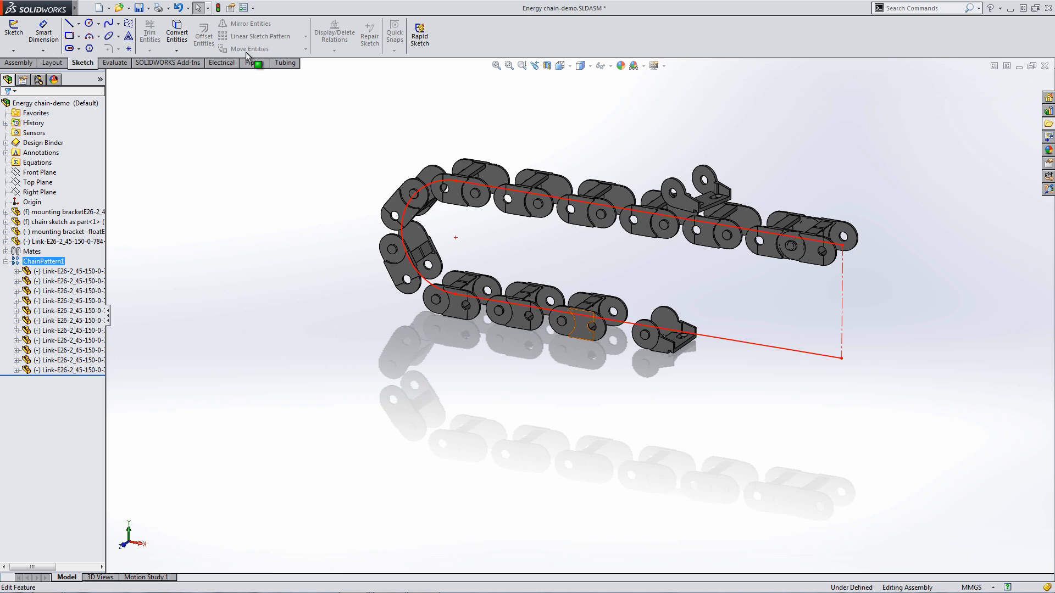
# - Examine individual links of the distance linkage pattern along the lower and upper runs
pyautogui.click(581, 325)
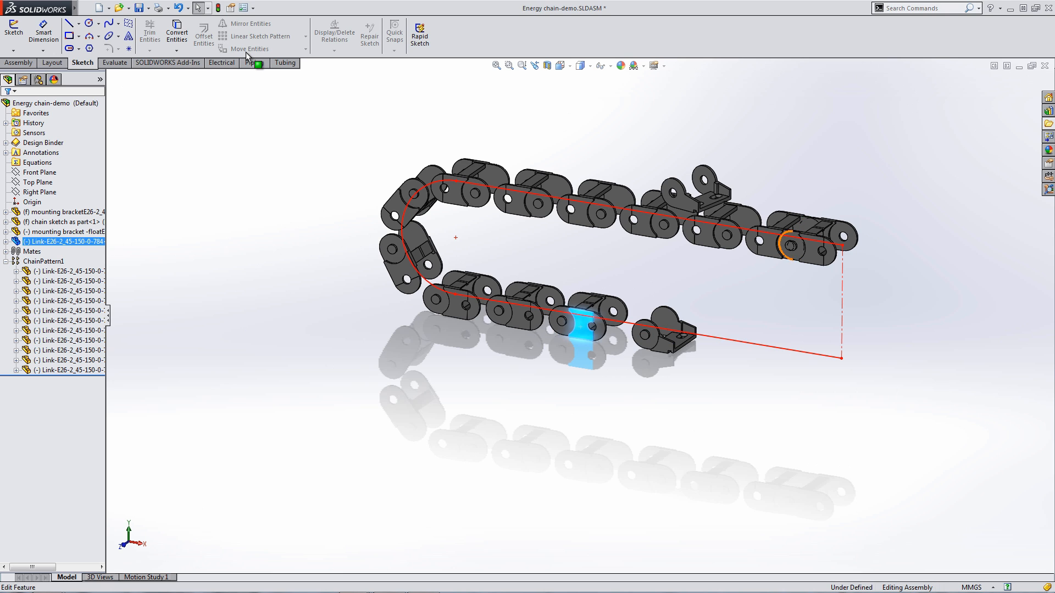
pyautogui.click(769, 243)
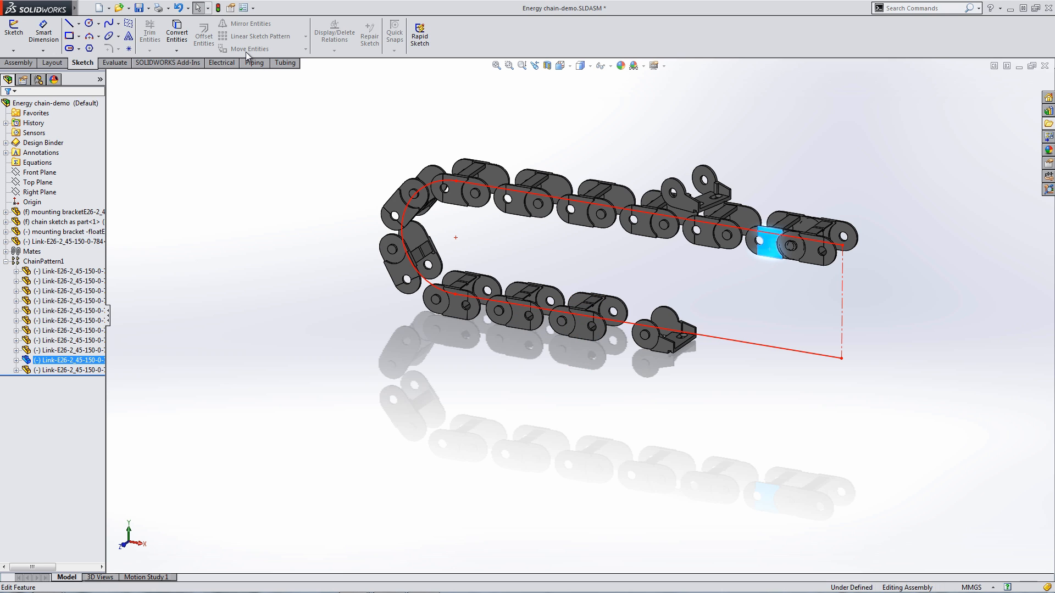
pyautogui.click(455, 304)
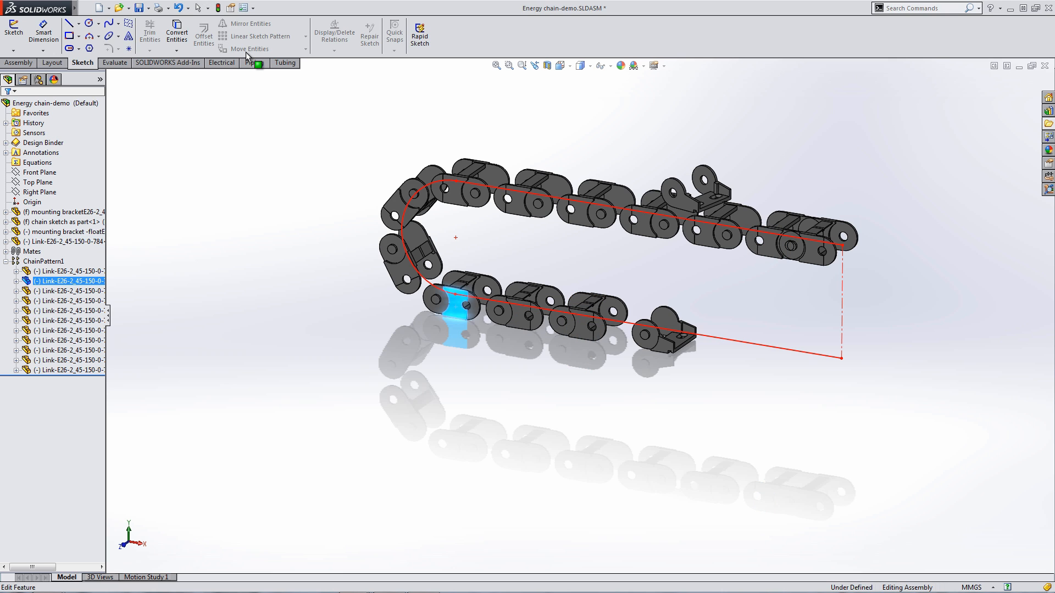
pyautogui.press('Escape')
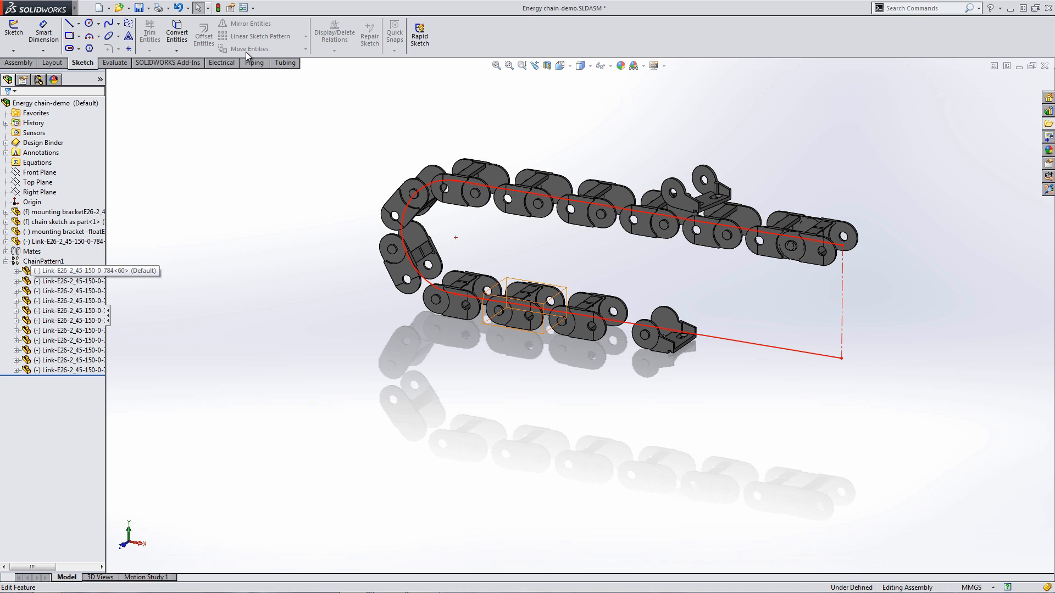
pyautogui.click(68, 271)
# - Edit the energy chain's chain pattern to use the Connected Linkage pitch method
pyautogui.rightClick(38, 262)
pyautogui.click(48, 233)
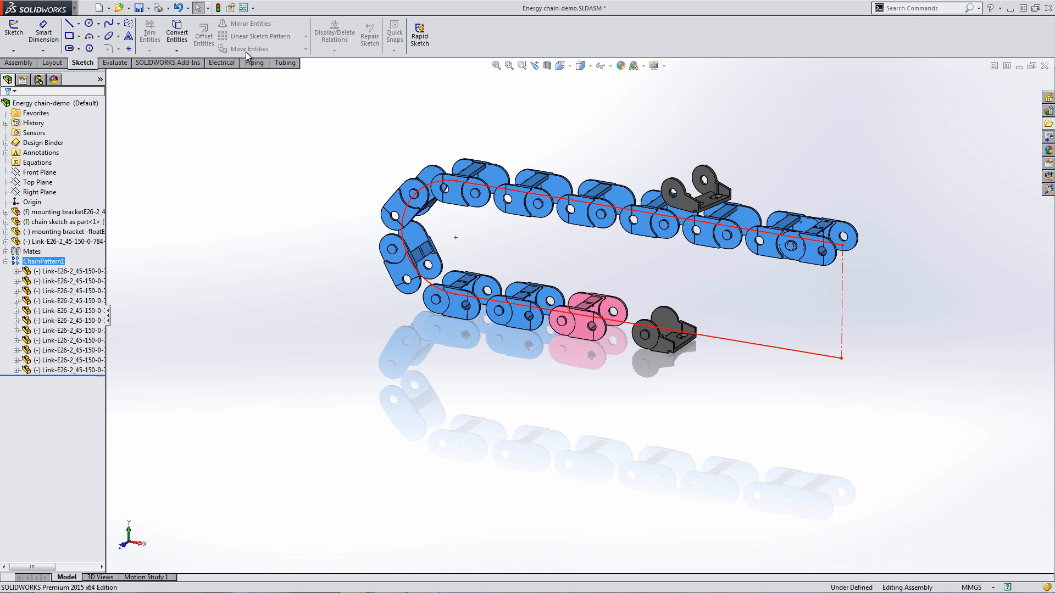
pyautogui.click(69, 144)
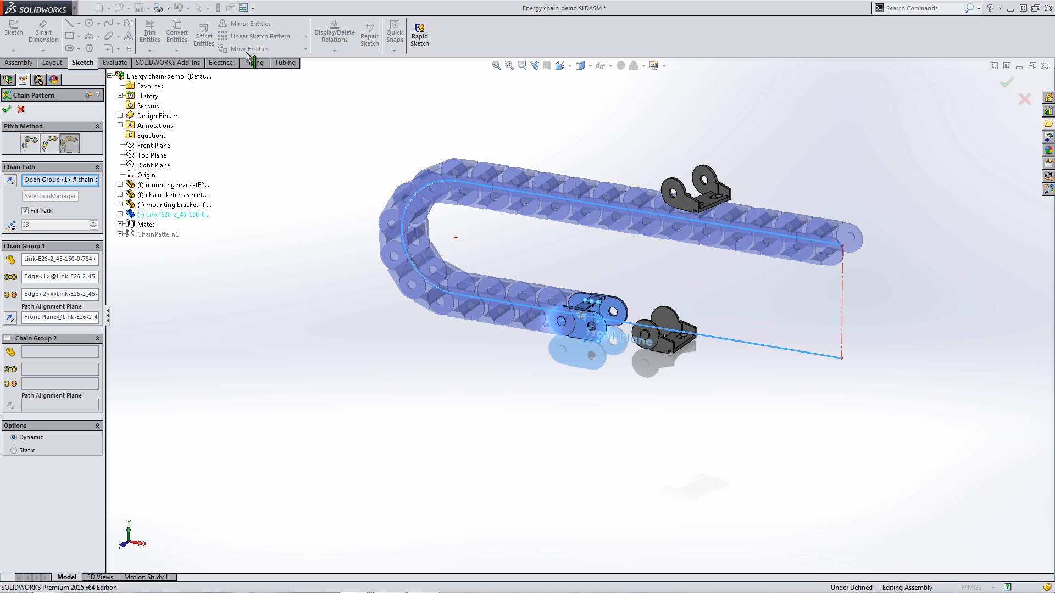
# - Turn off Fill Path and set the number of chain link instances to 19
pyautogui.scroll(-4, 579, 326)
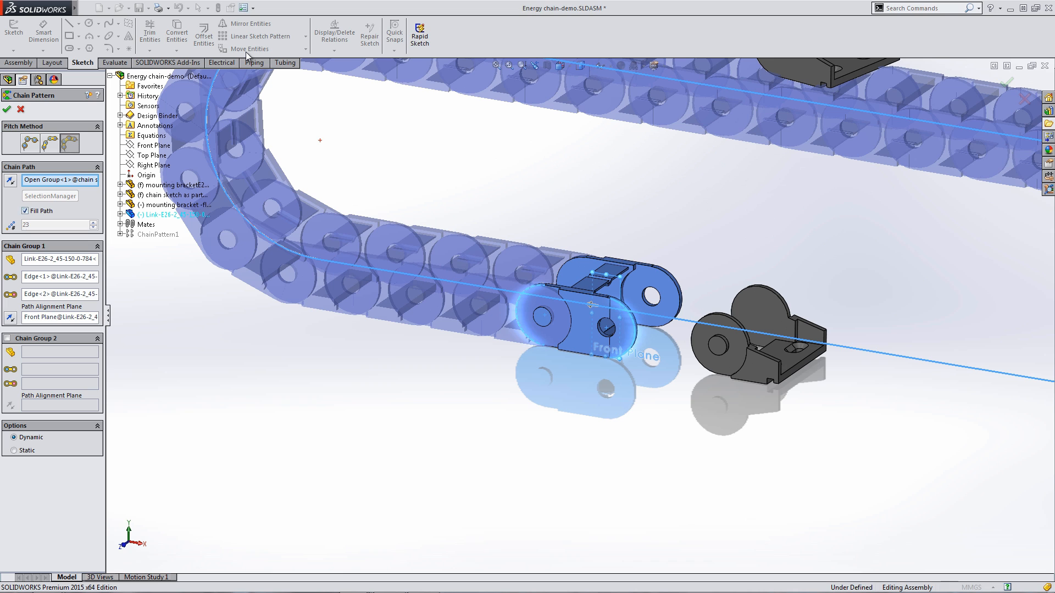
pyautogui.click(25, 211)
pyautogui.write('19')
pyautogui.press('Return')
pyautogui.scroll(2, 725, 406)
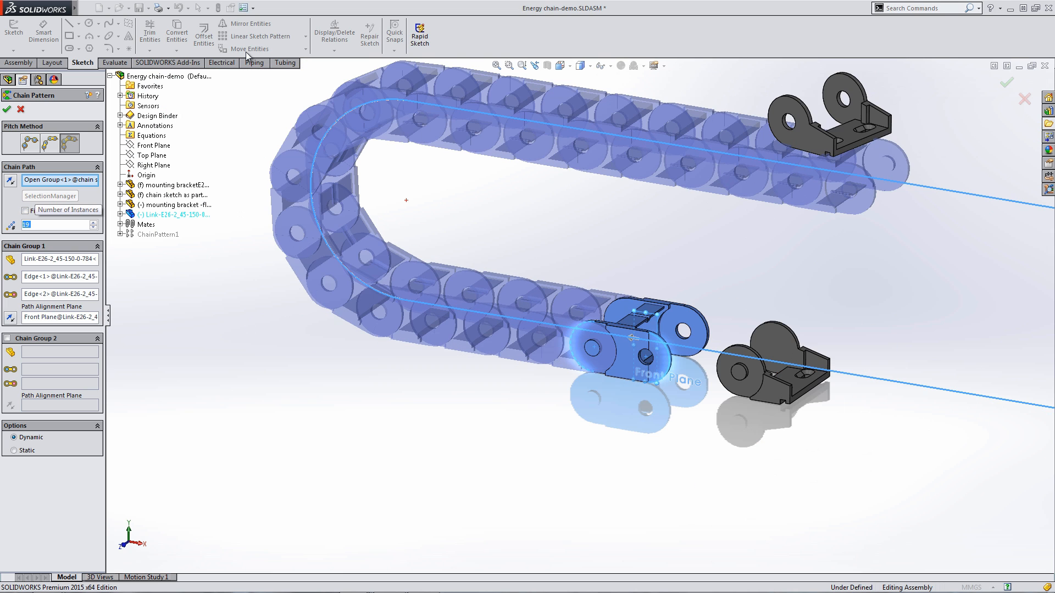
pyautogui.scroll(-3, 666, 355)
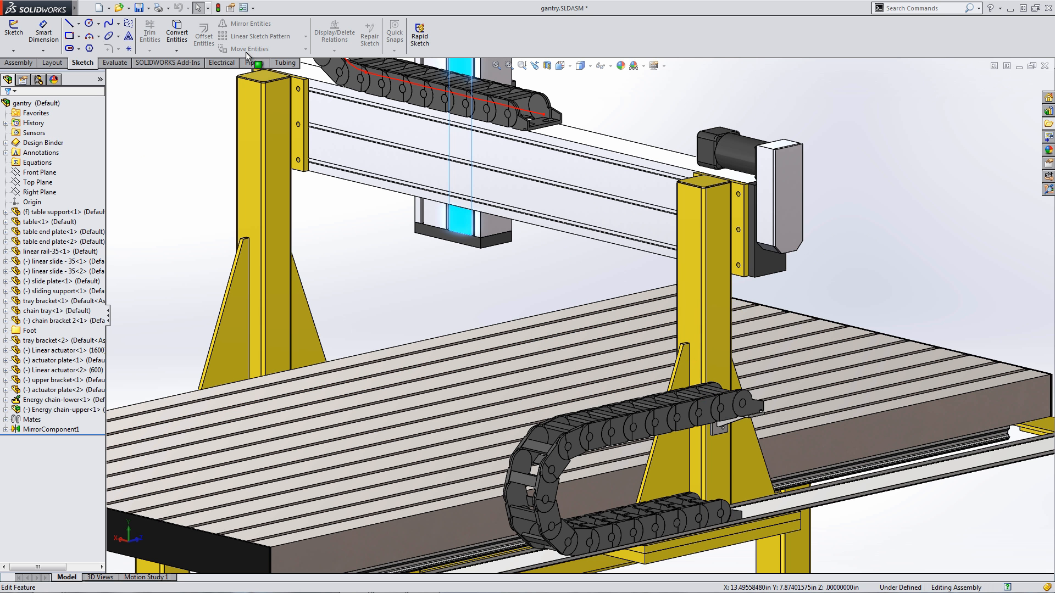
# - Open the Energy chain-lower subassembly from the gantry in its own window and pull its path sketch to test the chain's motion
pyautogui.click(55, 400)
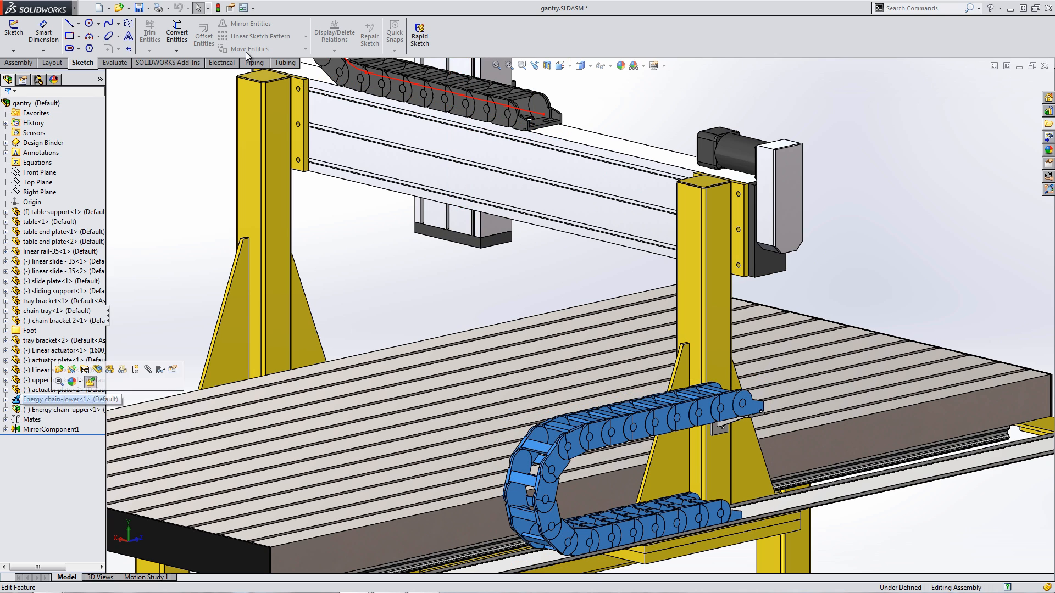
pyautogui.click(59, 370)
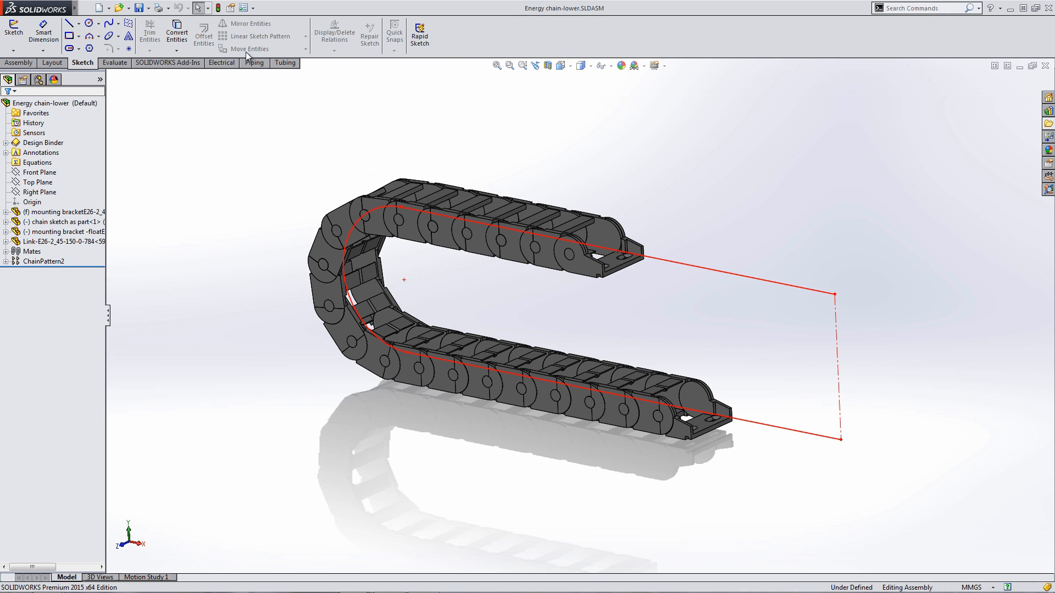
pyautogui.moveTo(835, 294)
pyautogui.mouseDown()
pyautogui.moveTo(671, 261)
pyautogui.moveTo(970, 319)
pyautogui.moveTo(735, 274)
pyautogui.moveTo(797, 286)
pyautogui.mouseUp()
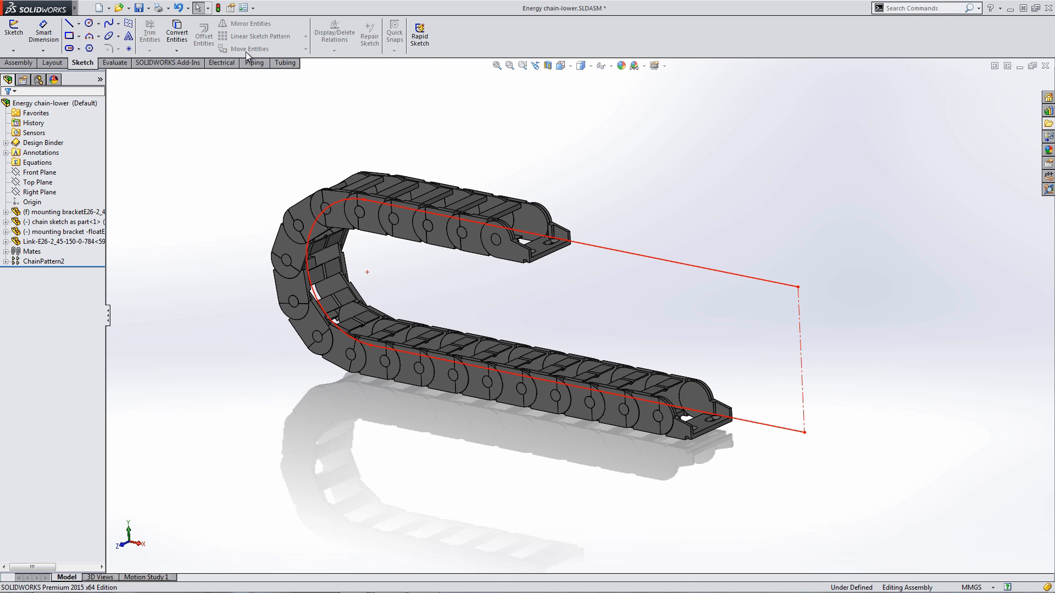
# - Close the Energy chain-lower assembly without saving its changes
pyautogui.click(1032, 66)
pyautogui.click(999, 80)
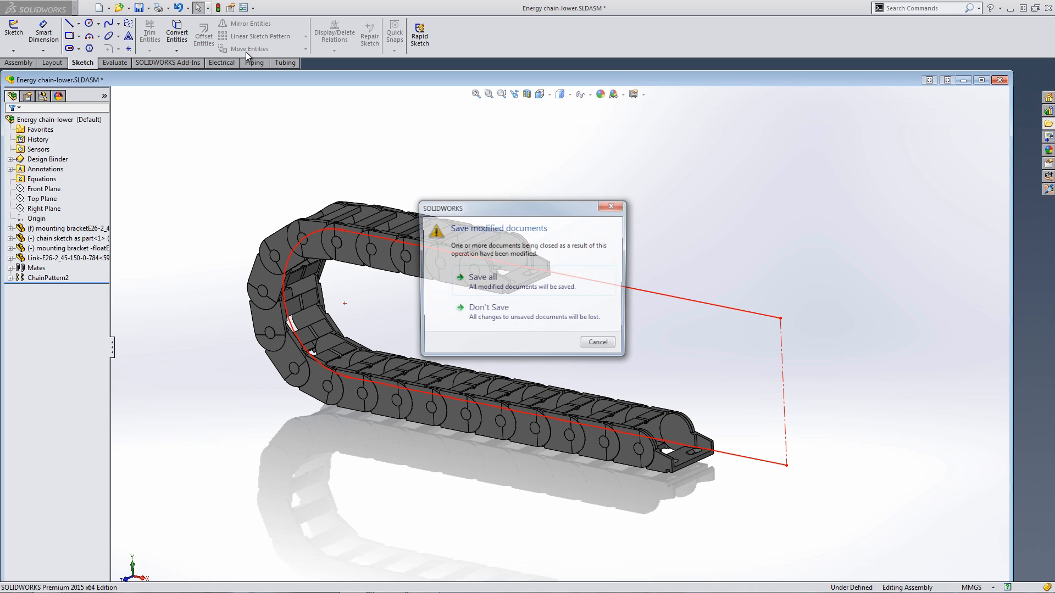
pyautogui.click(497, 310)
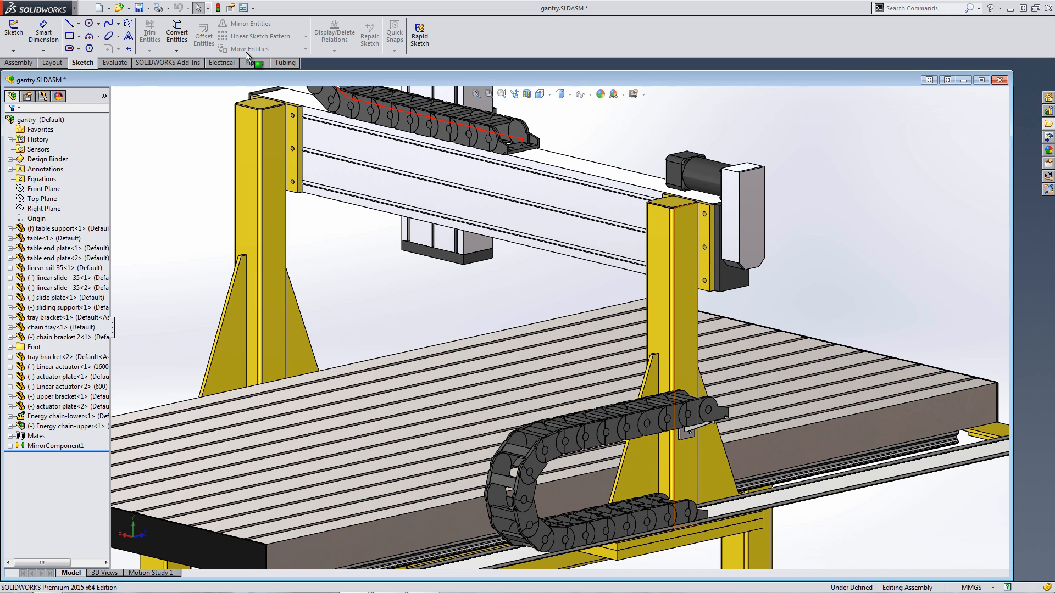
# - Move the gantry's sliding support to test the chain's motion, and close the gantry and chain and sprocket assemblies
pyautogui.moveTo(685, 356)
pyautogui.mouseDown()
pyautogui.moveTo(505, 396)
pyautogui.moveTo(683, 358)
pyautogui.mouseUp()
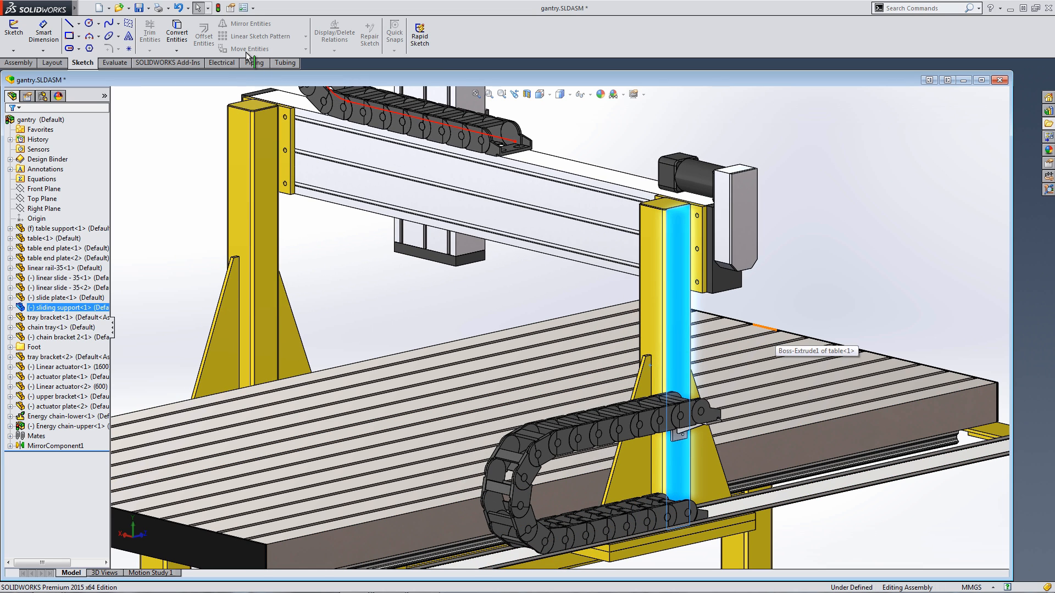
pyautogui.scroll(2, 765, 328)
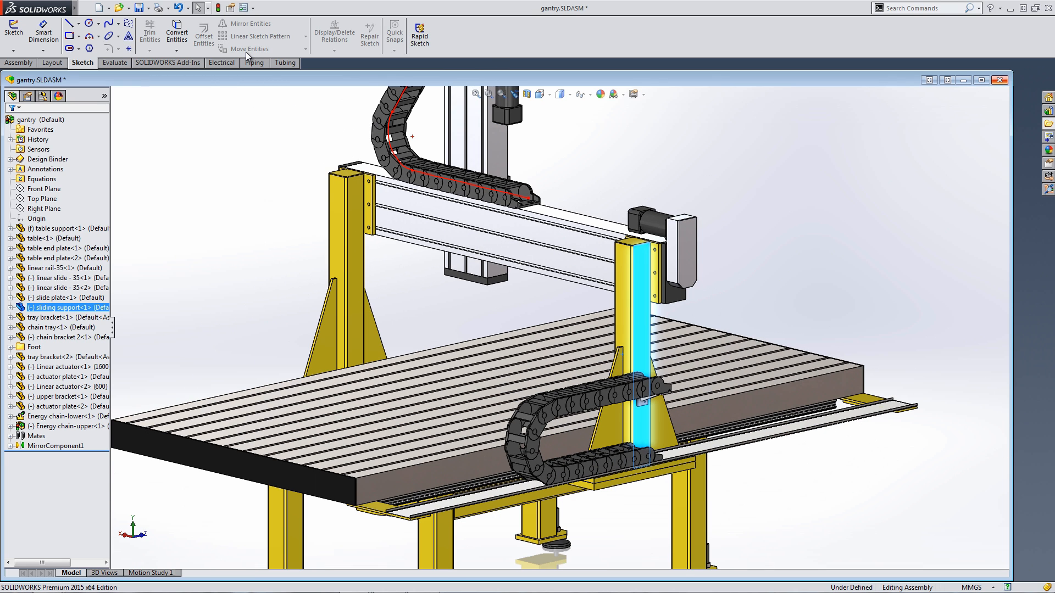
pyautogui.hotkey('ctrl', 'w')
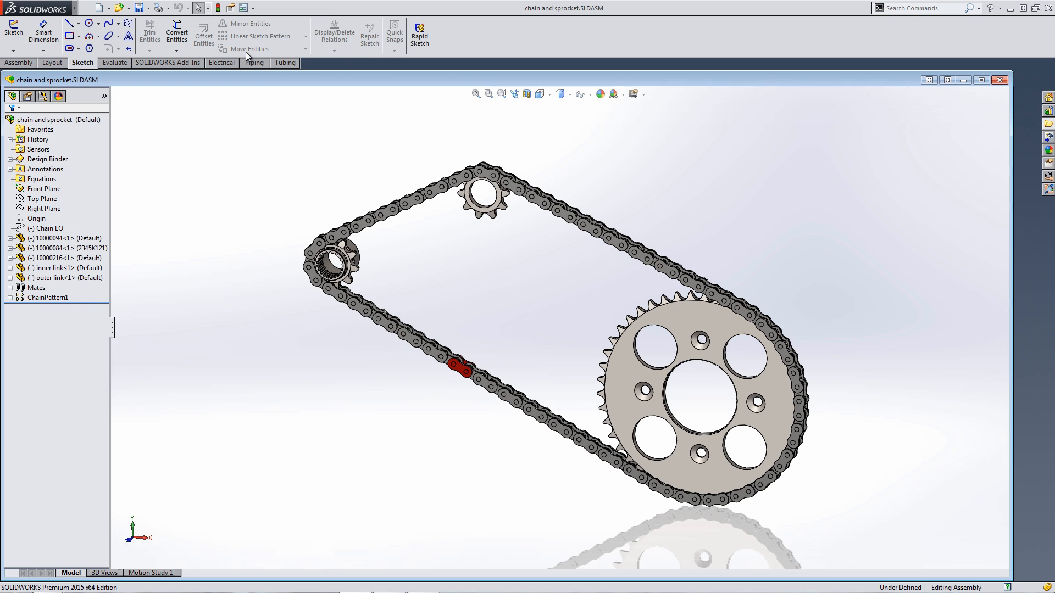
pyautogui.hotkey('ctrl', 'w')
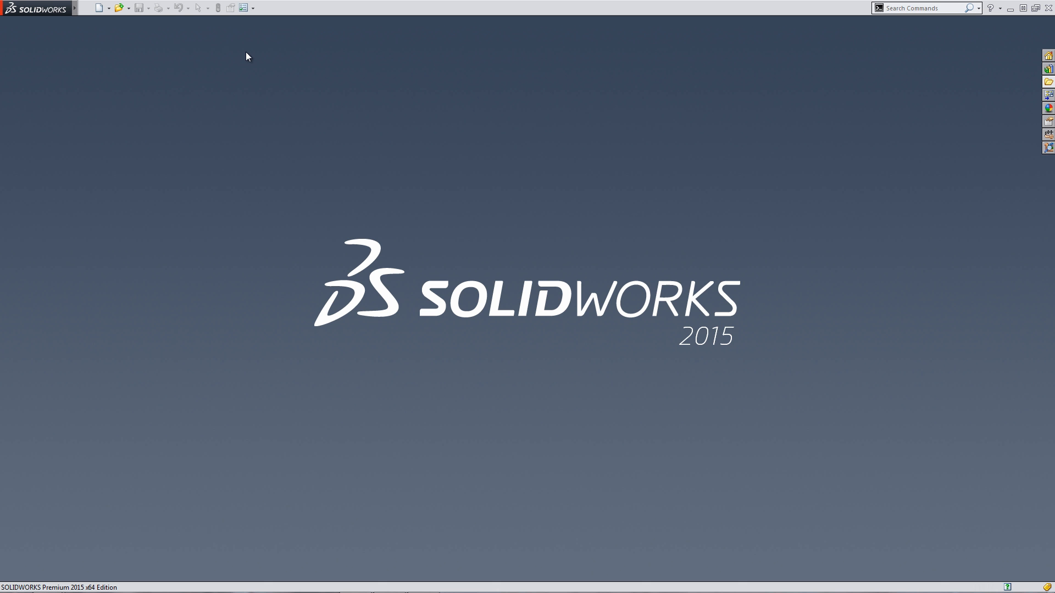
# - Open the Shoe Last part from the 15 - Surfacing folder and start editing Sketch1 in the front view
pyautogui.click(1048, 82)
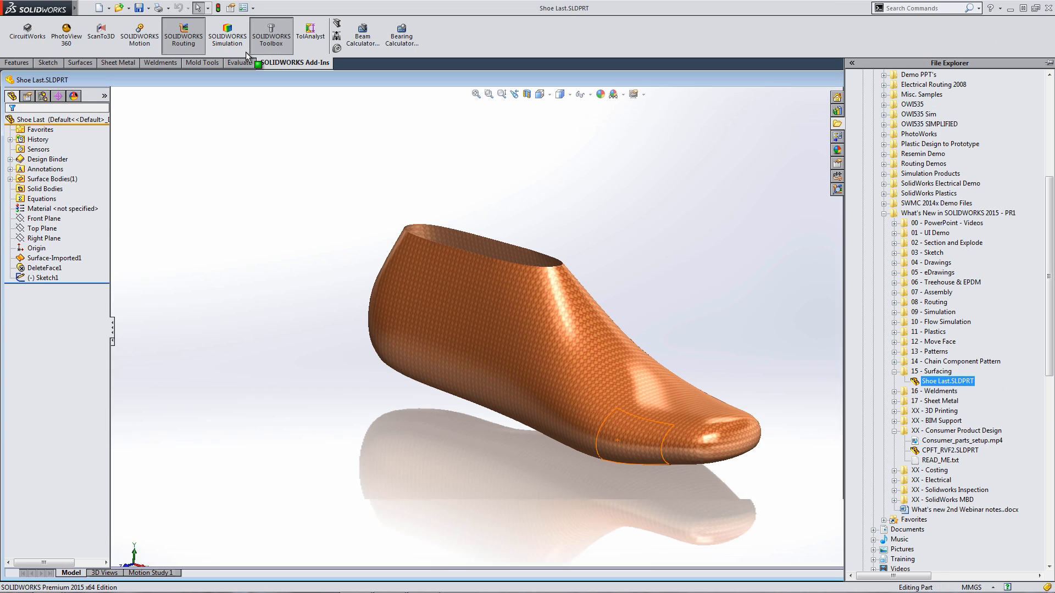
pyautogui.click(44, 278)
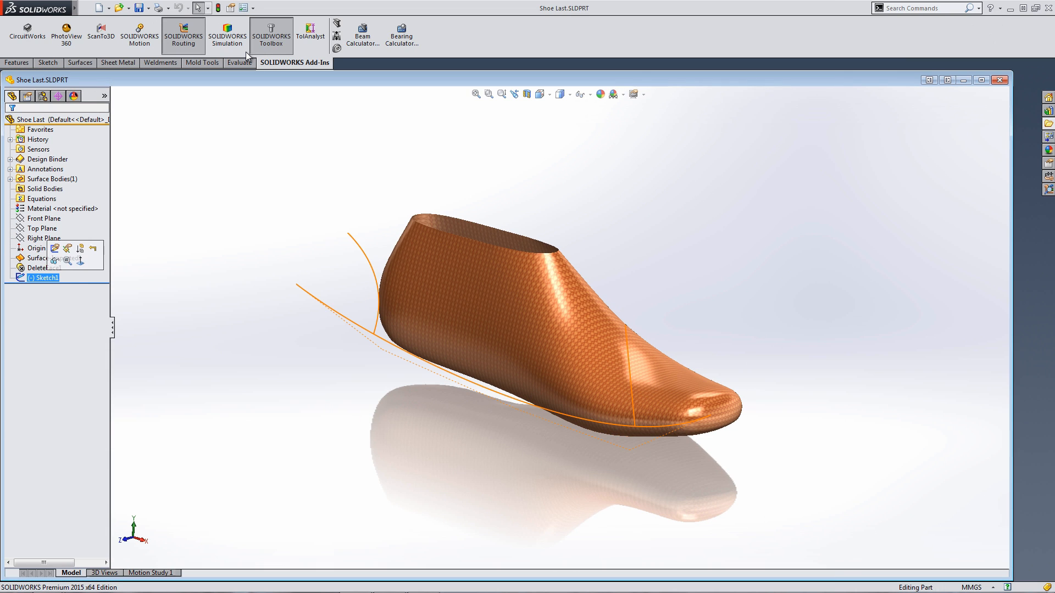
pyautogui.click(56, 248)
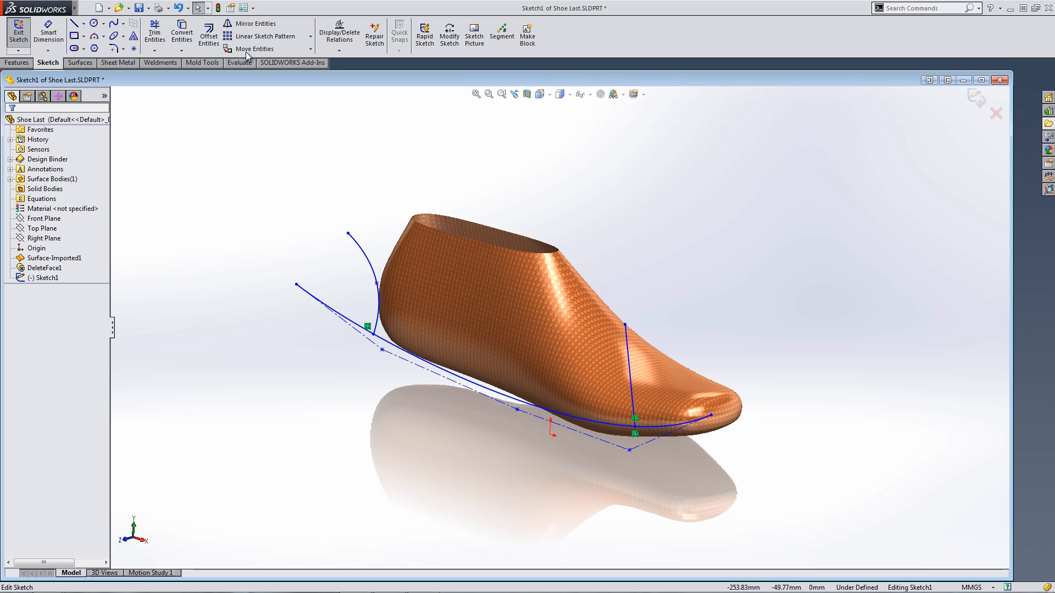
pyautogui.press('space')
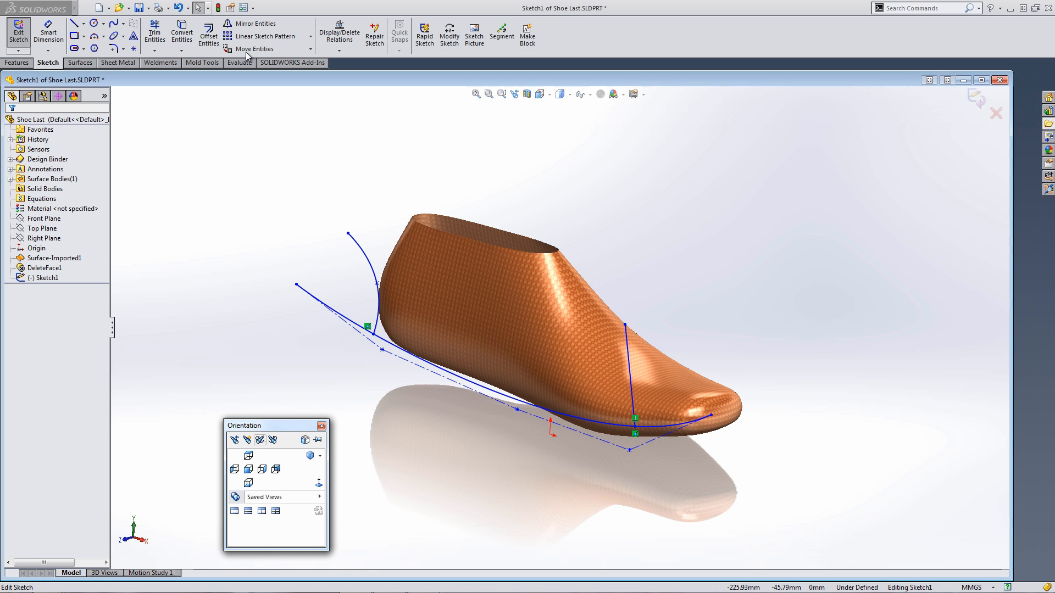
pyautogui.click(248, 456)
pyautogui.press('space')
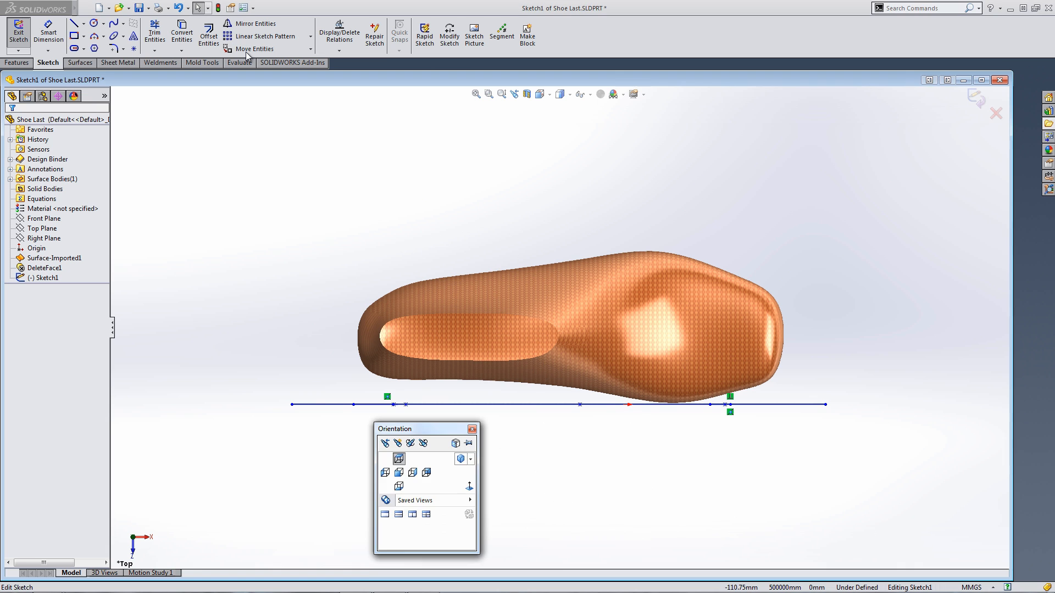
pyautogui.click(399, 473)
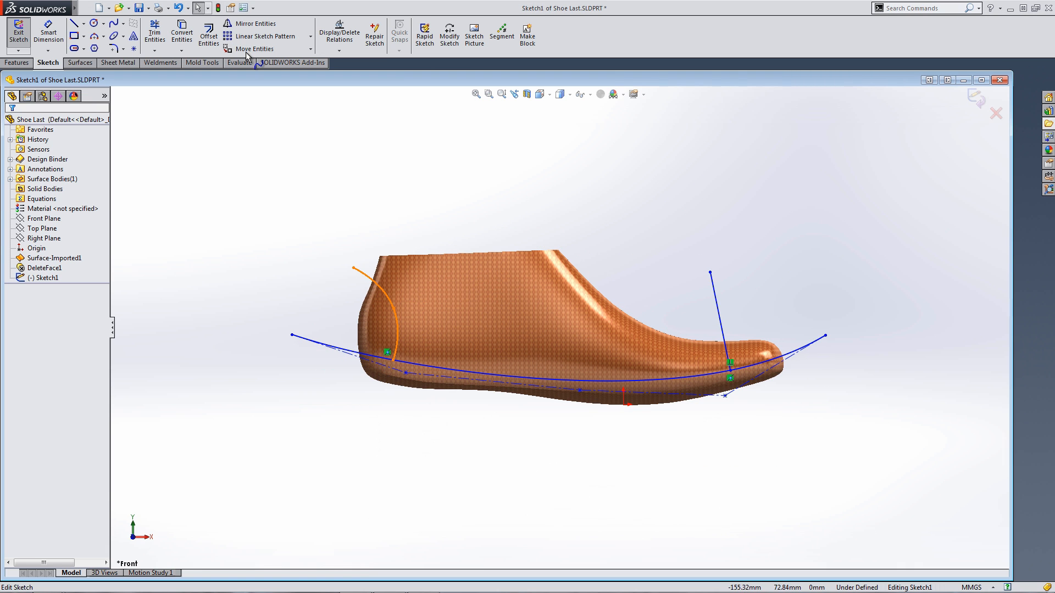
# - Select the spline at the shoe last's heel and examine its points and handles
pyautogui.click(390, 298)
pyautogui.scroll(4, 375, 335)
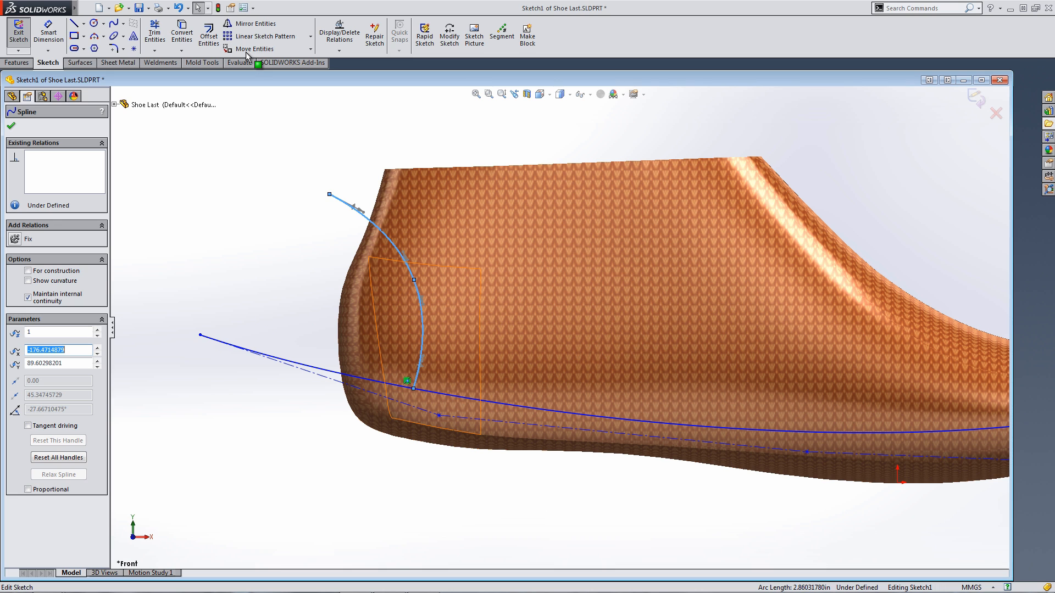
pyautogui.scroll(-2, 558, 327)
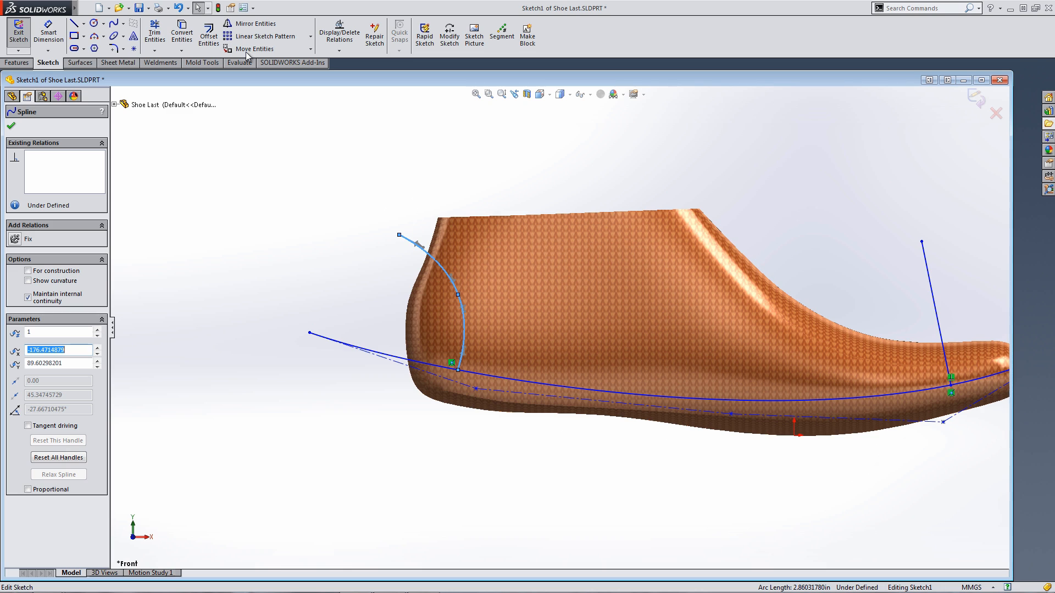
pyautogui.scroll(-2, 558, 328)
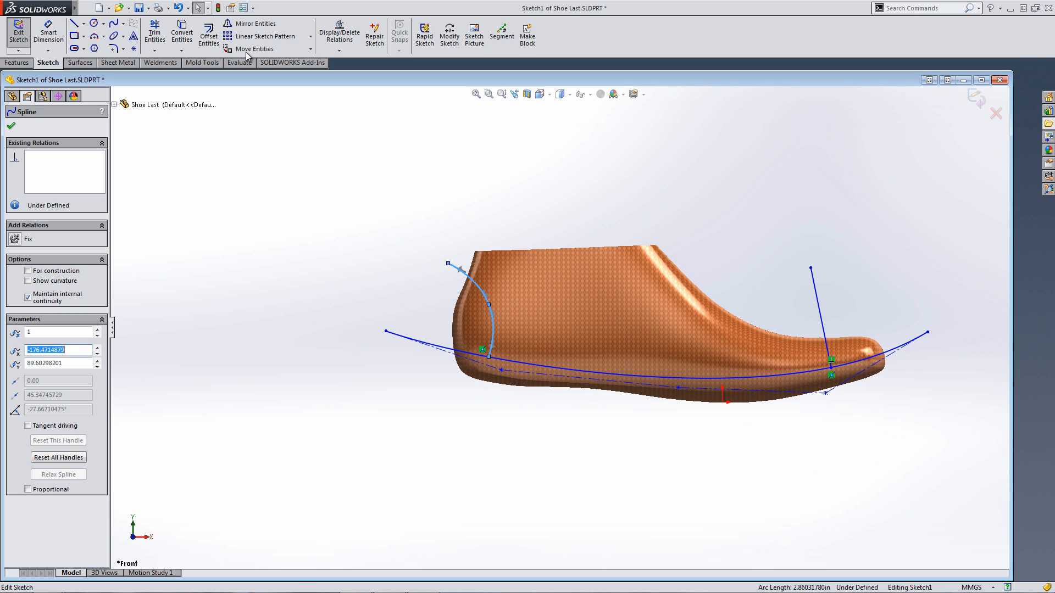
# - Sketch a style spline with five control vertices in the empty area beside the heel, and pull its middle vertex upward
pyautogui.press('s')
pyautogui.click(344, 204)
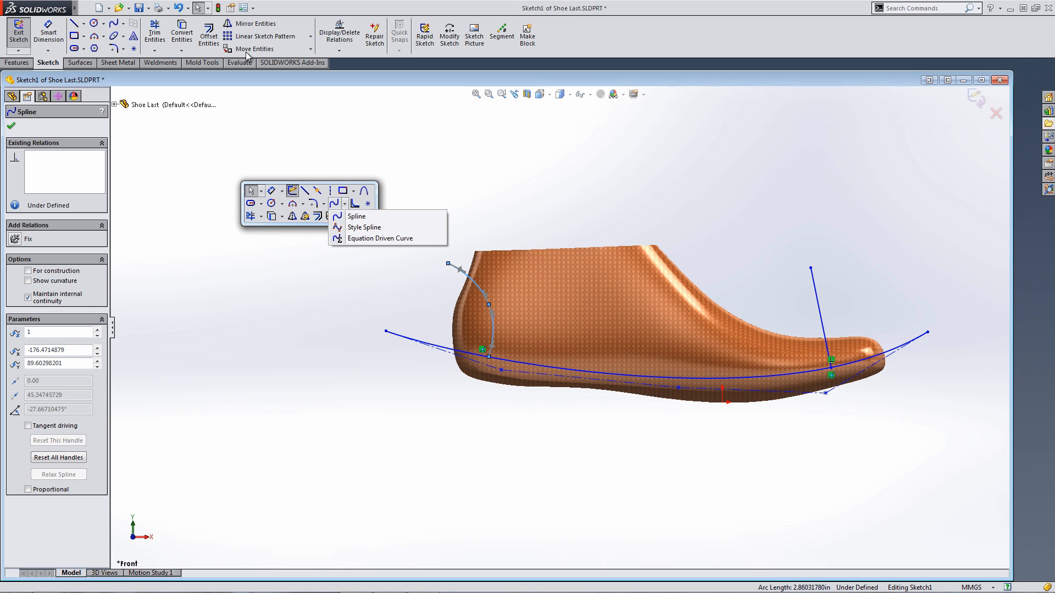
pyautogui.click(364, 224)
pyautogui.click(167, 159)
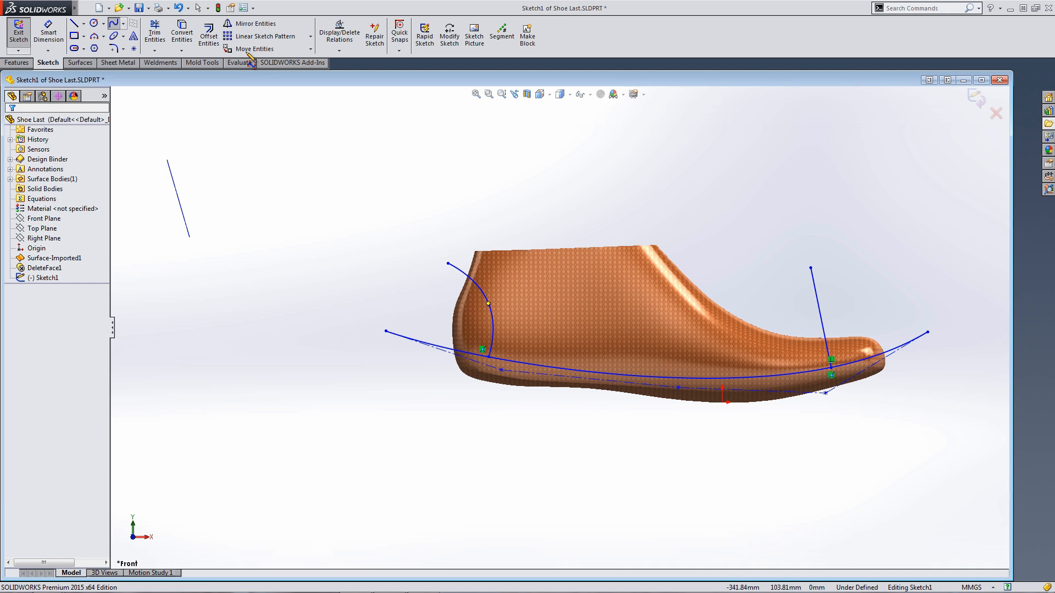
pyautogui.click(191, 241)
pyautogui.click(245, 192)
pyautogui.click(331, 258)
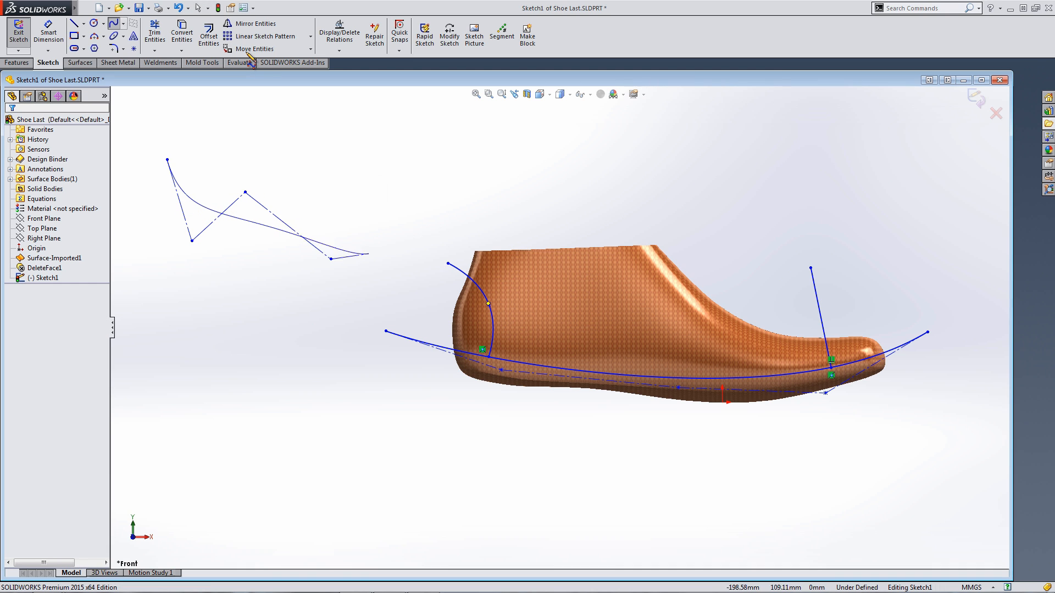
pyautogui.click(435, 195)
pyautogui.press('Escape')
pyautogui.moveTo(245, 189); pyautogui.dragTo(321, 106)
# - Show curvature combs on the new style spline, and delete the spline after viewing them
pyautogui.rightClick(291, 189)
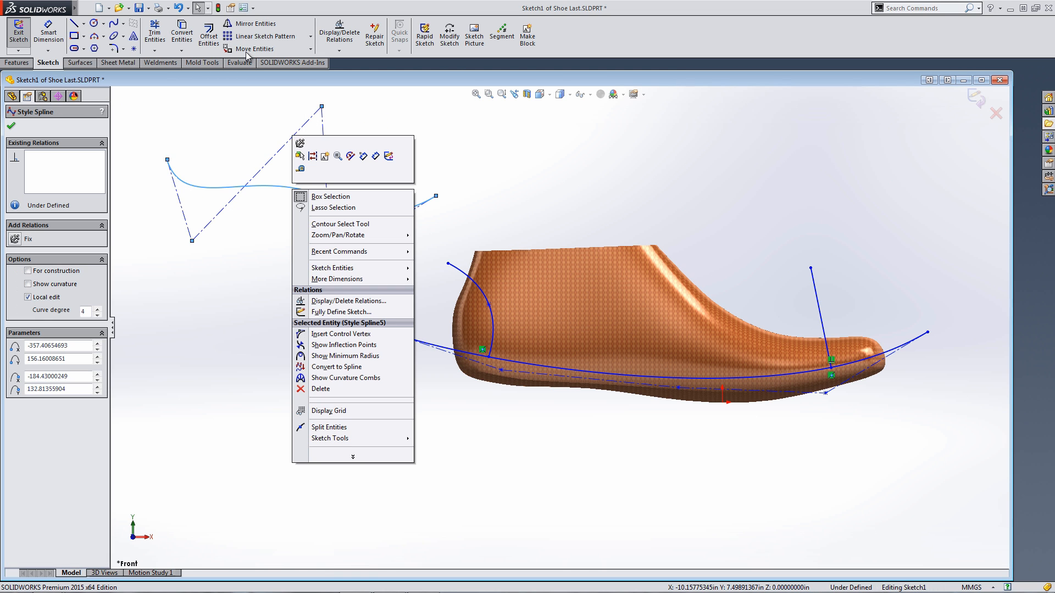
pyautogui.press('Return')
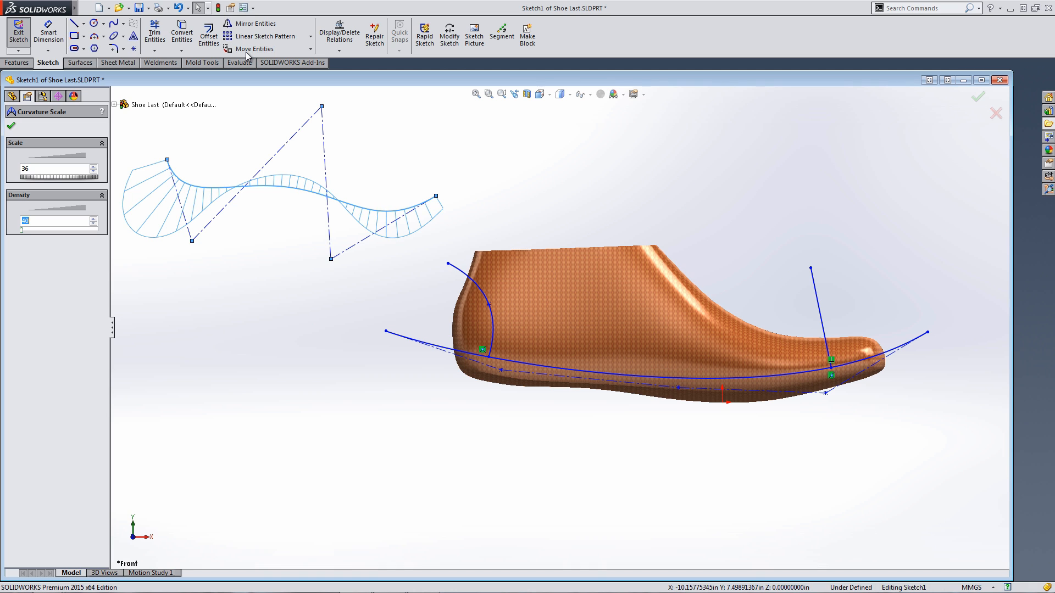
pyautogui.press('Return')
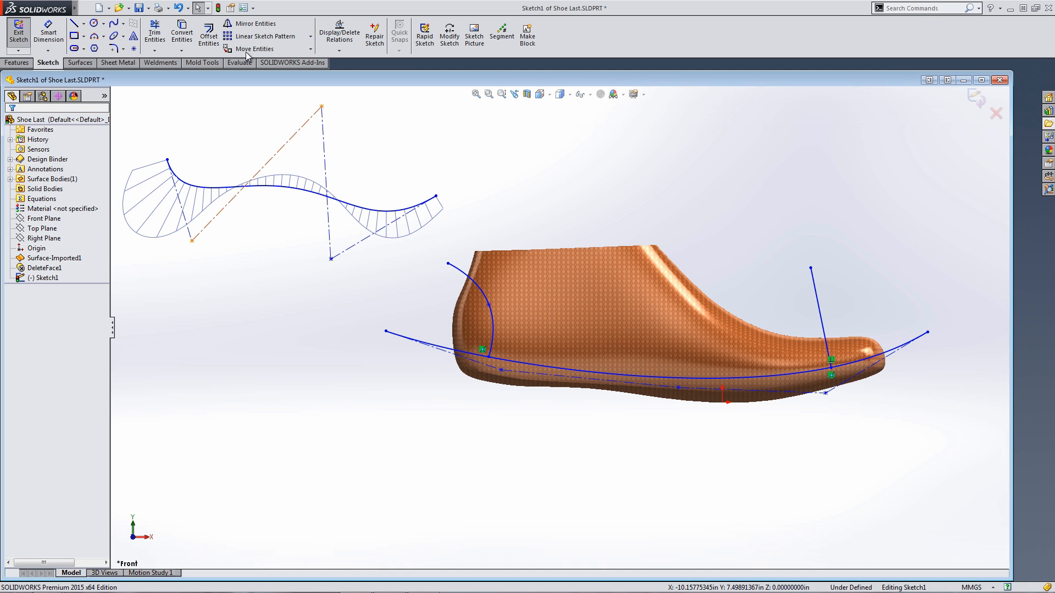
pyautogui.click(289, 187)
pyautogui.press('Delete')
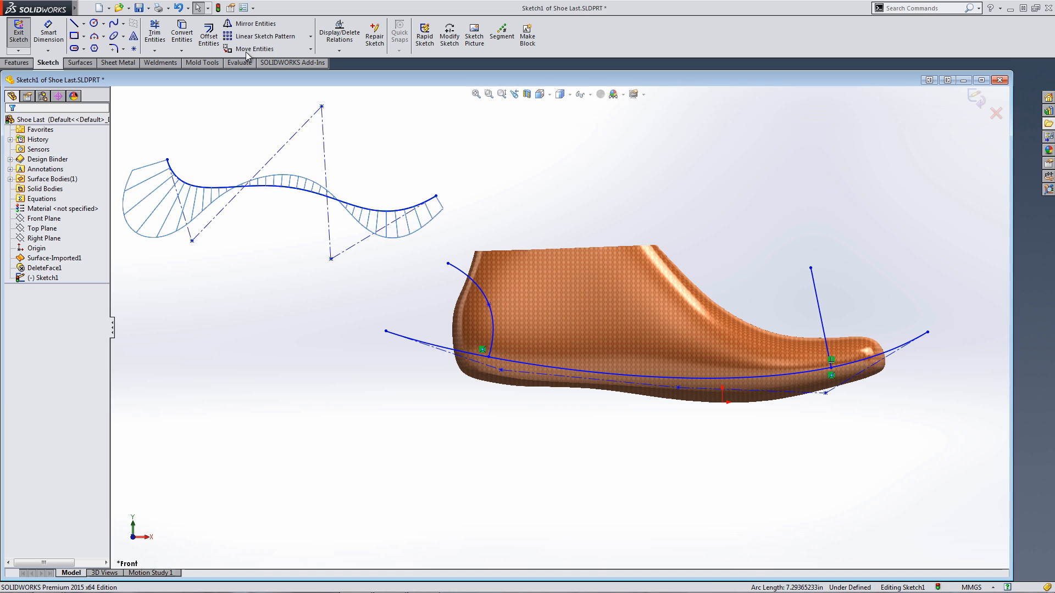
# - Convert the heel spline to a style spline and set its curve degree to 4
pyautogui.scroll(-3, 454, 281)
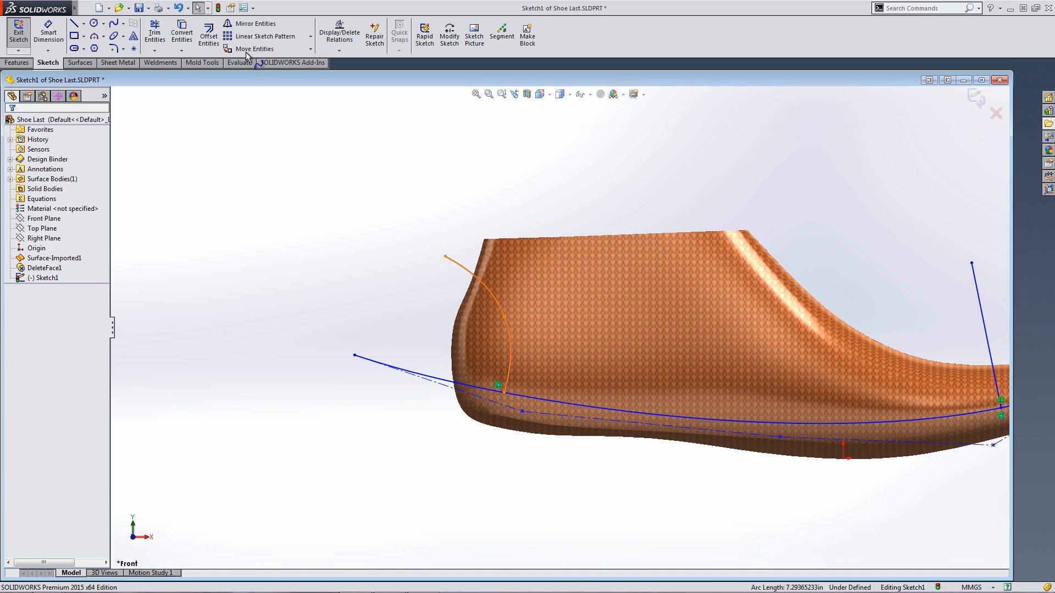
pyautogui.rightClick(466, 267)
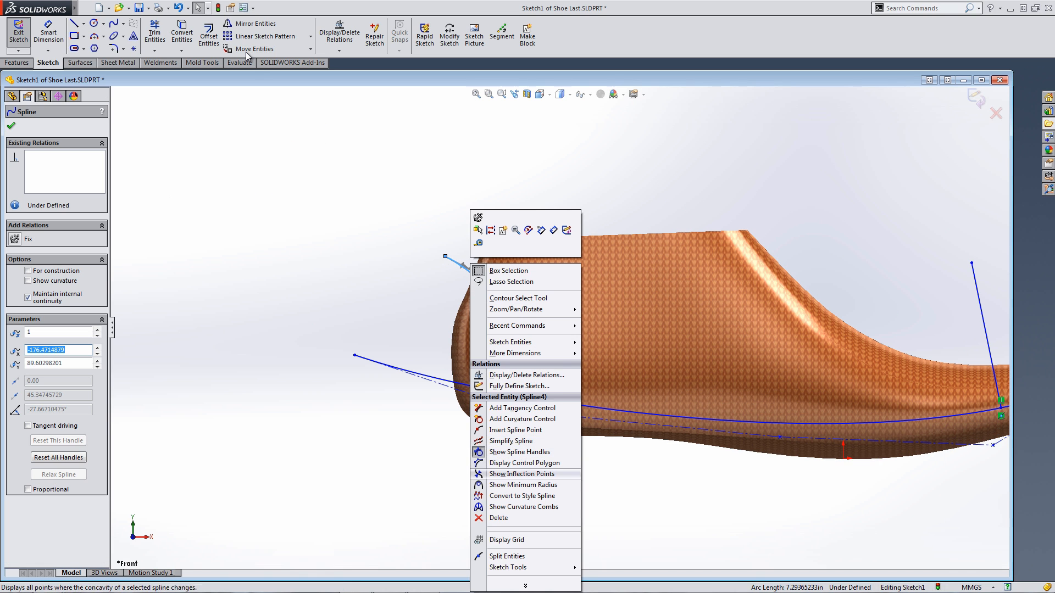
pyautogui.click(522, 495)
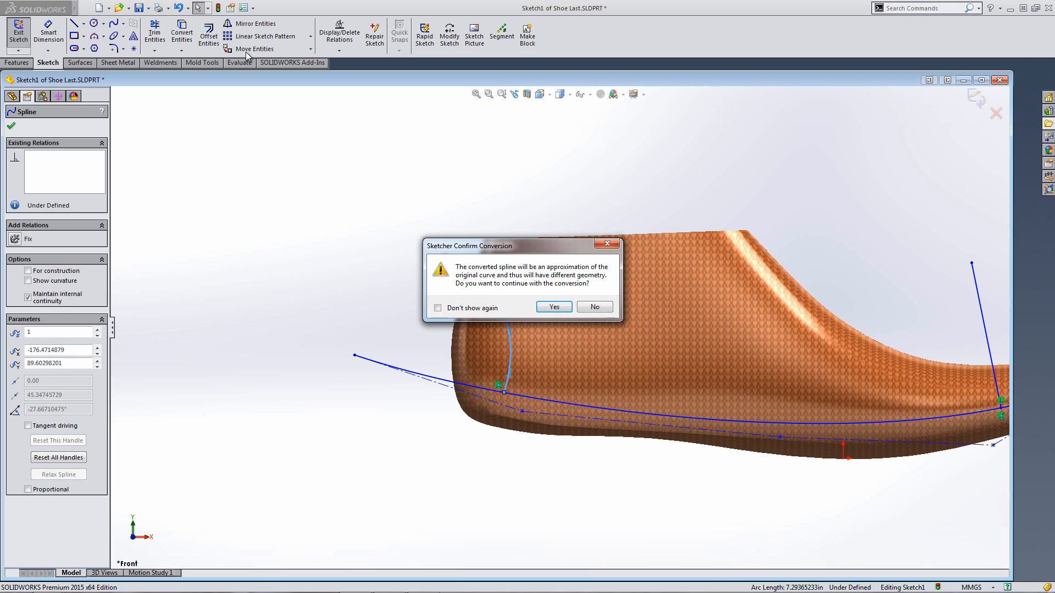
pyautogui.press('Return')
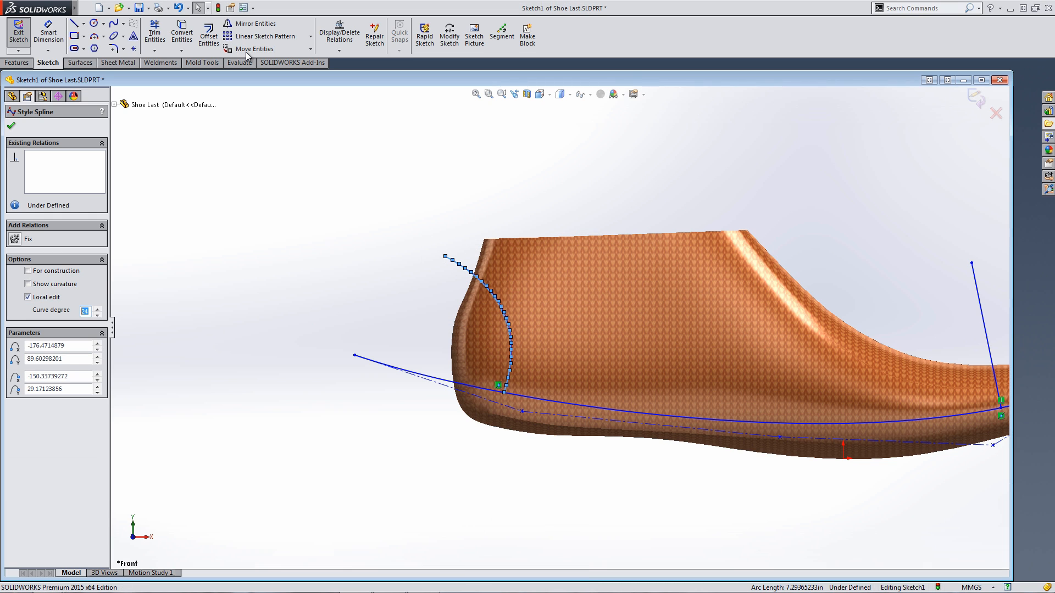
pyautogui.write('14')
pyautogui.write('4')
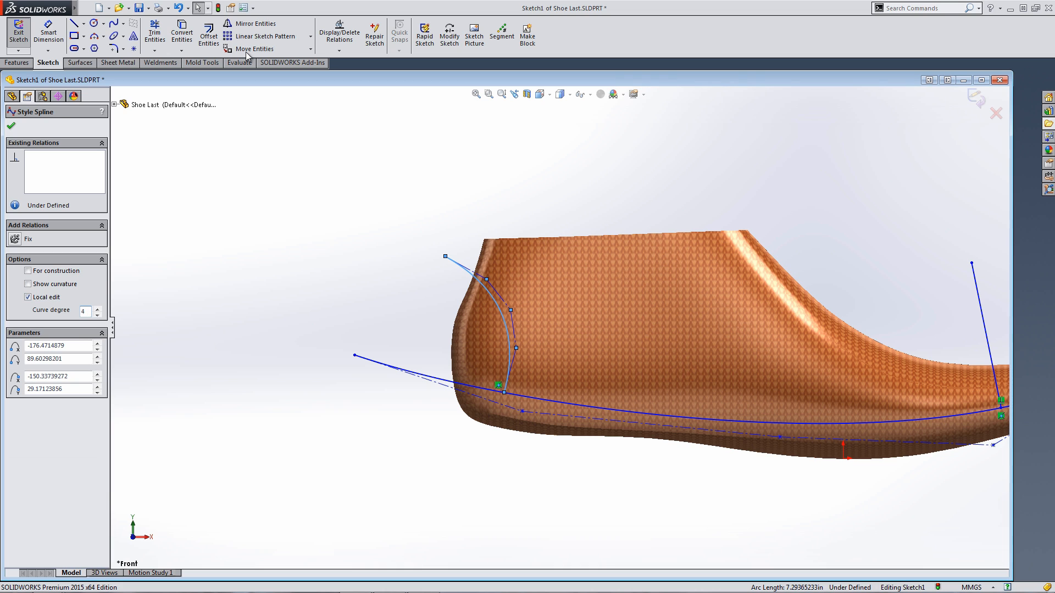
# - Show curvature combs on the heel's style spline and accept the comb scale and density
pyautogui.press('Return')
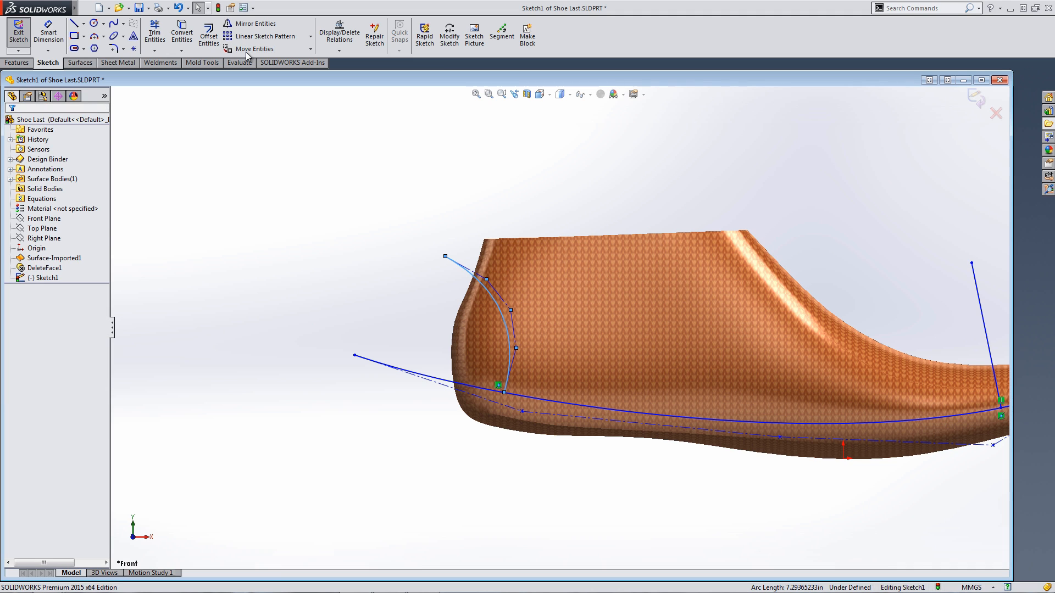
pyautogui.press('Escape')
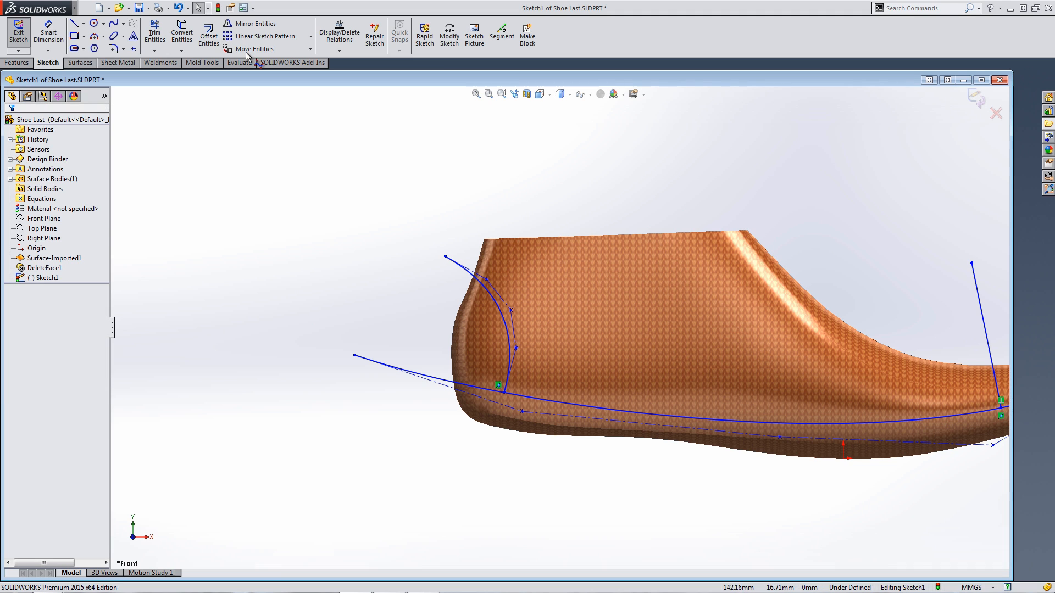
pyautogui.click(502, 313)
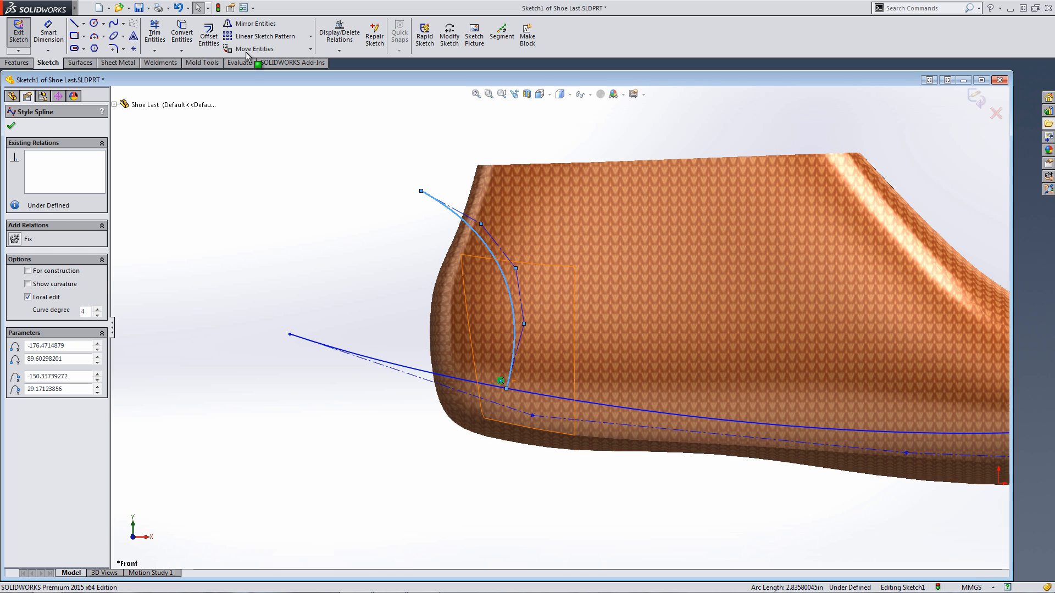
pyautogui.scroll(-3, 500, 403)
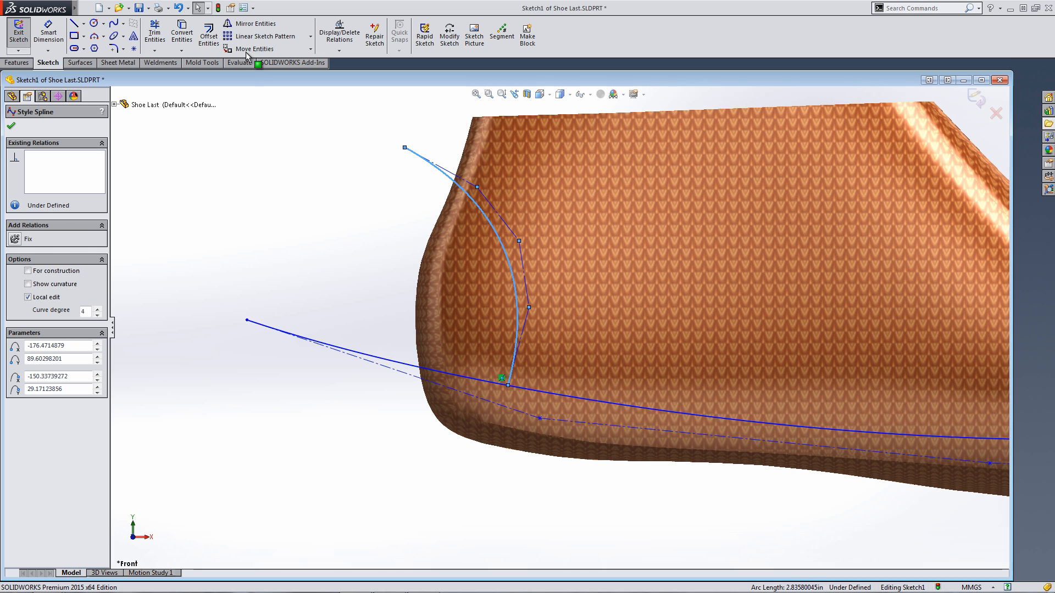
pyautogui.press('Escape')
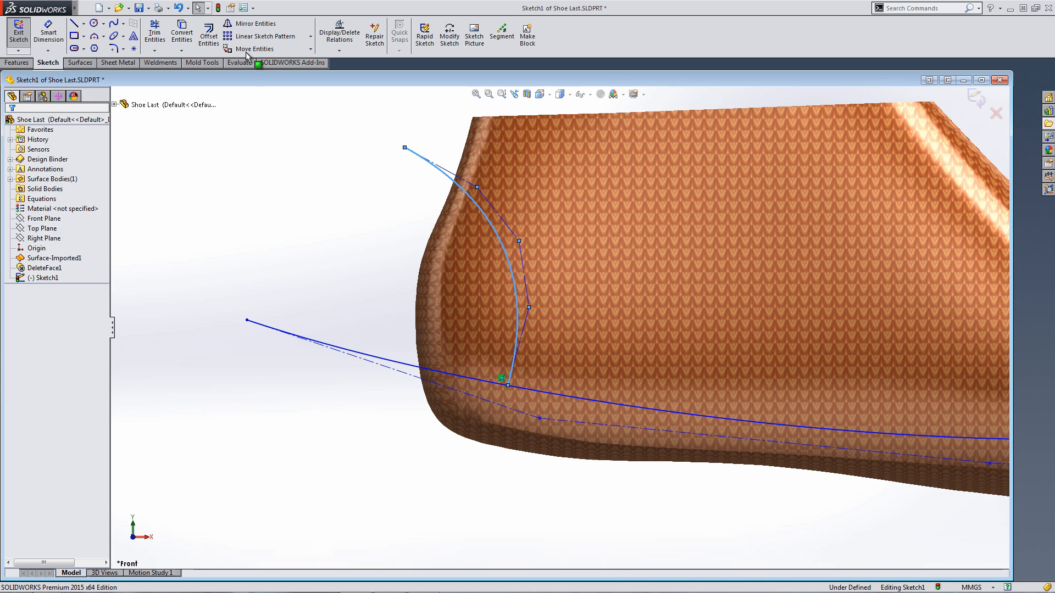
pyautogui.rightClick(467, 183)
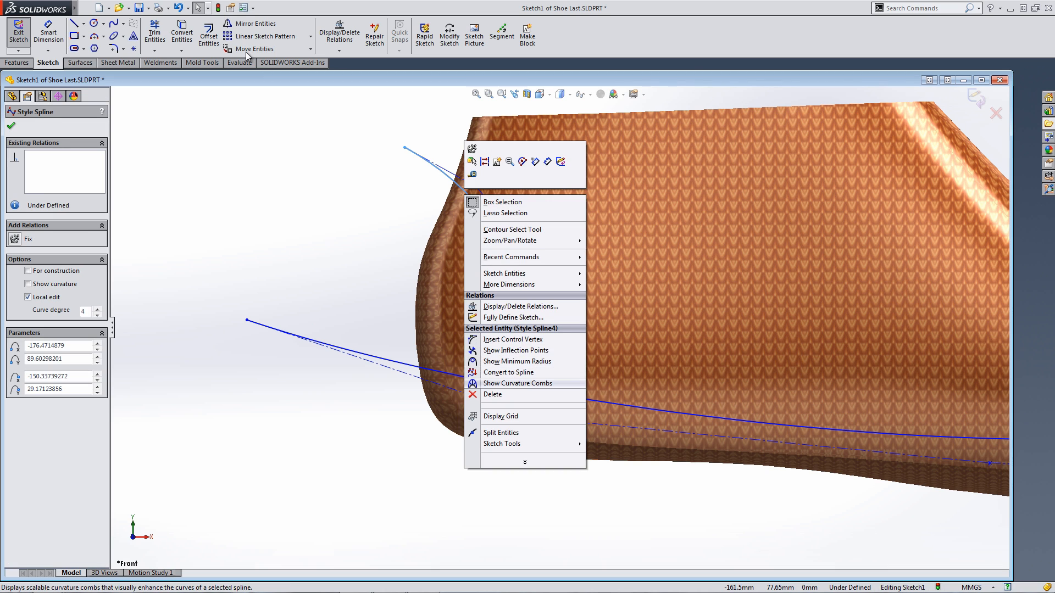
pyautogui.click(517, 383)
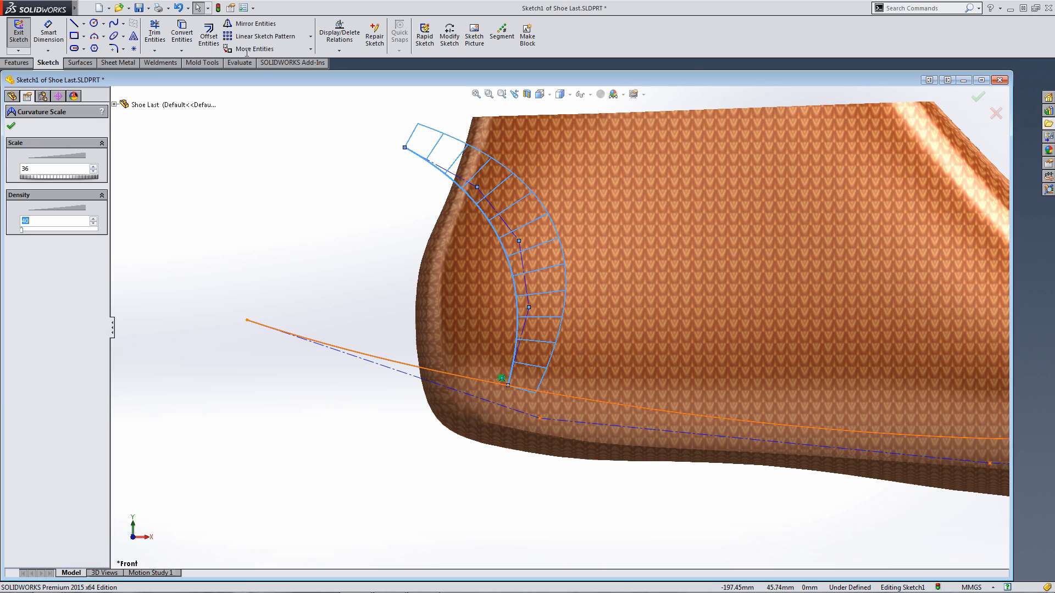
pyautogui.click(11, 126)
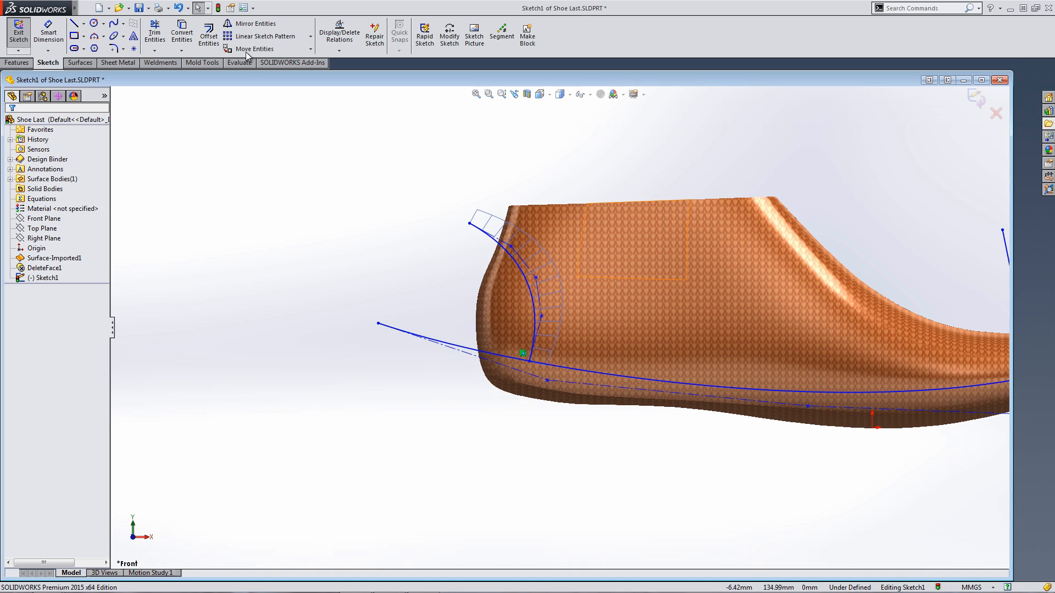
# - Split the shoe last with Sketch1, keeping all four resulting bodies and leaving the cut bodies unconsumed
pyautogui.press('z')
pyautogui.hotkey('ctrl', '7')
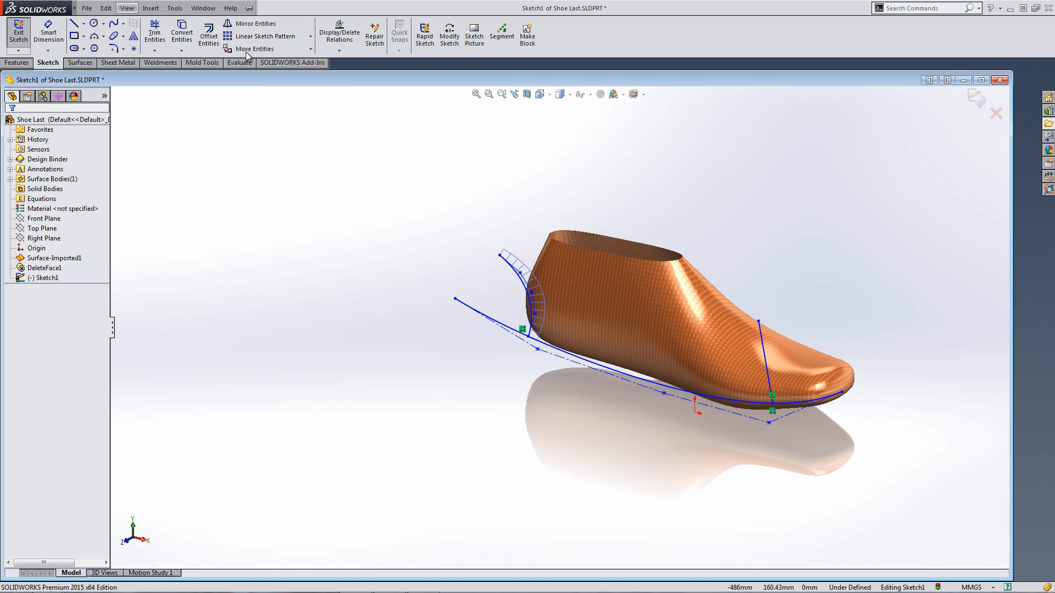
pyautogui.hotkey('alt', 'i')
pyautogui.press('Down')
pyautogui.press('Down')
pyautogui.press('Down')
pyautogui.press('Right')
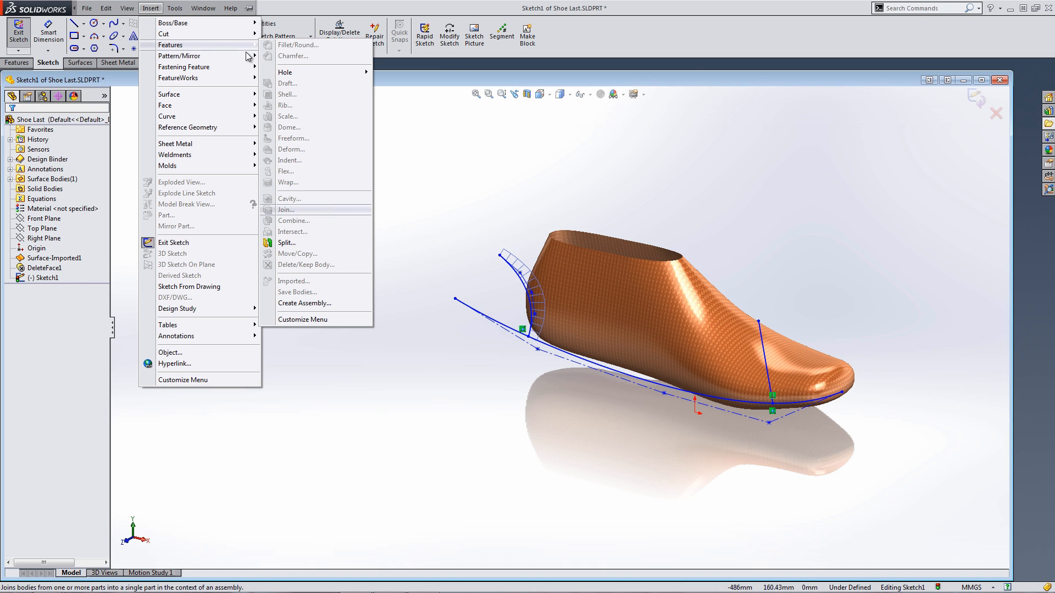
pyautogui.press('Up')
pyautogui.press('Up')
pyautogui.press('Up')
pyautogui.press('Up')
pyautogui.press('Up')
pyautogui.press('Up')
pyautogui.press('Up')
pyautogui.press('Return')
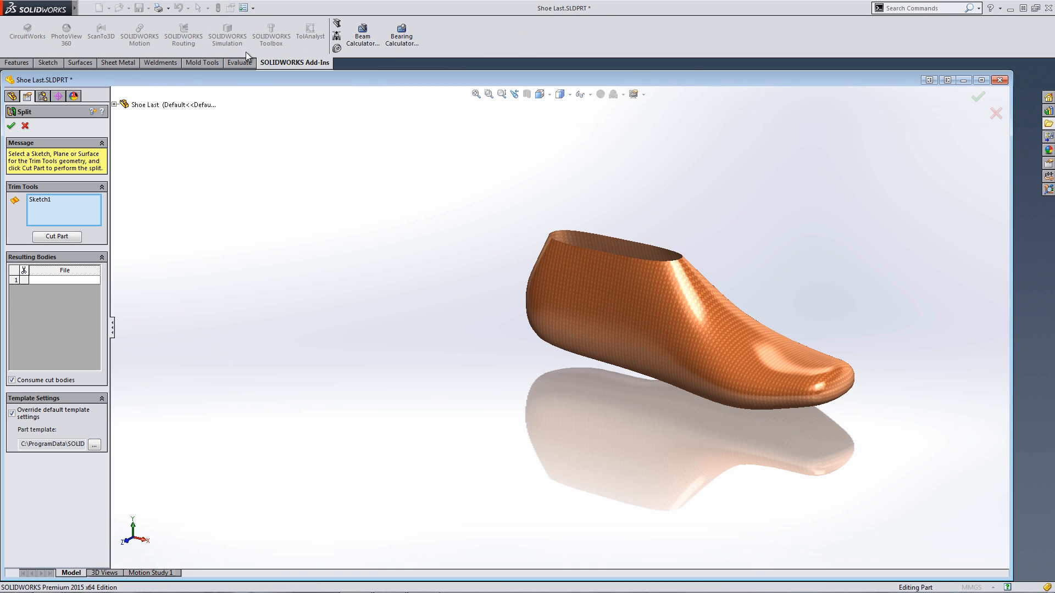
pyautogui.press('Return')
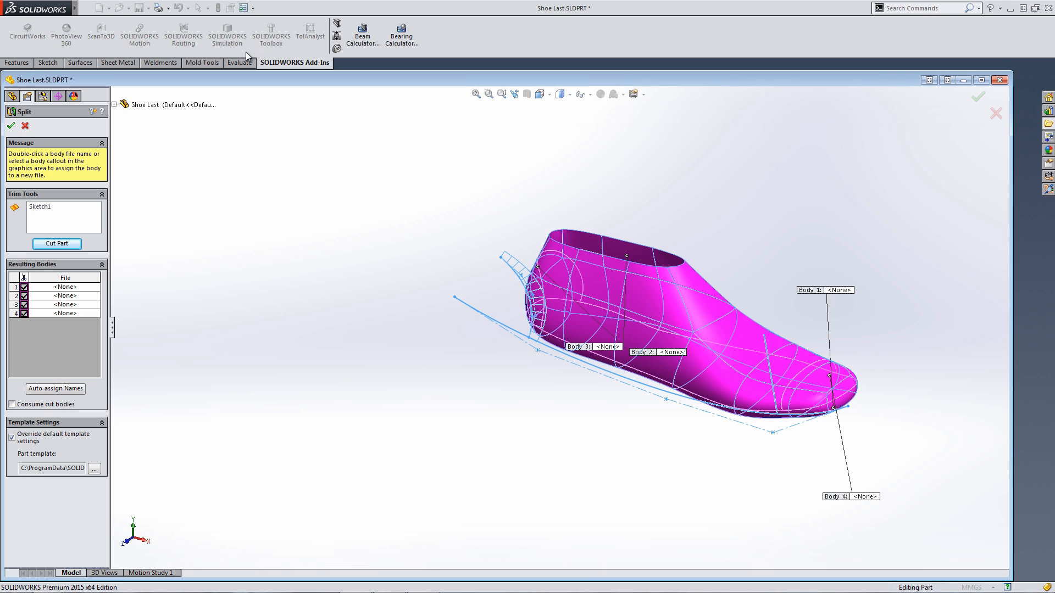
pyautogui.press('Return')
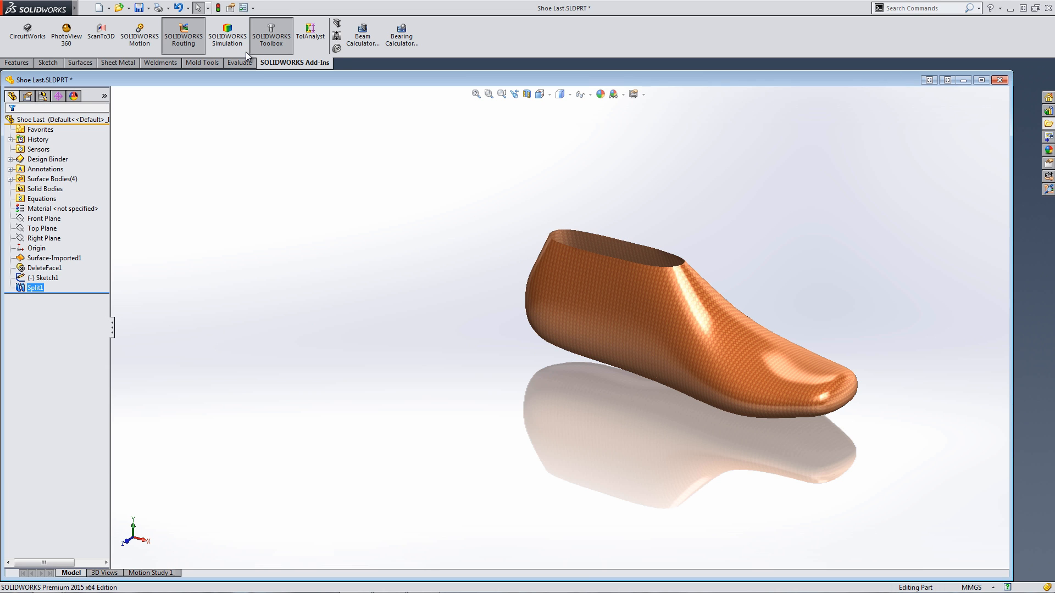
# - Highlight the split surface bodies one after another and isolate the toe body, Split1[4]
pyautogui.click(10, 179)
pyautogui.click(48, 189)
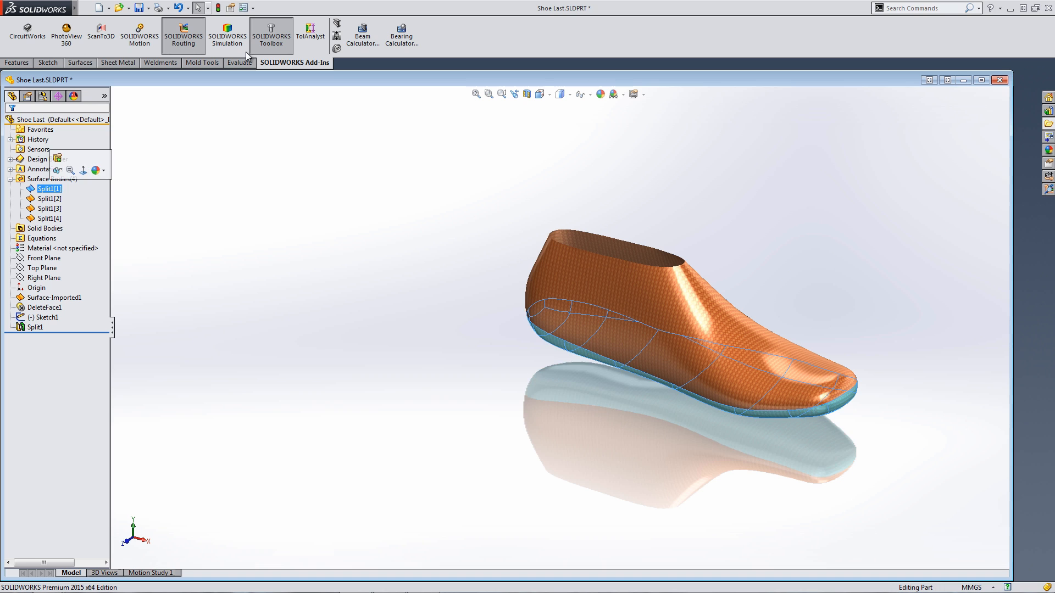
pyautogui.click(49, 198)
pyautogui.click(48, 209)
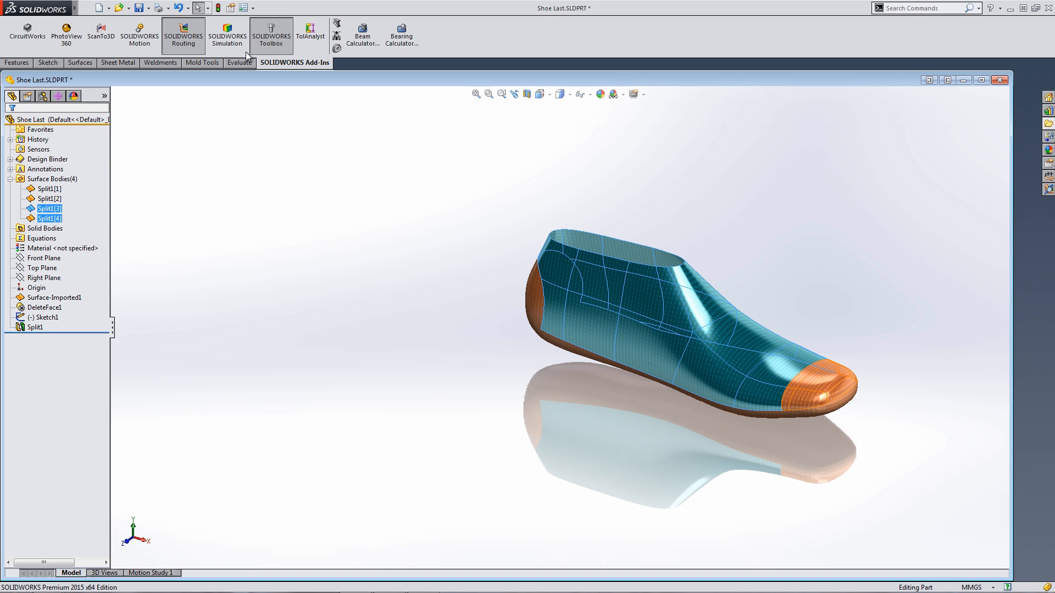
pyautogui.click(48, 219)
pyautogui.rightClick(51, 218)
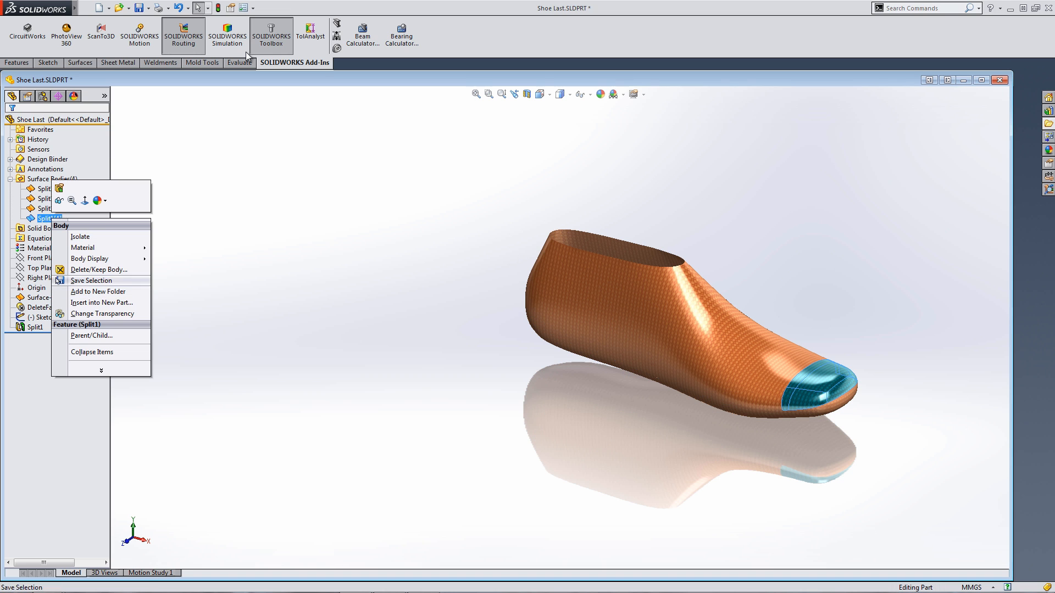
pyautogui.press('Escape')
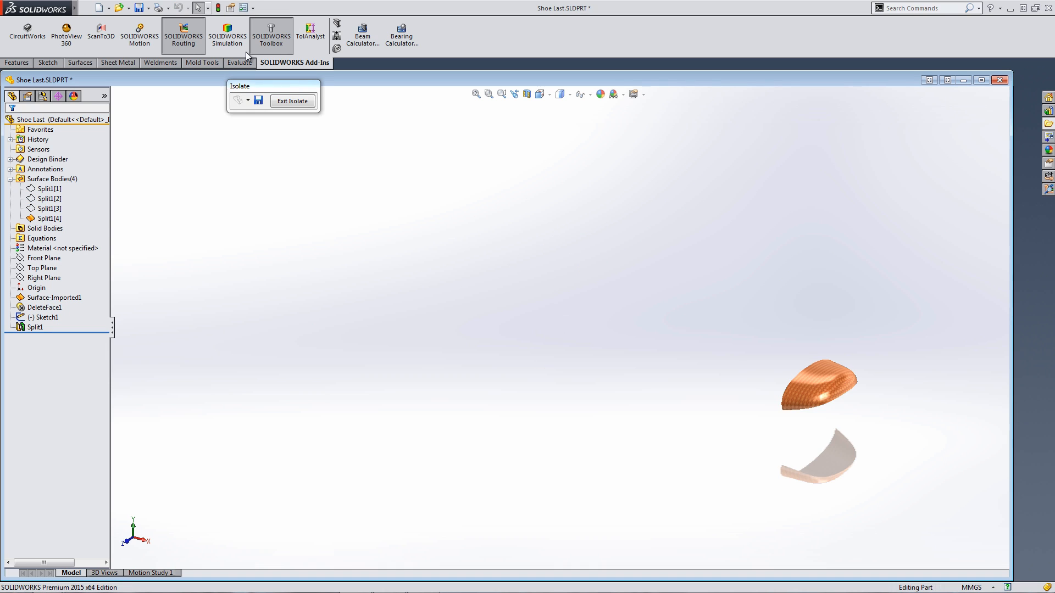
pyautogui.press('f')
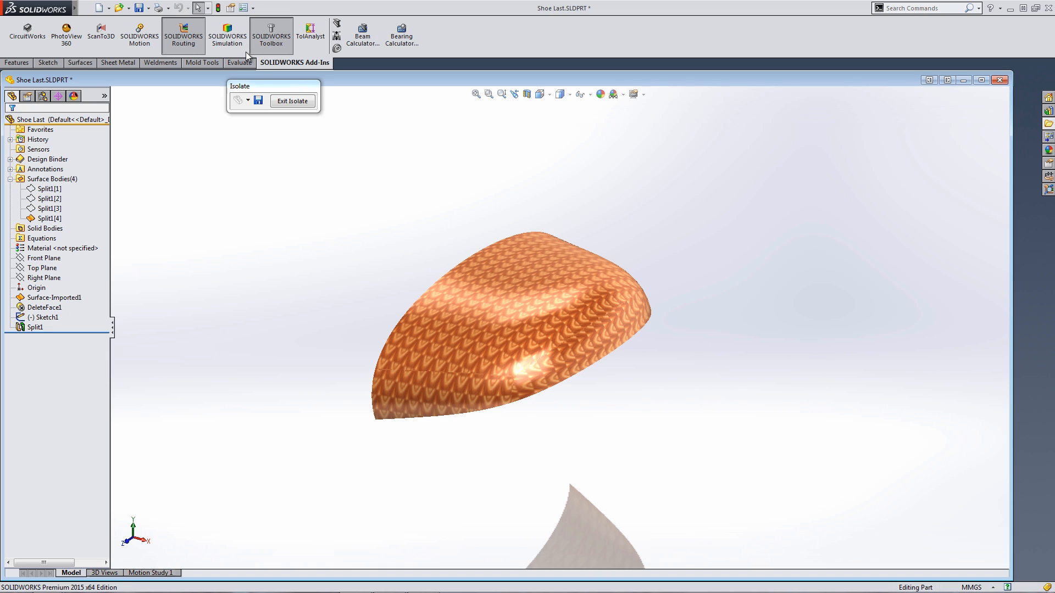
# - Start a 3D sketch and draw a three-point Spline on Surface from one side edge of the toe body to its upper middle
pyautogui.click(48, 63)
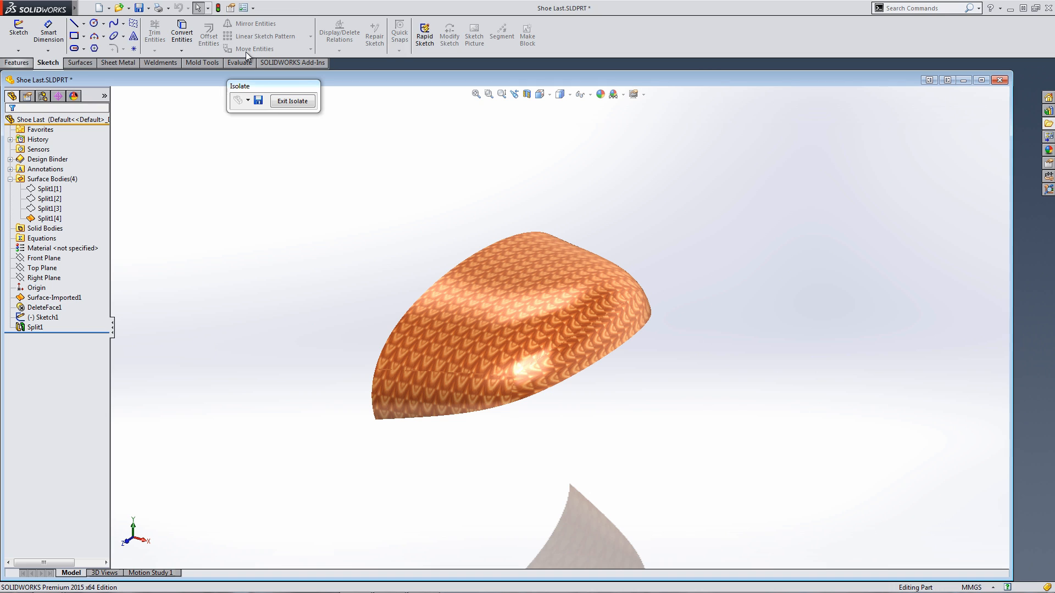
pyautogui.click(18, 51)
pyautogui.click(40, 72)
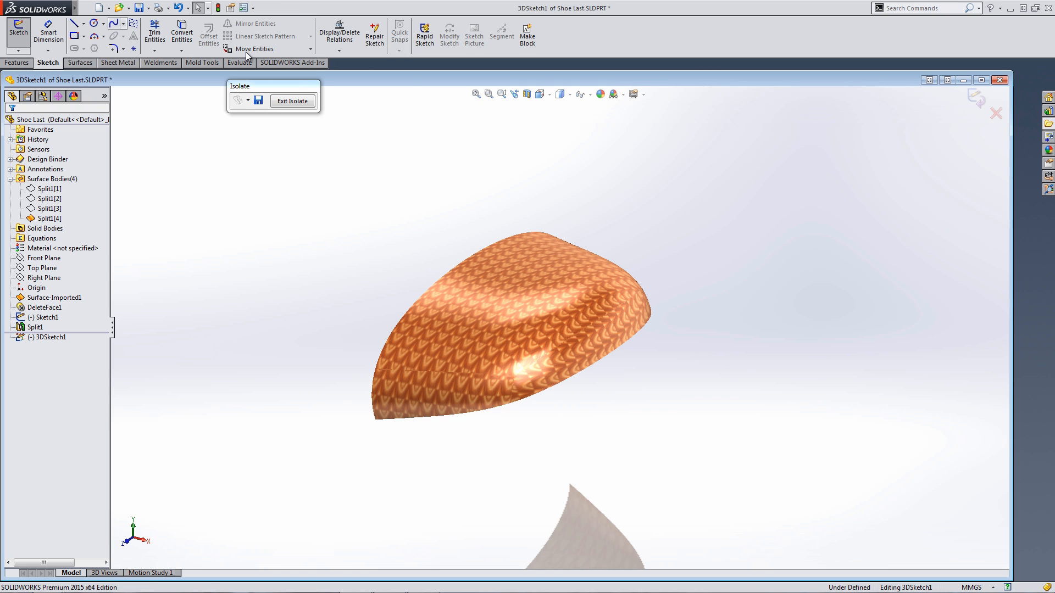
pyautogui.click(123, 23)
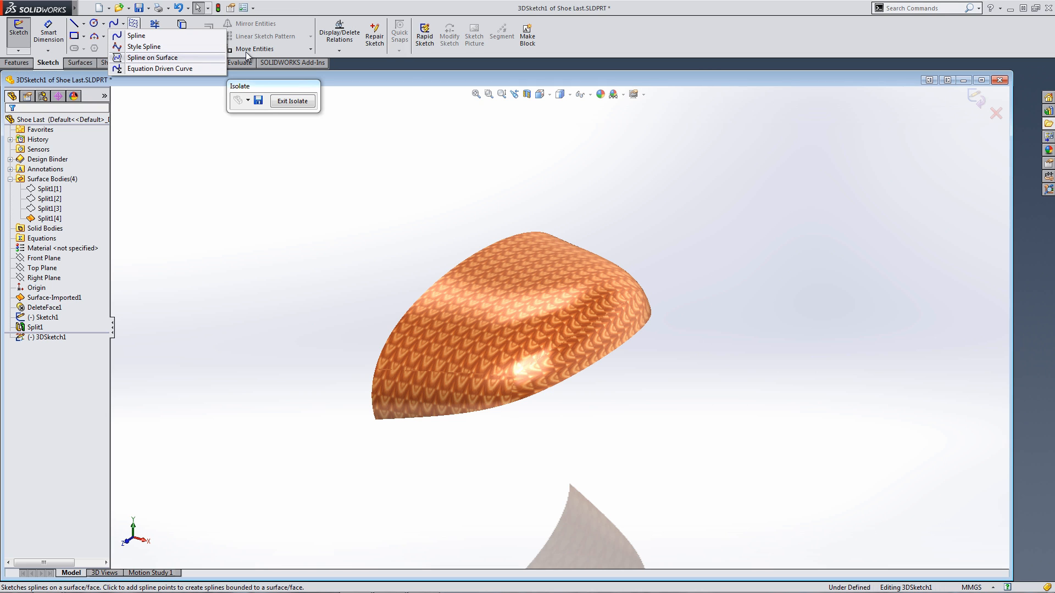
pyautogui.click(152, 57)
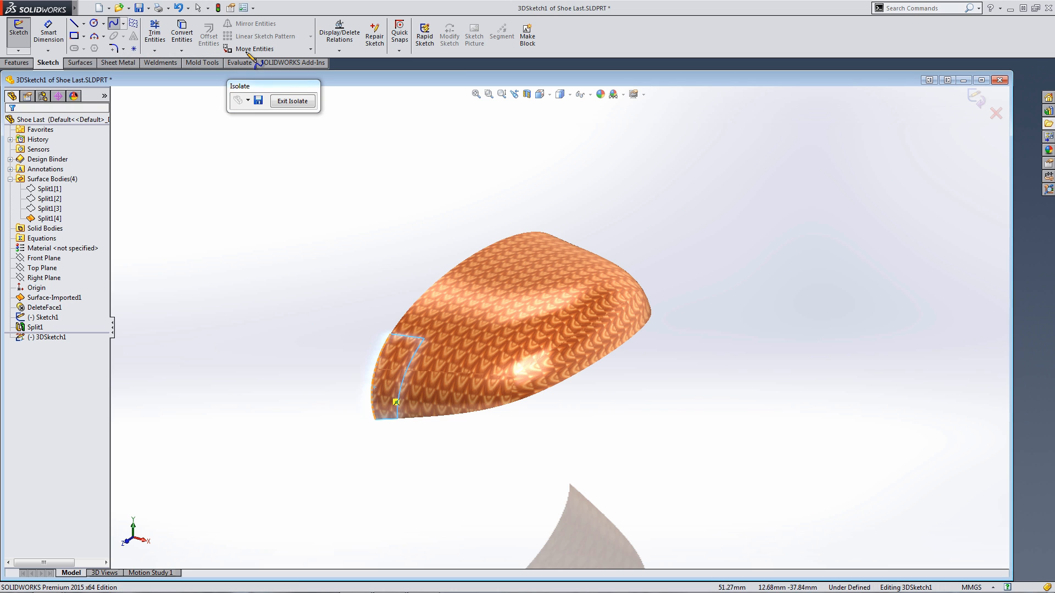
pyautogui.click(372, 387)
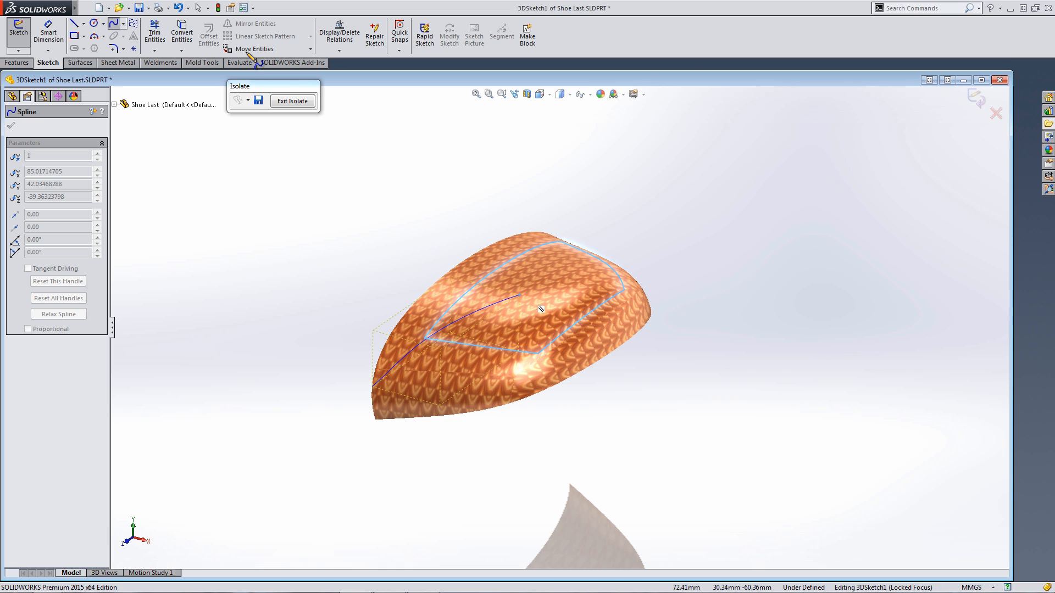
pyautogui.click(535, 357)
pyautogui.click(525, 296)
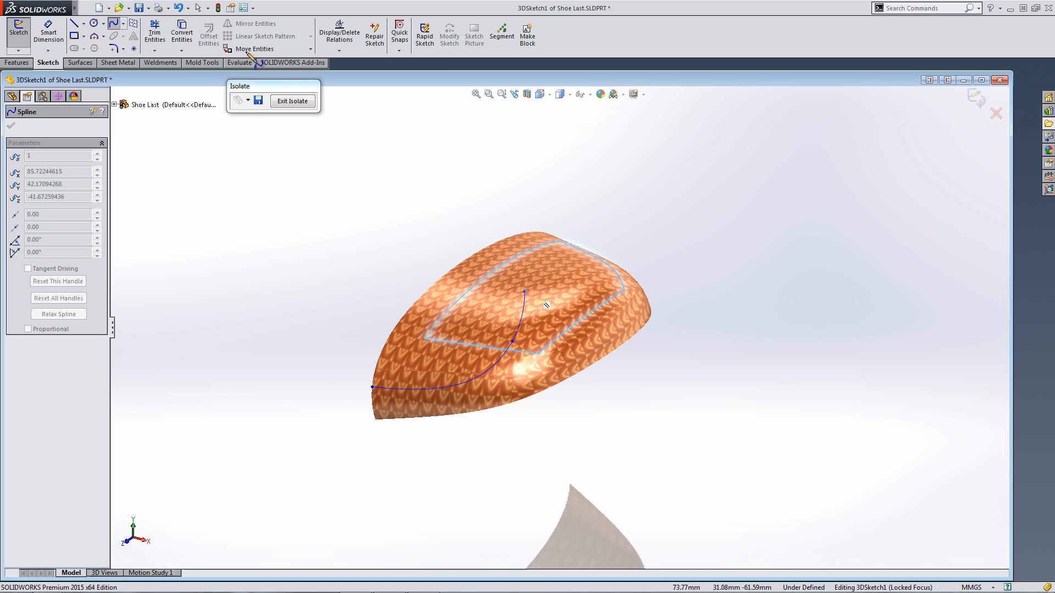
pyautogui.moveTo(571, 288); pyautogui.dragTo(571, 308, button='middle')
pyautogui.press('Escape')
pyautogui.press('Escape')
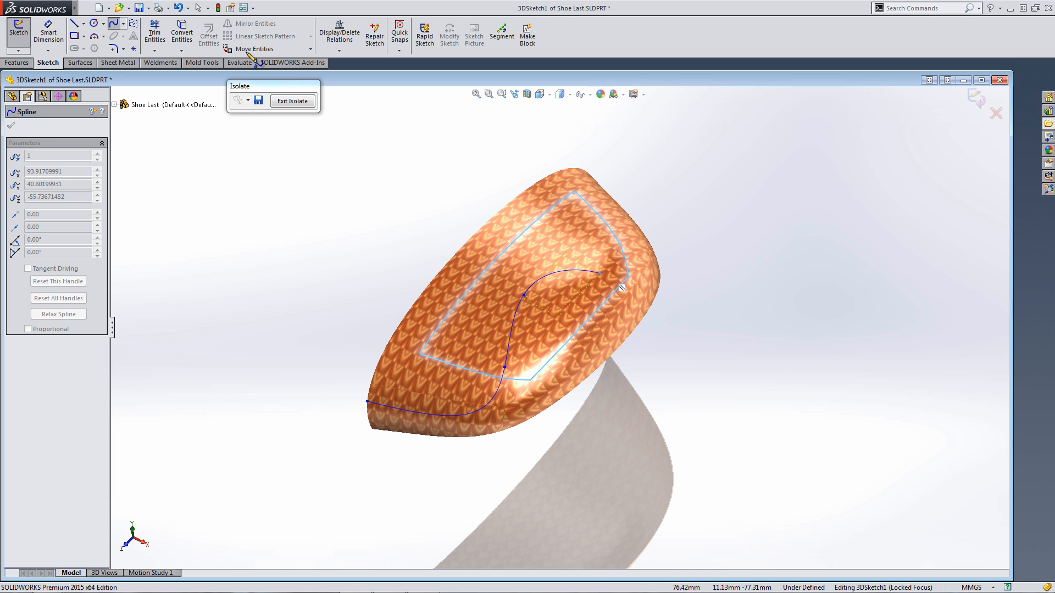
pyautogui.moveTo(571, 329); pyautogui.dragTo(472, 351, button='middle')
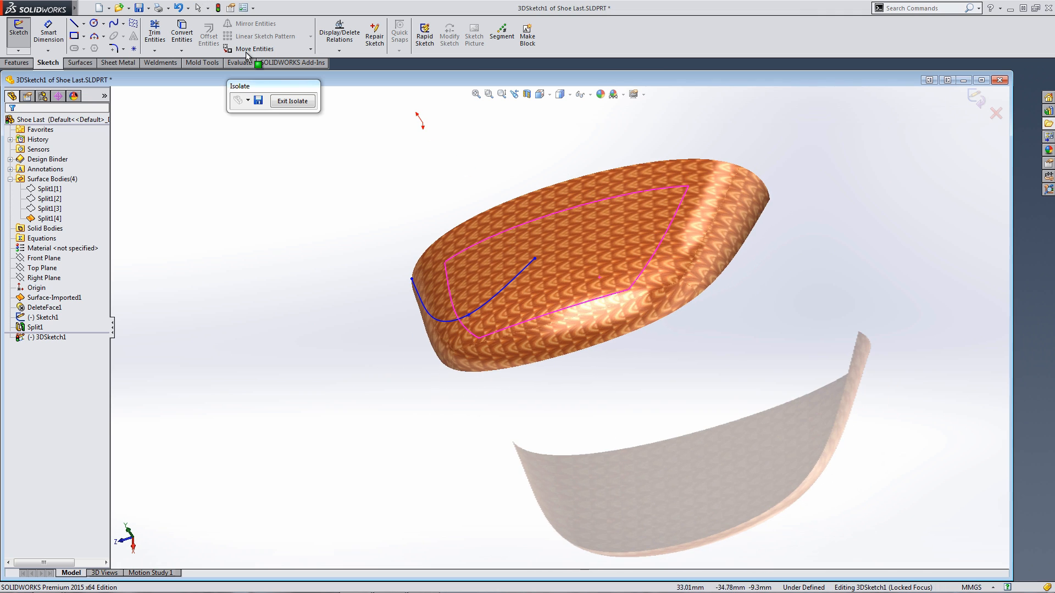
pyautogui.press('s')
pyautogui.click(658, 300)
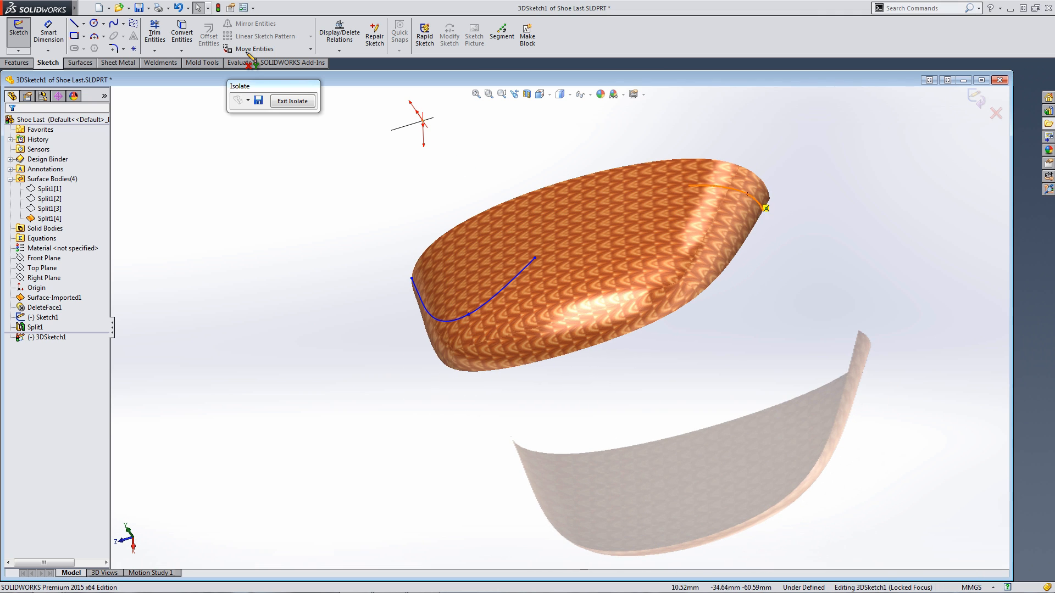
pyautogui.click(769, 188)
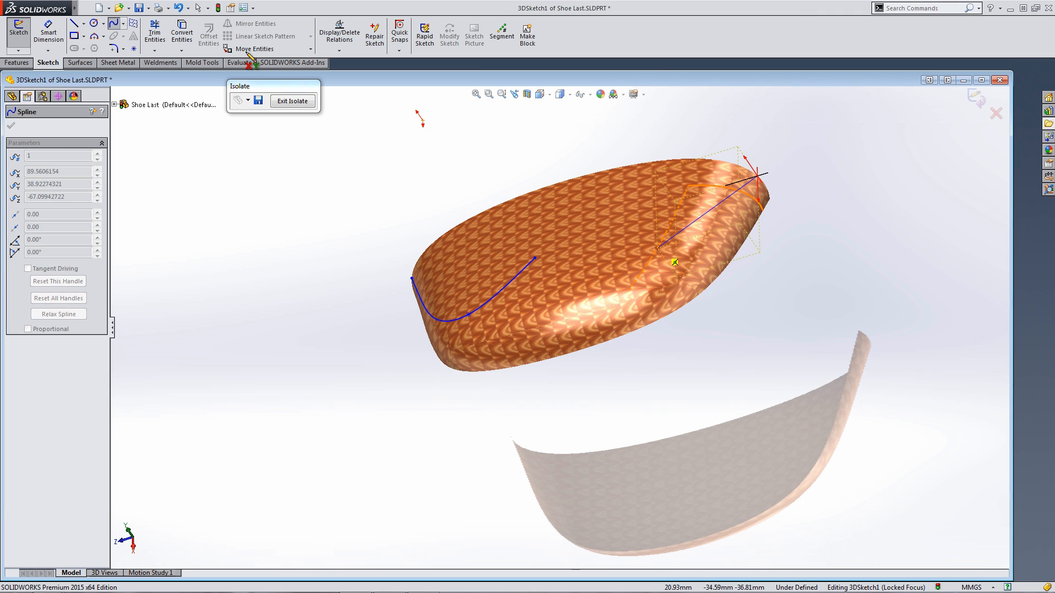
# - Draw a second three-point Spline on Surface from the toe's opposite edge to the end of the first spline
pyautogui.click(123, 24)
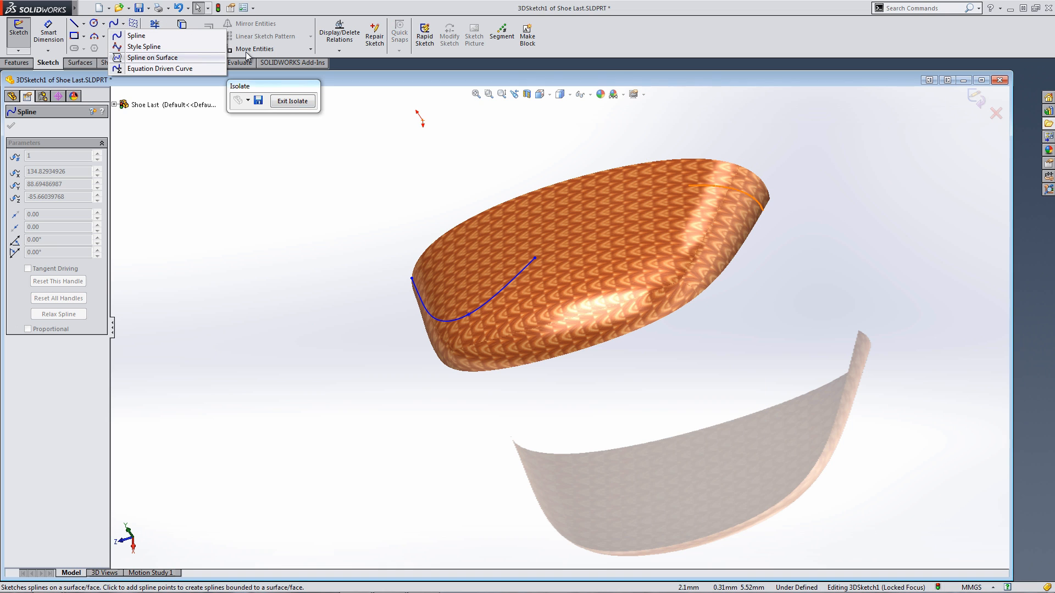
pyautogui.click(152, 57)
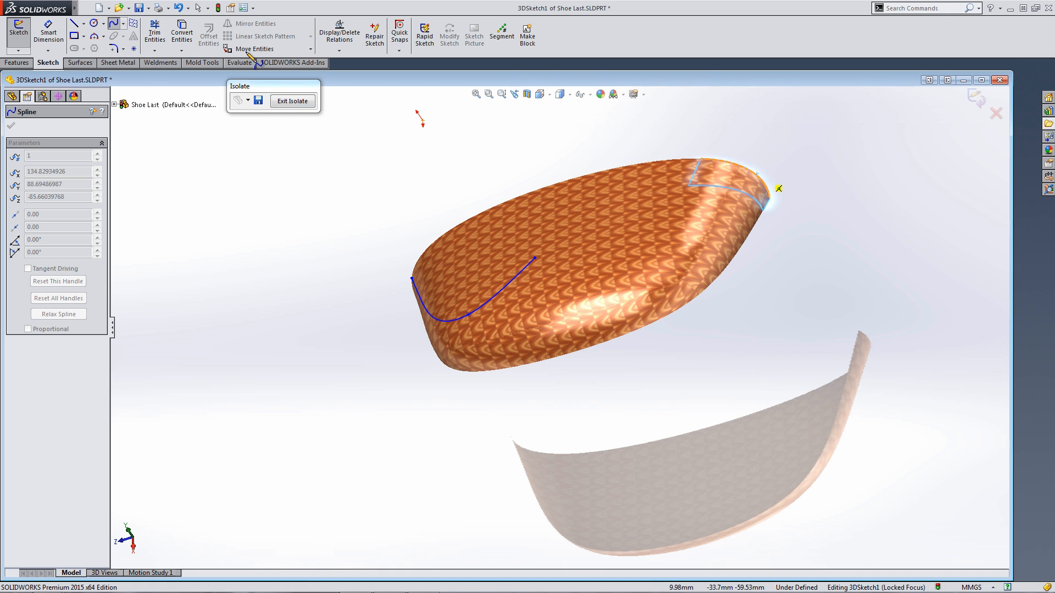
pyautogui.click(755, 174)
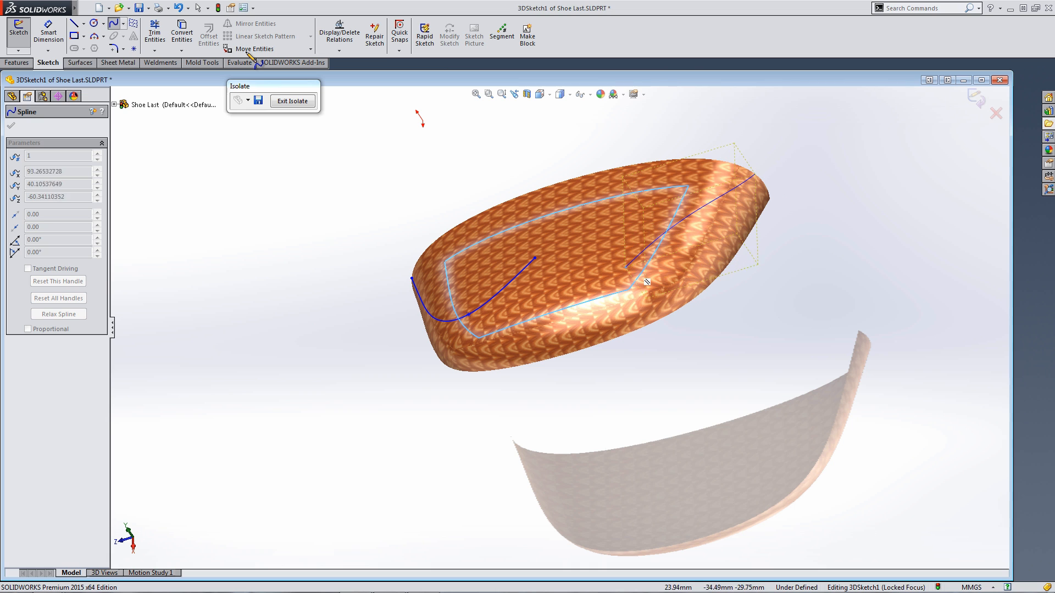
pyautogui.click(626, 269)
pyautogui.click(534, 257)
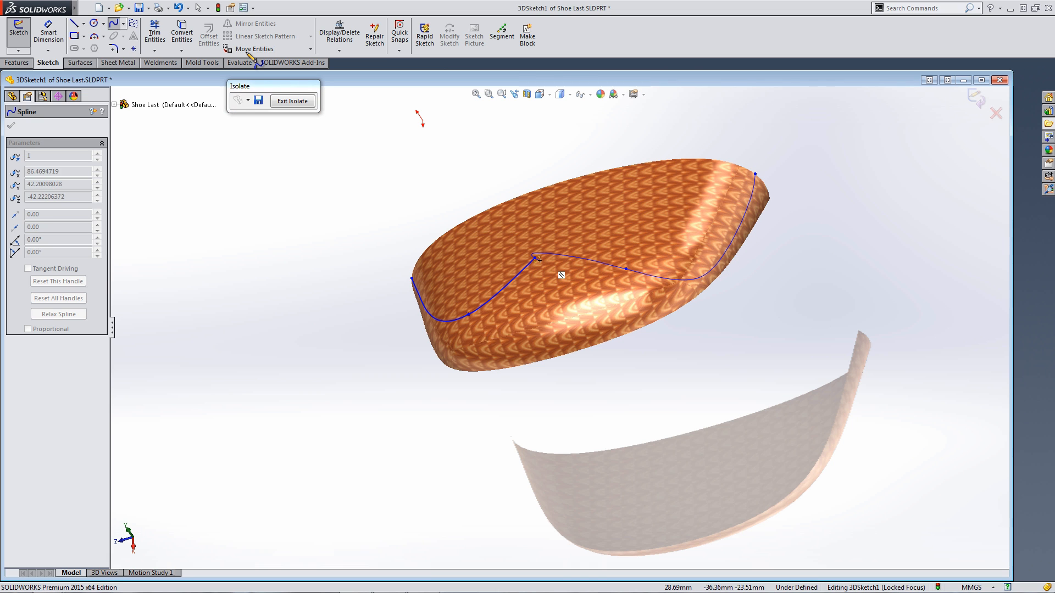
pyautogui.press('Escape')
# - Move the shared end point of the two surface splines closer to the middle of the toe
pyautogui.moveTo(601, 300); pyautogui.dragTo(613, 352, button='middle')
pyautogui.moveTo(531, 249); pyautogui.dragTo(560, 246)
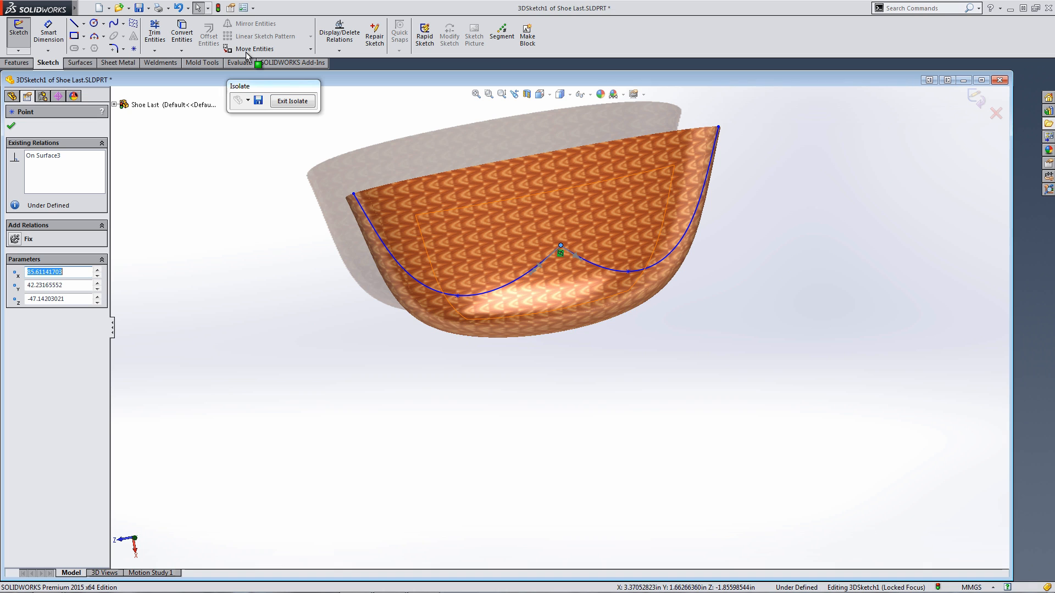
pyautogui.moveTo(560, 252); pyautogui.dragTo(563, 215, button='middle')
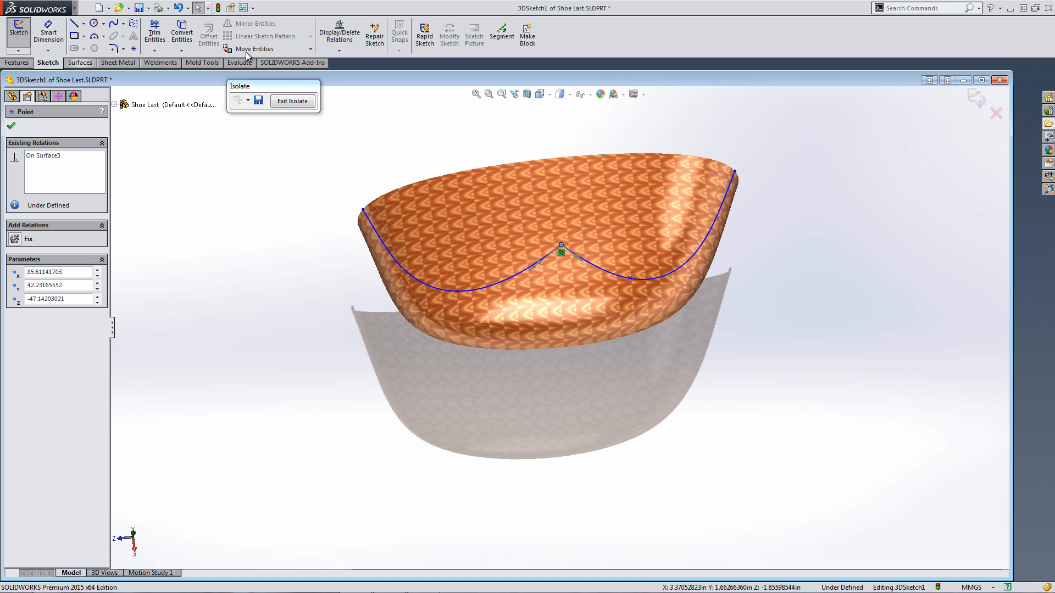
# - Trim the toe surface with 3DSketch1 as the trim tool, keeping the lower band around the toe tip
pyautogui.click(80, 62)
pyautogui.click(386, 36)
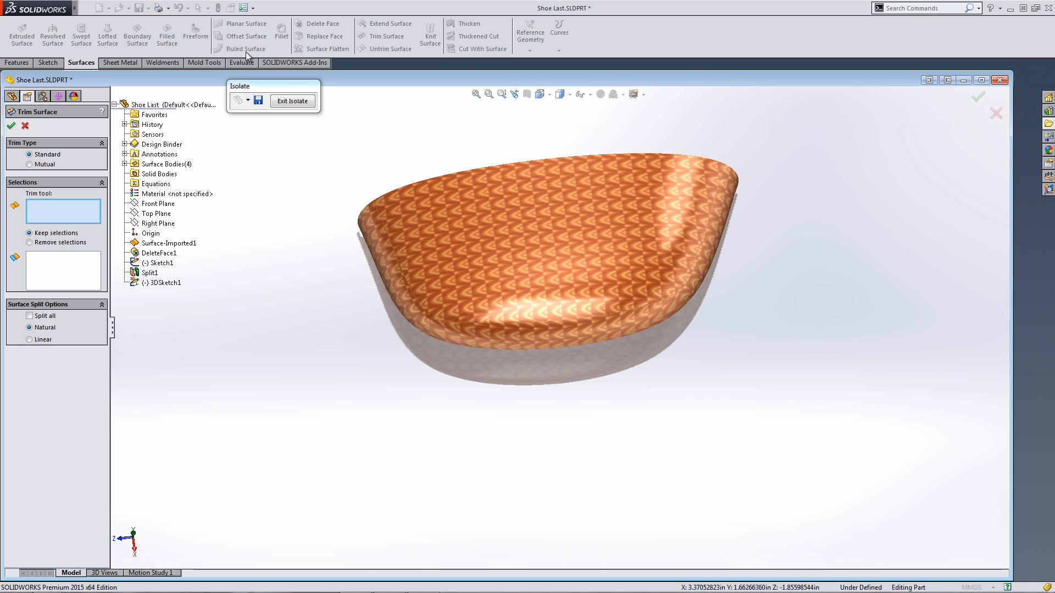
pyautogui.click(159, 283)
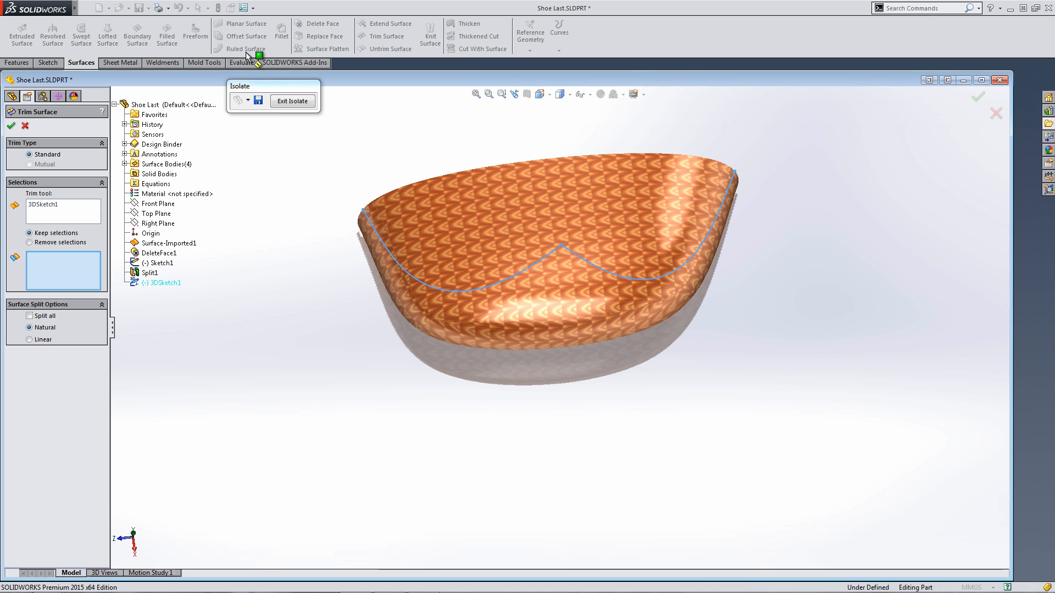
pyautogui.click(527, 316)
pyautogui.click(11, 126)
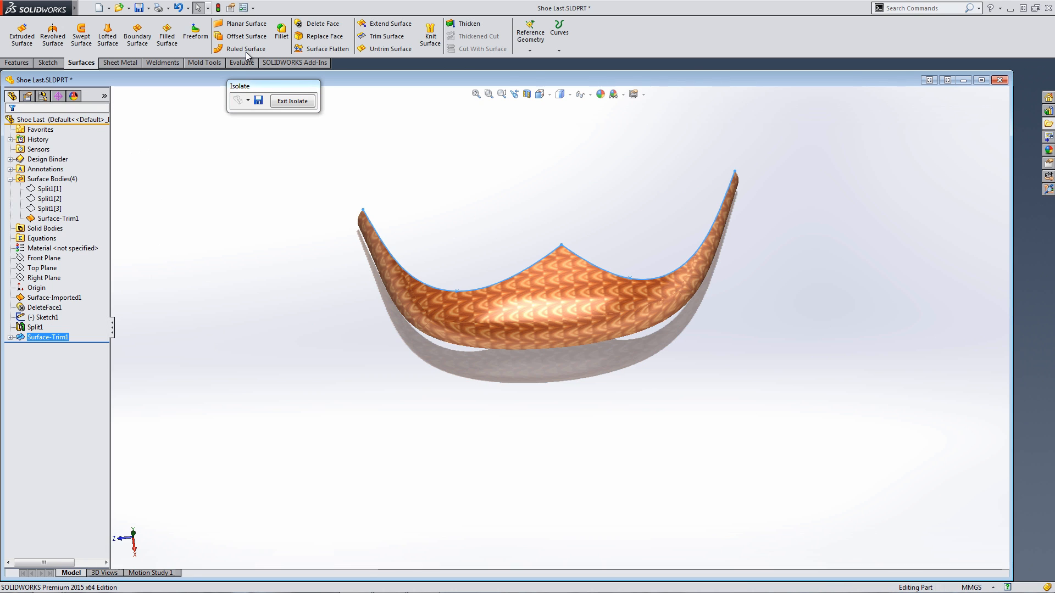
pyautogui.moveTo(550, 313)
pyautogui.mouseDown(button='middle')
pyautogui.moveTo(478, 327)
pyautogui.moveTo(549, 321)
pyautogui.mouseUp(button='middle')
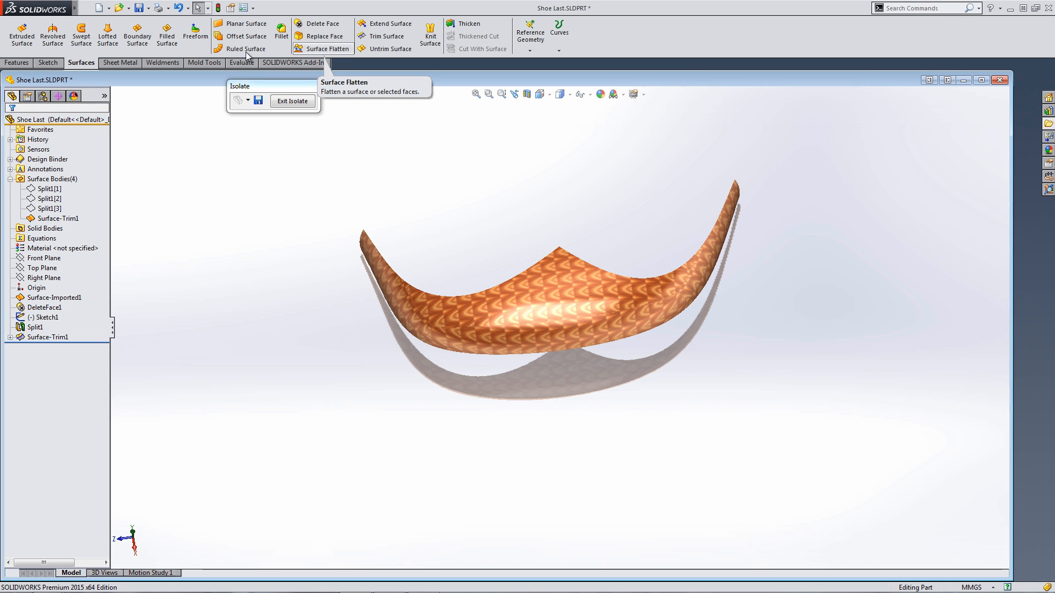
# - Start a Surface Flatten and select all six faces of the trimmed toe surface
pyautogui.click(328, 48)
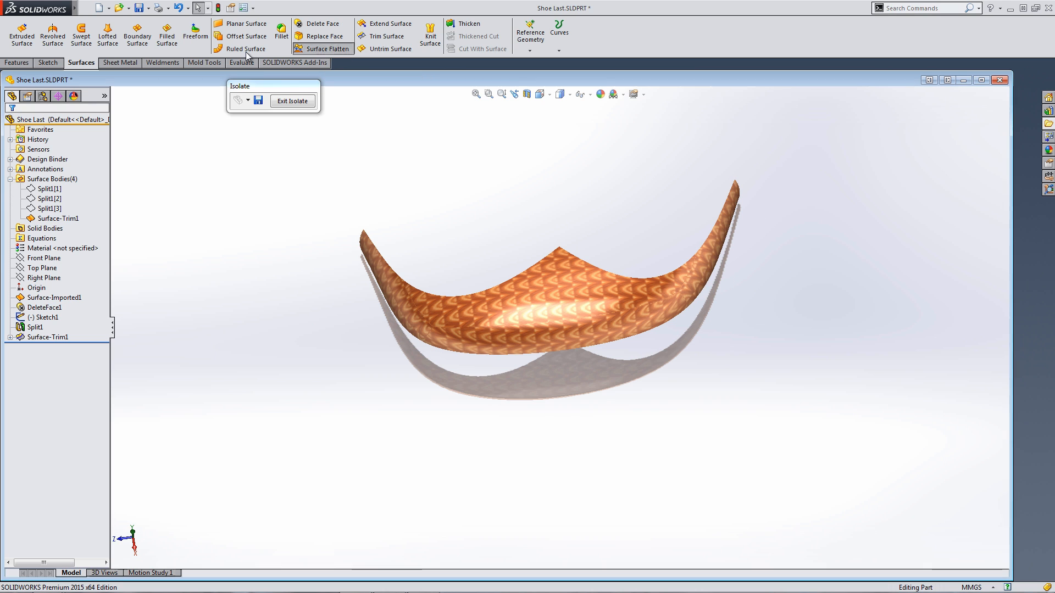
pyautogui.click(567, 285)
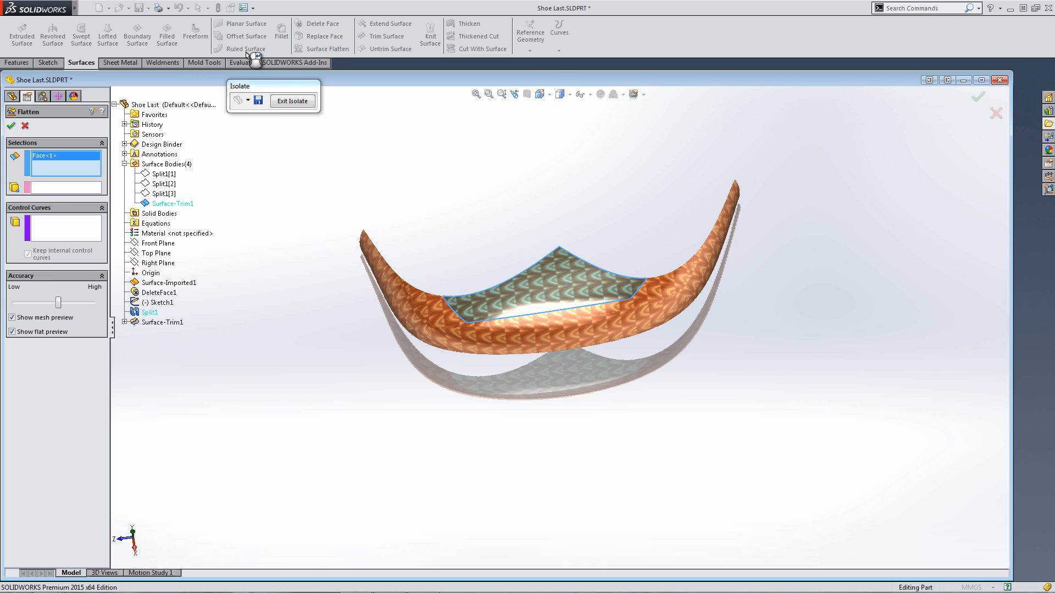
pyautogui.click(572, 322)
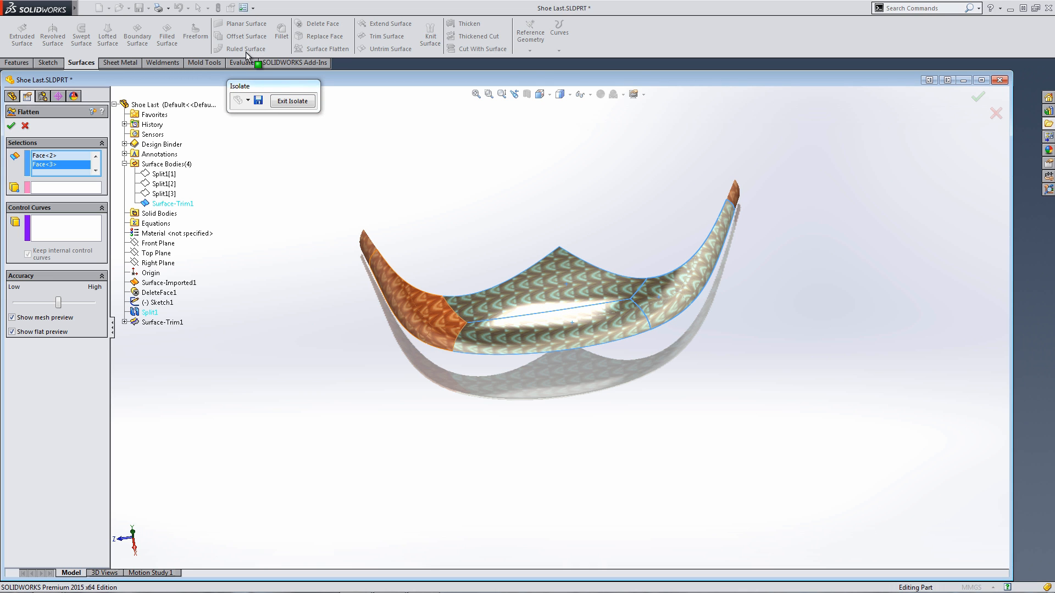
pyautogui.click(437, 312)
pyautogui.click(365, 248)
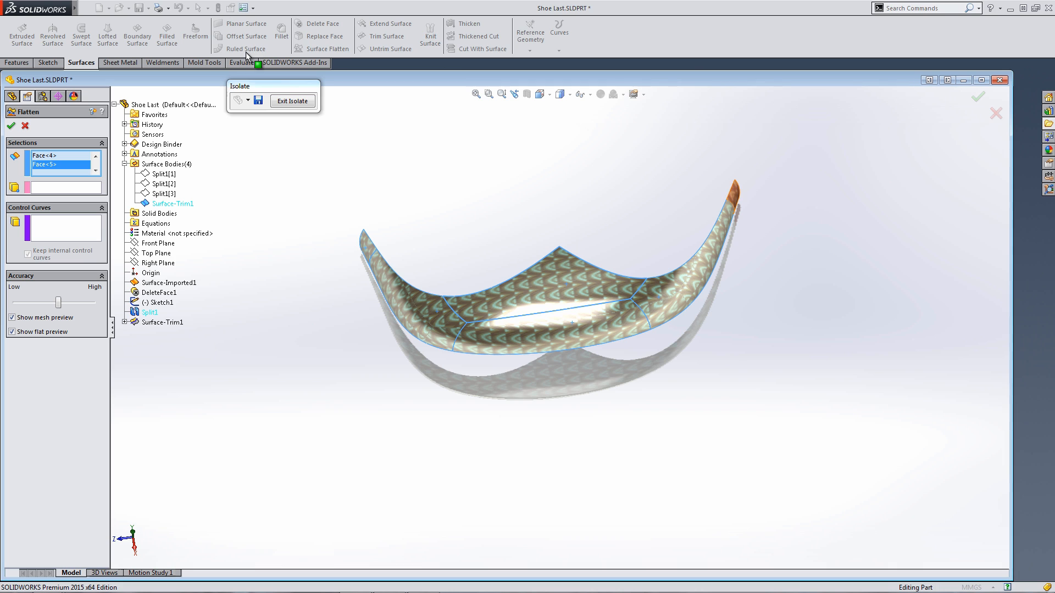
pyautogui.click(733, 193)
# - Flatten the selected faces from the vertex at the peak of the toe's upper edge
pyautogui.click(65, 188)
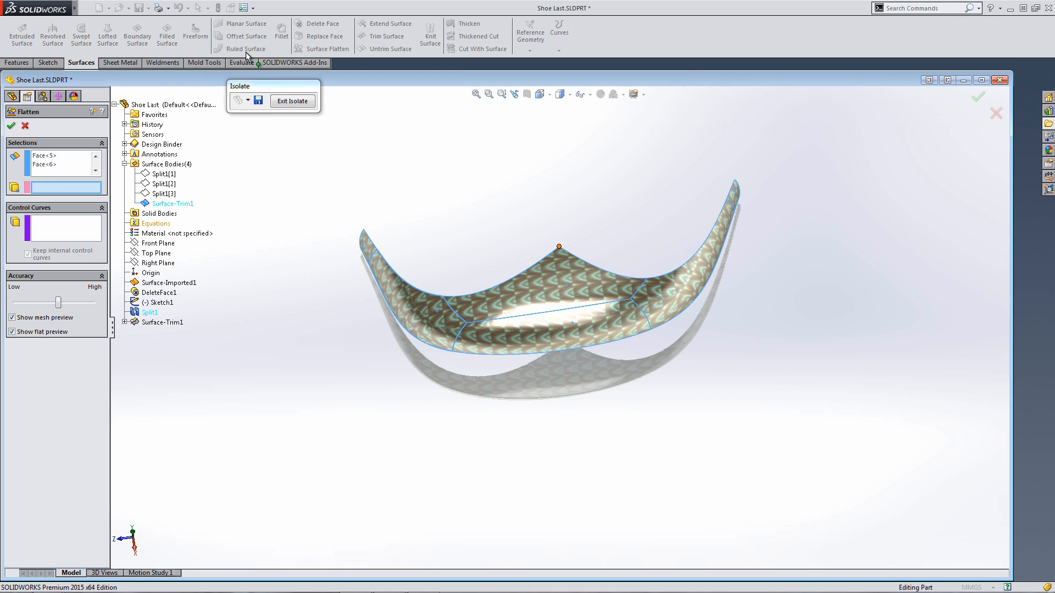
pyautogui.click(559, 247)
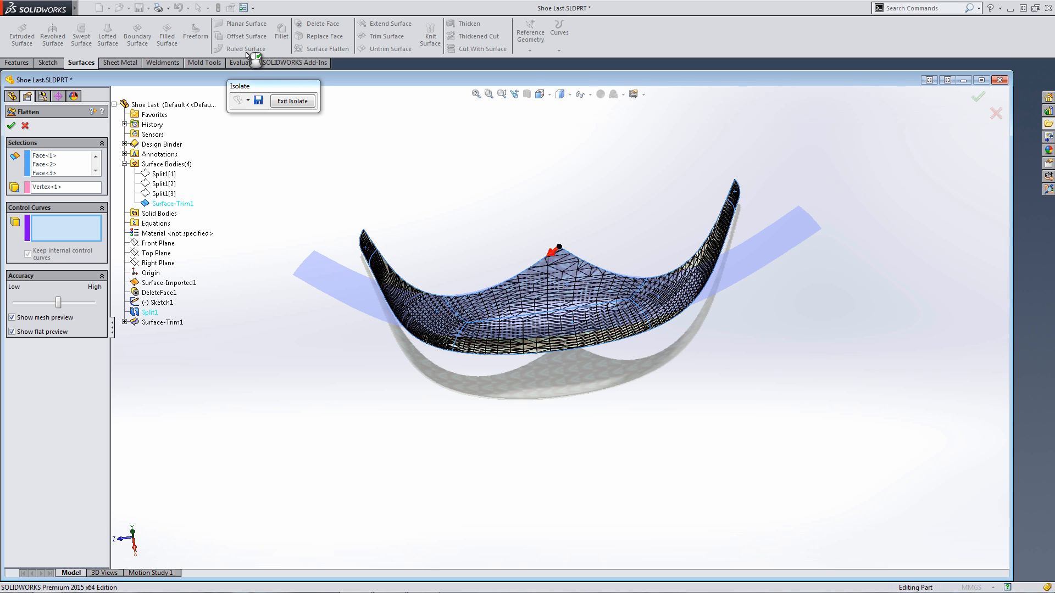
pyautogui.moveTo(559, 246)
pyautogui.mouseDown(button='middle')
pyautogui.moveTo(564, 220)
pyautogui.moveTo(563, 232)
pyautogui.mouseUp(button='middle')
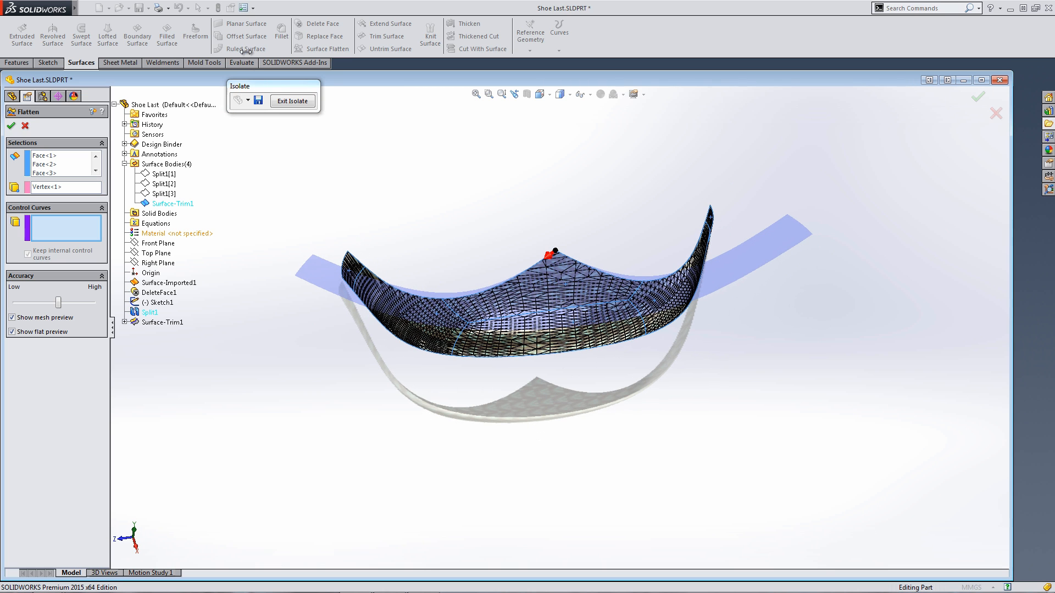
pyautogui.click(11, 125)
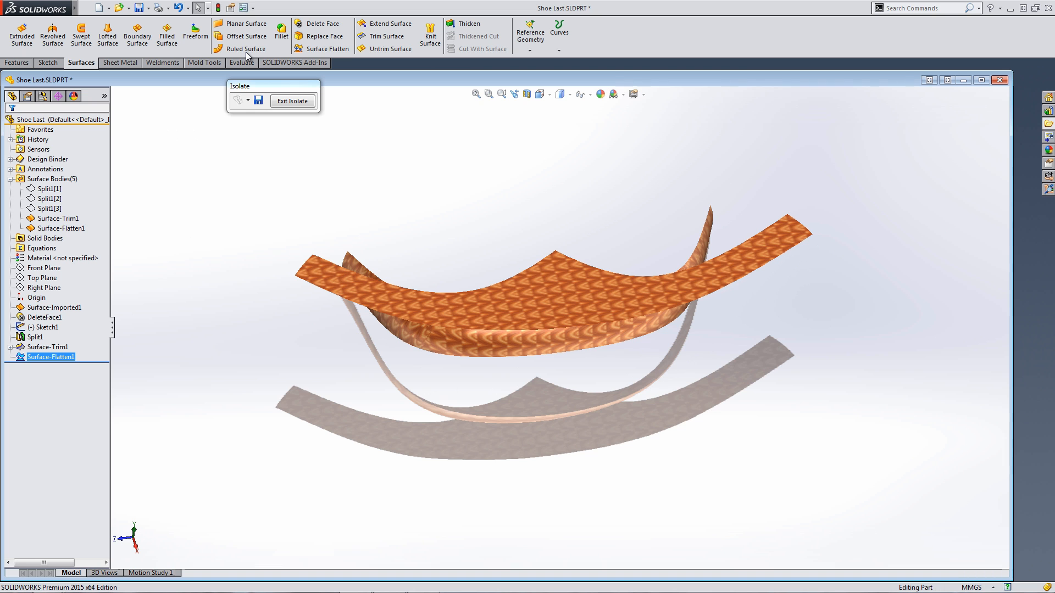
pyautogui.moveTo(550, 285)
pyautogui.mouseDown(button='middle')
pyautogui.moveTo(551, 314)
pyautogui.moveTo(553, 281)
pyautogui.moveTo(548, 292)
pyautogui.mouseUp(button='middle')
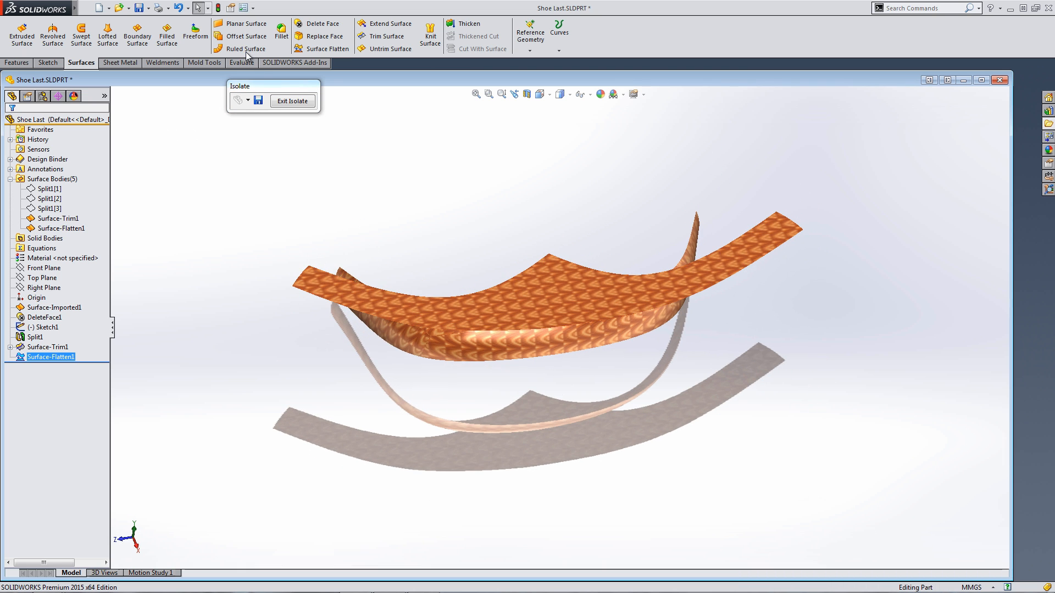
# - Reopen the flatten feature's definition and examine its mesh and flat previews up close
pyautogui.click(50, 356)
pyautogui.click(64, 325)
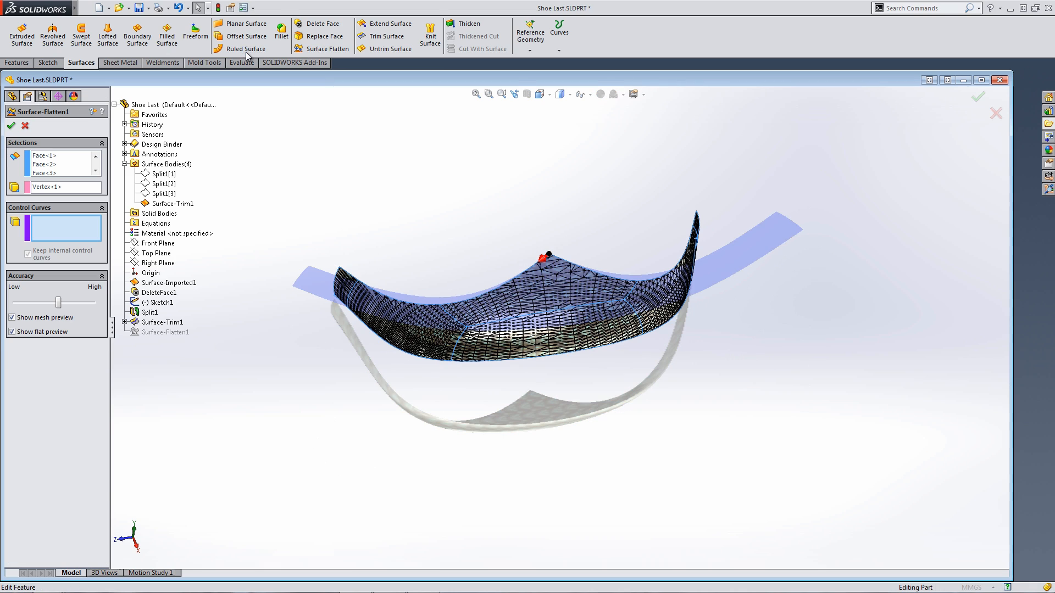
pyautogui.moveTo(548, 292); pyautogui.dragTo(542, 272, button='middle')
pyautogui.scroll(-3, 459, 335)
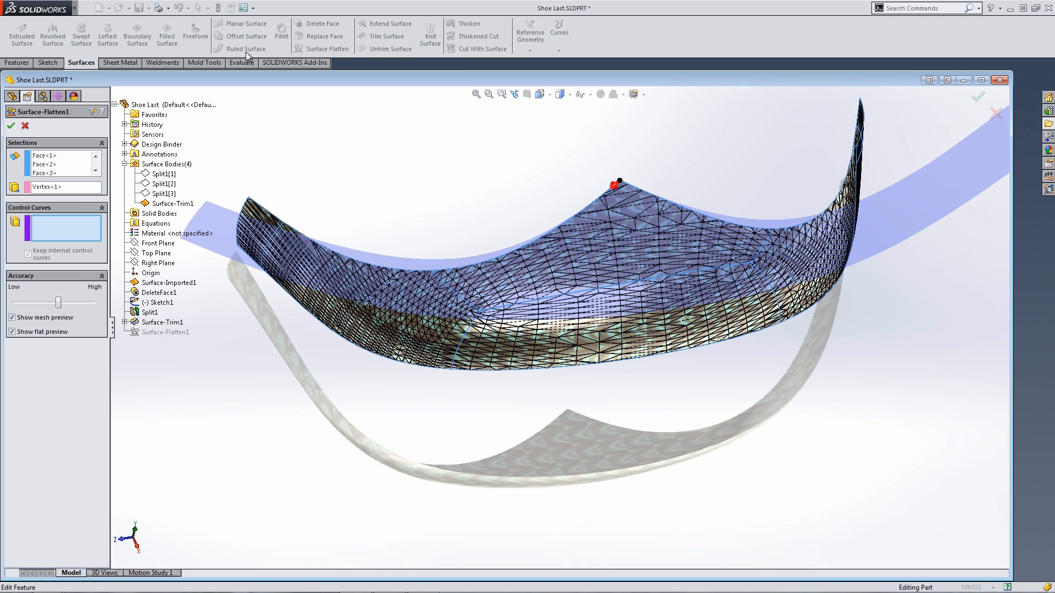
pyautogui.click(11, 126)
pyautogui.rightClick(52, 355)
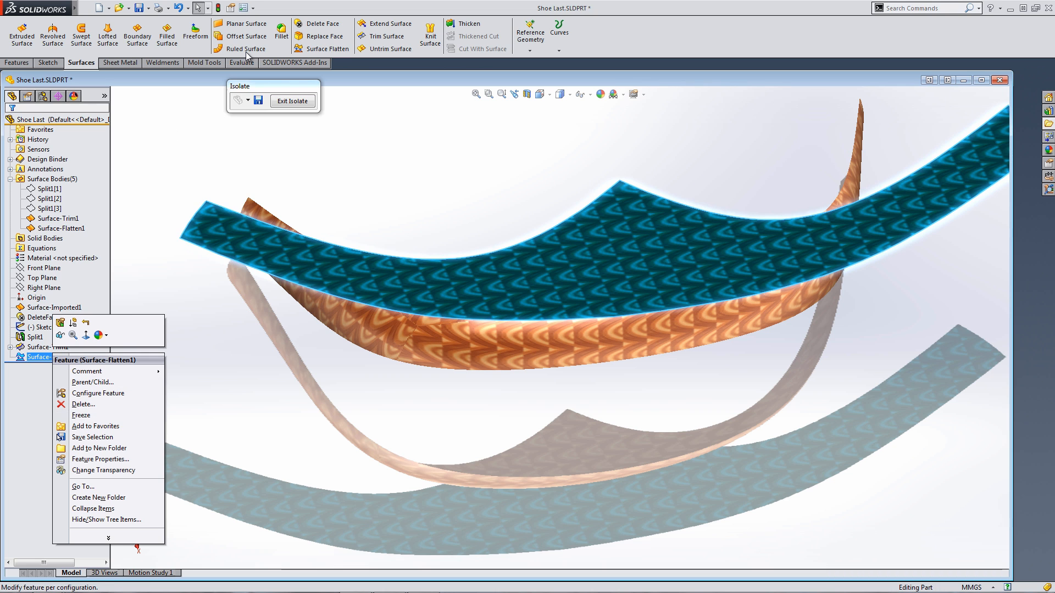
pyautogui.click(60, 322)
pyautogui.rightClick(42, 358)
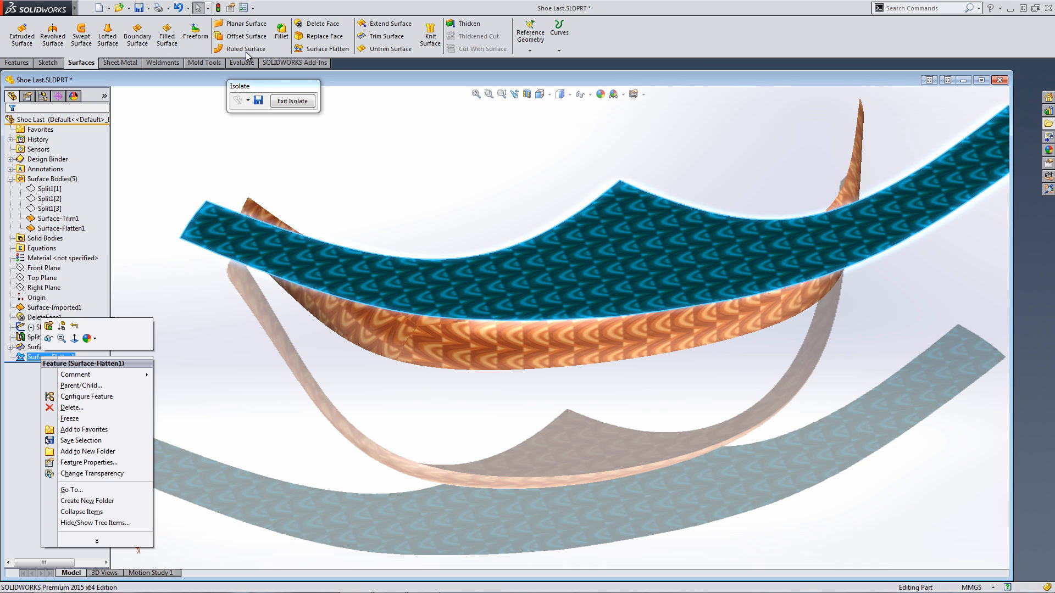
pyautogui.click(97, 541)
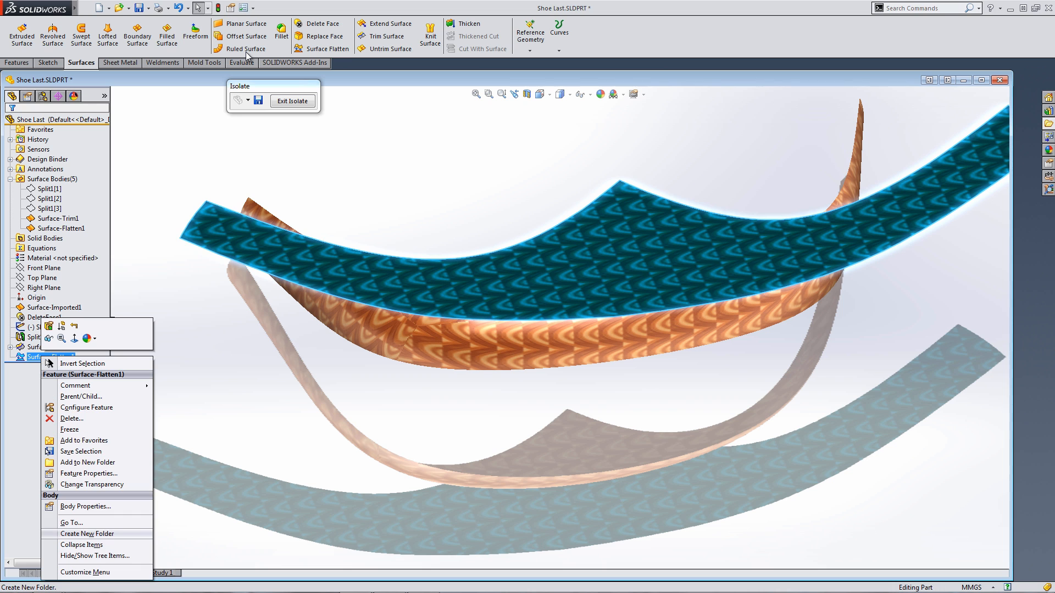
pyautogui.click(35, 357)
pyautogui.click(37, 357)
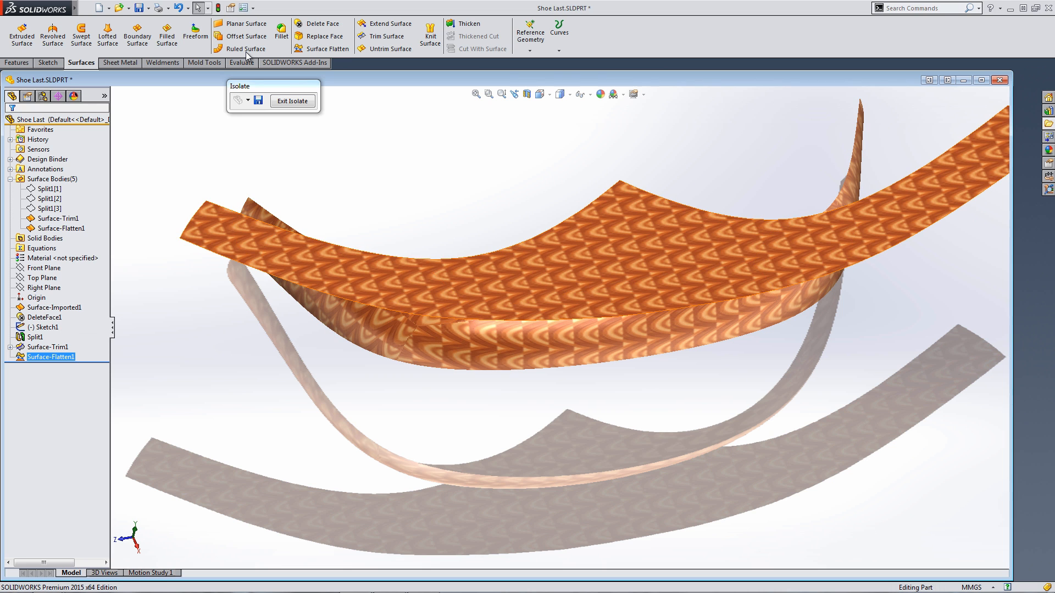
pyautogui.click(66, 321)
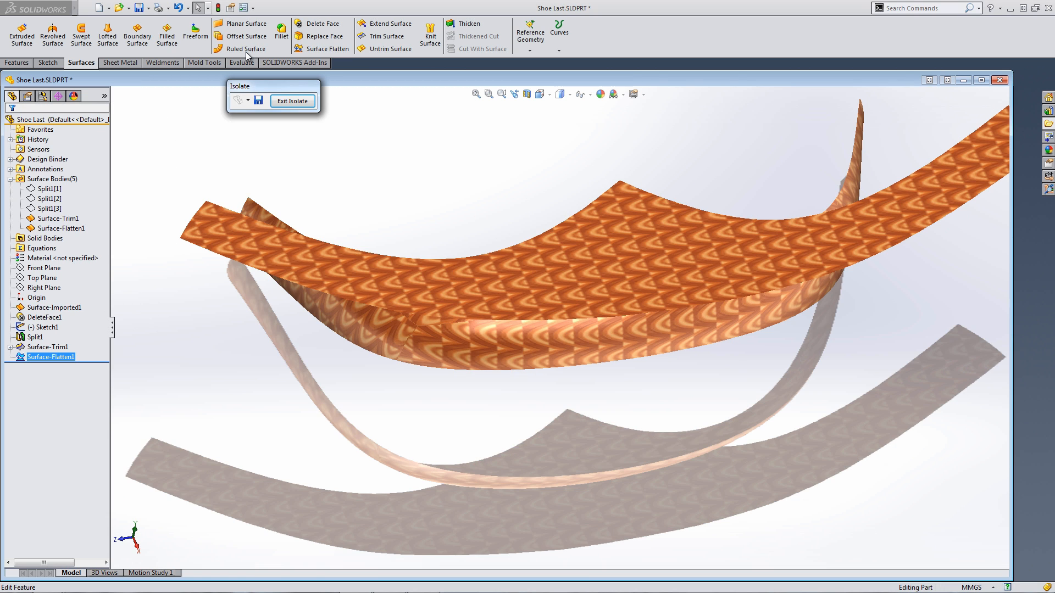
pyautogui.rightClick(55, 356)
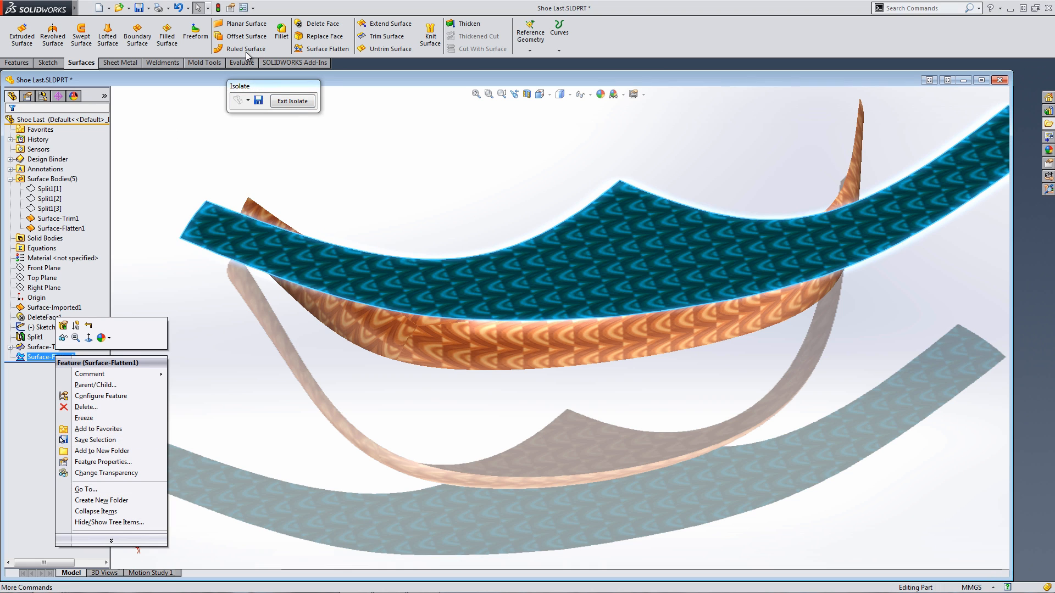
pyautogui.click(111, 541)
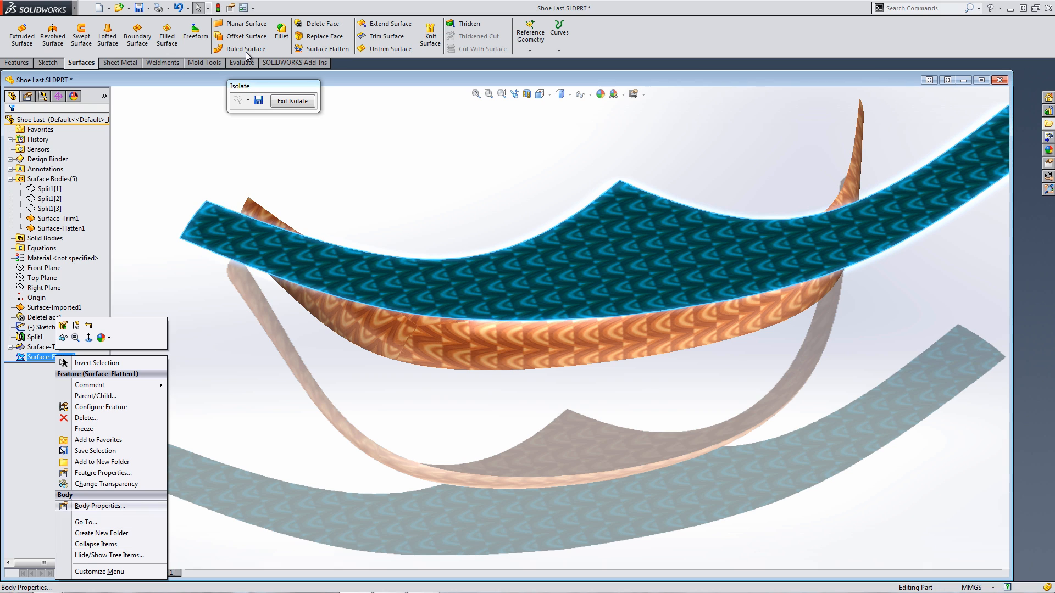
# - Display the Deformation Plot on the flattened surface and examine its stretch and compression areas, especially near the strip's end
pyautogui.rightClick(386, 286)
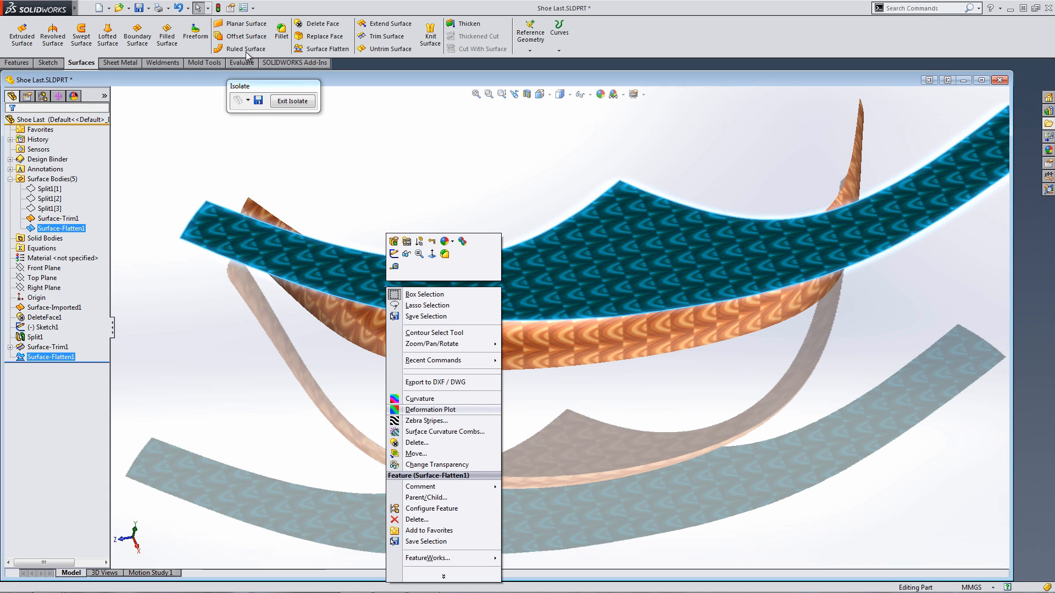
pyautogui.rightClick(577, 243)
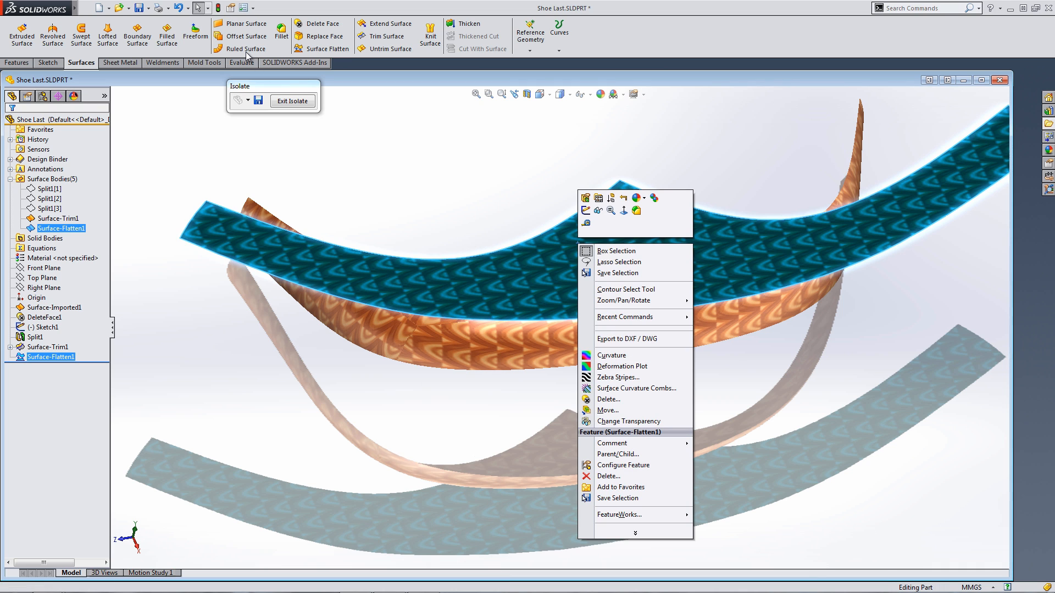
pyautogui.click(622, 366)
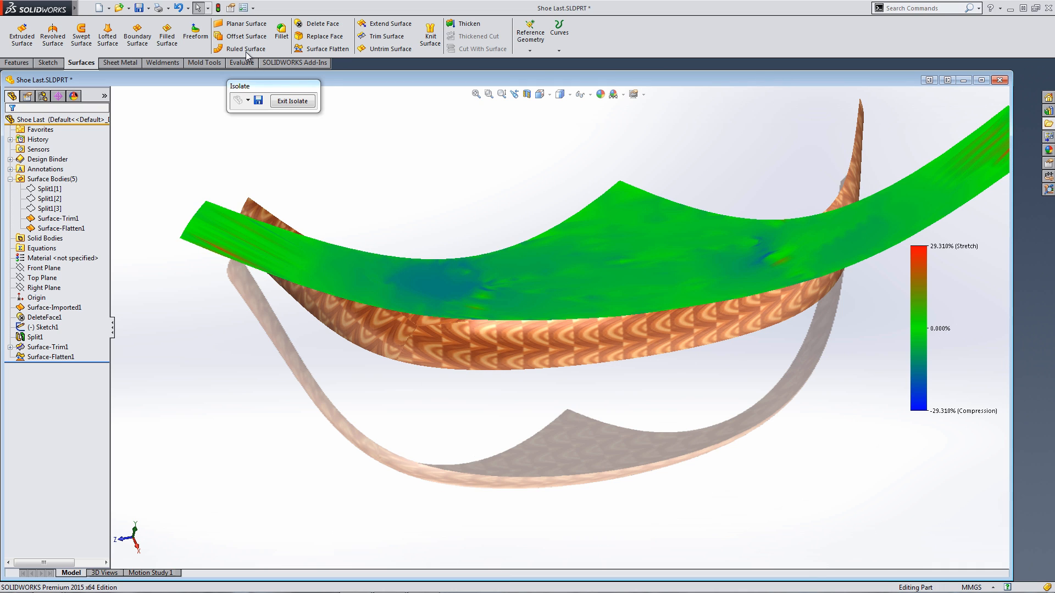
pyautogui.scroll(2, 622, 329)
pyautogui.moveTo(622, 329); pyautogui.dragTo(623, 349, button='middle')
pyautogui.keyDown('ctrl'); pyautogui.moveTo(862, 186); pyautogui.dragTo(804, 203, button='middle'); pyautogui.keyUp('ctrl')
pyautogui.scroll(-2, 805, 203)
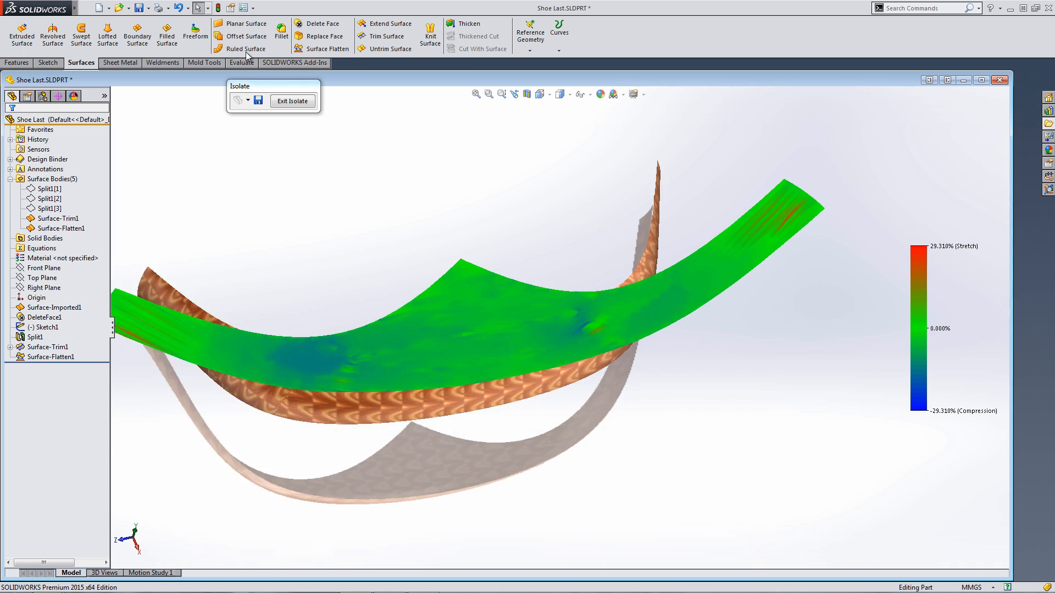
pyautogui.moveTo(766, 223)
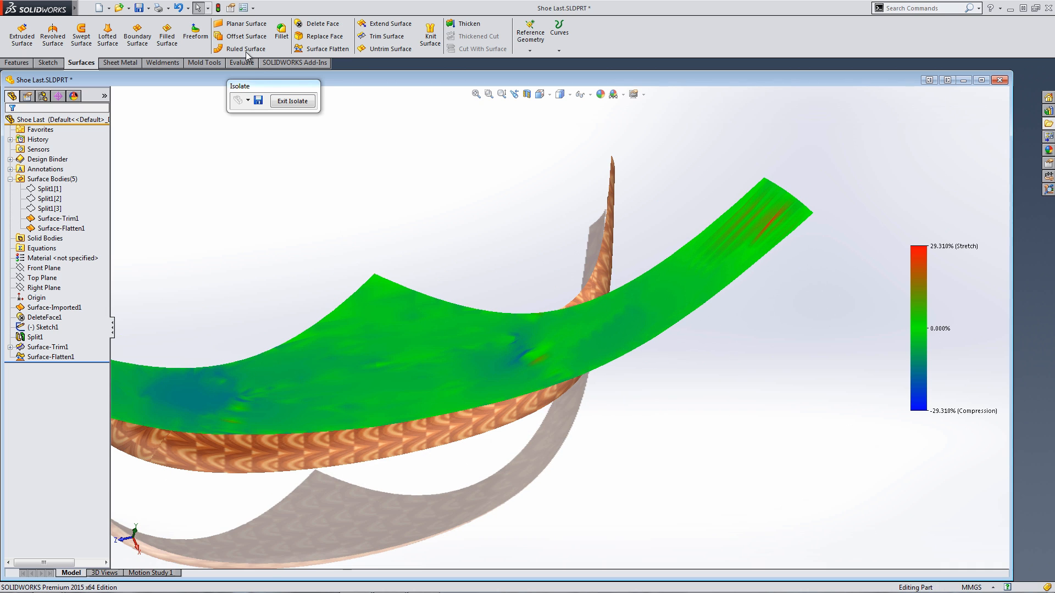
pyautogui.press('z')
pyautogui.press('z')
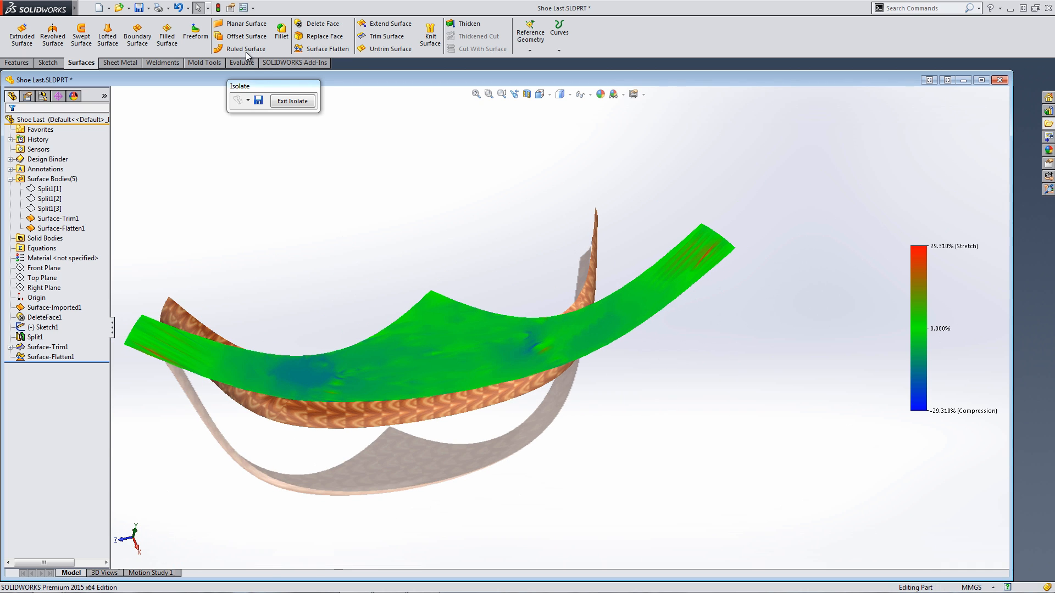
# - Exit the isolated view and close the shoe last part without saving the changes
pyautogui.click(293, 101)
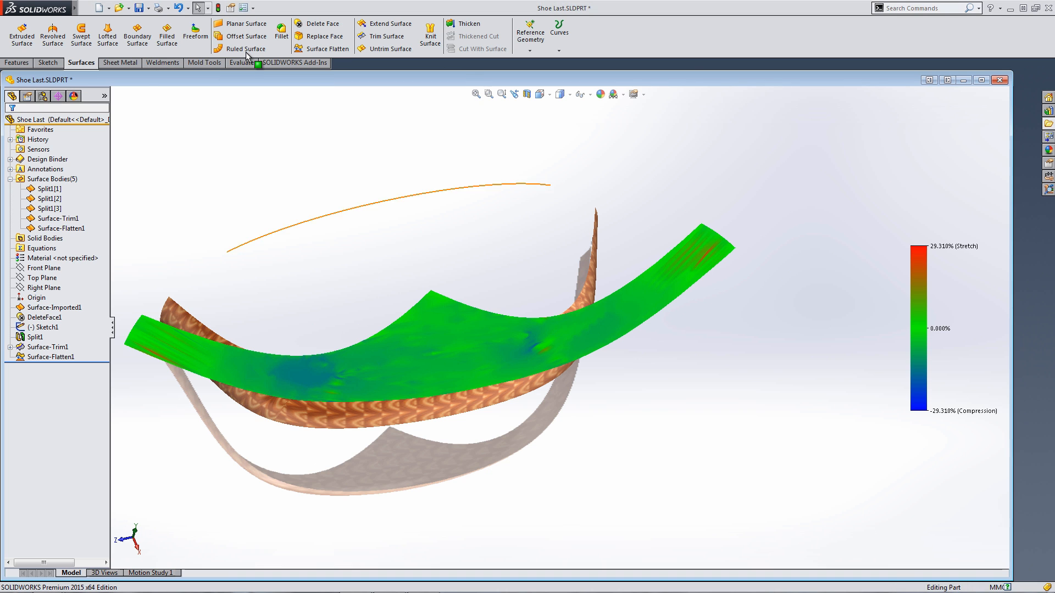
pyautogui.click(999, 80)
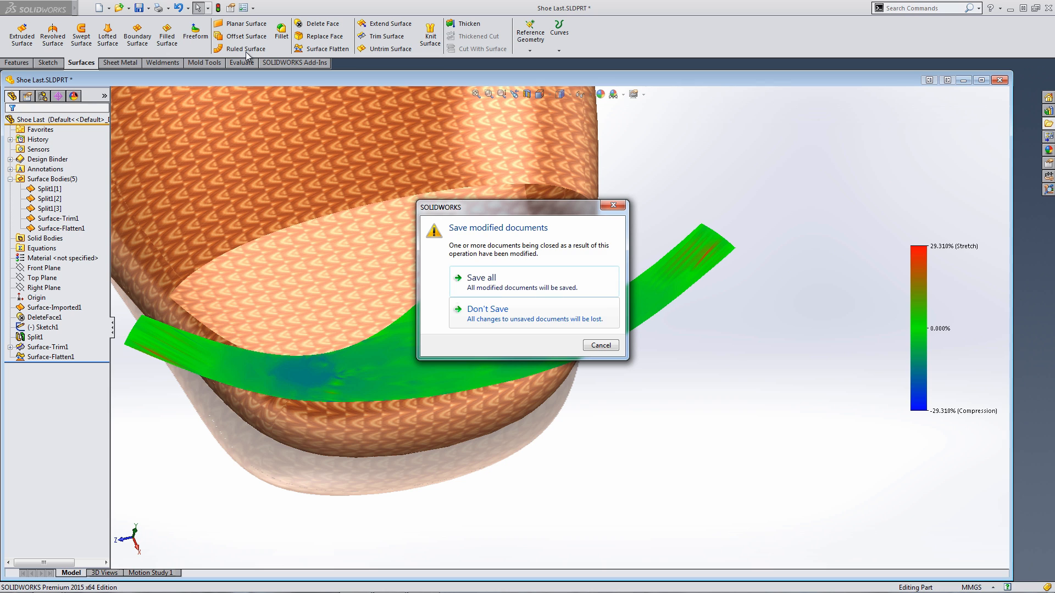
pyautogui.click(487, 309)
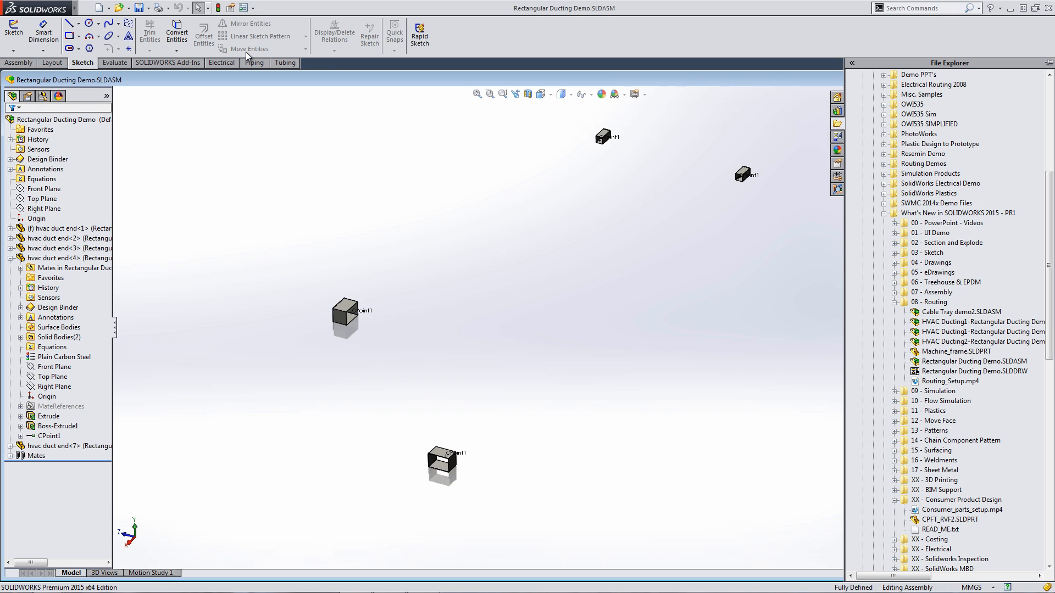
# - Start a rectangular duct route at the connection point of the upper of the two larger duct ends, accepting the default route properties
pyautogui.scroll(-2, 247, 52)
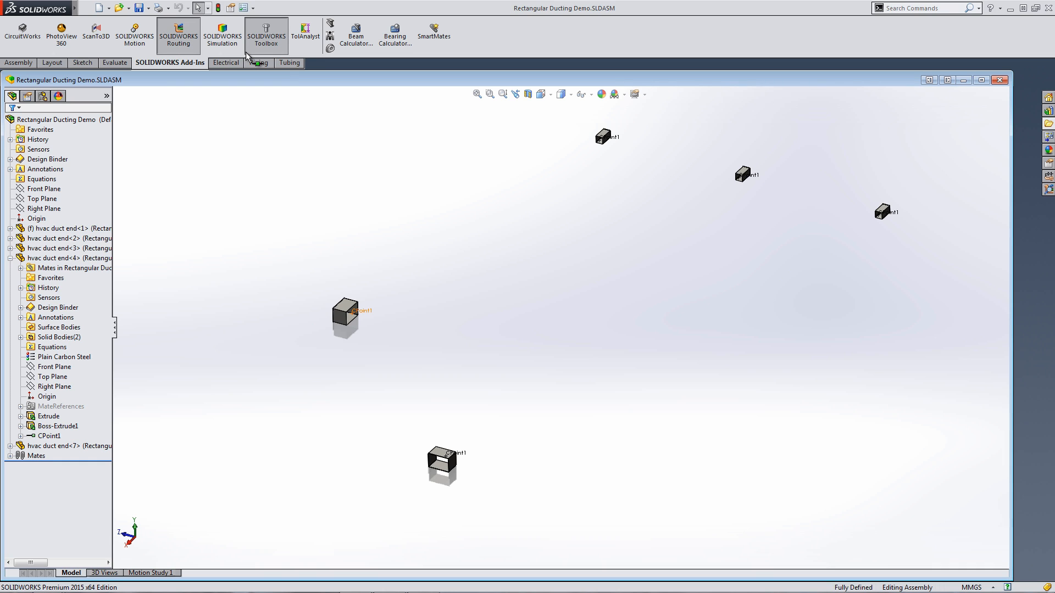
pyautogui.rightClick(353, 314)
pyautogui.click(389, 496)
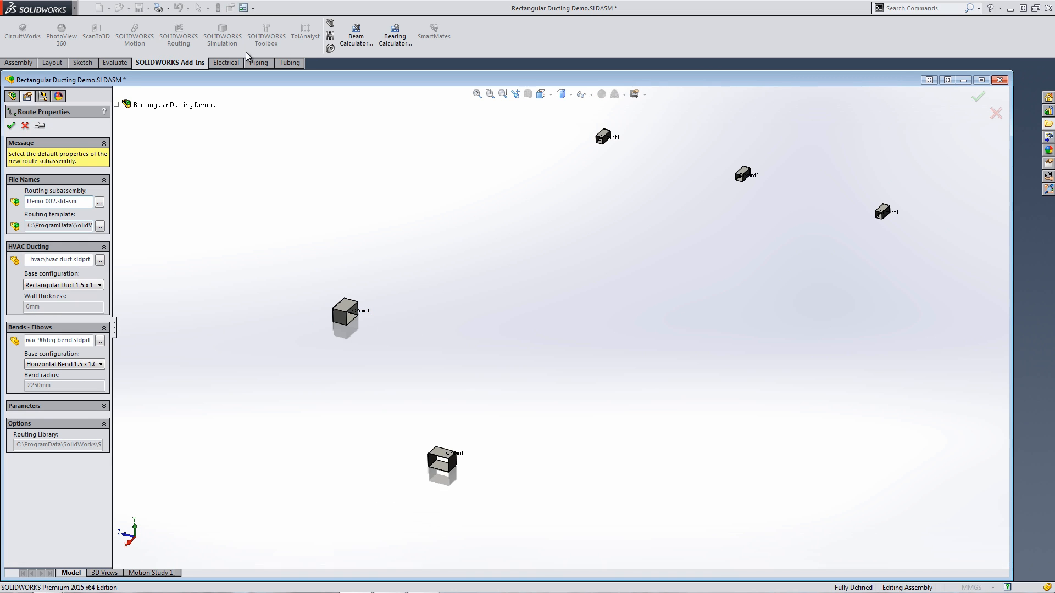
pyautogui.press('Return')
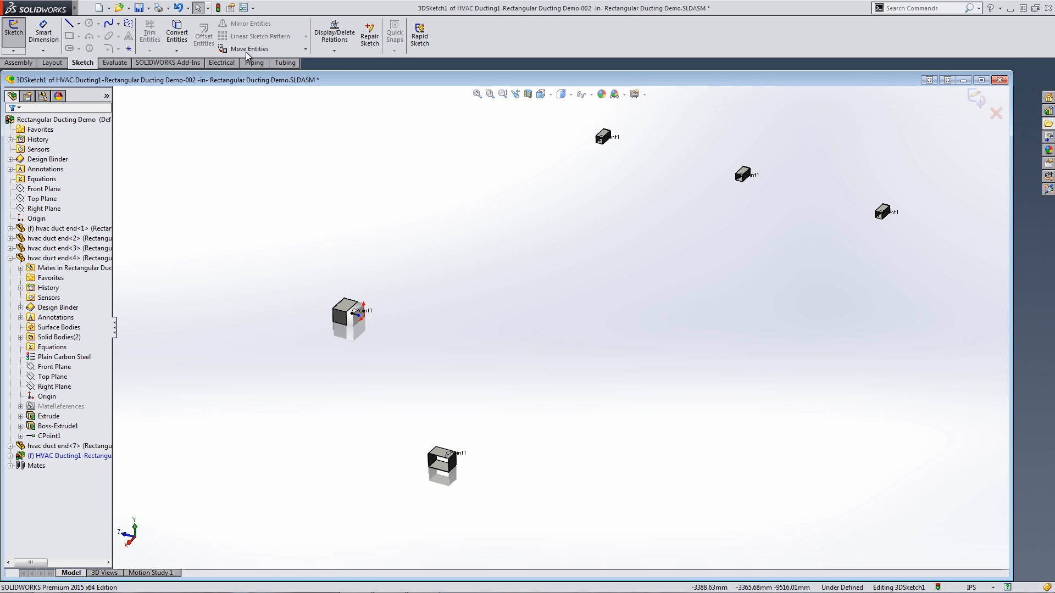
# - Extend the route's starting stub into a long straight duct and show the hvac fittings in the Design Library
pyautogui.moveTo(364, 316); pyautogui.dragTo(543, 364)
pyautogui.moveTo(543, 365)
pyautogui.mouseDown(button='middle')
pyautogui.moveTo(538, 352)
pyautogui.moveTo(532, 386)
pyautogui.mouseUp(button='middle')
pyautogui.click(1048, 111)
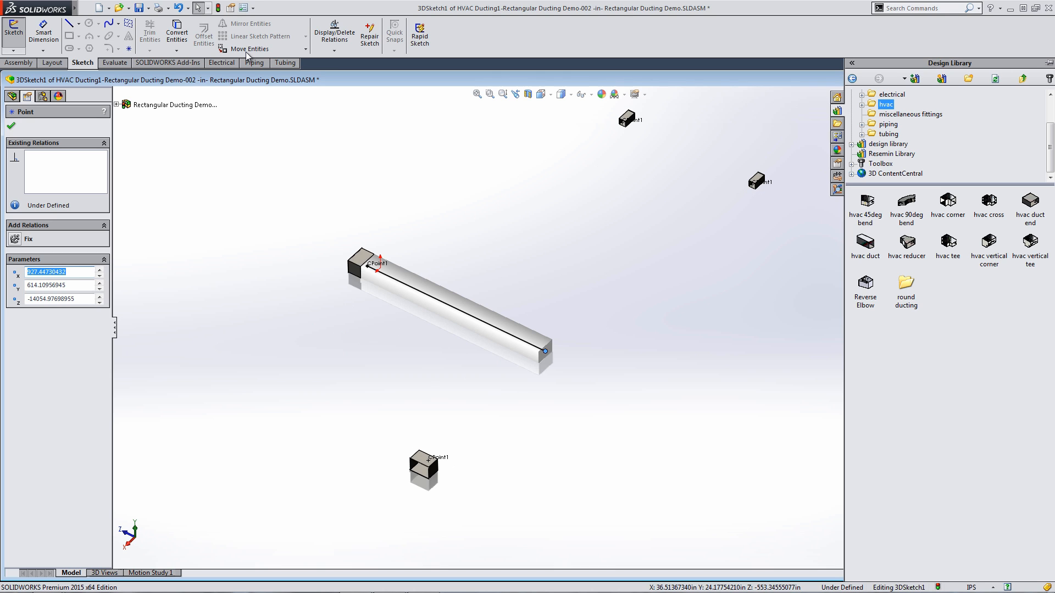
# - Insert an hvac tee in the straight duct with its branch towards the lower large duct end, using configuration Tee 1.5 x 1.0 x 1.5 x 1.0
pyautogui.moveTo(948, 243)
pyautogui.mouseDown()
pyautogui.moveTo(601, 320)
pyautogui.moveTo(434, 307)
pyautogui.moveTo(466, 313)
pyautogui.mouseUp()
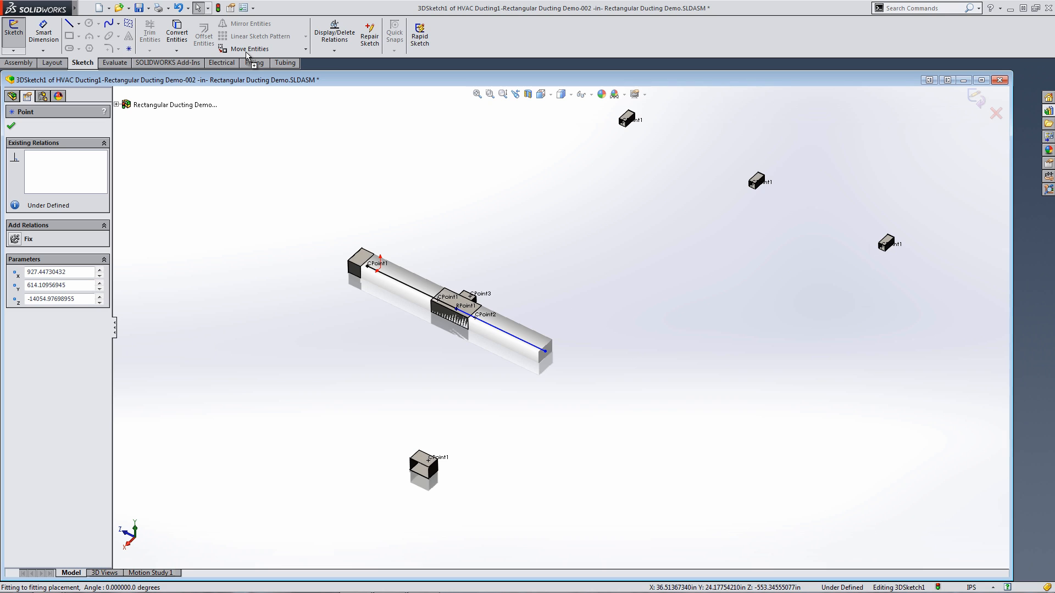
pyautogui.press('Tab')
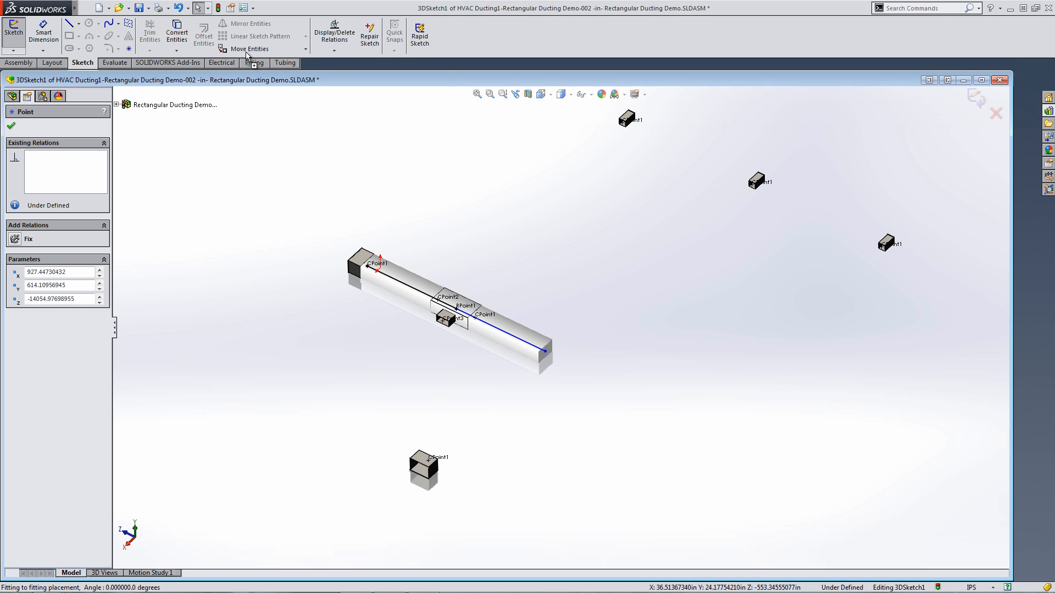
pyautogui.press('Down')
pyautogui.press('Down')
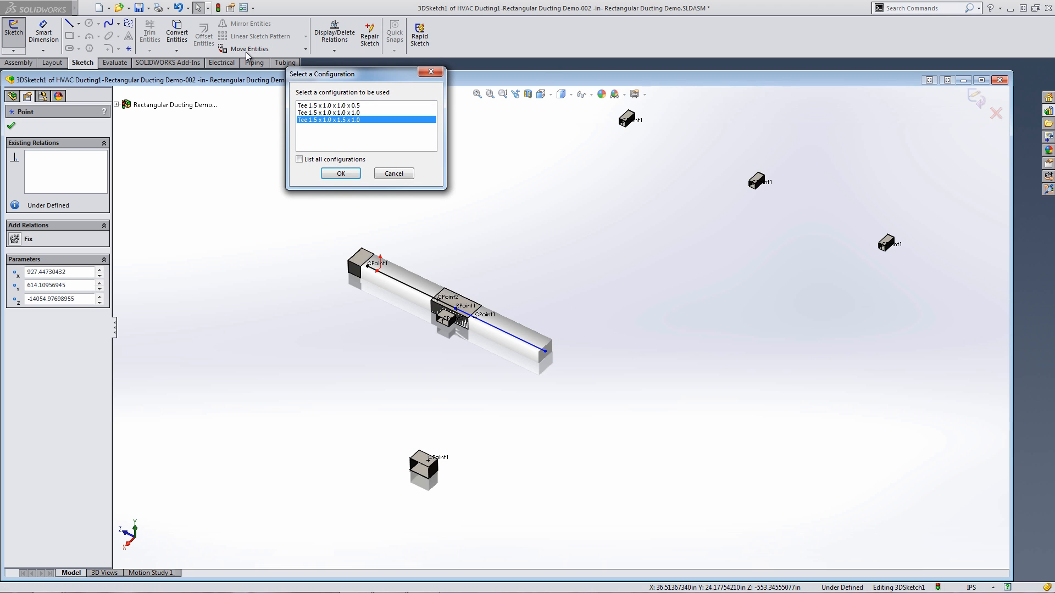
pyautogui.press('Return')
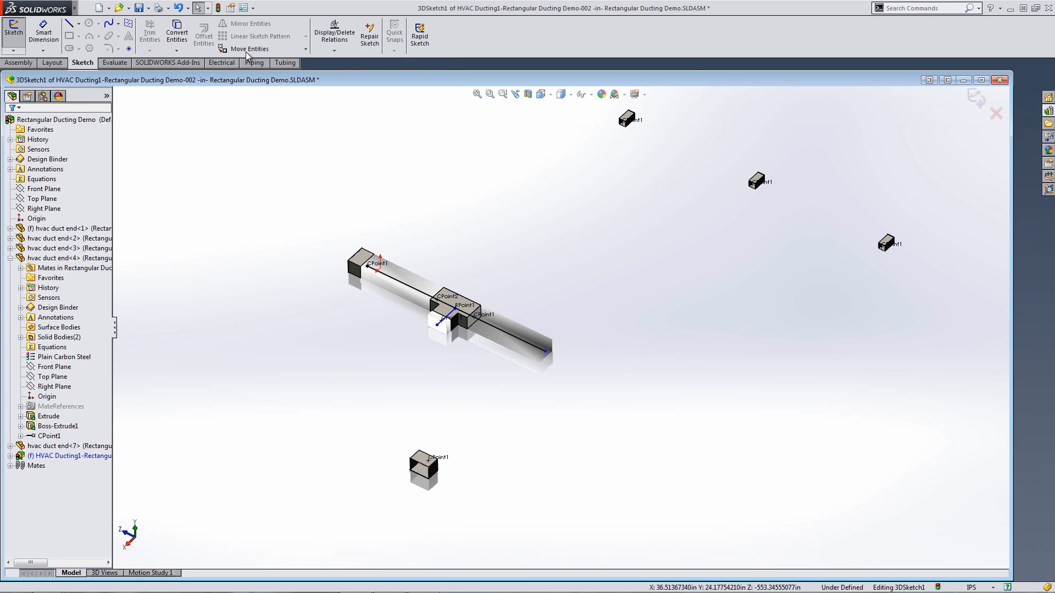
# - Extend the tee's branch and route it through two bends to the connection point of the lower large duct end
pyautogui.press('Down')
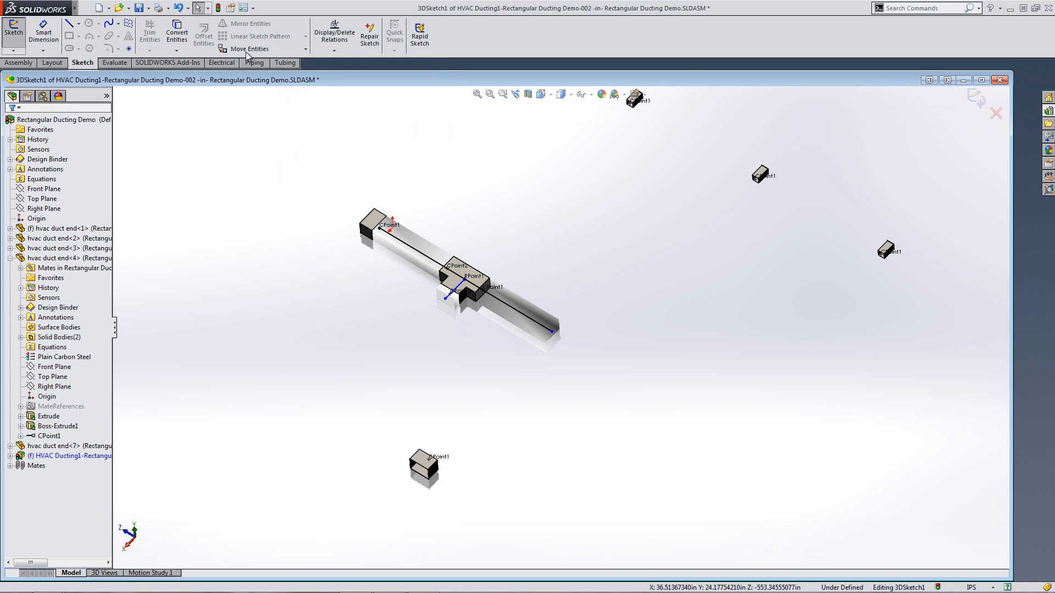
pyautogui.press('s')
pyautogui.press('Escape')
pyautogui.moveTo(445, 298); pyautogui.dragTo(421, 323)
pyautogui.press('s')
pyautogui.press('l')
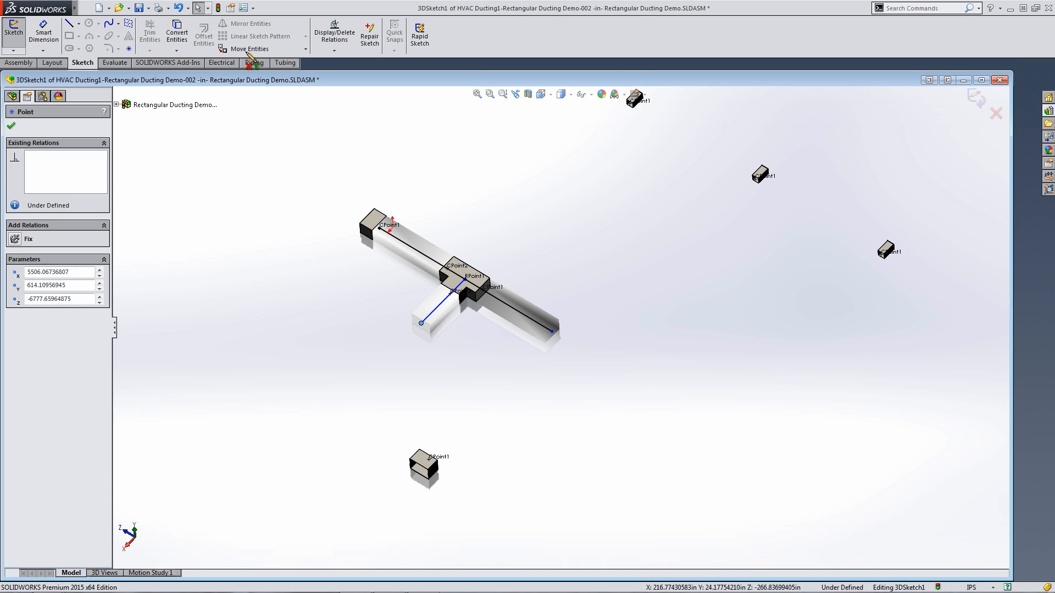
pyautogui.click(421, 323)
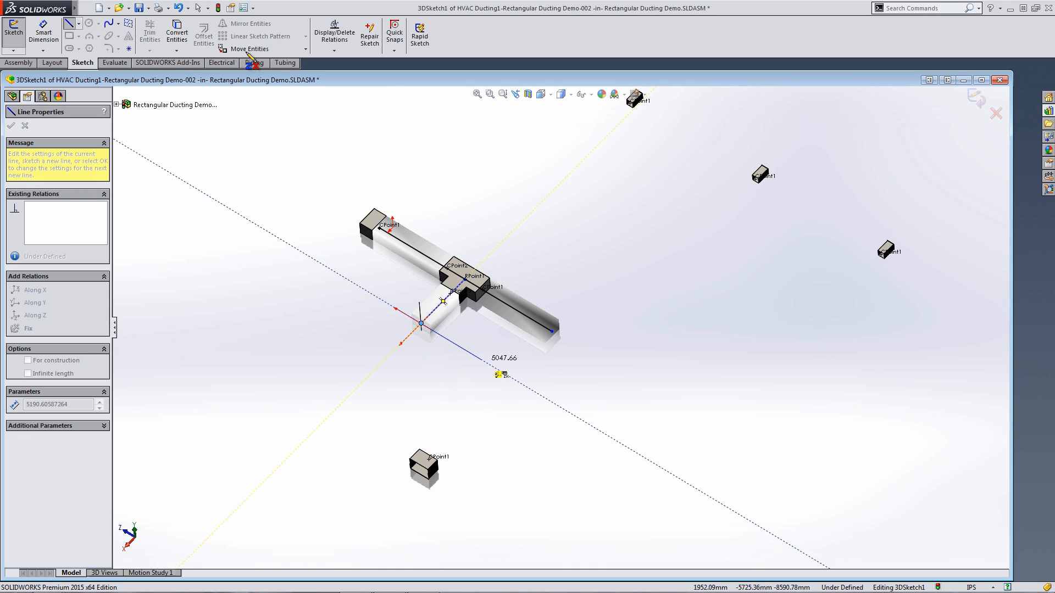
pyautogui.click(503, 377)
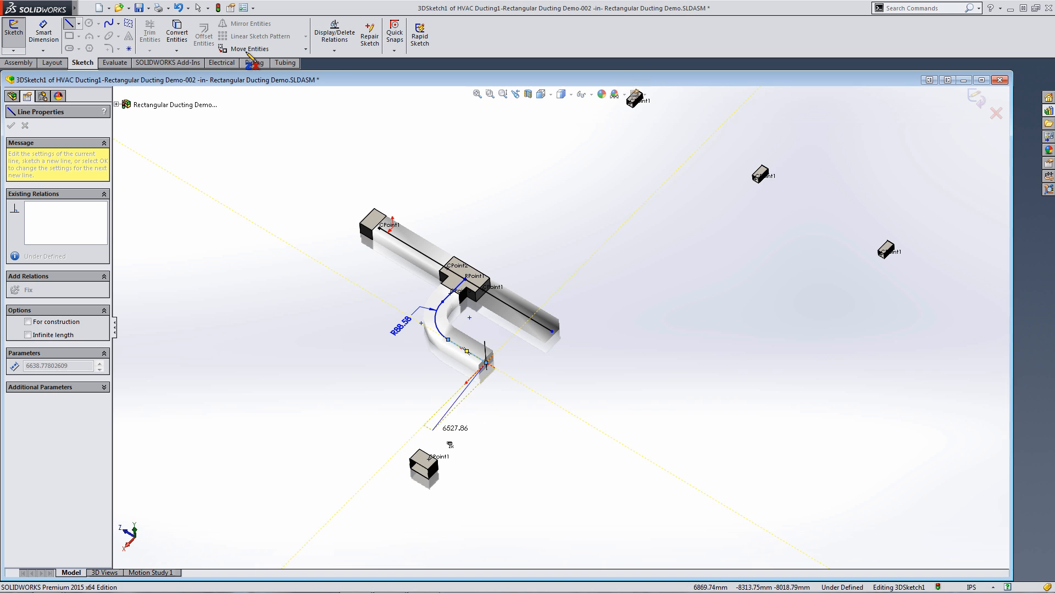
pyautogui.press('Escape')
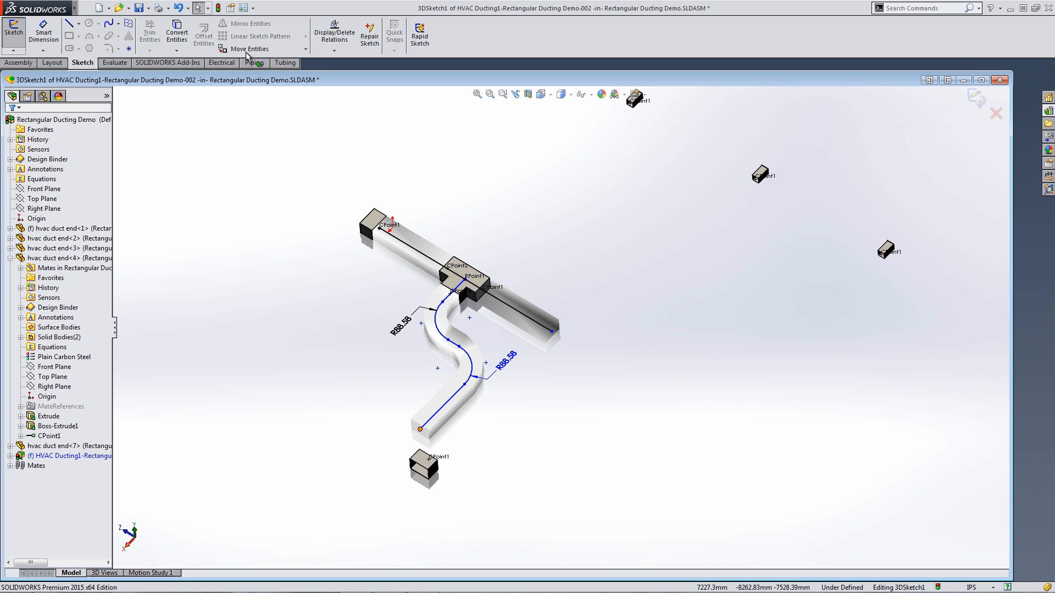
pyautogui.moveTo(420, 429); pyautogui.dragTo(429, 459)
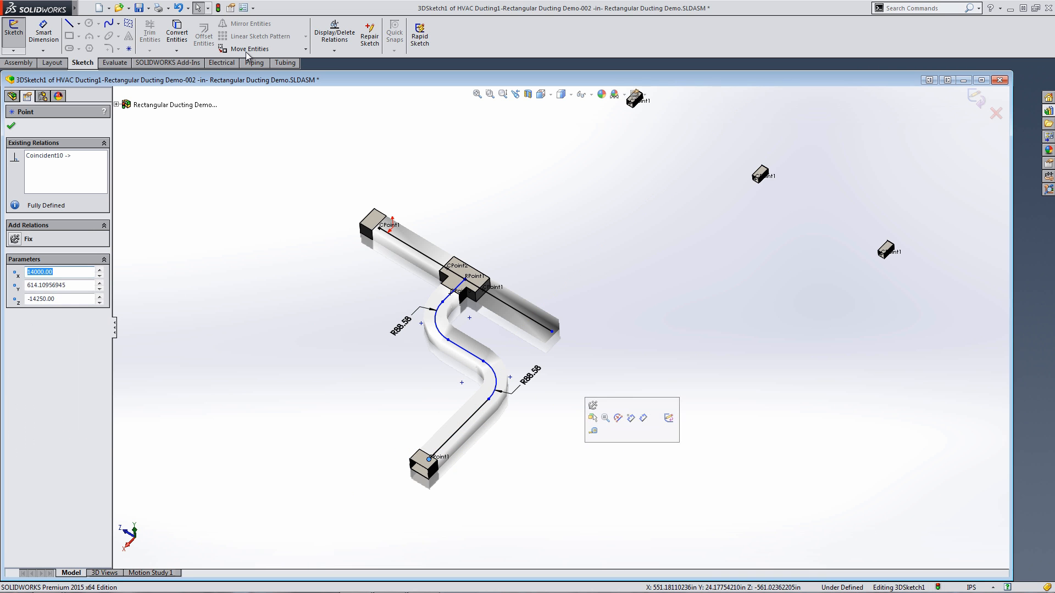
pyautogui.press('Escape')
# - Route the main duct from its free end vertically upward, across, and along to the connection point of the middle small duct end
pyautogui.press('s')
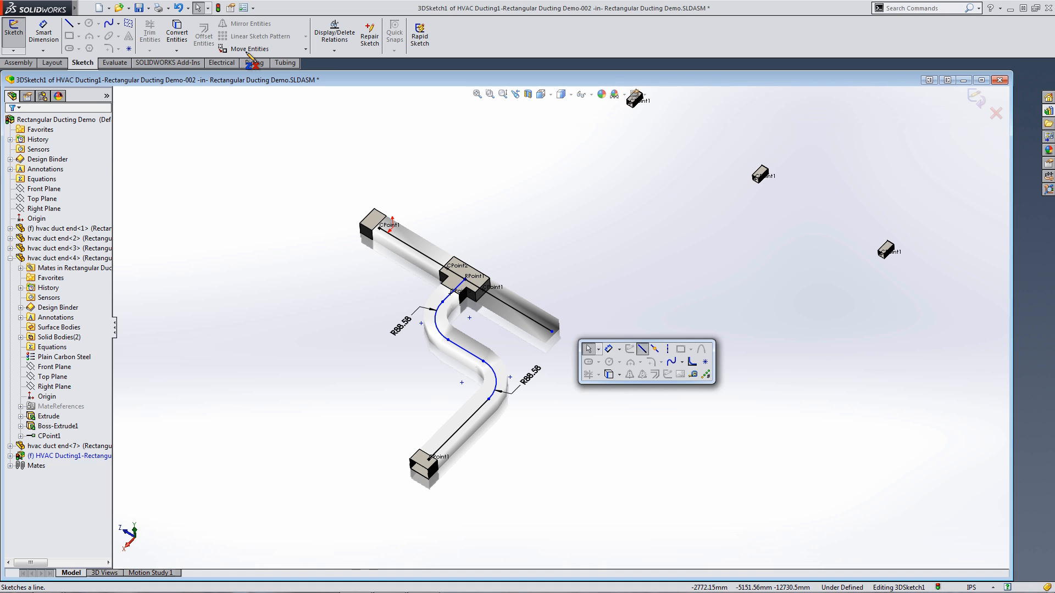
pyautogui.click(643, 350)
pyautogui.click(552, 332)
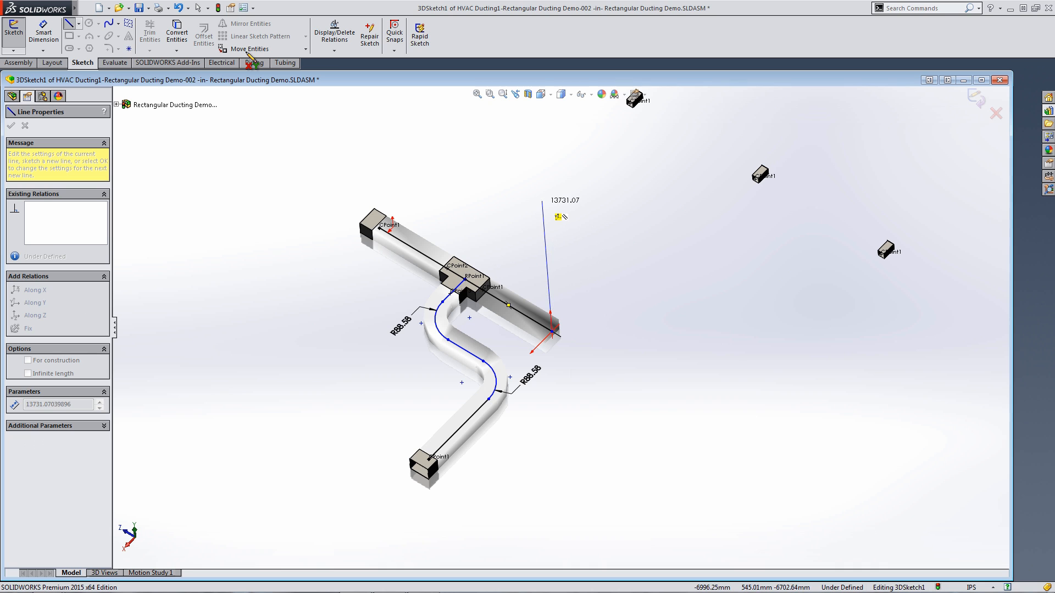
pyautogui.click(542, 200)
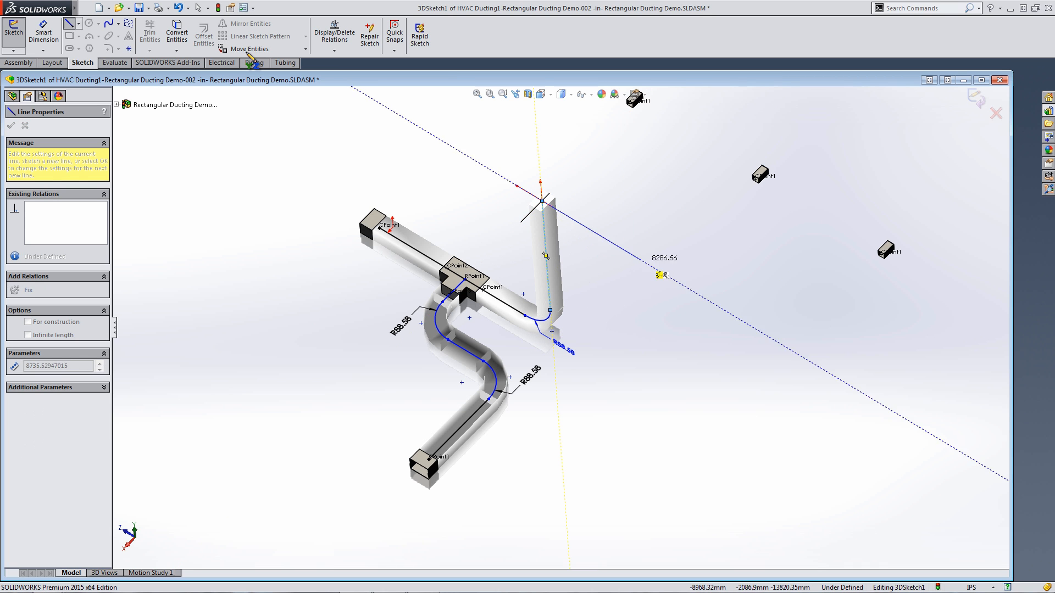
pyautogui.click(670, 278)
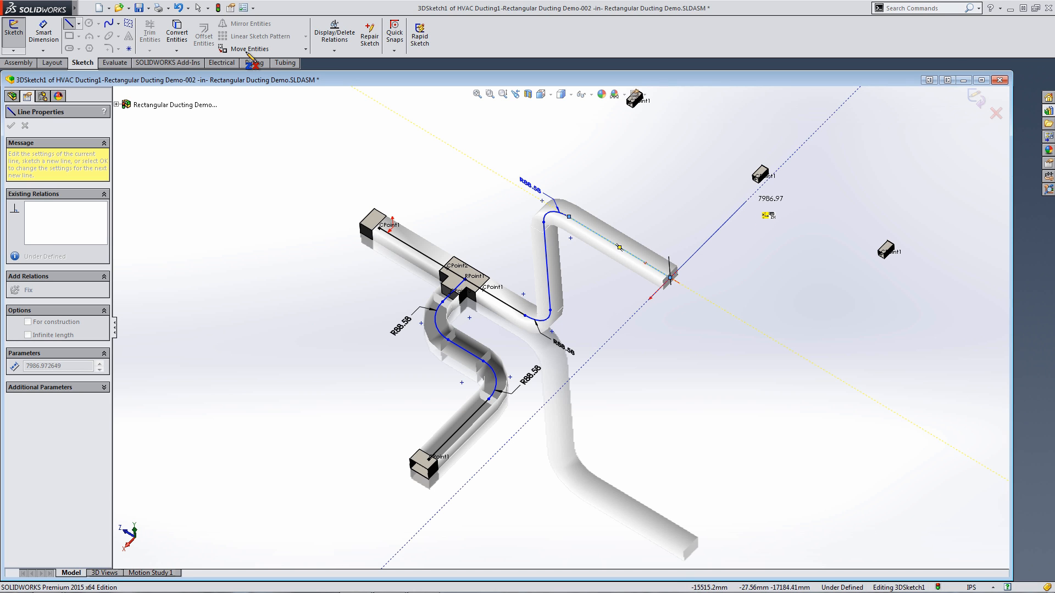
pyautogui.click(747, 199)
pyautogui.press('Escape')
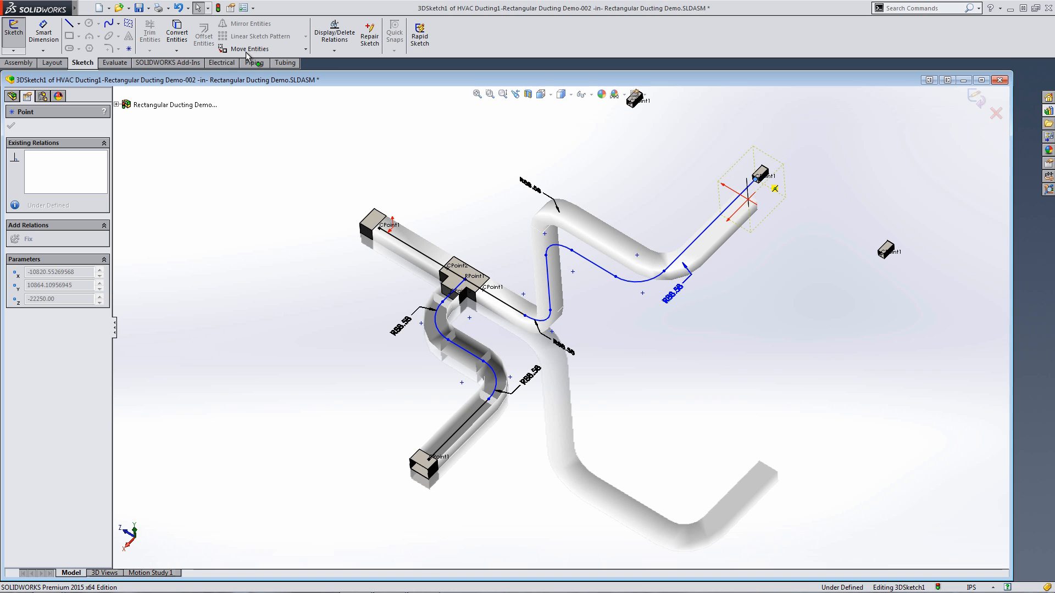
pyautogui.press('Escape')
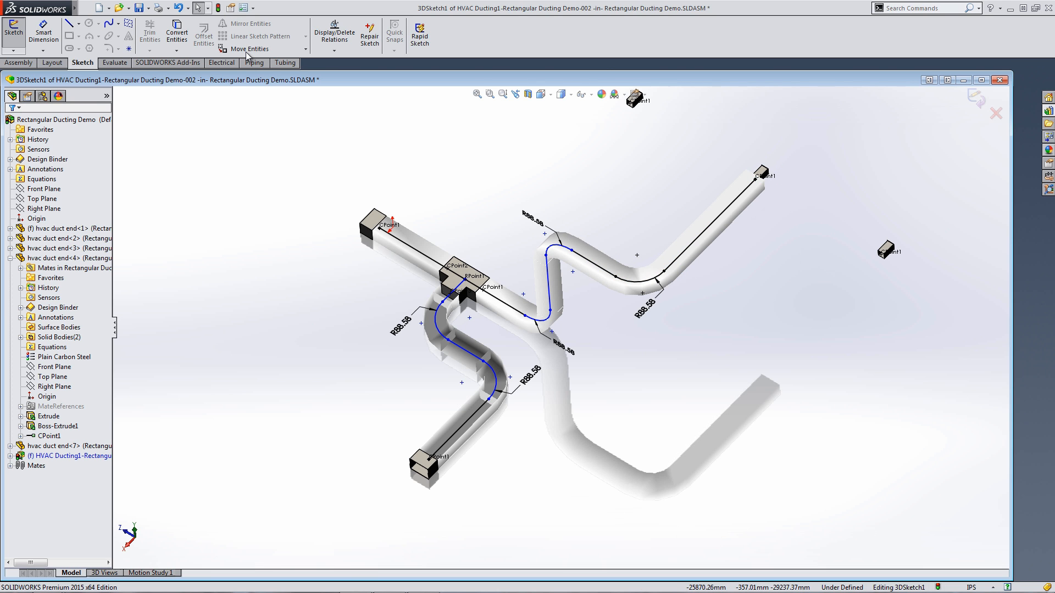
# - Insert an hvac cross in the straight run leading to the middle small duct end, using configuration Cross 1.5 x 1.0 x 1.0 x 0.5
pyautogui.click(1048, 111)
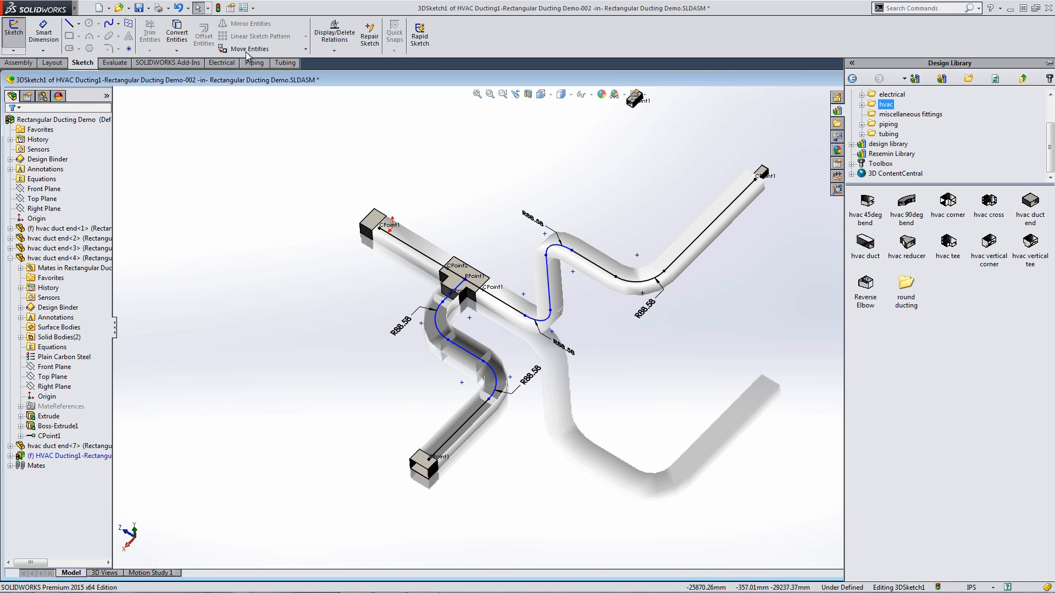
pyautogui.moveTo(989, 203); pyautogui.dragTo(691, 245)
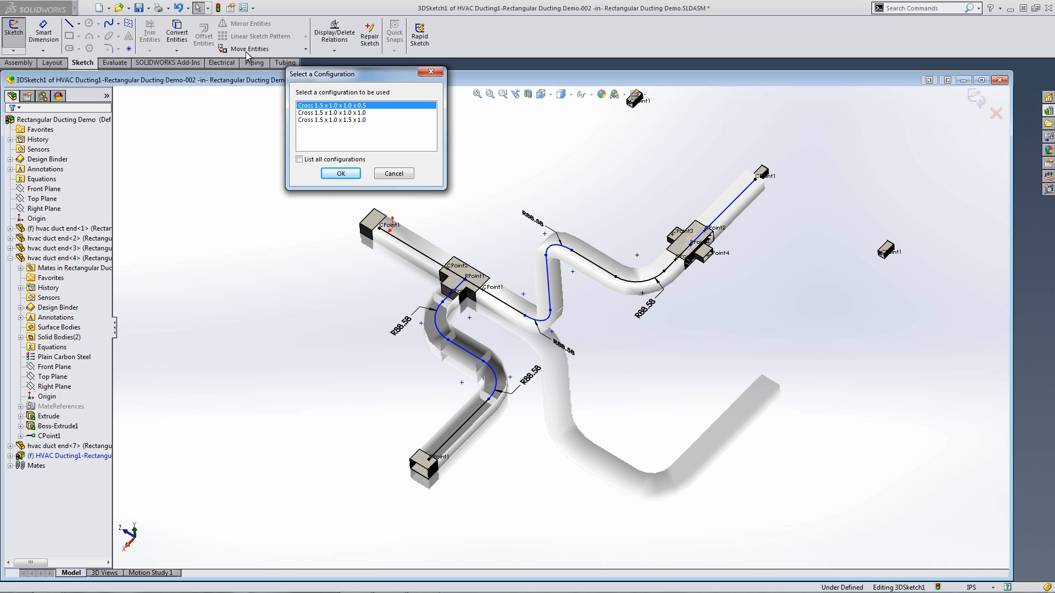
pyautogui.press('Return')
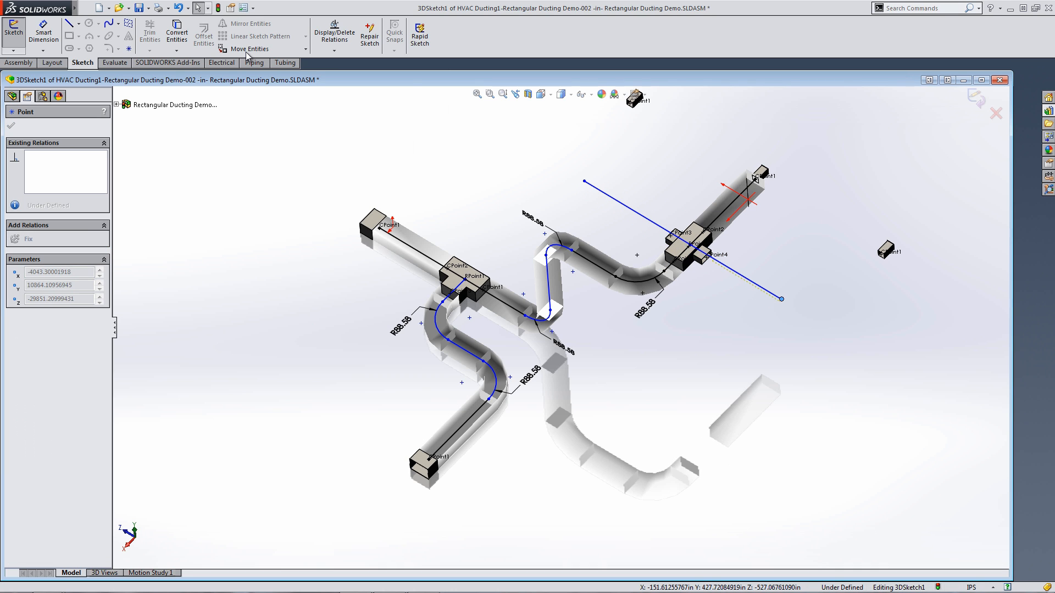
# - Add a bent run to each side branch of the cross and connect the runs to the two outer small duct ends
pyautogui.press('s')
pyautogui.click(813, 341)
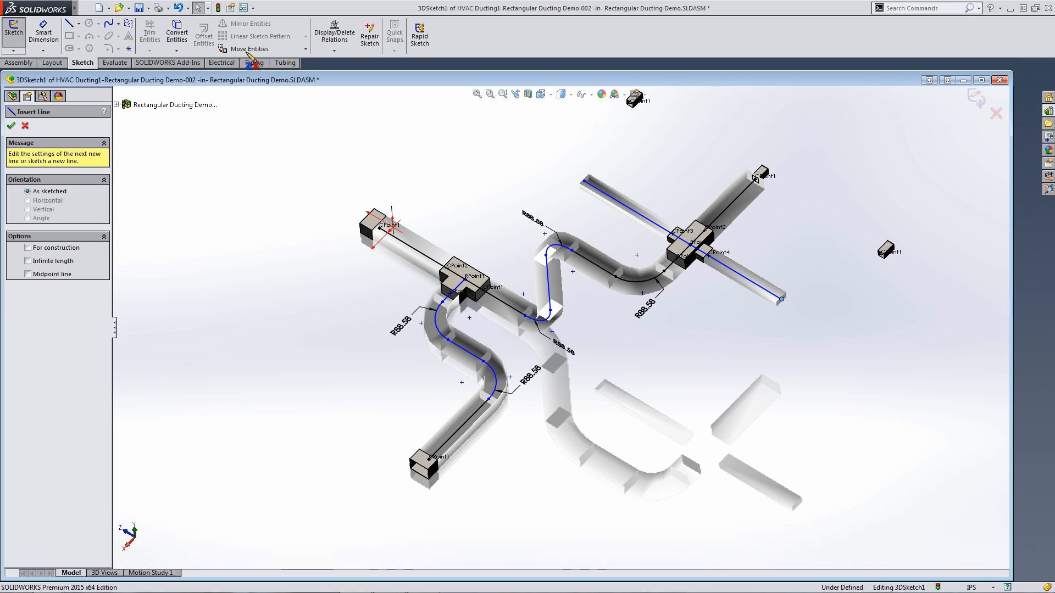
pyautogui.click(782, 299)
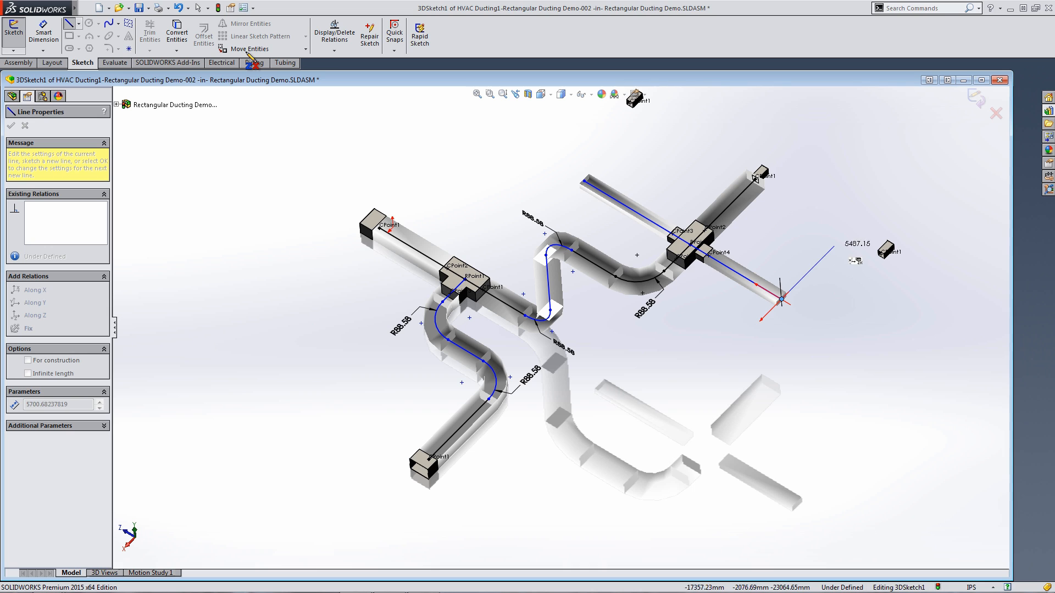
pyautogui.click(836, 243)
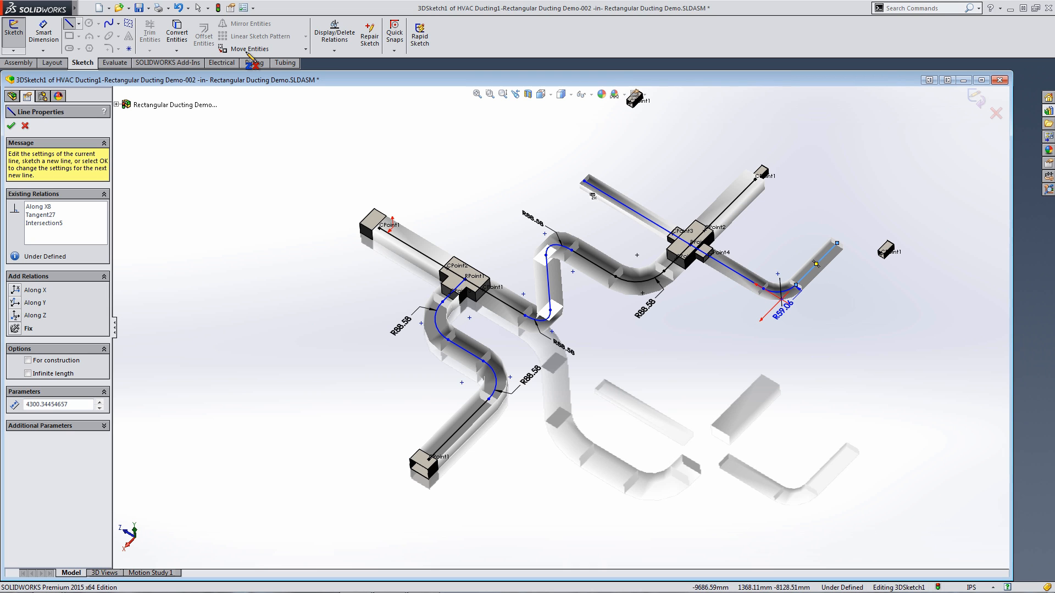
pyautogui.moveTo(583, 181); pyautogui.dragTo(635, 130)
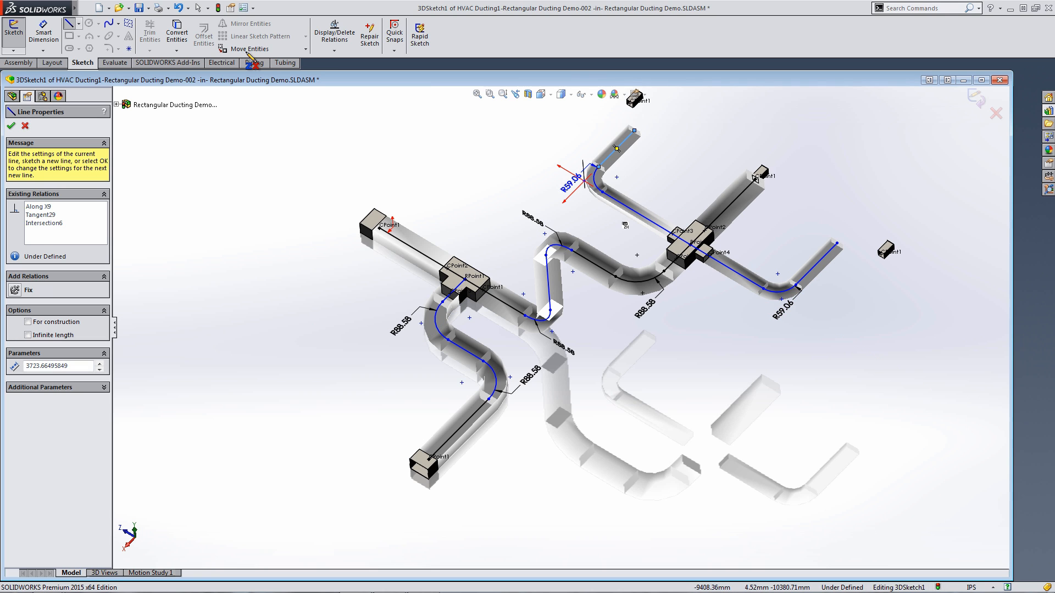
pyautogui.press('Escape')
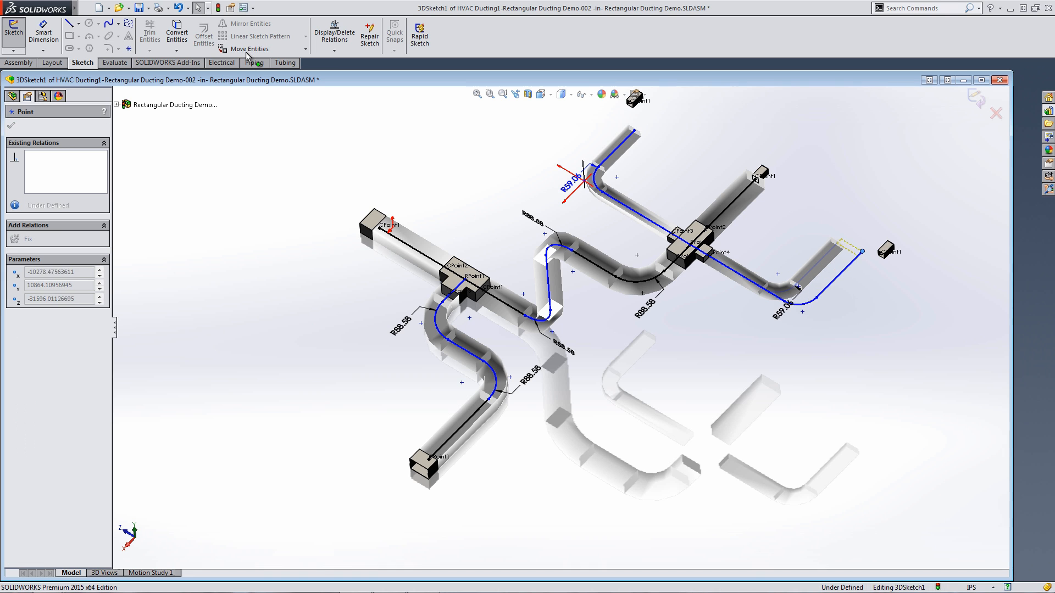
pyautogui.moveTo(862, 251); pyautogui.dragTo(881, 254)
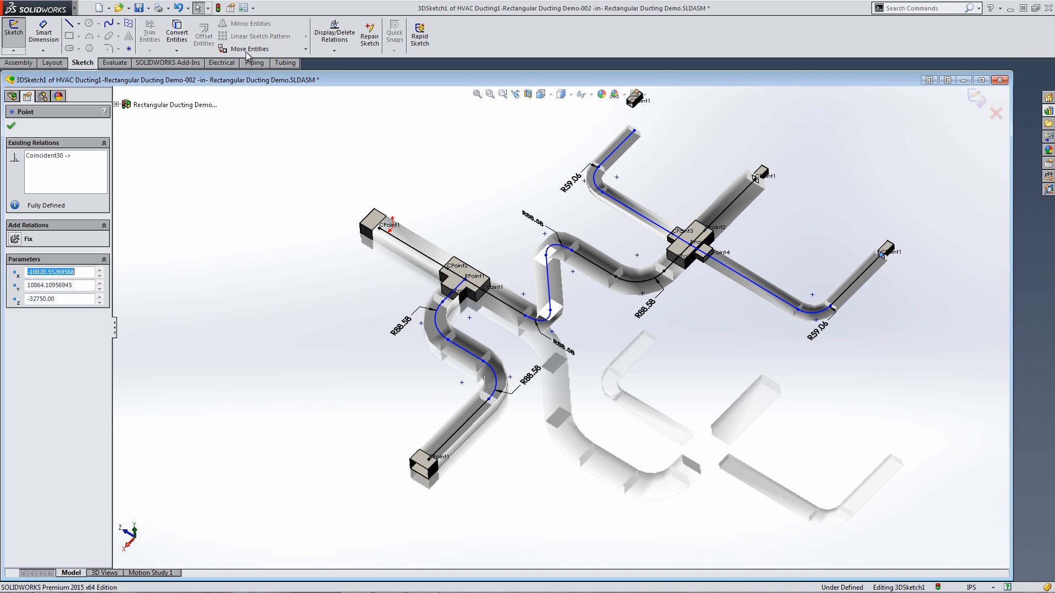
pyautogui.moveTo(634, 131); pyautogui.dragTo(630, 103)
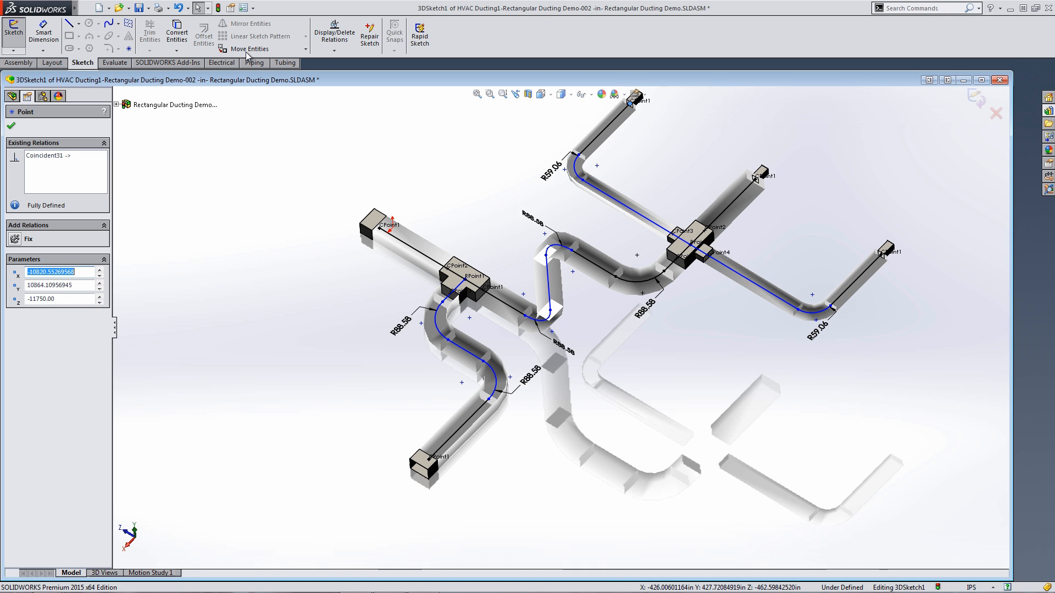
# - Insert hvac reducers before the three small duct ends: Reducer 1.5x1.0 to 0.5x0.5 on the middle run, Reducer 1.0x0.5 to 0.5x0.5 on both outer runs
pyautogui.click(1048, 110)
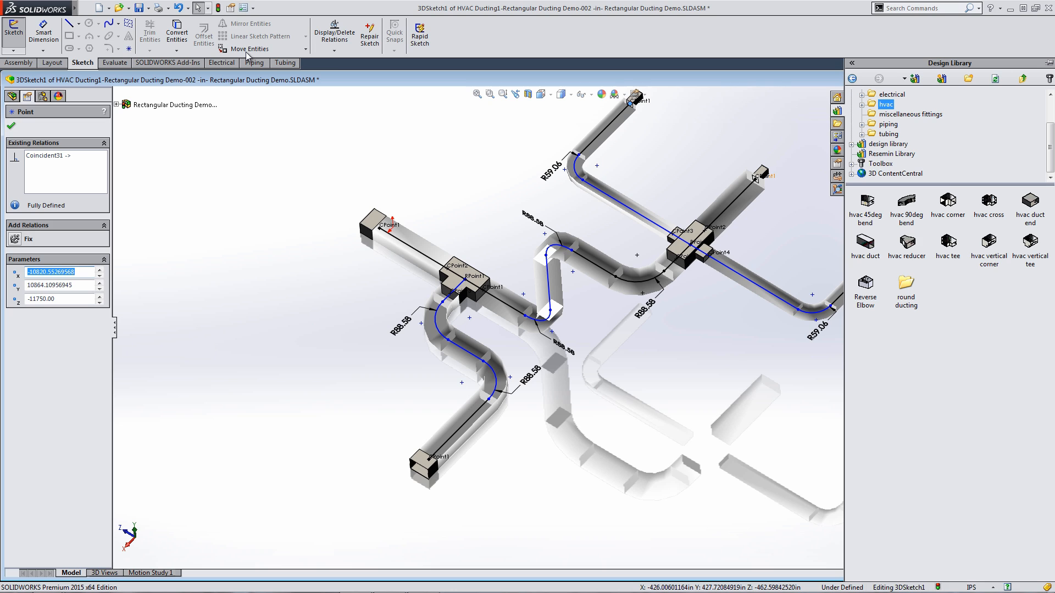
pyautogui.moveTo(906, 245); pyautogui.dragTo(735, 201)
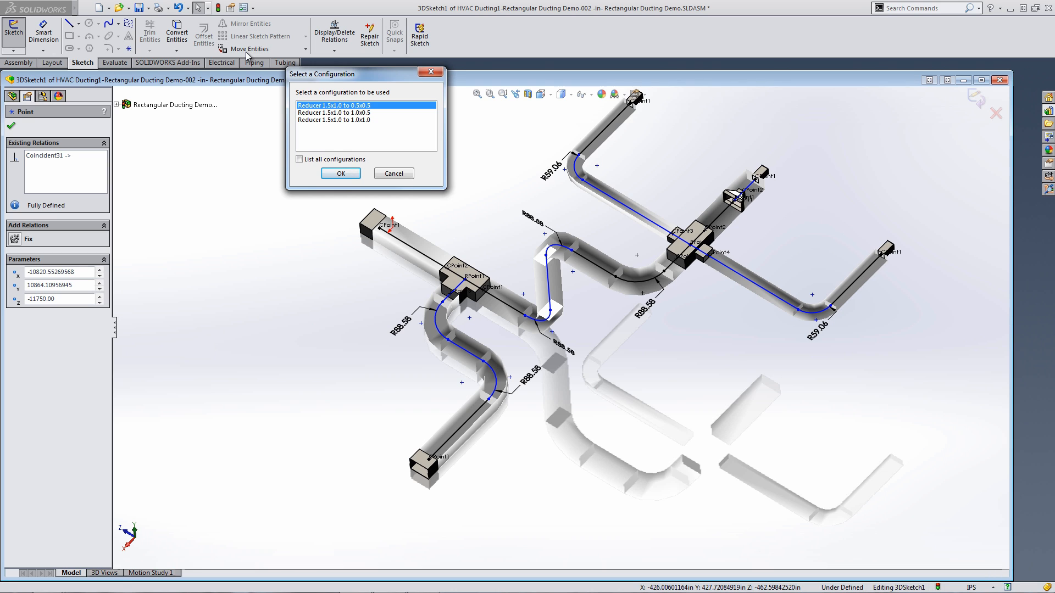
pyautogui.press('Return')
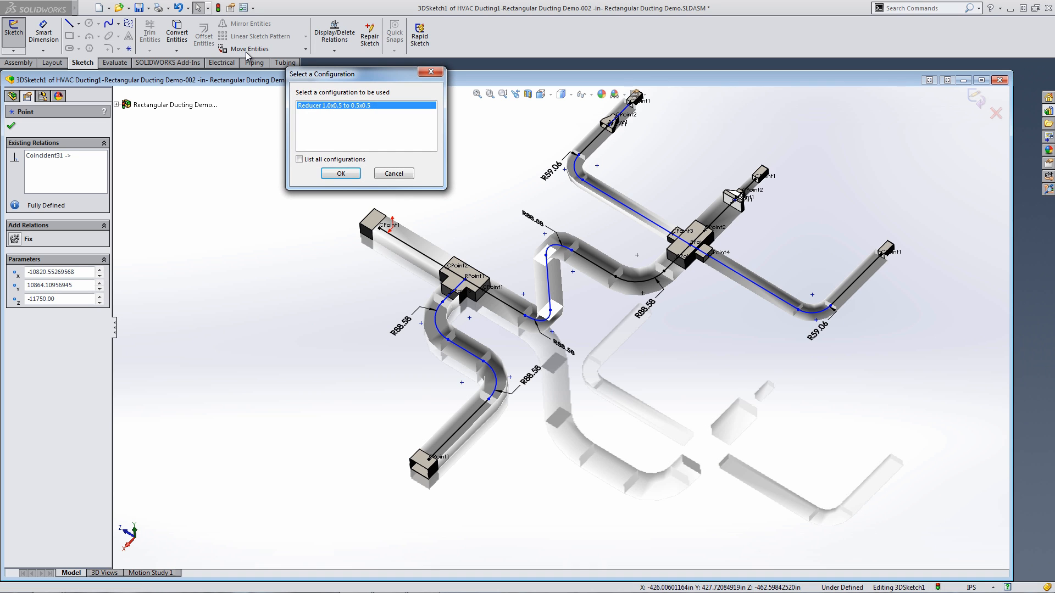
pyautogui.press('Return')
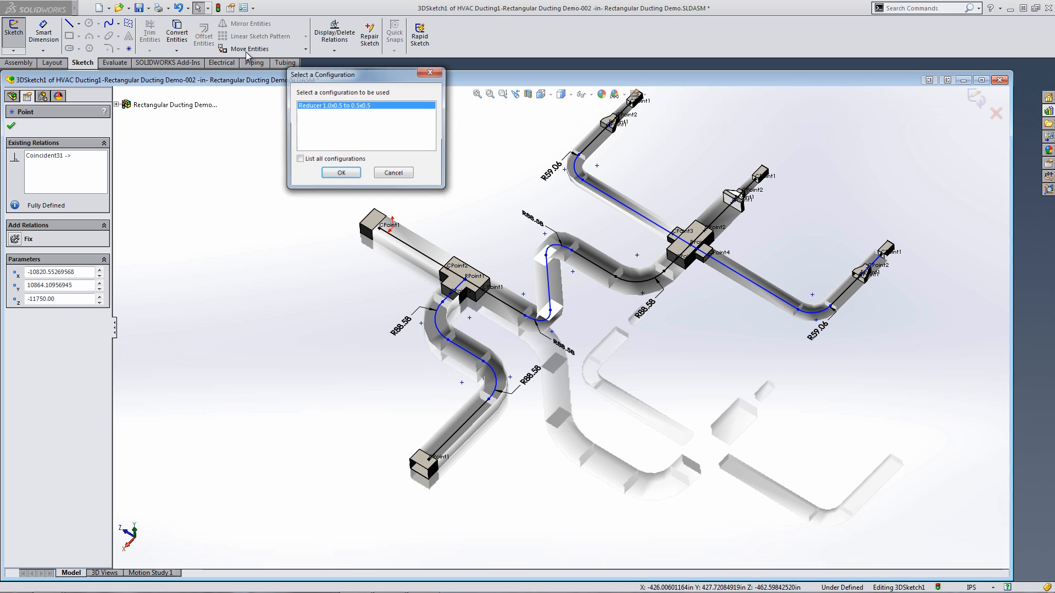
pyautogui.press('Return')
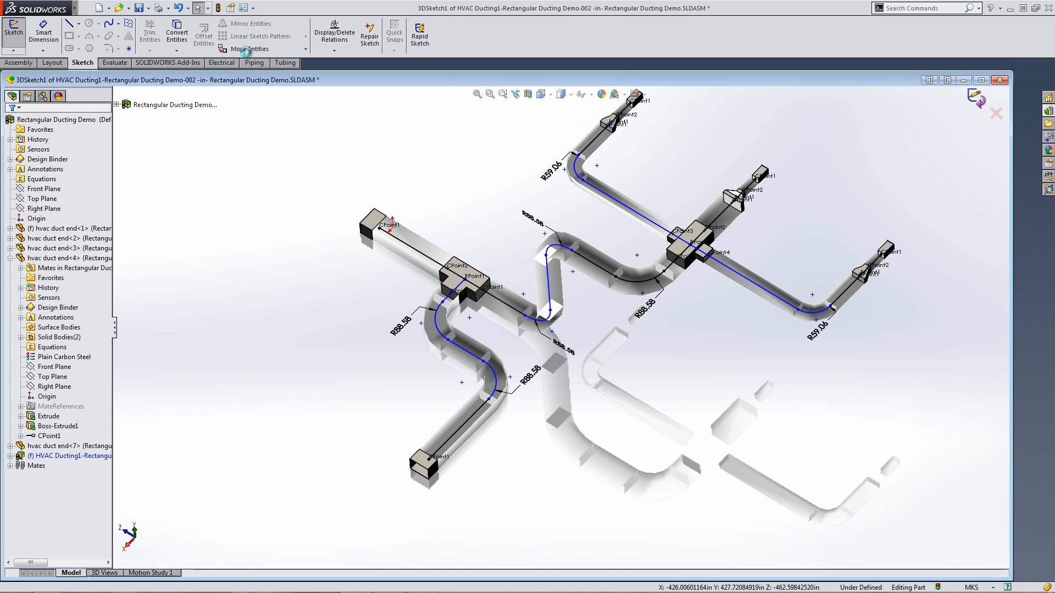
# - Exit the route sketch and finish editing the HVAC ducting route subassembly to return to the top-level assembly
pyautogui.moveTo(543, 287); pyautogui.dragTo(541, 264, button='middle')
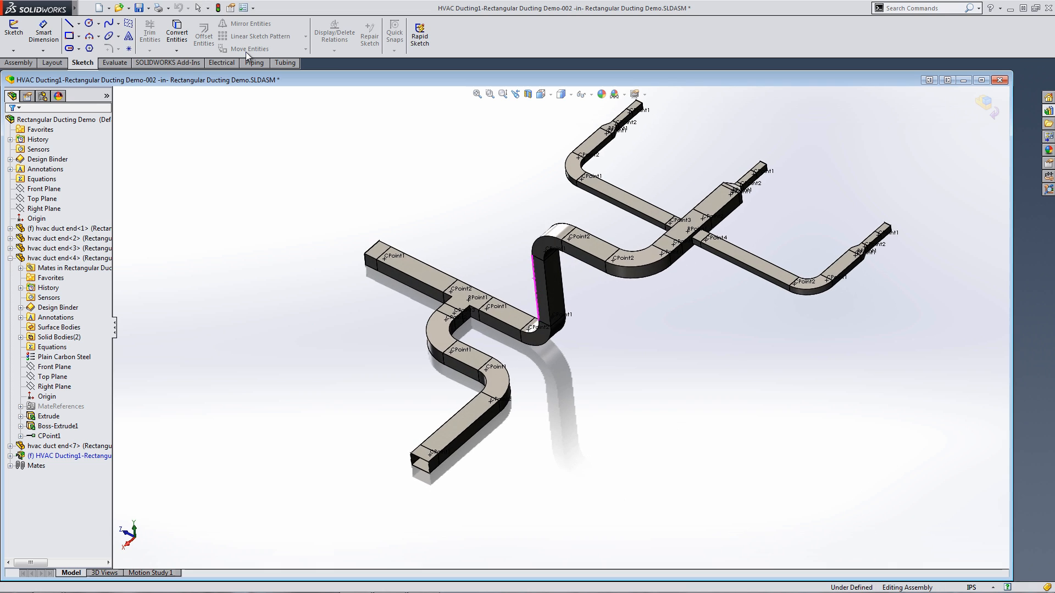
pyautogui.rightClick(402, 196)
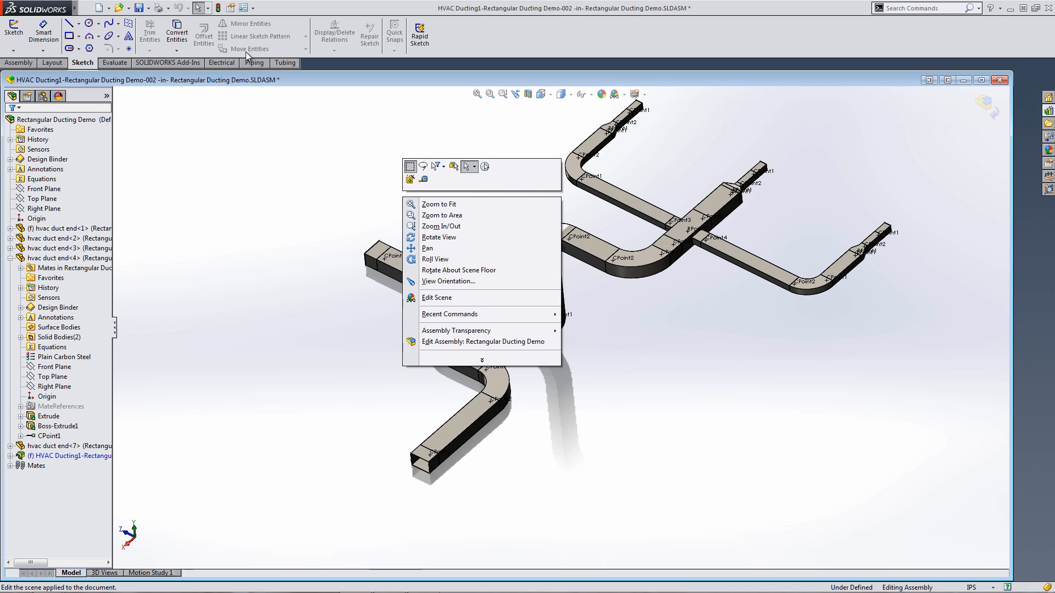
pyautogui.click(246, 52)
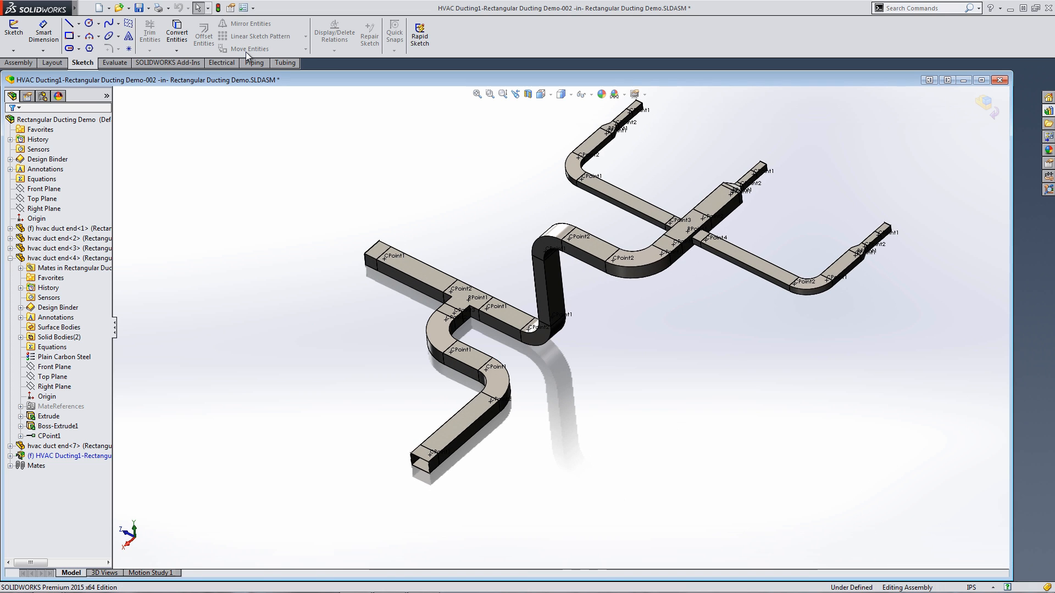
pyautogui.rightClick(298, 183)
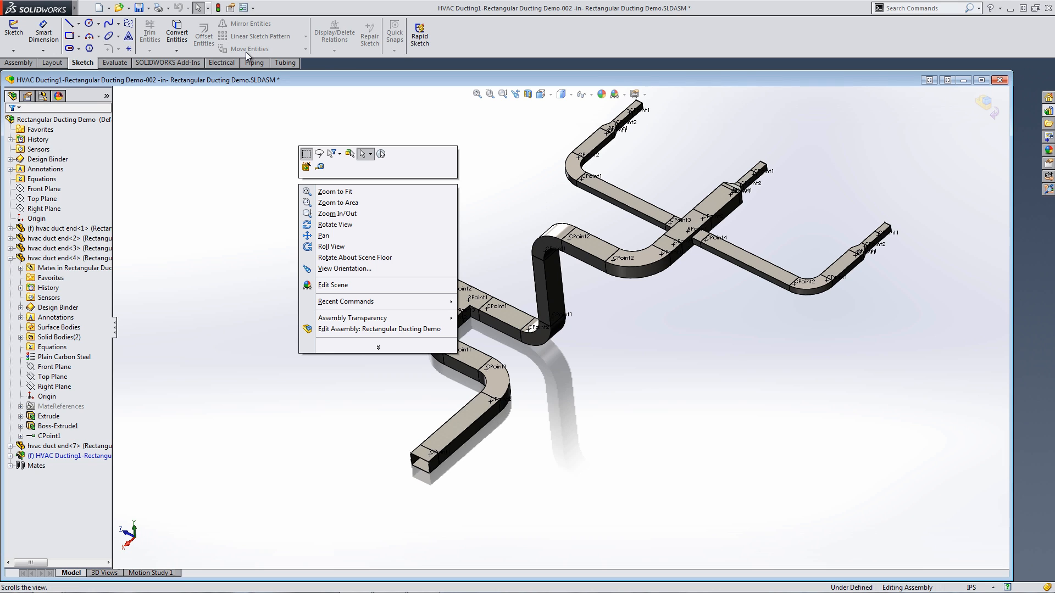
pyautogui.click(247, 52)
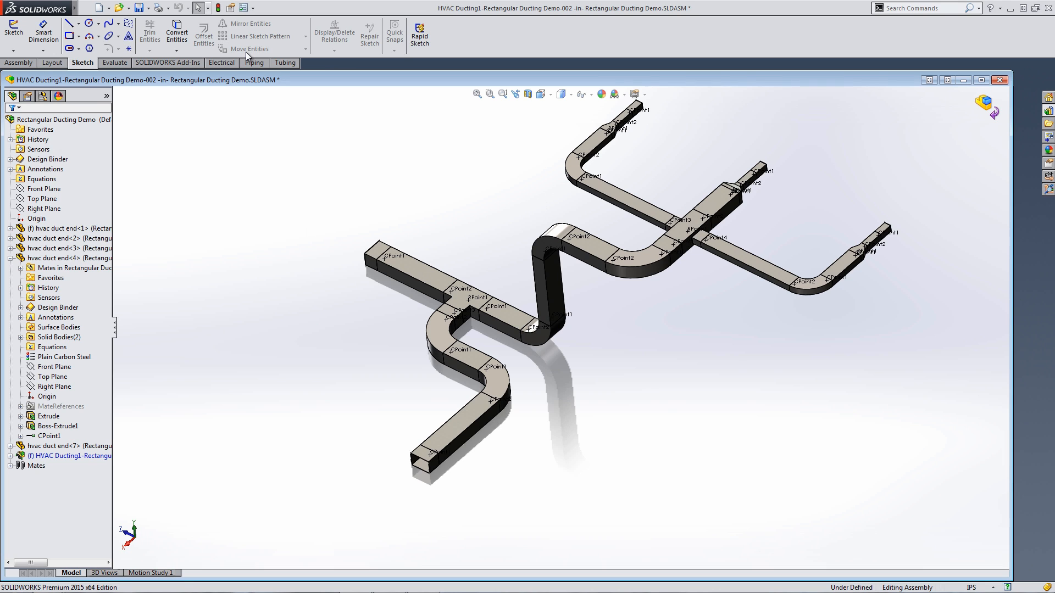
pyautogui.click(987, 106)
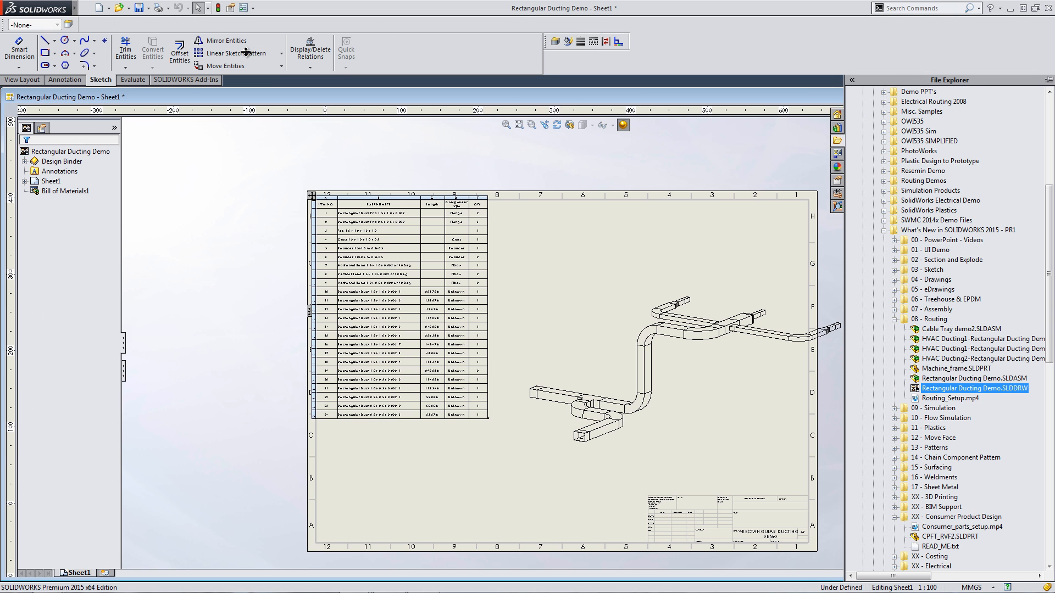
# - Examine the bill of materials and the duct view in the Rectangular Ducting Demo drawing
pyautogui.scroll(1, 495, 329)
pyautogui.scroll(-3, 495, 329)
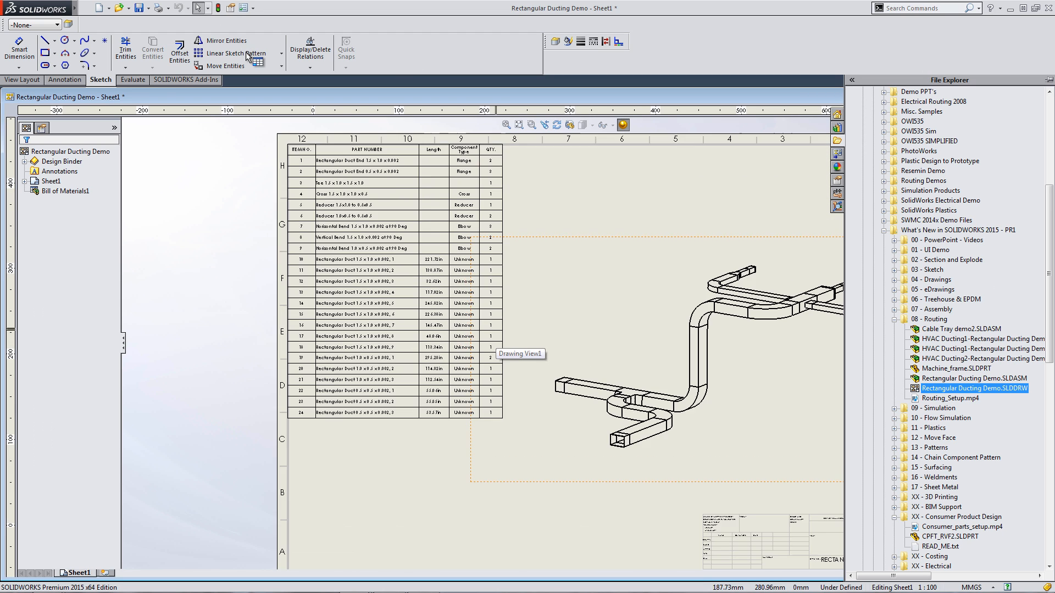
pyautogui.scroll(-1, 495, 330)
pyautogui.scroll(1, 496, 330)
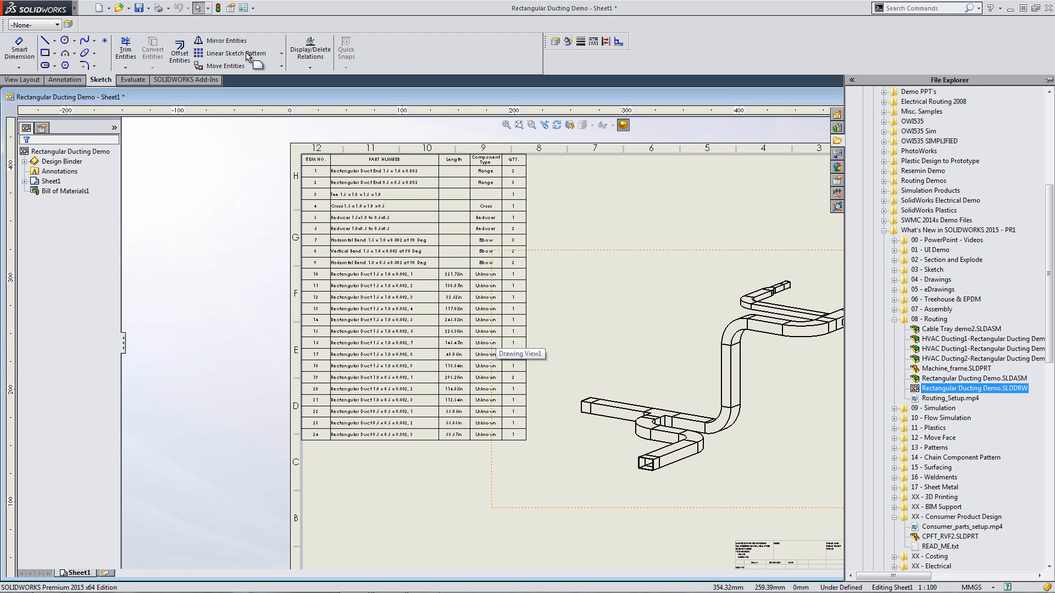
pyautogui.scroll(-1, 516, 307)
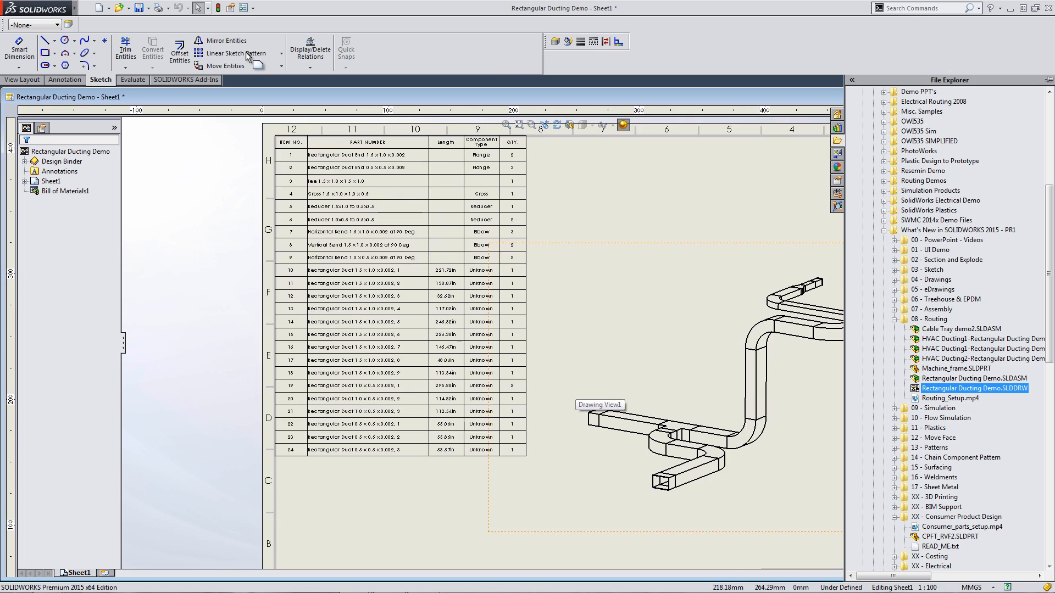
pyautogui.scroll(-1, 528, 310)
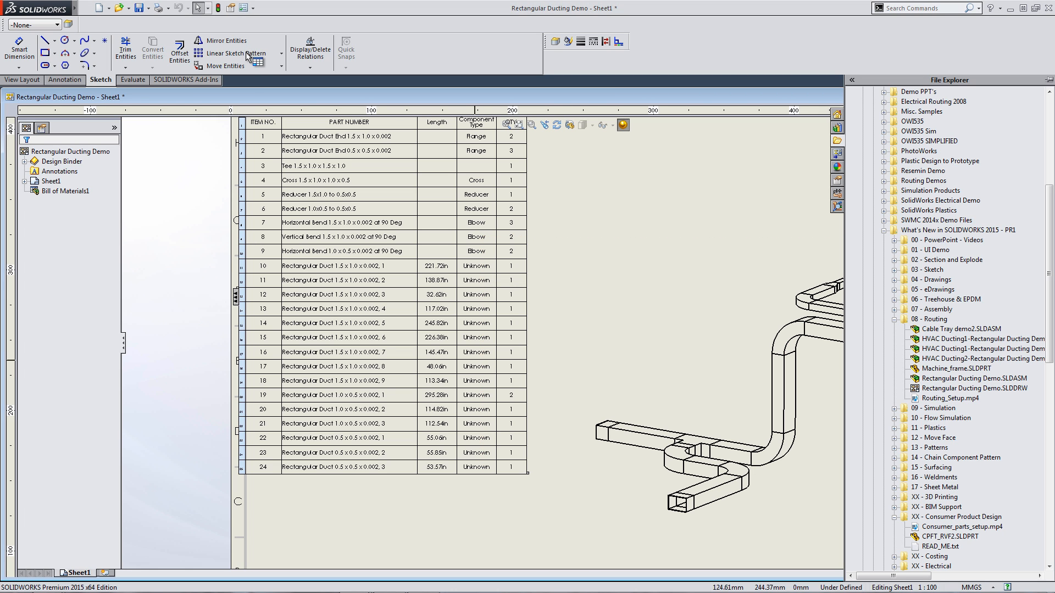
pyautogui.moveTo(667, 360)
pyautogui.mouseDown(button='middle')
pyautogui.moveTo(513, 307)
pyautogui.moveTo(425, 306)
pyautogui.moveTo(398, 292)
pyautogui.mouseUp(button='middle')
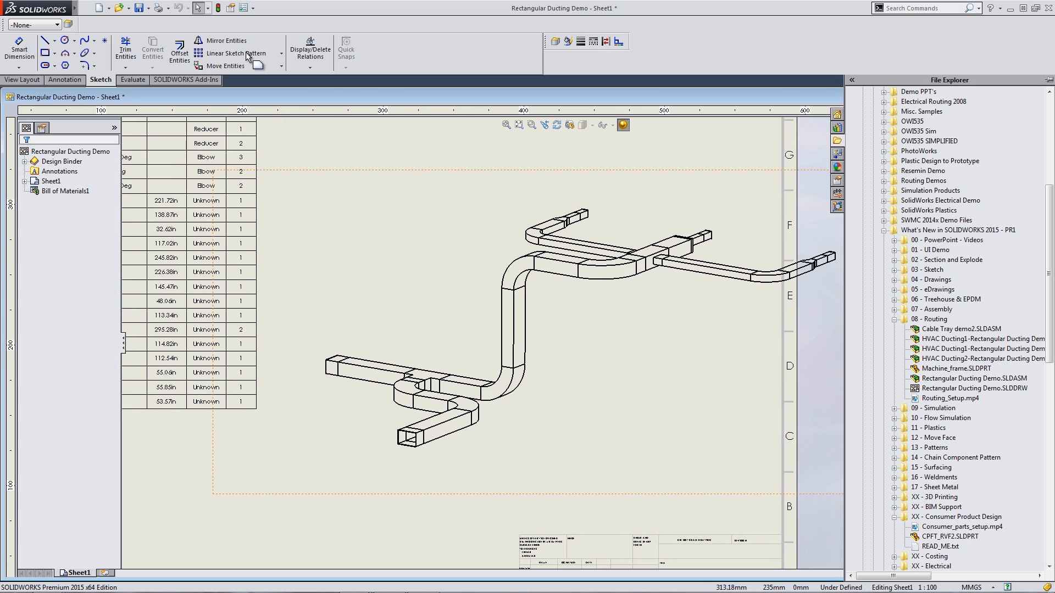
# - Move the duct drawing view lower on the sheet and add Auto Balloons to it with the default circular style
pyautogui.scroll(2, 570, 354)
pyautogui.moveTo(578, 387); pyautogui.dragTo(518, 447)
pyautogui.click(413, 312)
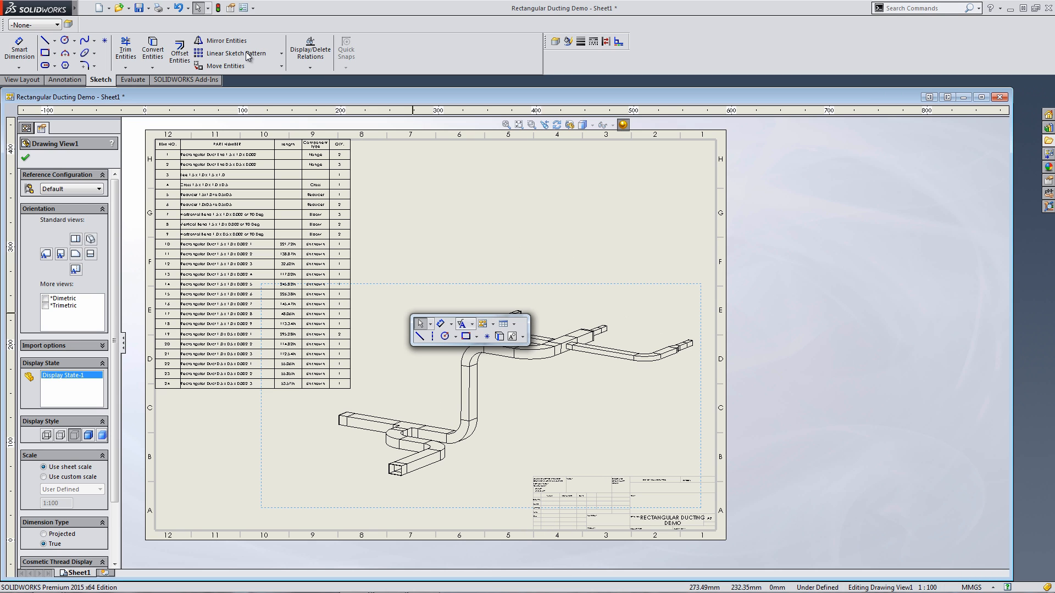
pyautogui.rightClick(457, 331)
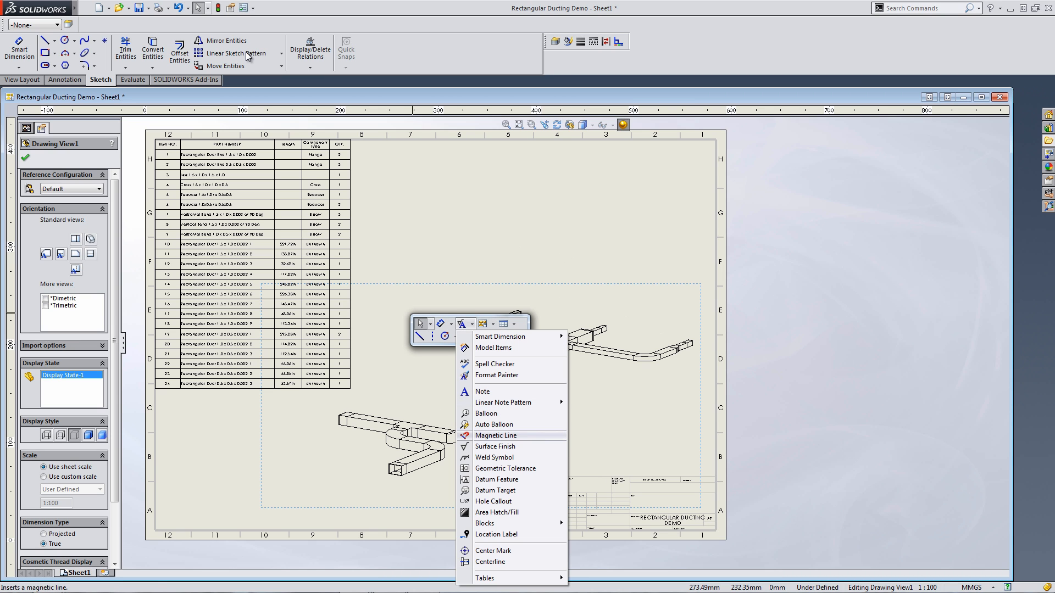
pyautogui.click(494, 424)
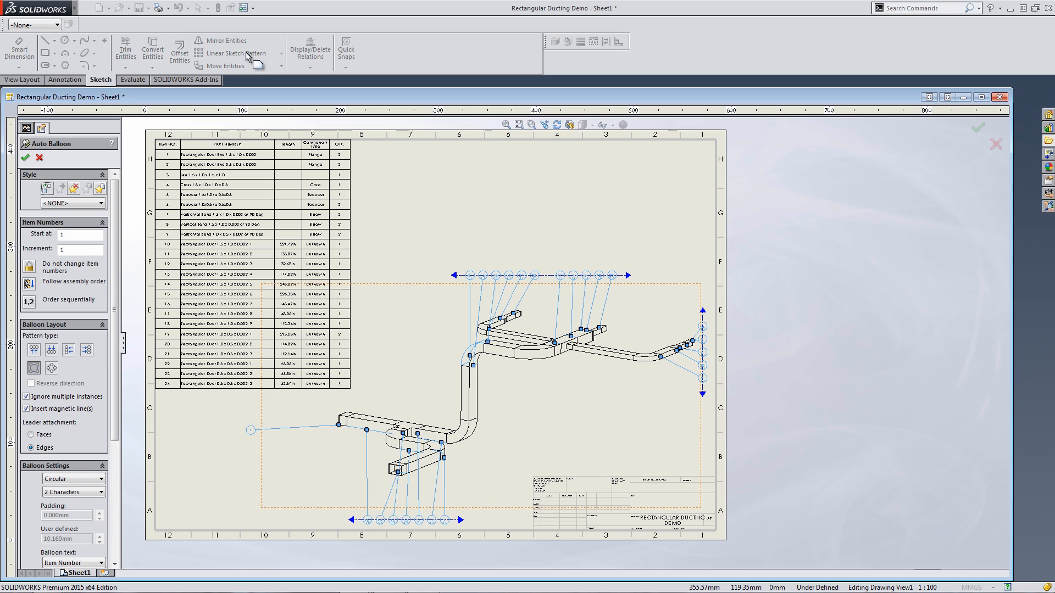
pyautogui.press('Return')
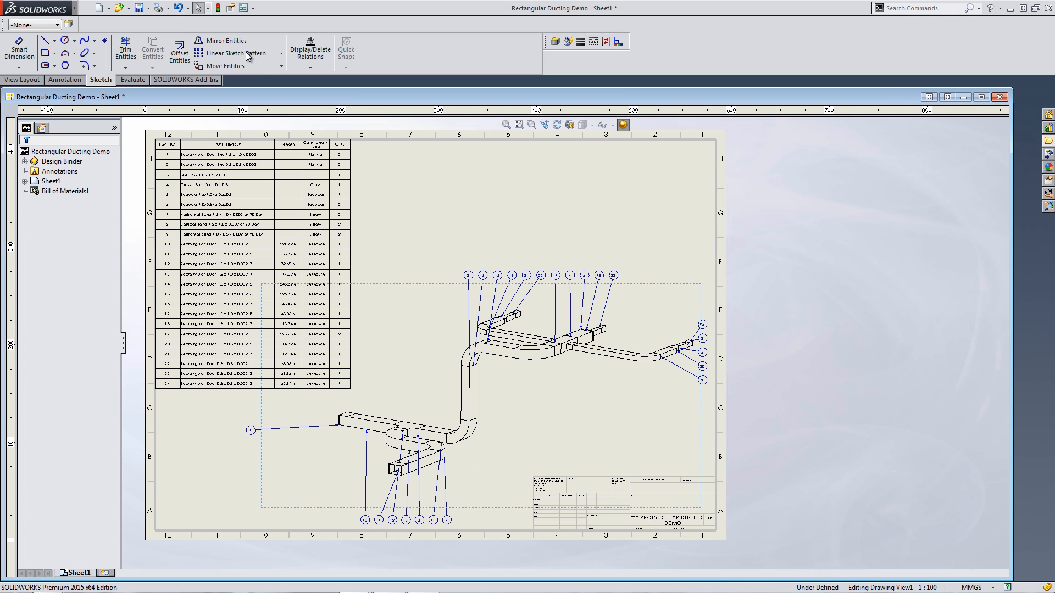
# - Look through the cable tray components in the electrical folder of the Design Library
pyautogui.click(1048, 140)
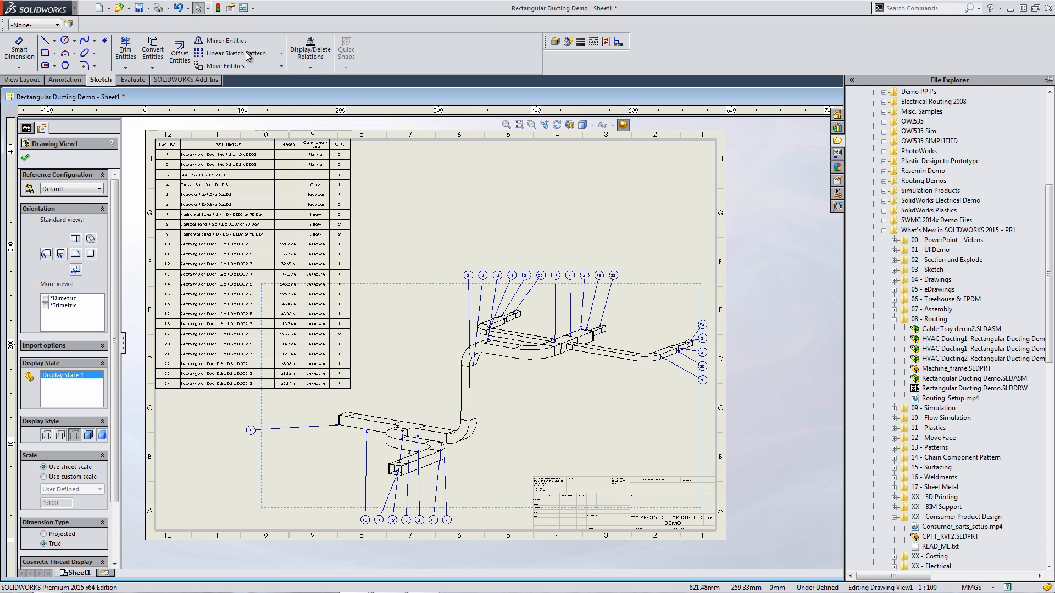
pyautogui.click(837, 128)
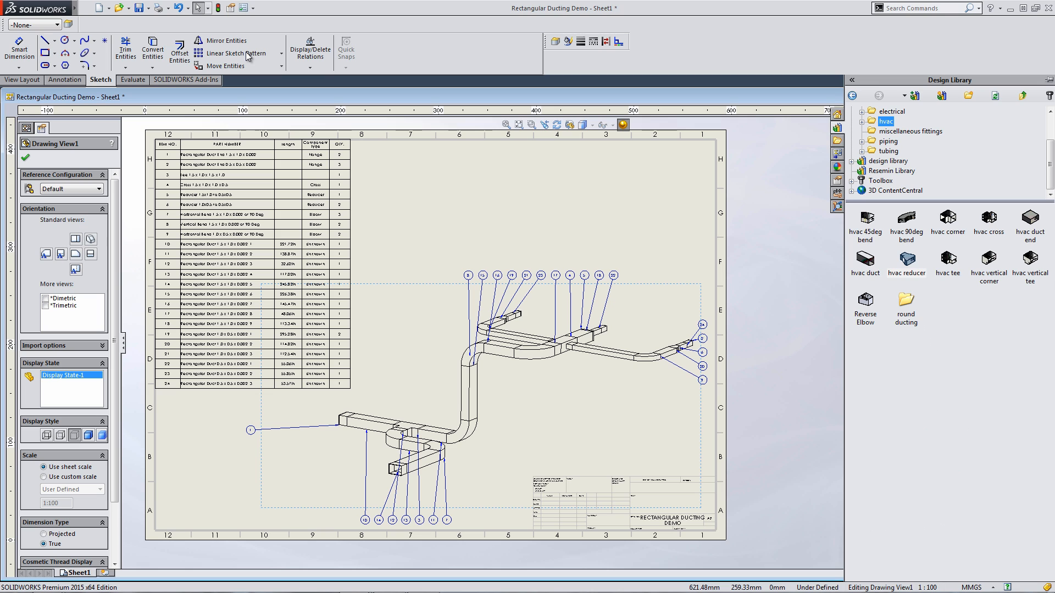
pyautogui.scroll(2, 564, 343)
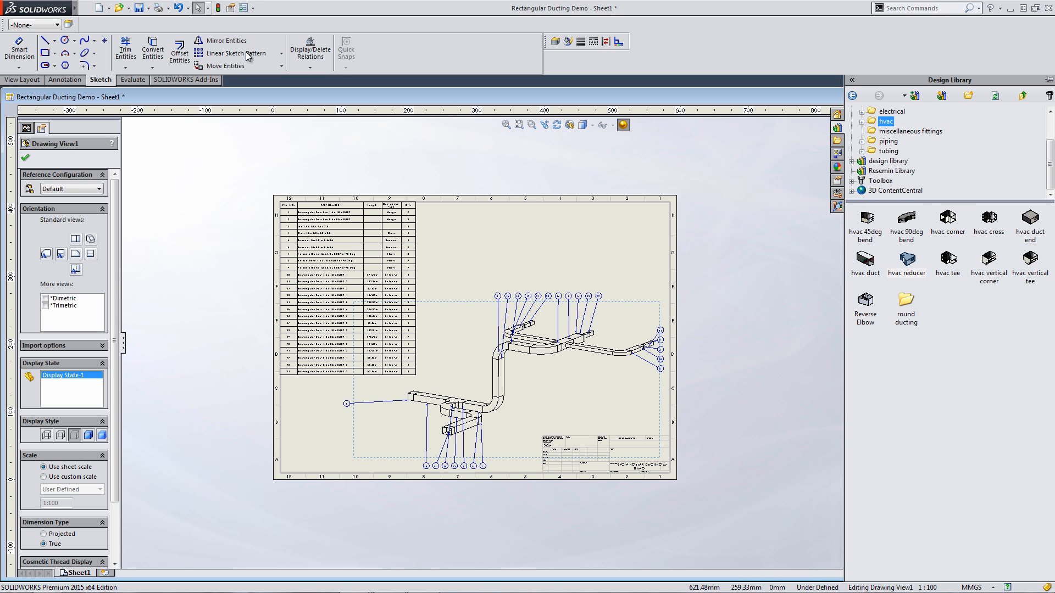
pyautogui.click(861, 112)
pyautogui.click(903, 121)
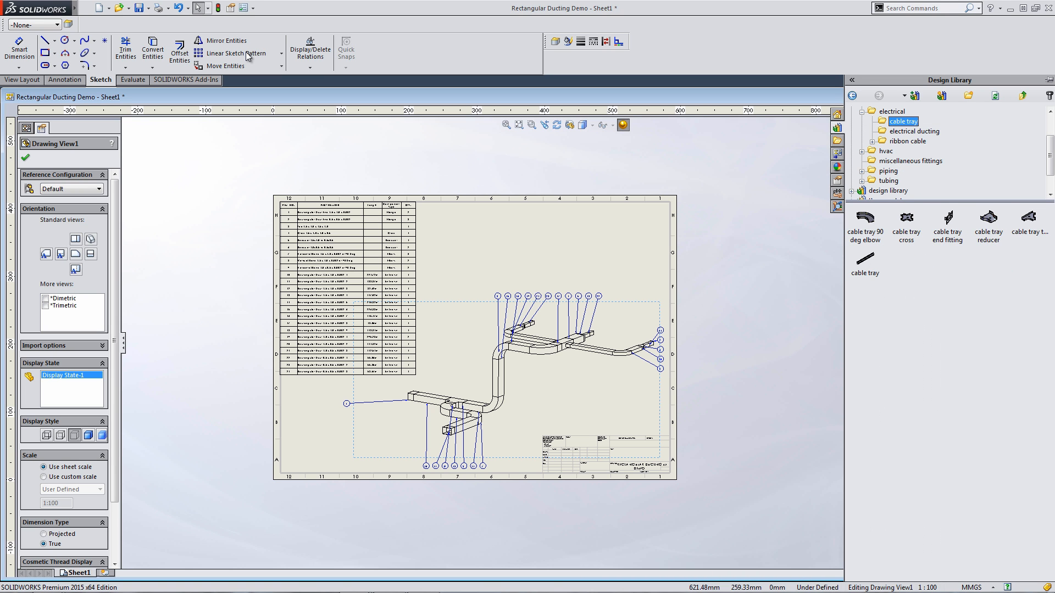
pyautogui.moveTo(906, 219)
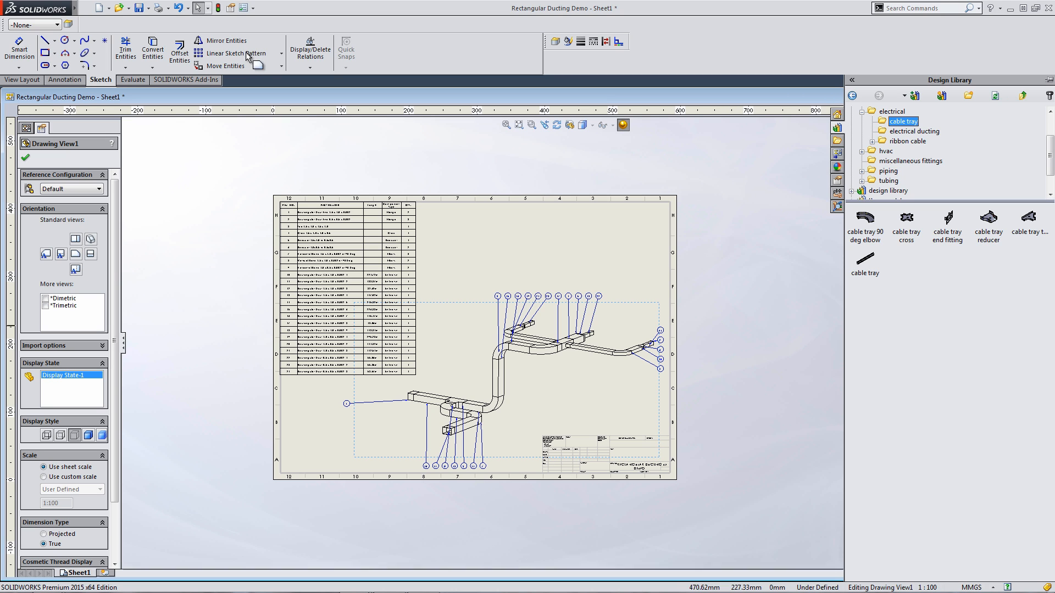
pyautogui.click(774, 138)
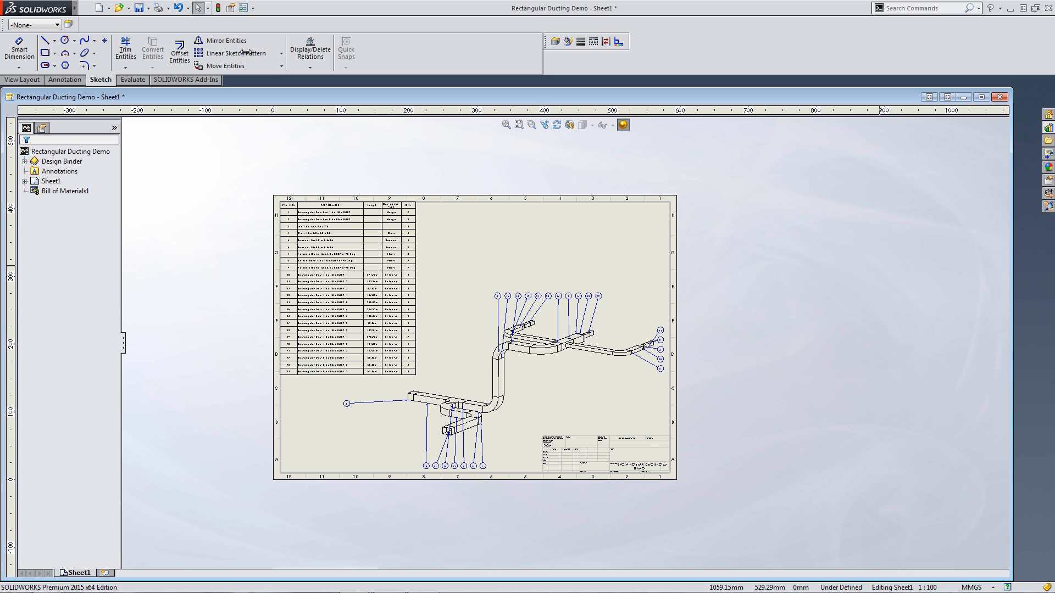
# - Close the ducting drawing and the Rectangular Ducting Demo assembly without saving either
pyautogui.click(999, 97)
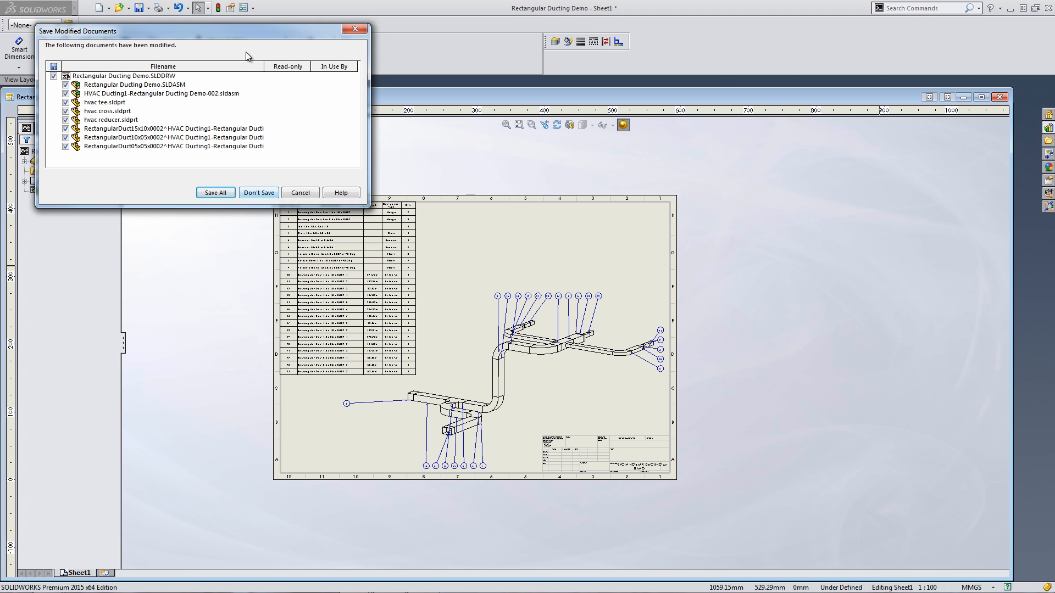
pyautogui.click(258, 193)
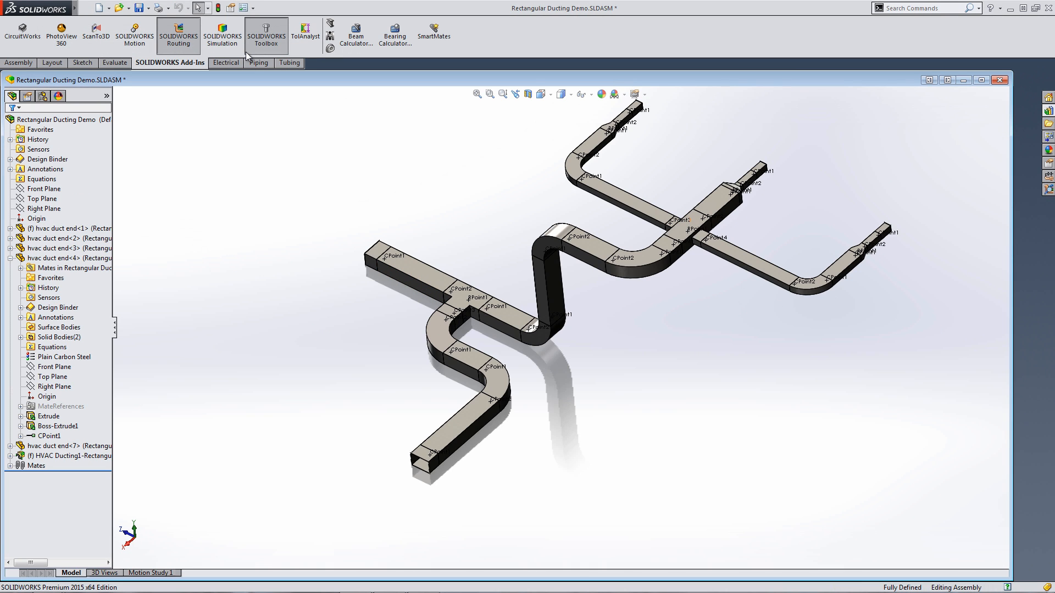
pyautogui.click(1000, 79)
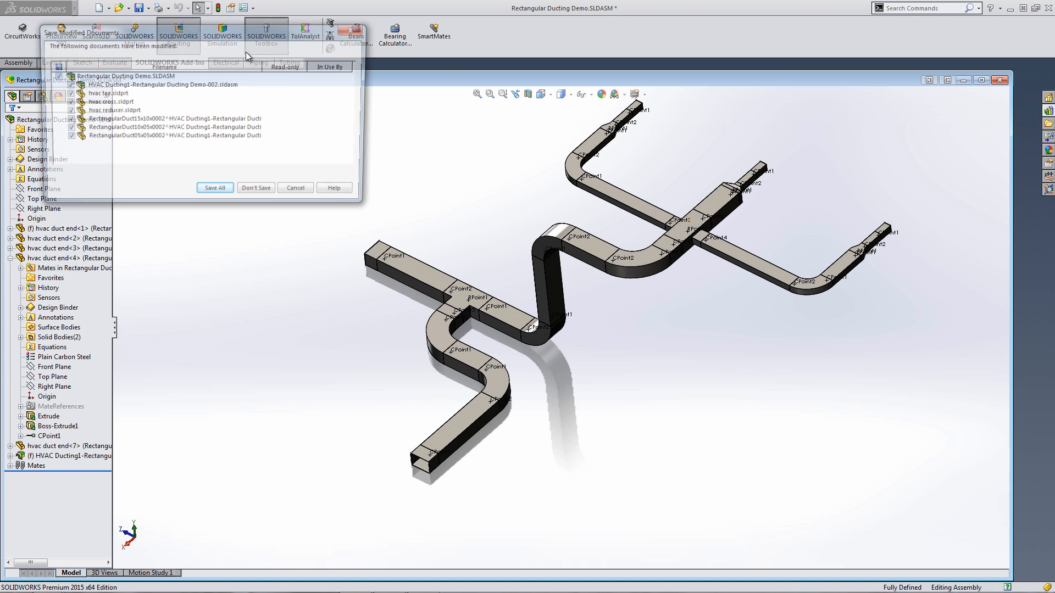
pyautogui.click(259, 193)
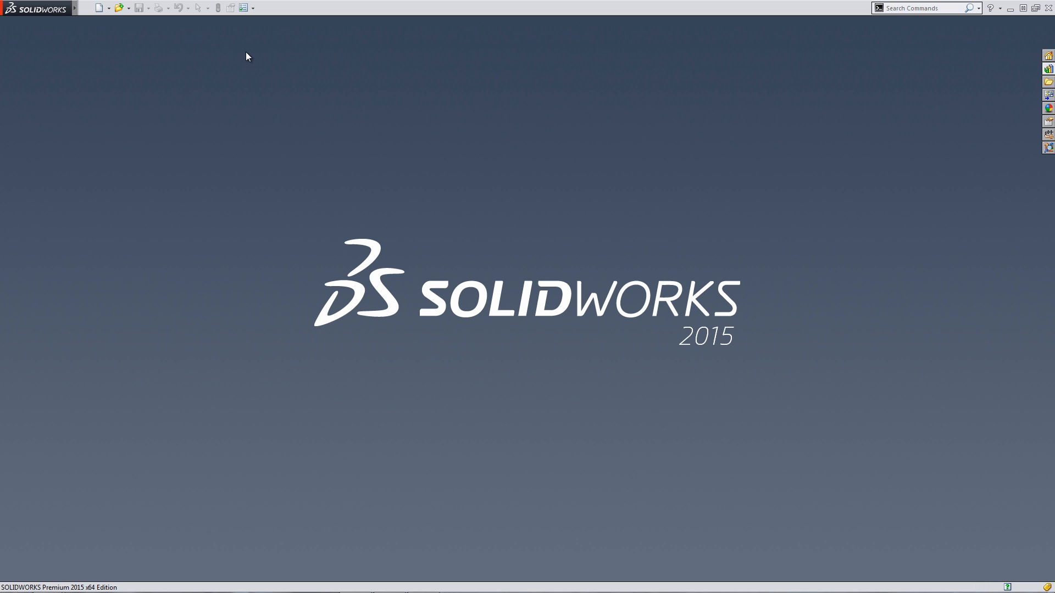
# - Open the part Lofted bend1.SLDPRT from the 17 - Sheet Metal folder
pyautogui.click(1048, 82)
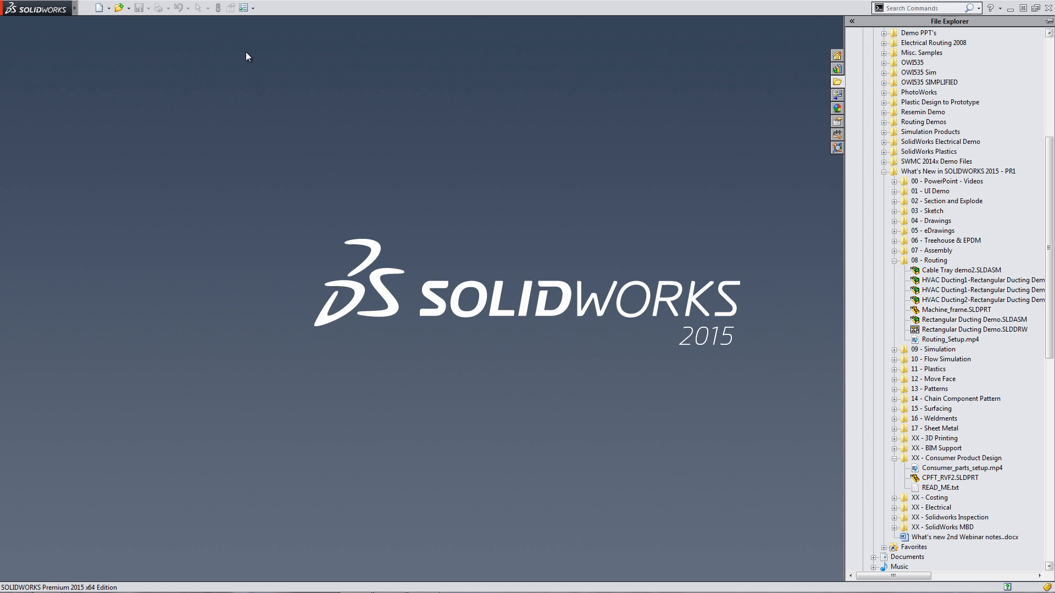
pyautogui.click(894, 261)
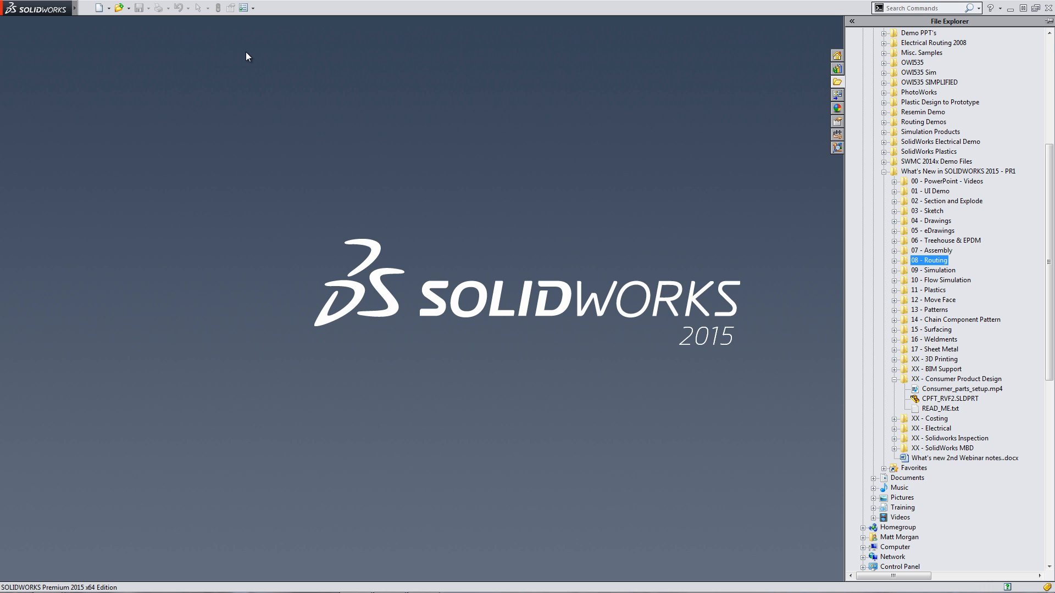
pyautogui.click(893, 350)
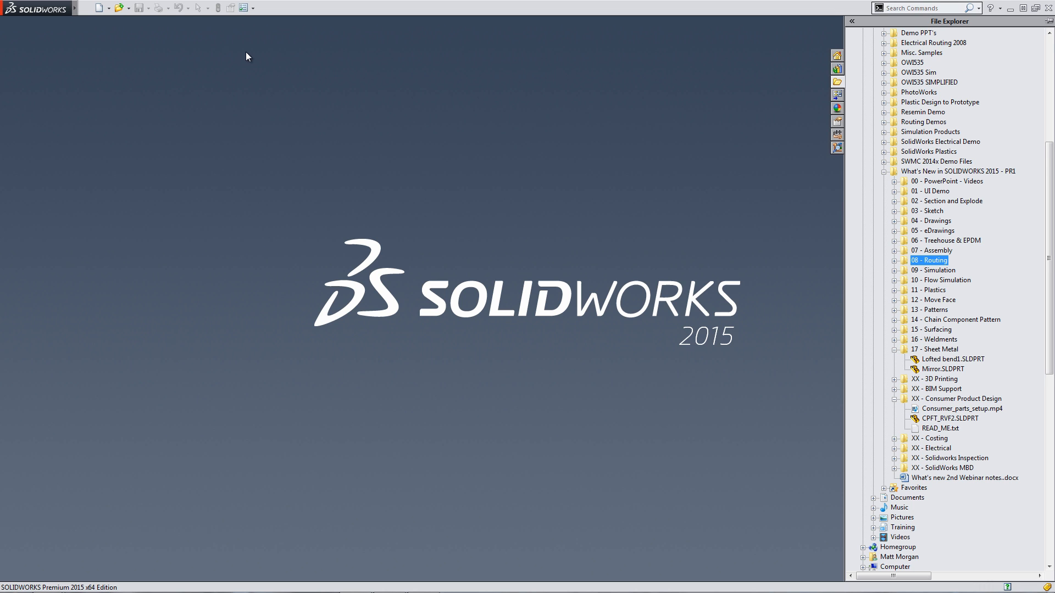
pyautogui.doubleClick(953, 359)
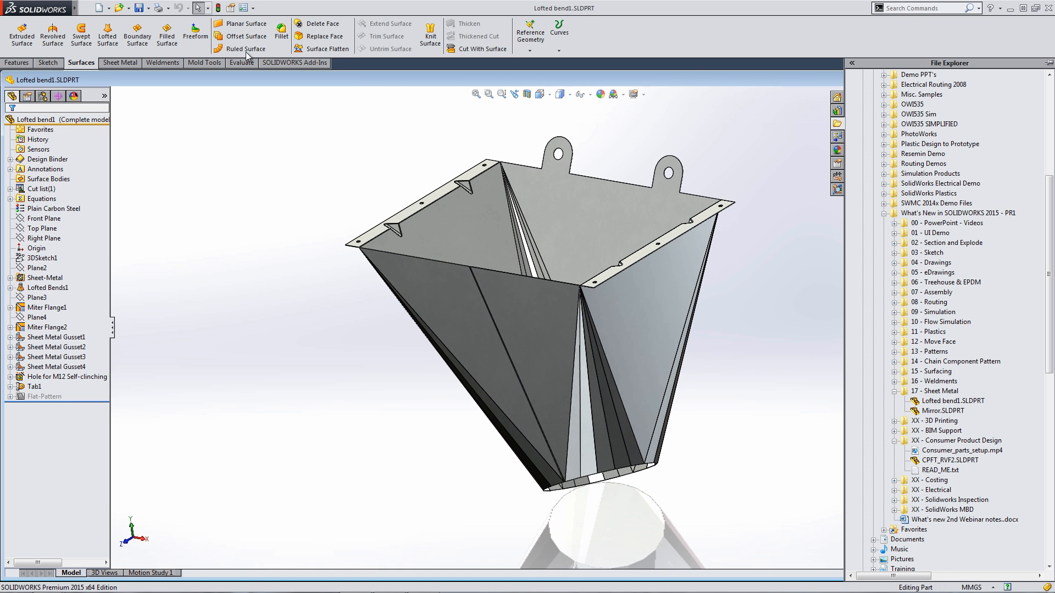
# - Activate the Start configuration of the lofted bend part
pyautogui.press('Down')
pyautogui.press('Down')
pyautogui.click(43, 96)
pyautogui.click(77, 140)
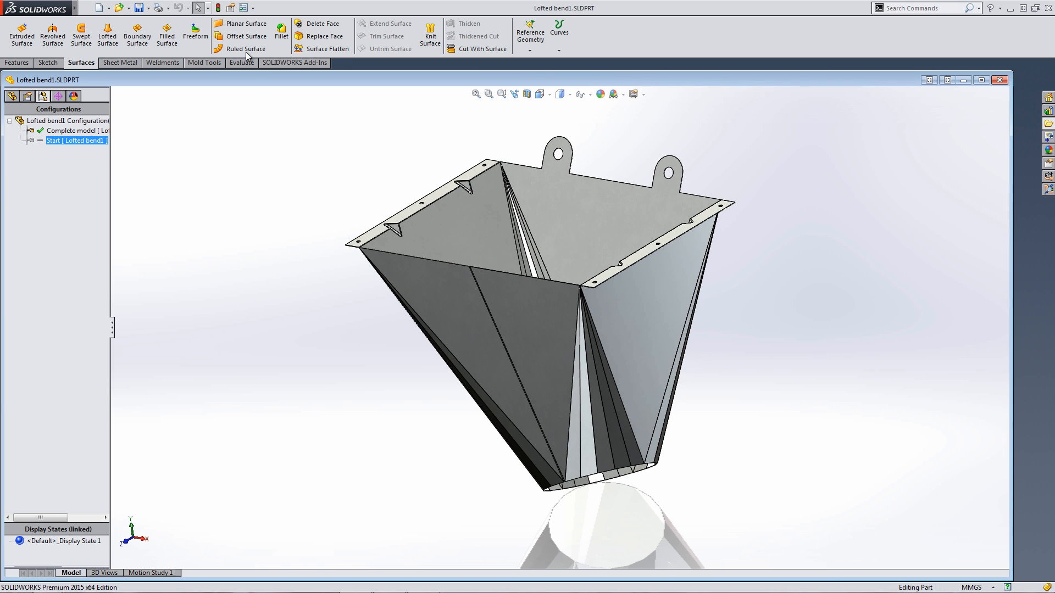
pyautogui.doubleClick(77, 140)
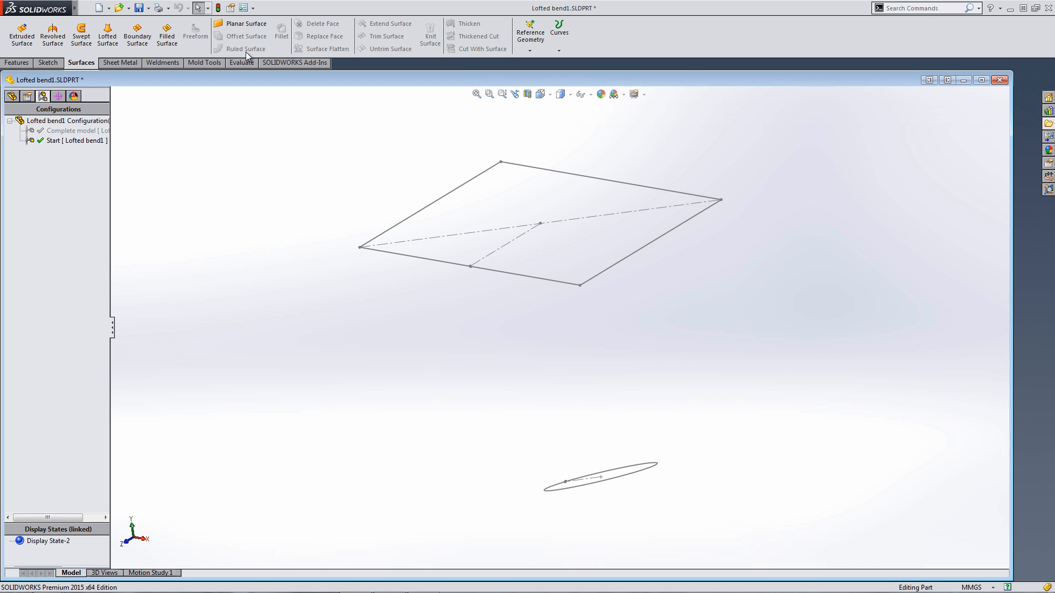
# - Create a bent-type lofted bend between the square and circular sketch profiles, faceted by number of bends with a facet value of 6
pyautogui.moveTo(550, 329); pyautogui.dragTo(612, 318, button='middle')
pyautogui.moveTo(246, 51); pyautogui.dragTo(247, 54, button='middle')
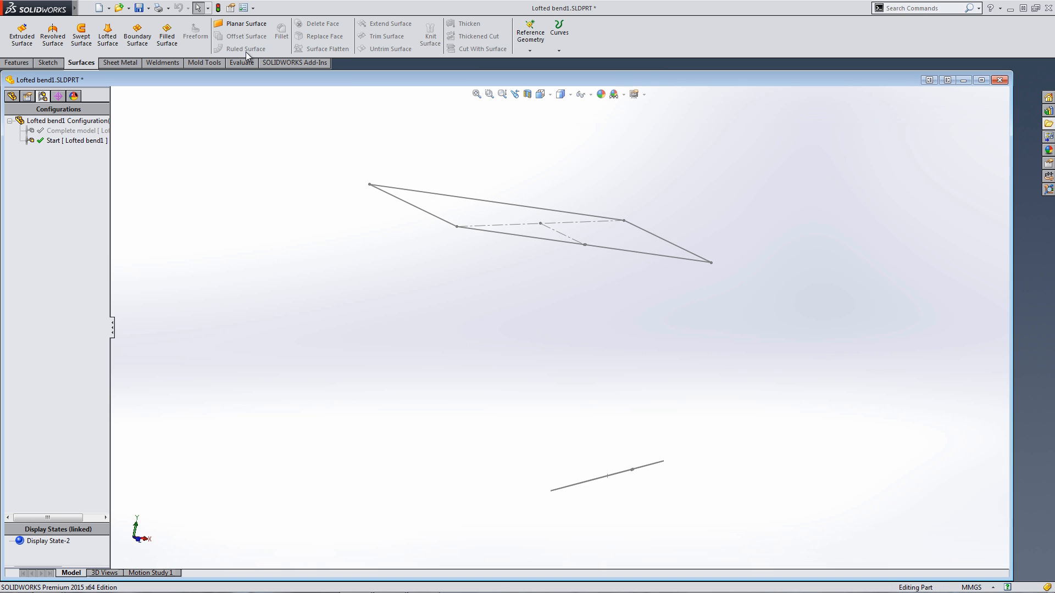
pyautogui.moveTo(246, 53); pyautogui.dragTo(246, 53, button='middle')
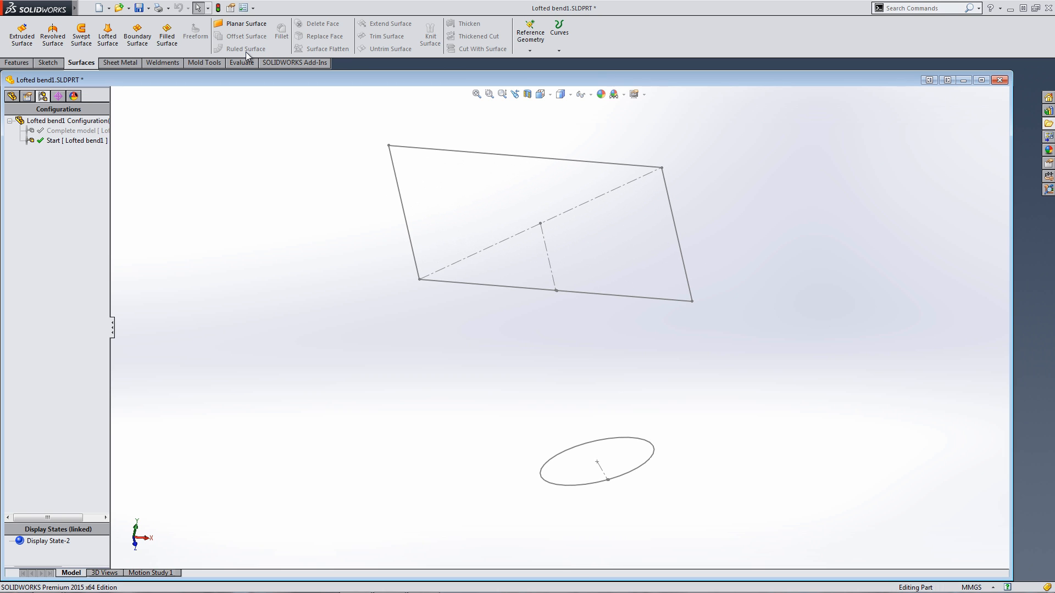
pyautogui.moveTo(246, 52); pyautogui.dragTo(246, 52, button='middle')
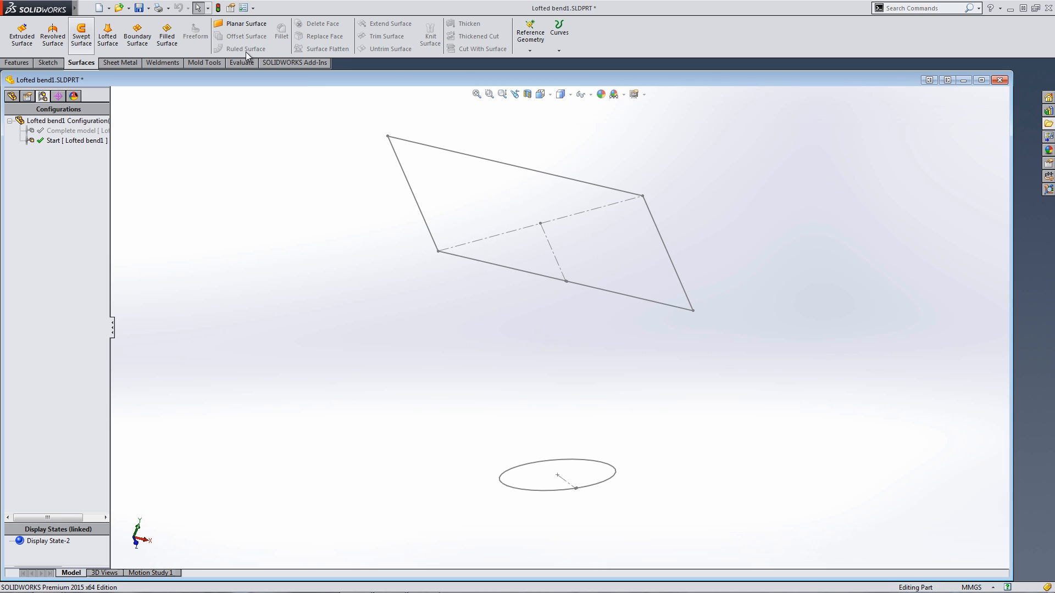
pyautogui.click(120, 62)
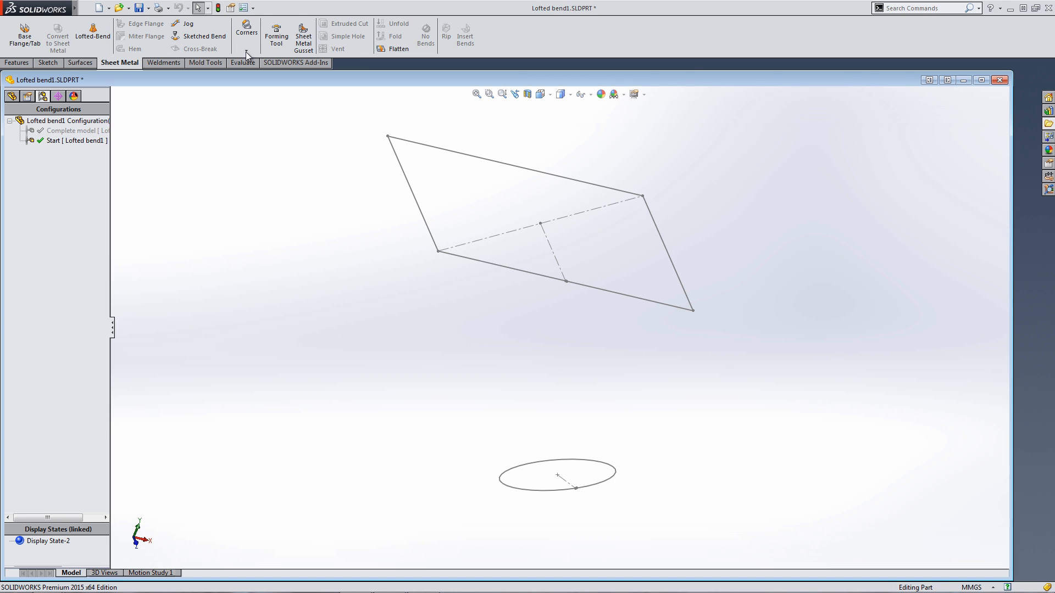
pyautogui.click(93, 36)
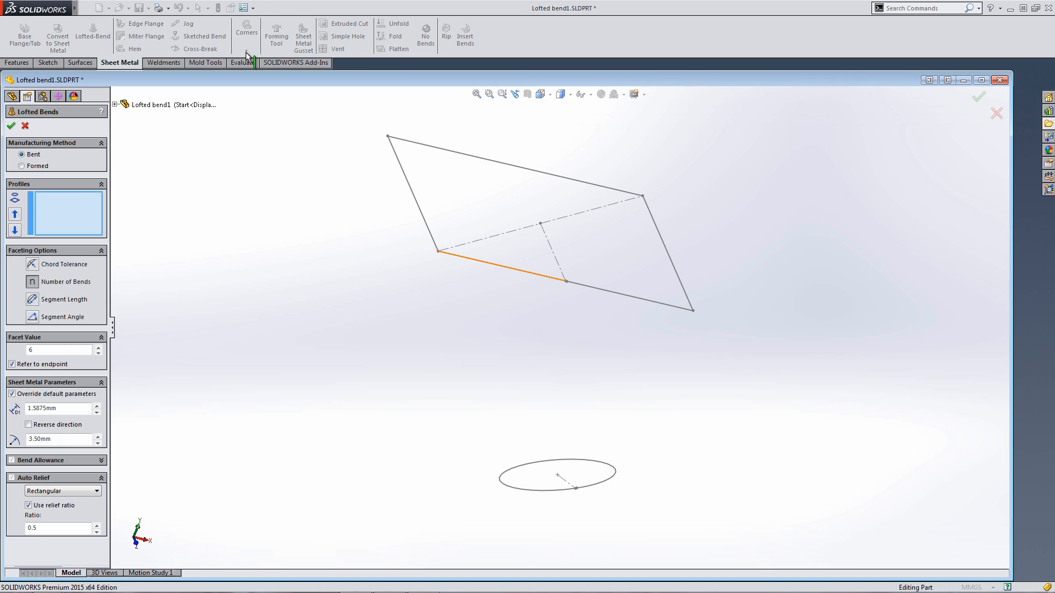
pyautogui.click(554, 278)
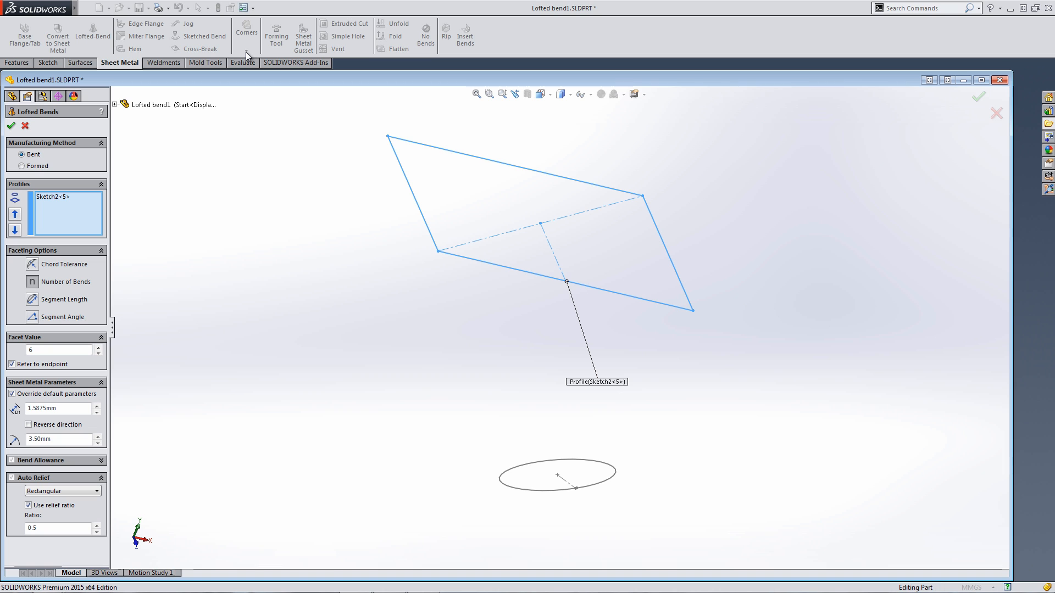
pyautogui.click(538, 462)
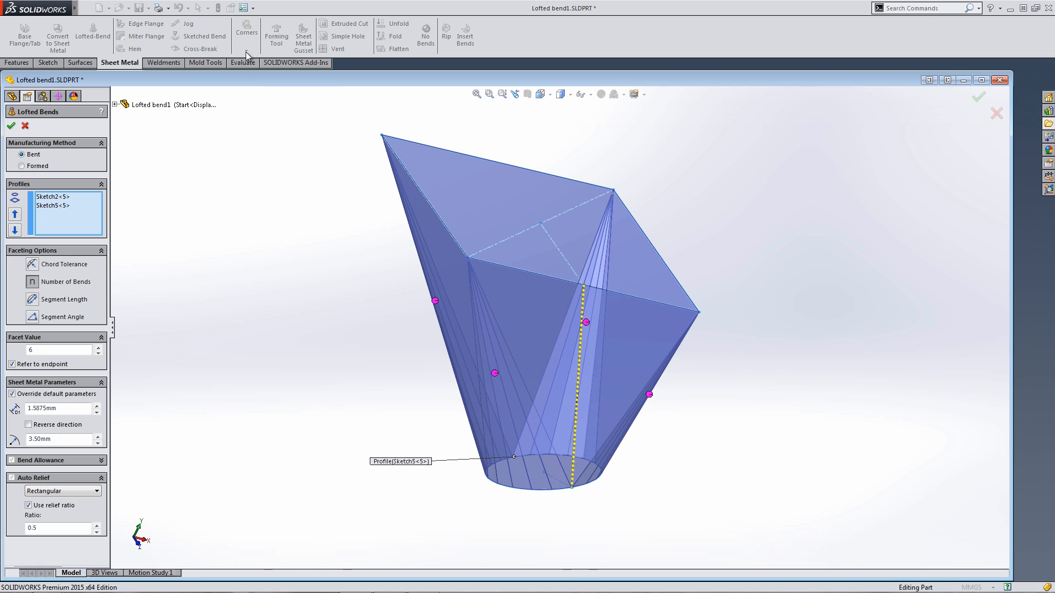
pyautogui.moveTo(33, 350); pyautogui.dragTo(28, 350)
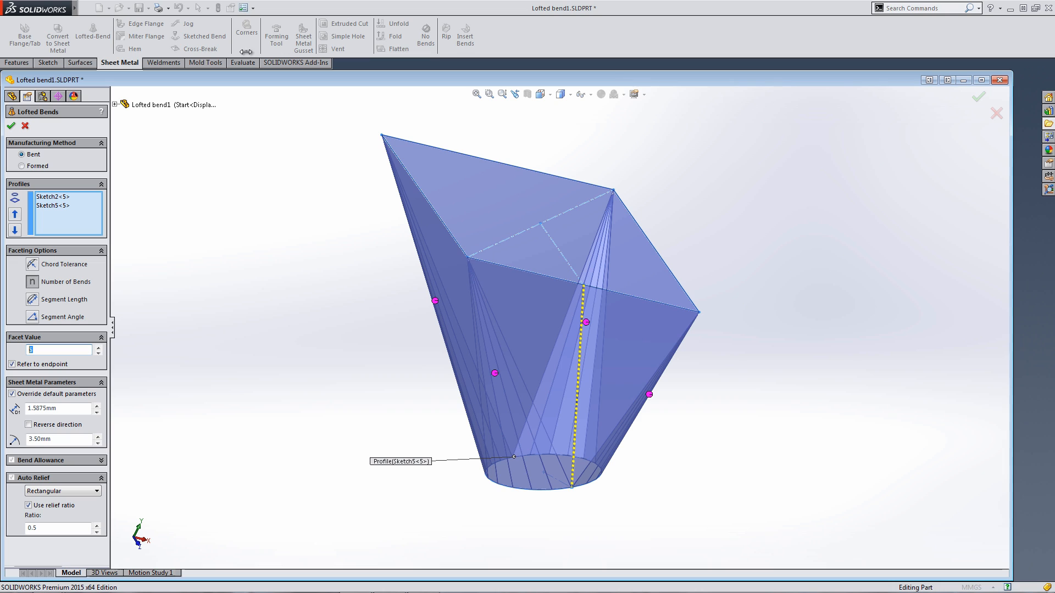
pyautogui.click(11, 126)
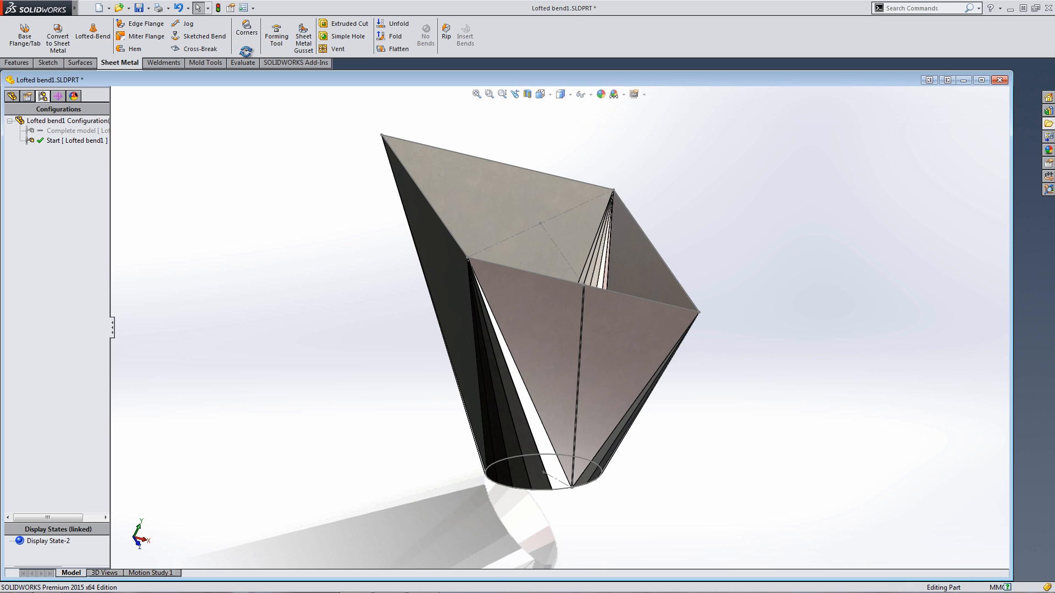
# - Flatten the lofted bend to show its flat pattern with bend lines
pyautogui.moveTo(593, 319); pyautogui.dragTo(472, 294, button='middle')
pyautogui.click(394, 49)
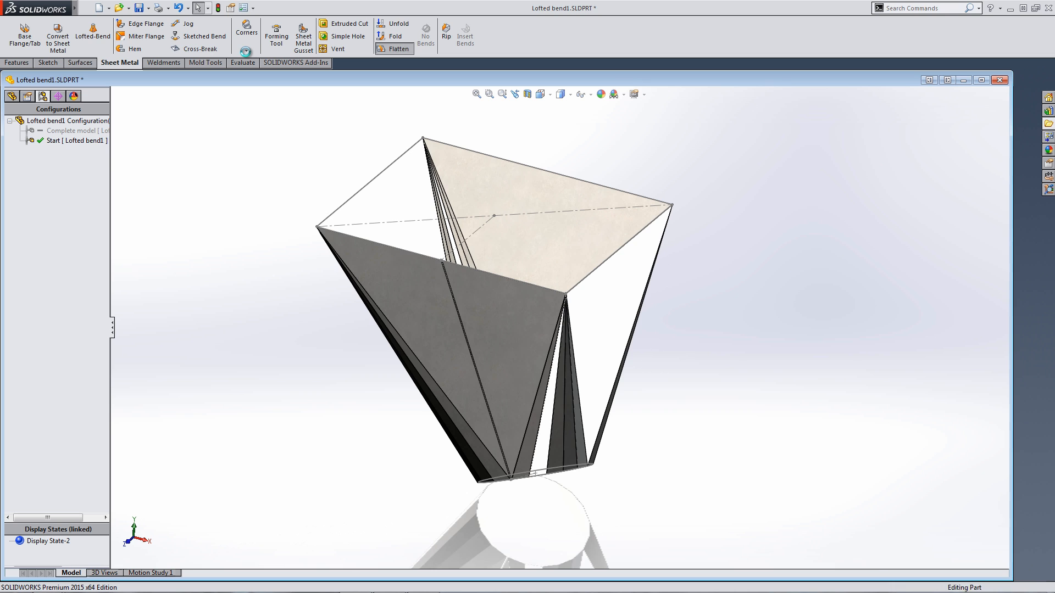
pyautogui.moveTo(593, 319)
pyautogui.mouseDown(button='middle')
pyautogui.moveTo(577, 289)
pyautogui.moveTo(604, 309)
pyautogui.mouseUp(button='middle')
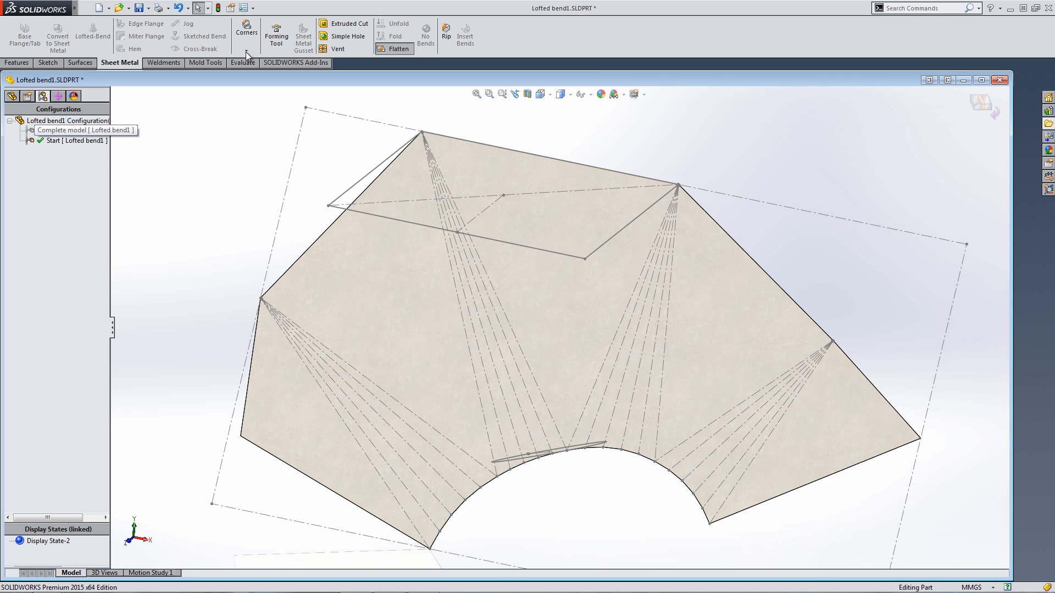
# - Activate the Complete model configuration and display the part's feature tree
pyautogui.doubleClick(68, 130)
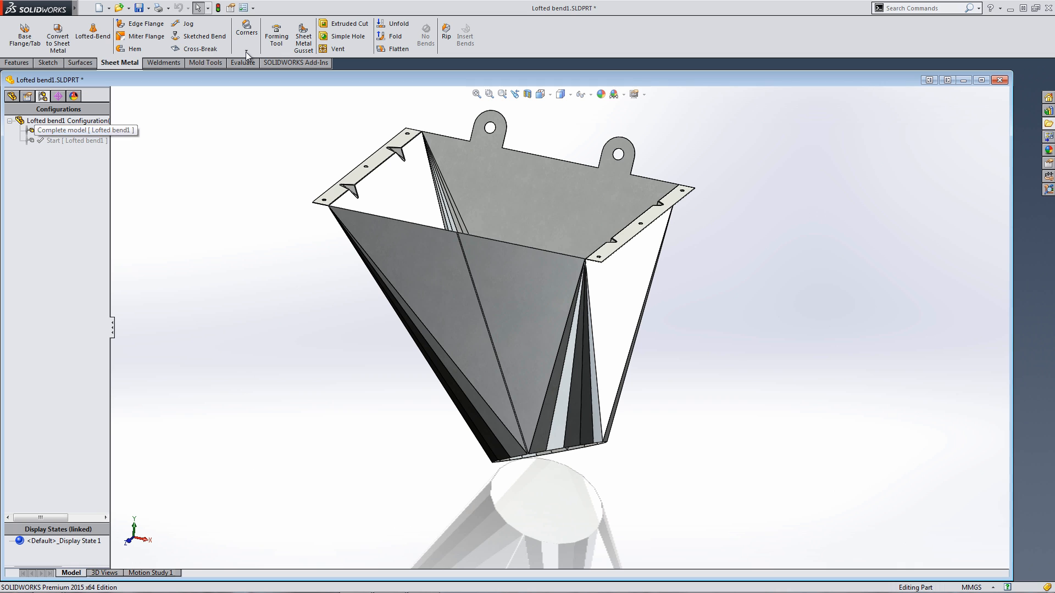
pyautogui.moveTo(424, 275); pyautogui.dragTo(423, 314, button='middle')
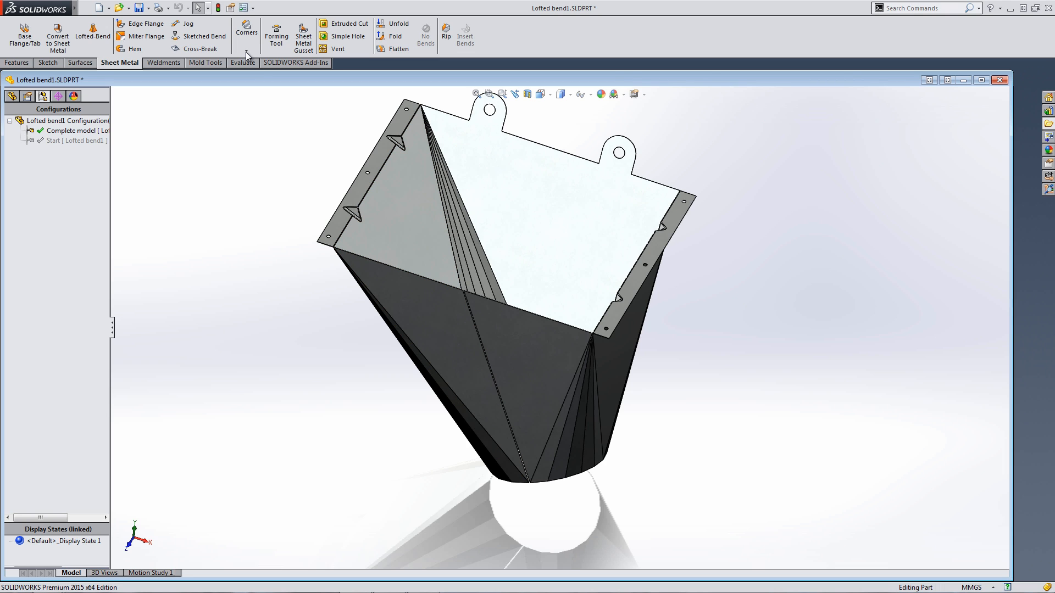
pyautogui.click(12, 96)
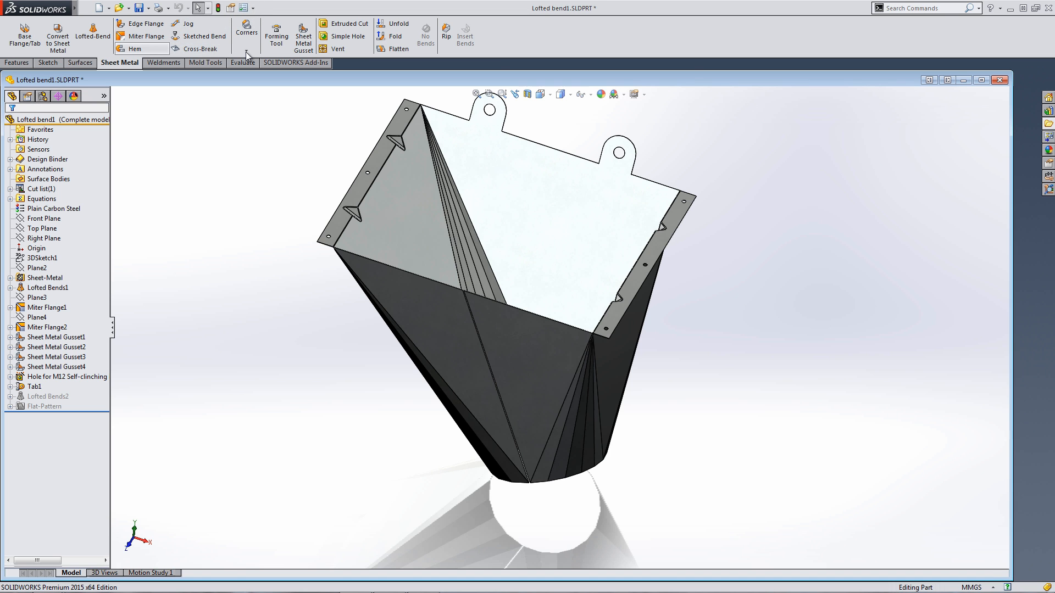
# - In the document's sheet metal options, show form tool profiles, form tool centers and sheet metal gusset centers when flattened
pyautogui.click(252, 8)
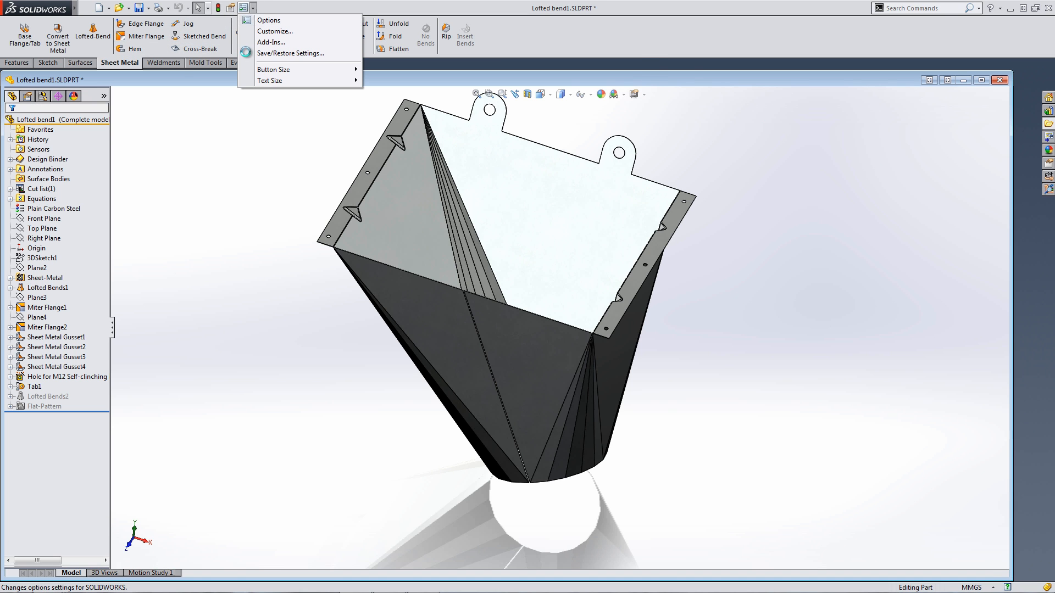
pyautogui.click(265, 20)
pyautogui.click(246, 56)
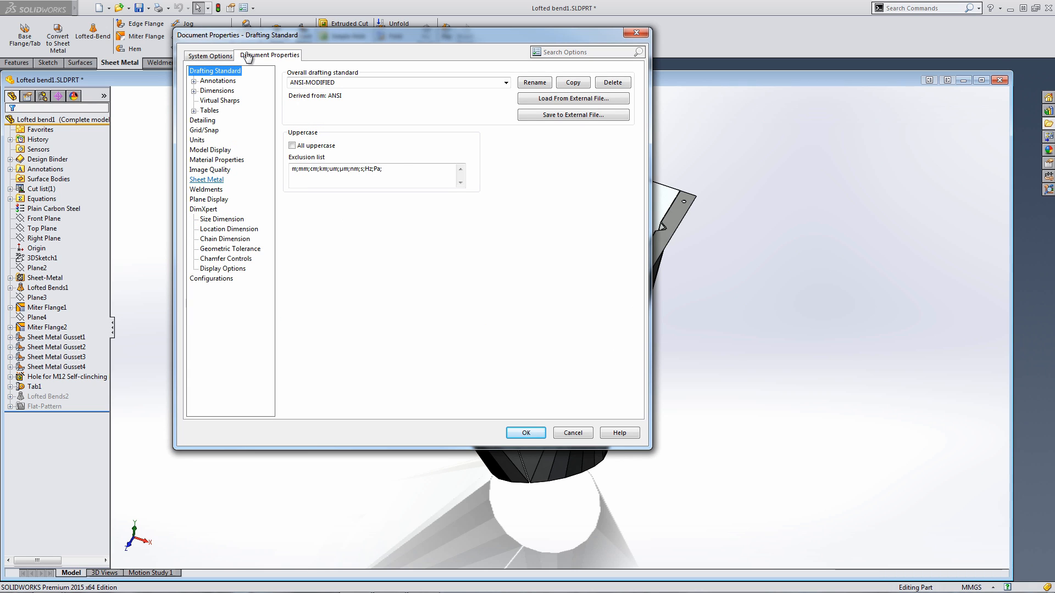
pyautogui.click(207, 180)
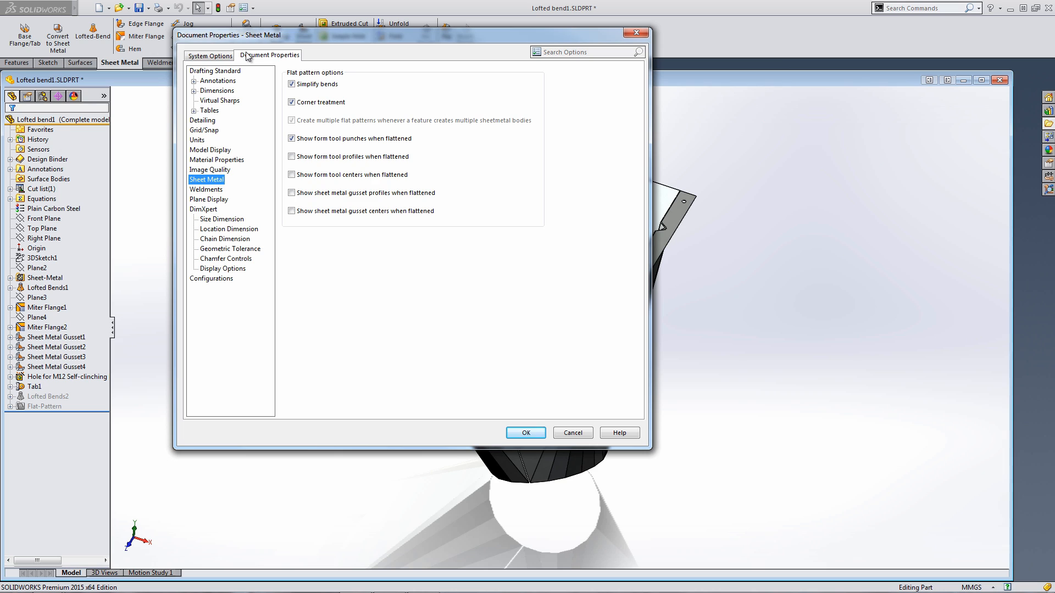
pyautogui.click(291, 156)
pyautogui.click(291, 174)
pyautogui.click(292, 211)
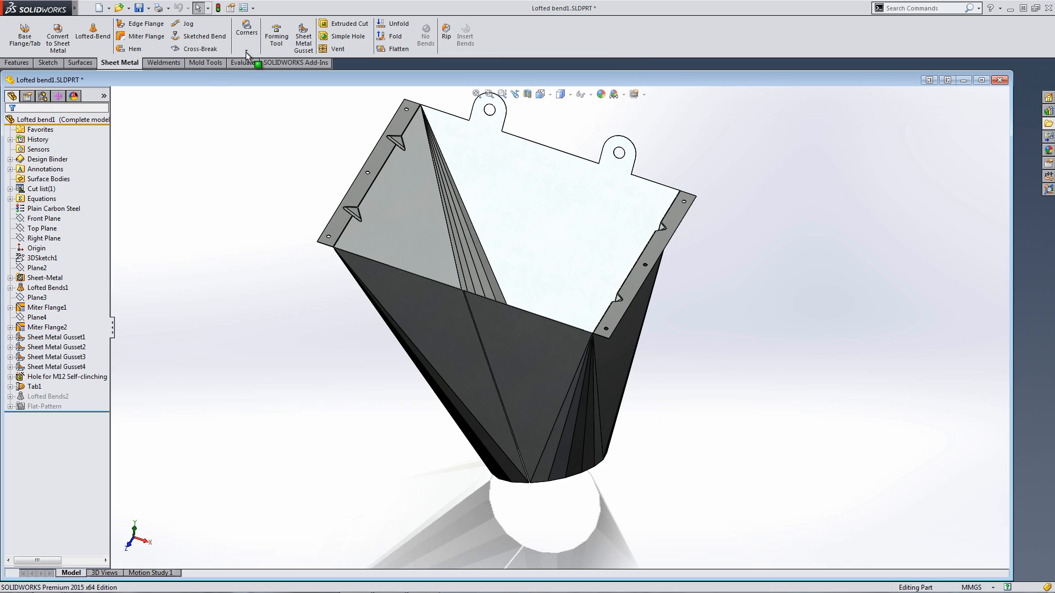
# - Start a sketched bend on the face with the two holed tabs and sketch a line about 797 mm long across both, parallel to the edge between them
pyautogui.scroll(-5, 413, 184)
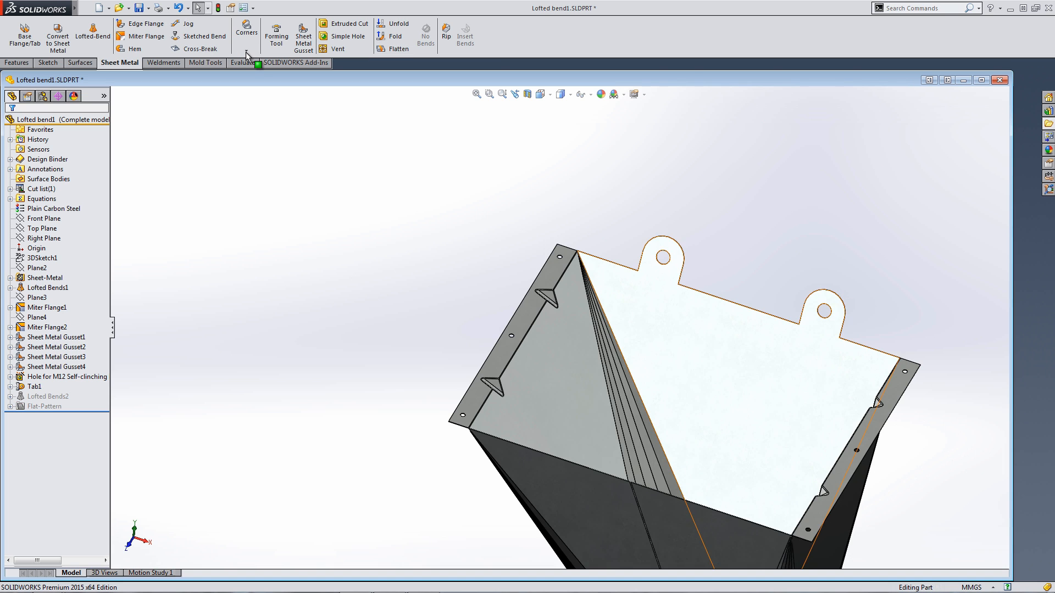
pyautogui.scroll(-3, 824, 357)
pyautogui.scroll(-2, 425, 178)
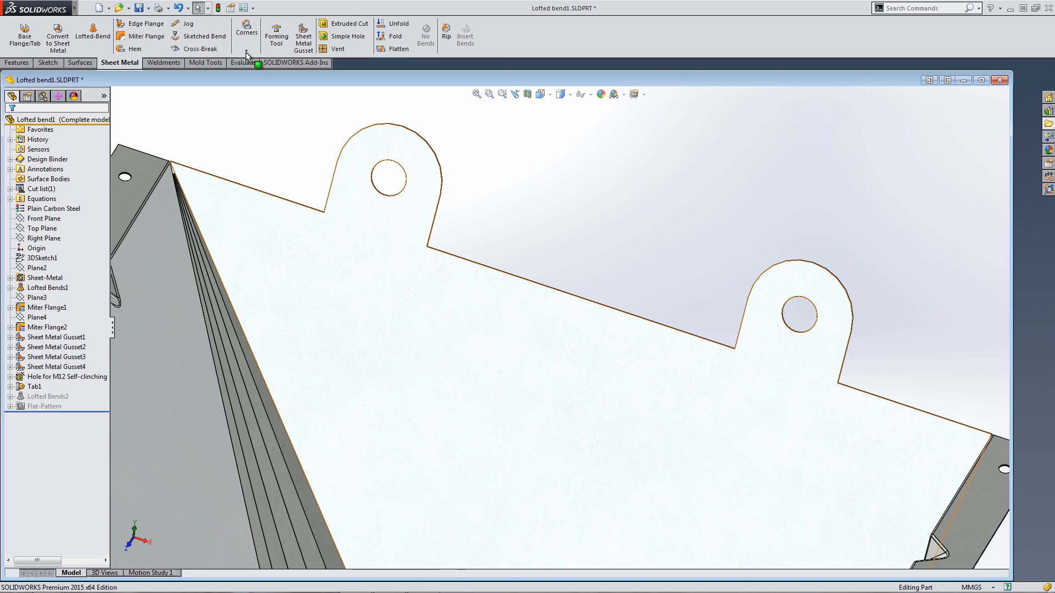
pyautogui.click(412, 197)
pyautogui.click(203, 37)
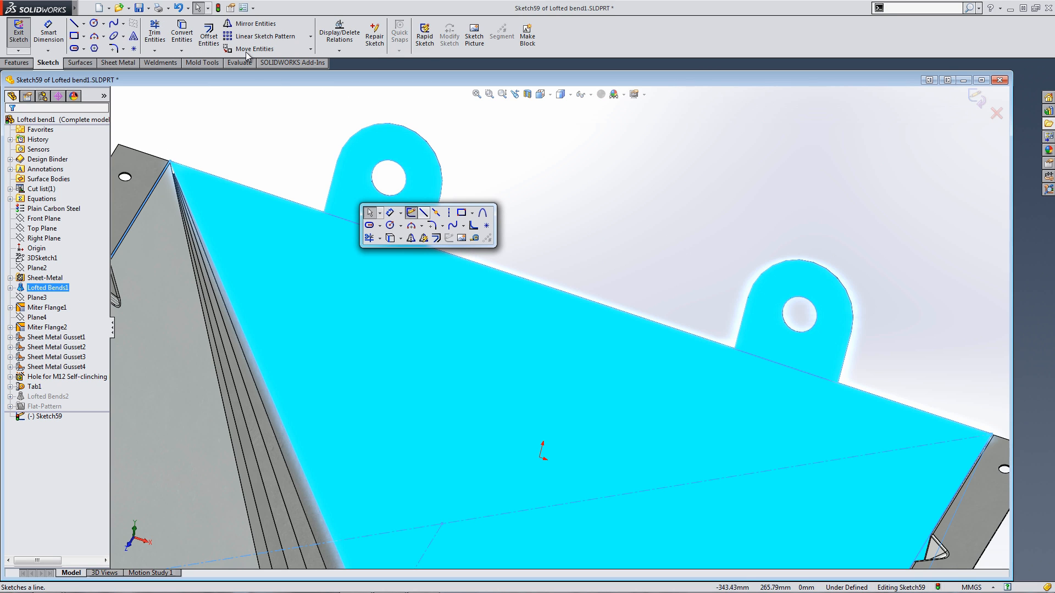
pyautogui.press('l')
pyautogui.click(317, 189)
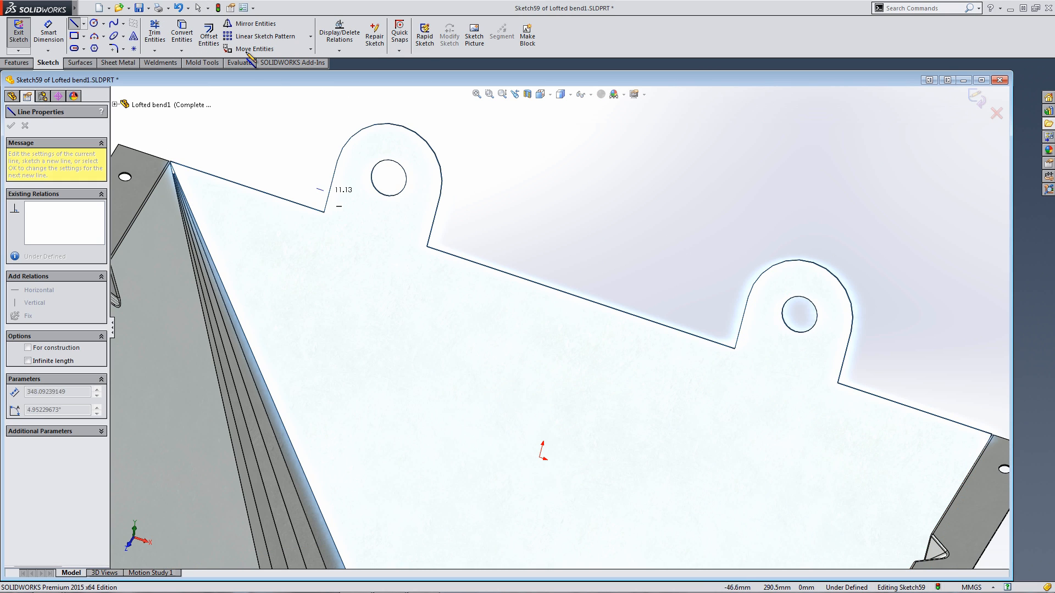
pyautogui.click(861, 373)
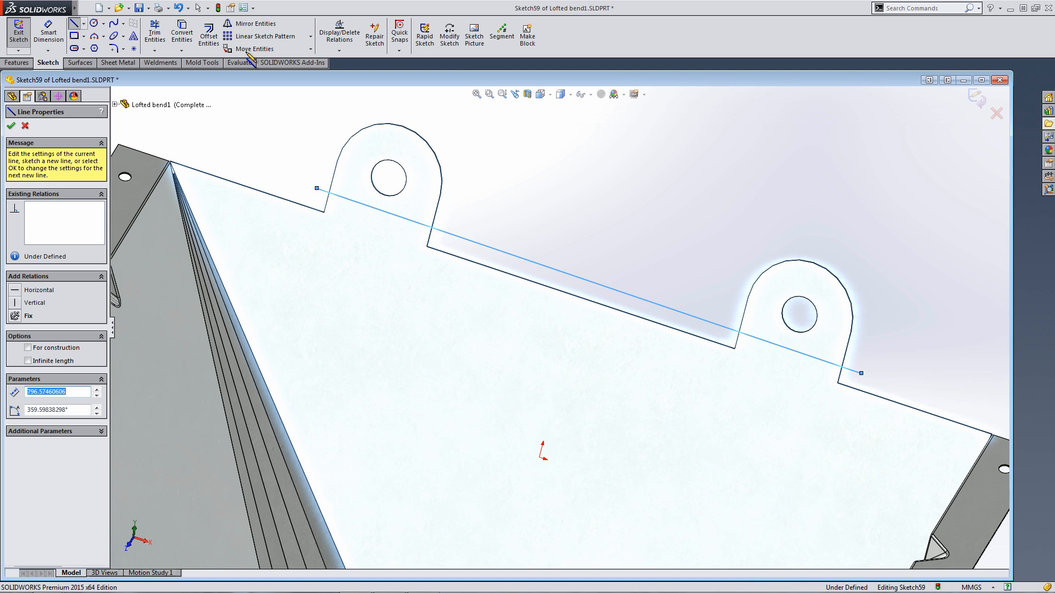
pyautogui.press('Escape')
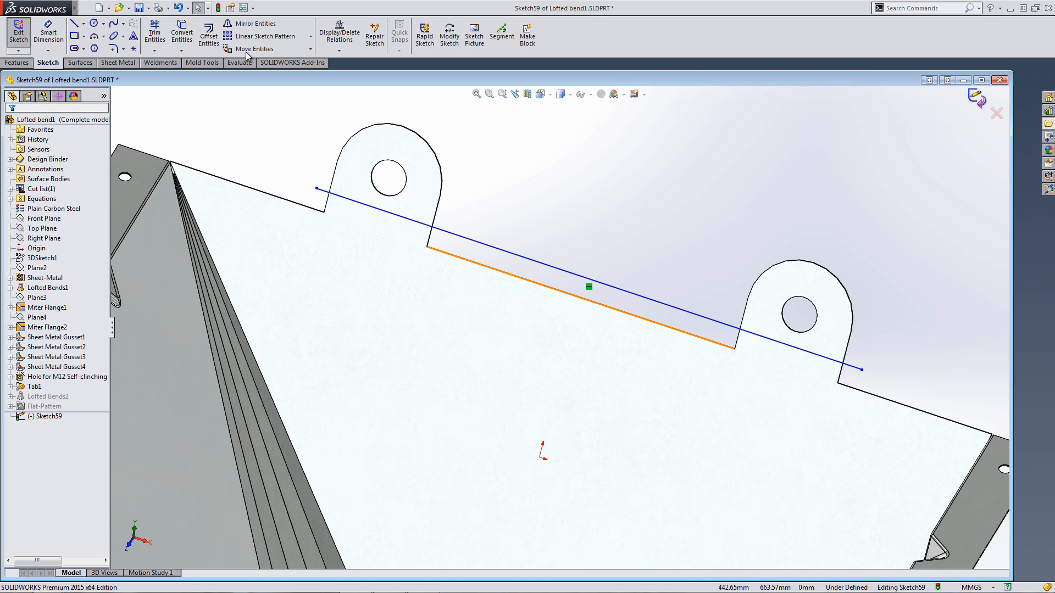
# - Bend both tabs outward by 60° about the sketched line, keeping the large face fixed and reversing the bend direction
pyautogui.click(246, 52)
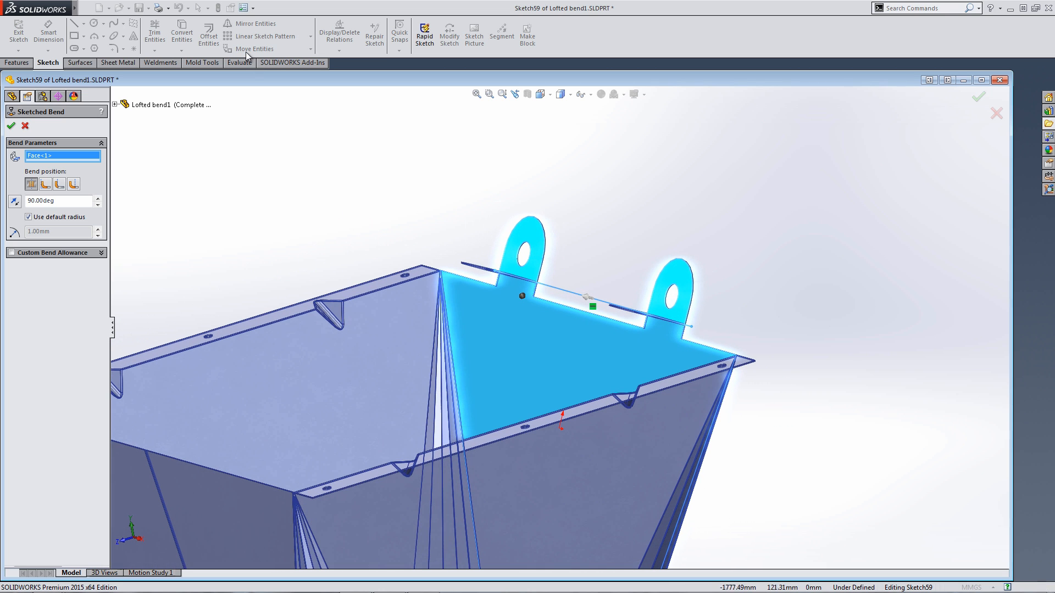
pyautogui.press('Tab')
pyautogui.write('60')
pyautogui.press('Return')
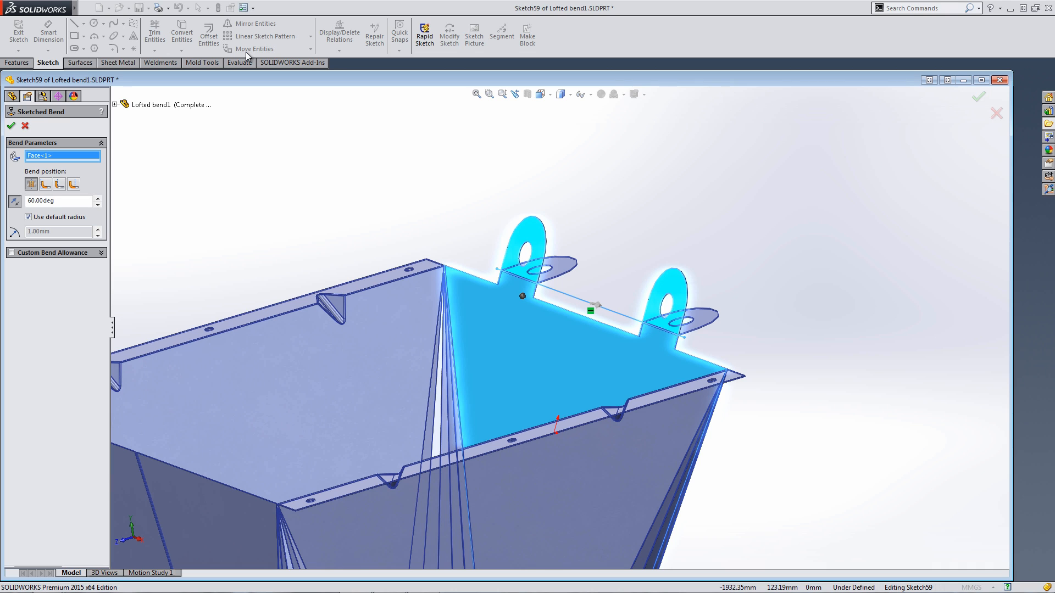
pyautogui.press('Return')
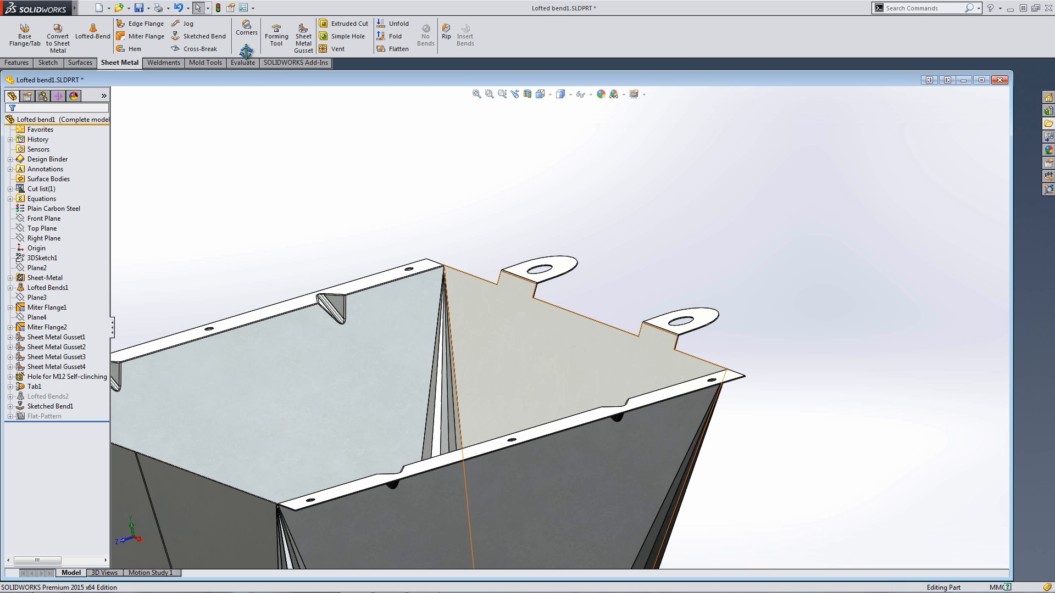
# - Create a mirrored part of the lofted bend about the Right Plane, carrying over its planes and sheet metal information
pyautogui.moveTo(478, 313); pyautogui.dragTo(530, 335, button='middle')
pyautogui.scroll(3, 530, 335)
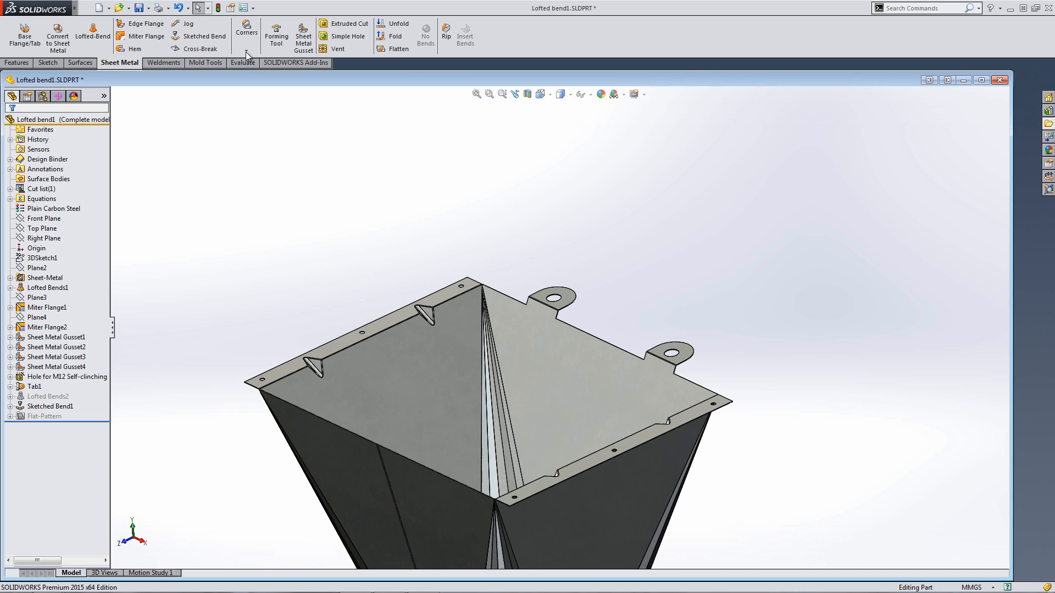
pyautogui.scroll(3, 558, 330)
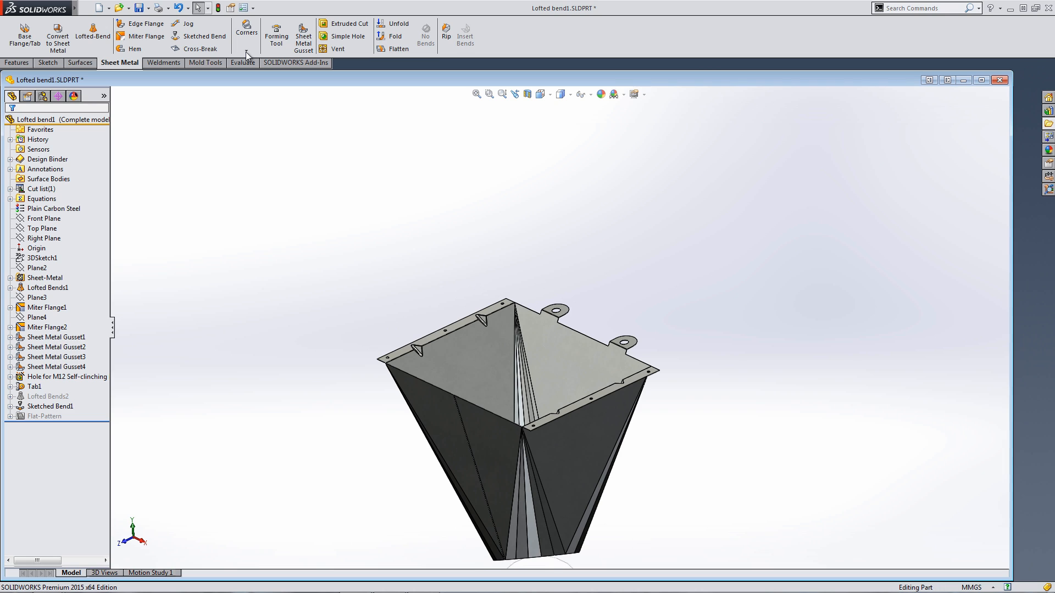
pyautogui.scroll(-3, 681, 565)
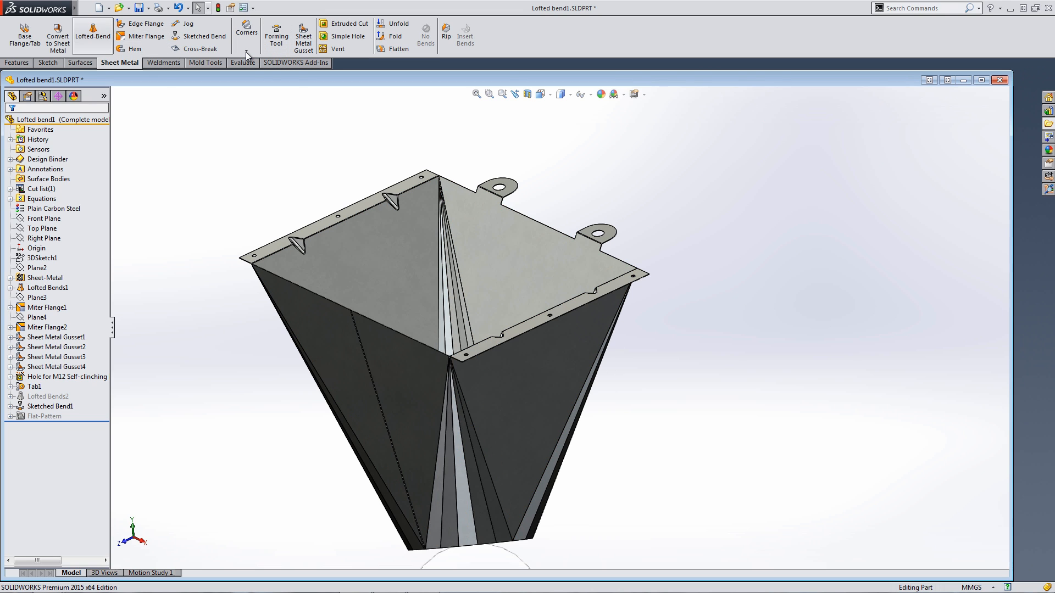
pyautogui.moveTo(74, 9)
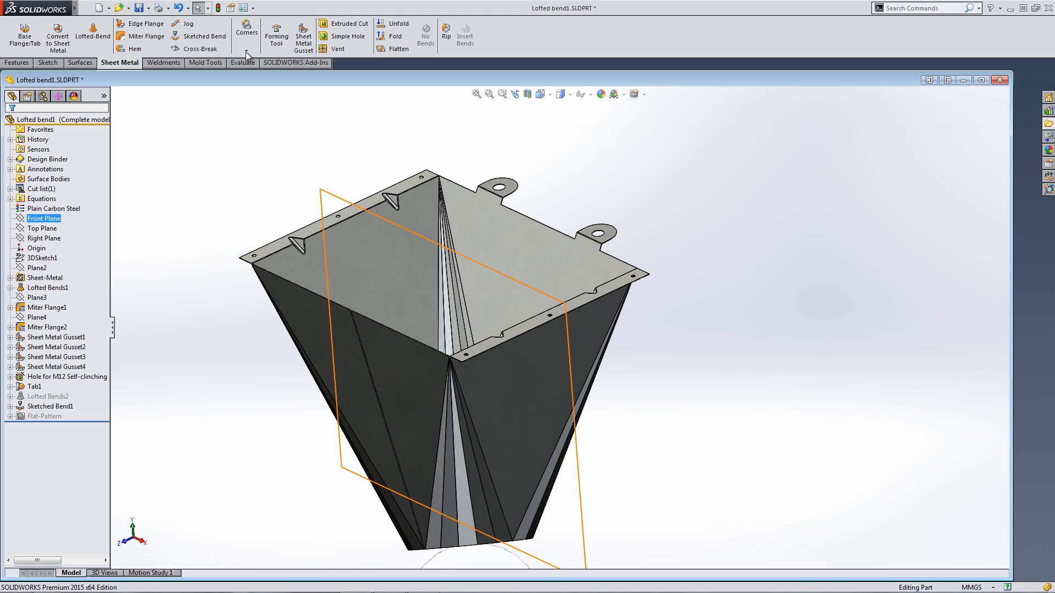
pyautogui.click(44, 238)
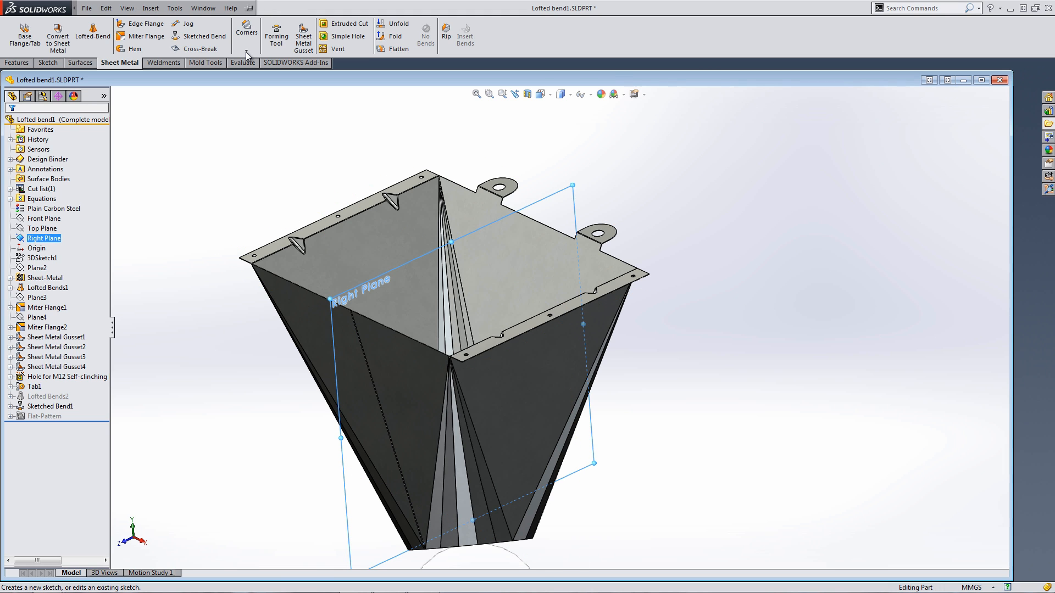
pyautogui.moveTo(74, 8)
pyautogui.click(150, 8)
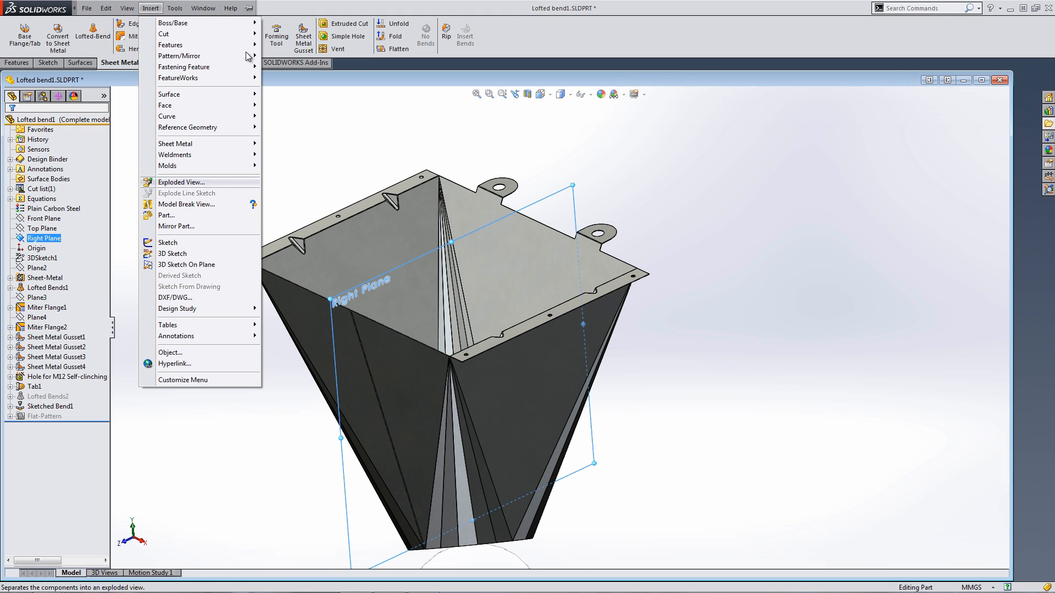
pyautogui.click(176, 226)
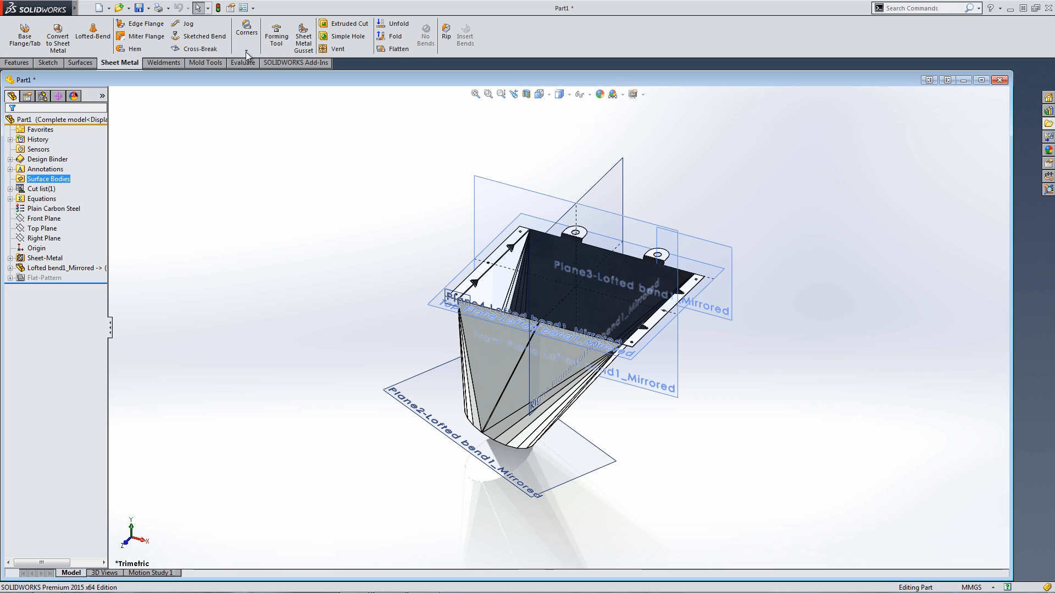
# - Review the cut-list properties of the mirrored part's sheet metal body and flatten the part
pyautogui.rightClick(41, 187)
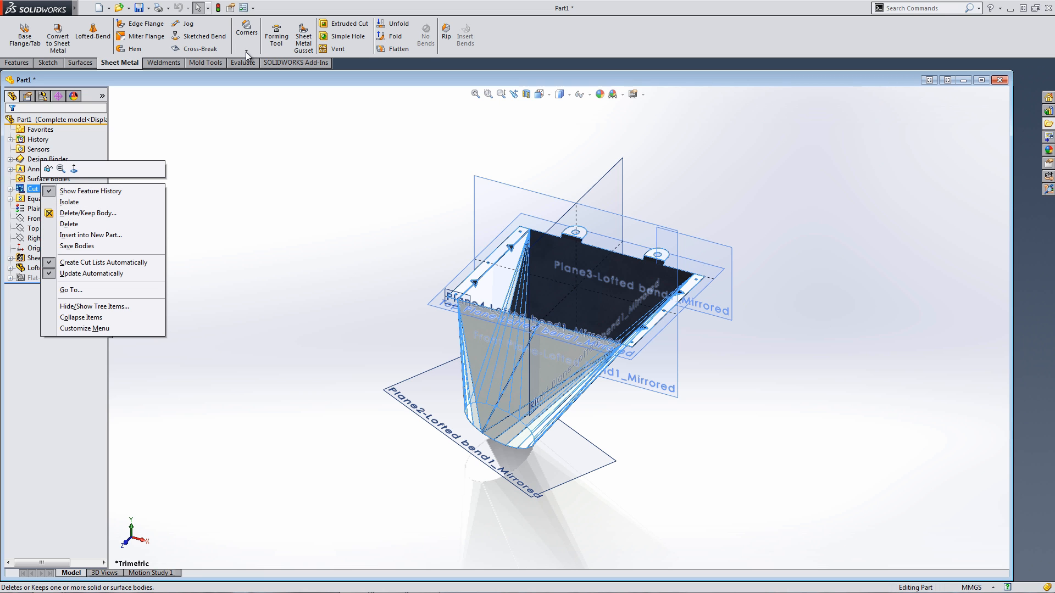
pyautogui.click(54, 224)
pyautogui.rightClick(55, 198)
pyautogui.click(72, 214)
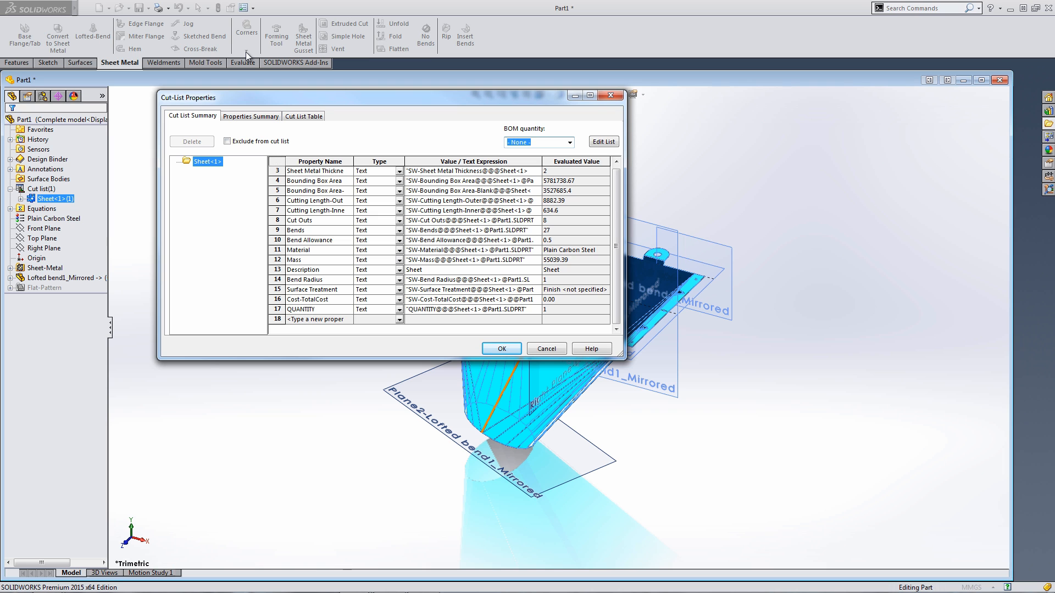
pyautogui.press('Return')
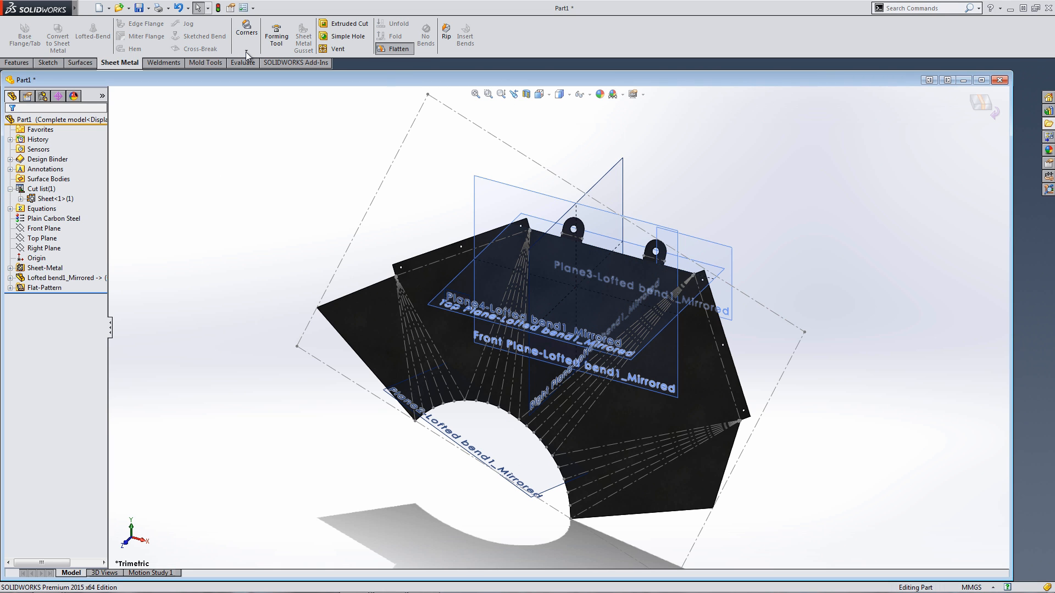
pyautogui.rightClick(210, 199)
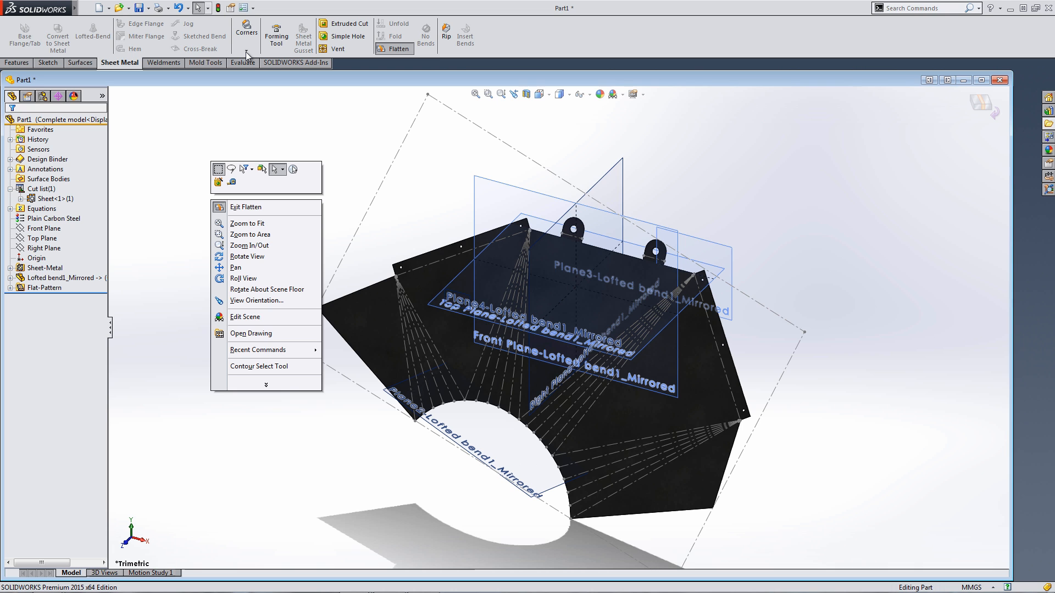
pyautogui.click(247, 333)
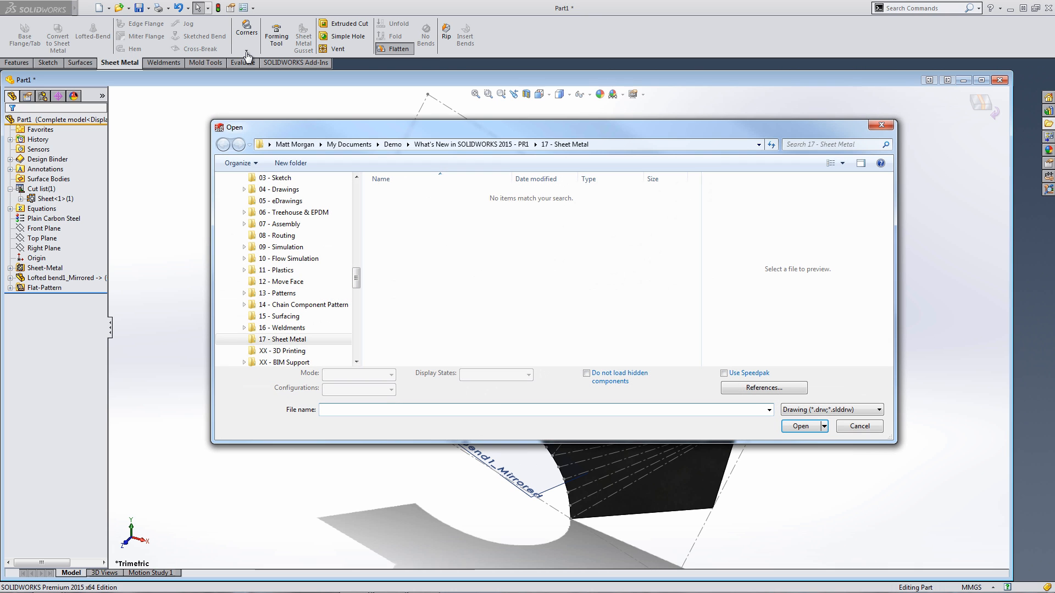
pyautogui.press('Escape')
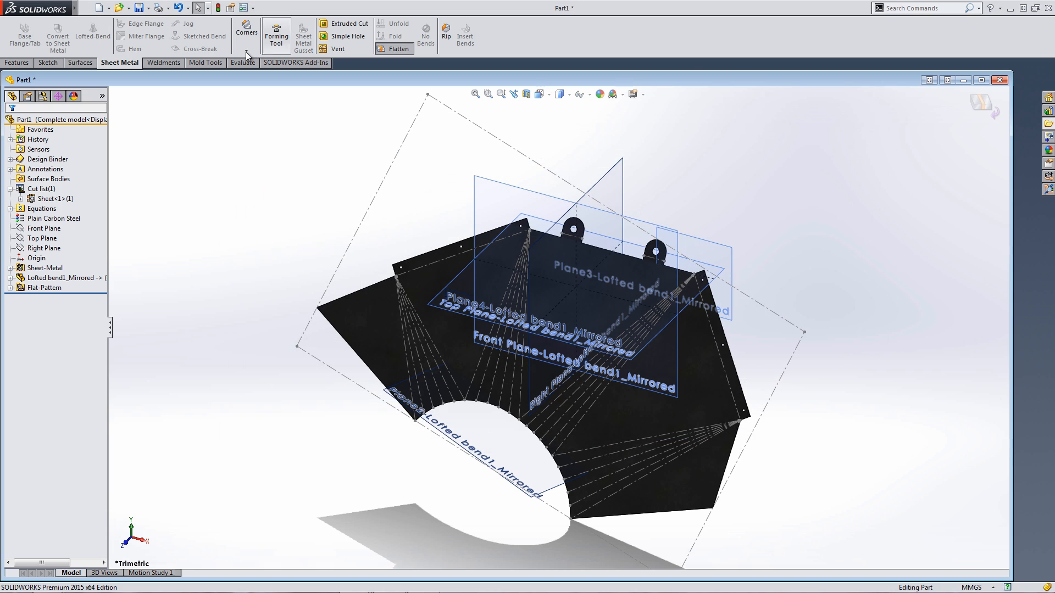
# - Make a drawing from the flattened part on an A (ANSI) Landscape sheet, saving the part as Part1.SLDPRT
pyautogui.click(109, 8)
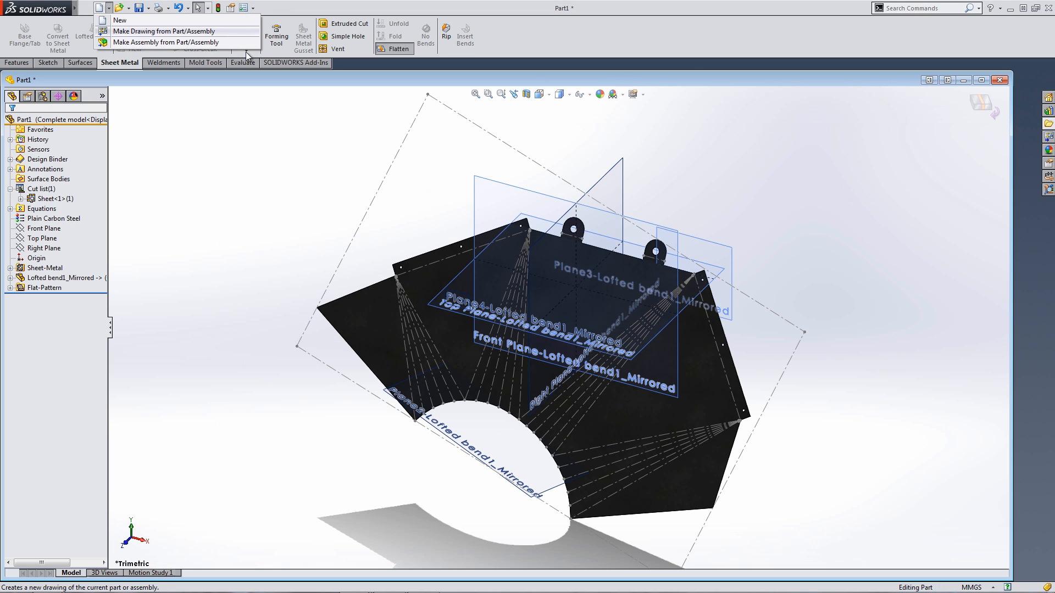
pyautogui.press('Return')
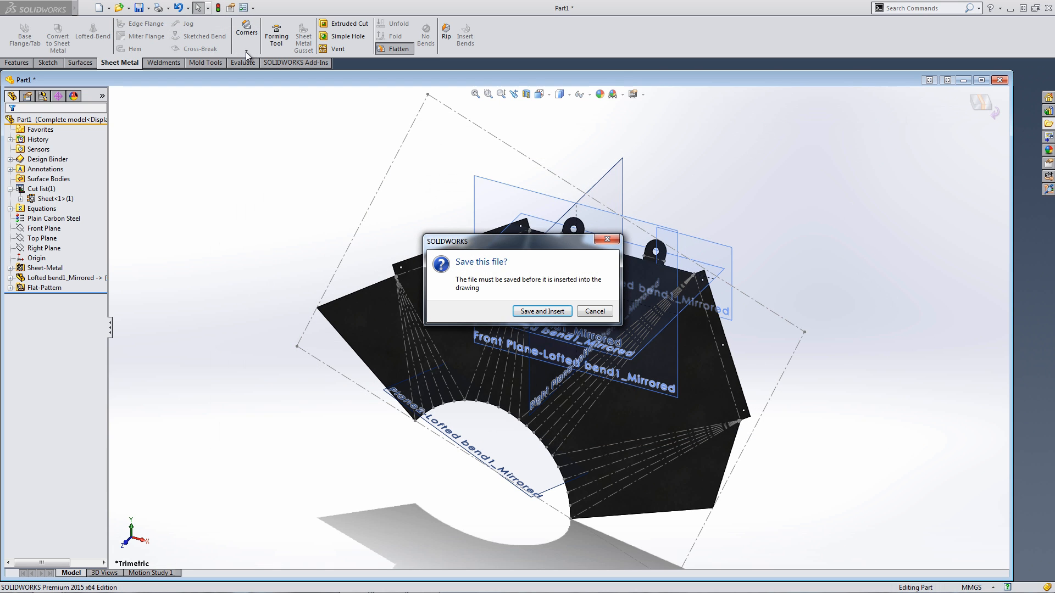
pyautogui.press('Return')
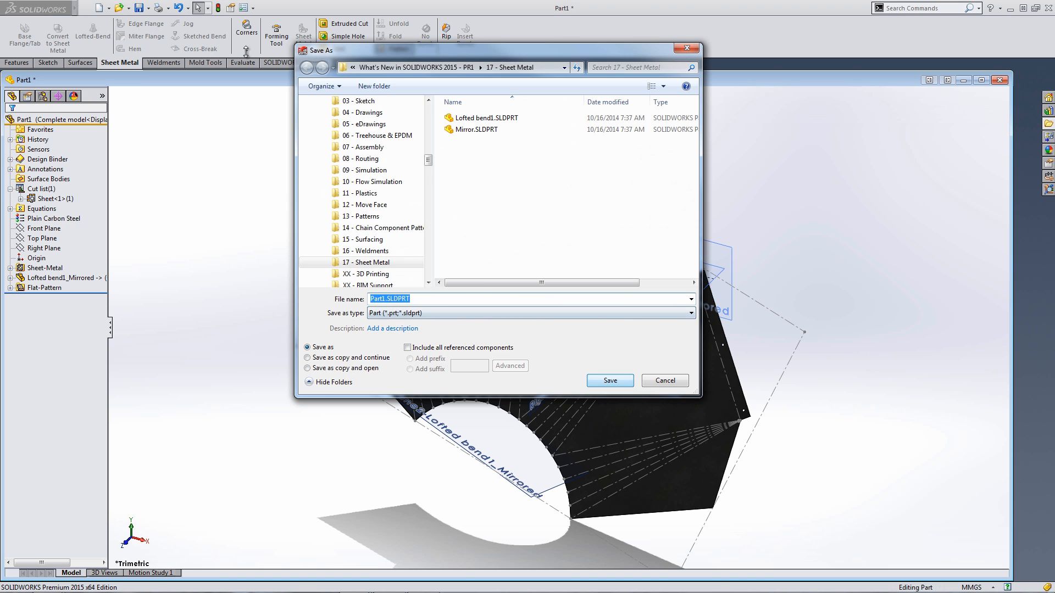
pyautogui.hotkey('ctrl', 'n')
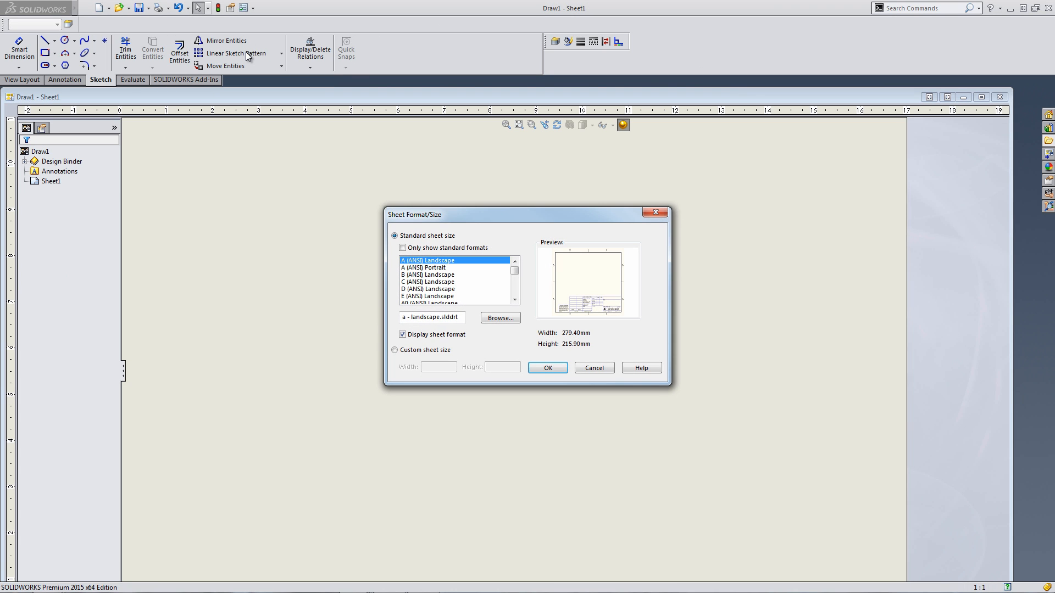
pyautogui.press('Return')
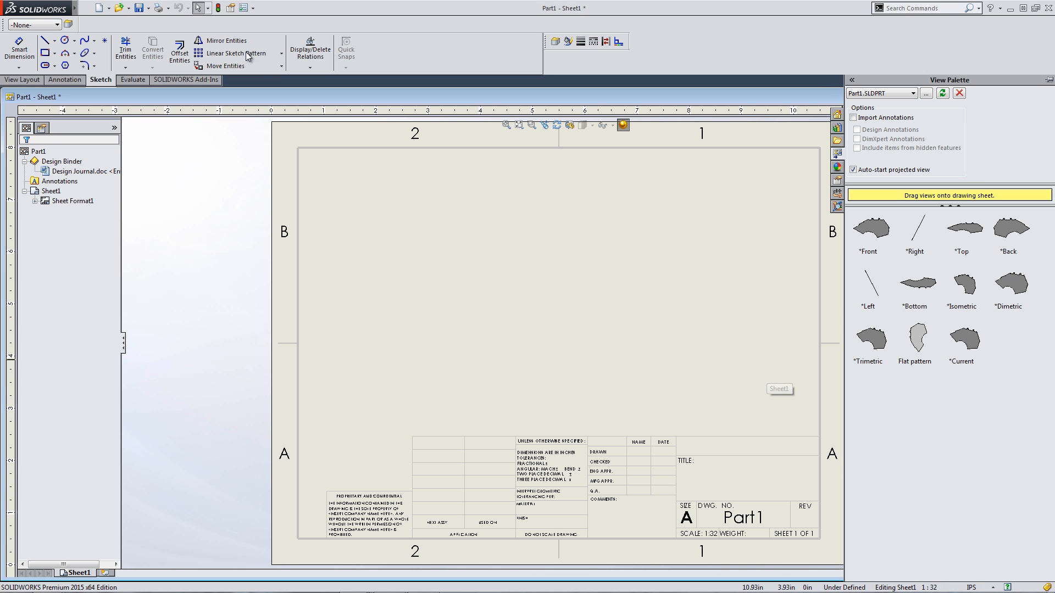
# - Place the flat pattern view on the upper part of the drawing sheet and change the sheet size to D (ANSI) Landscape
pyautogui.moveTo(914, 338); pyautogui.dragTo(528, 255)
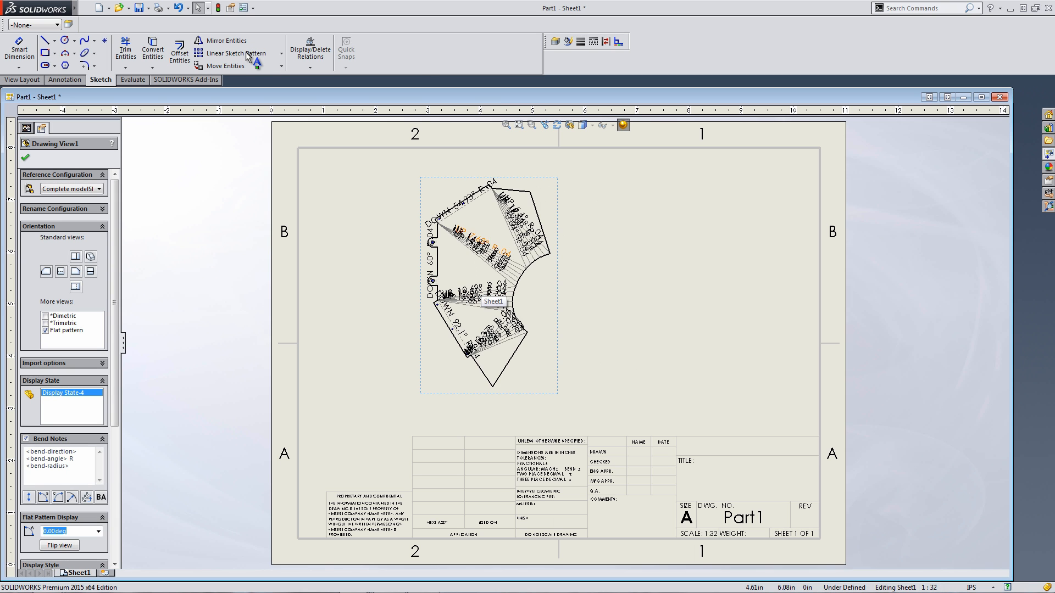
pyautogui.scroll(8, 508, 189)
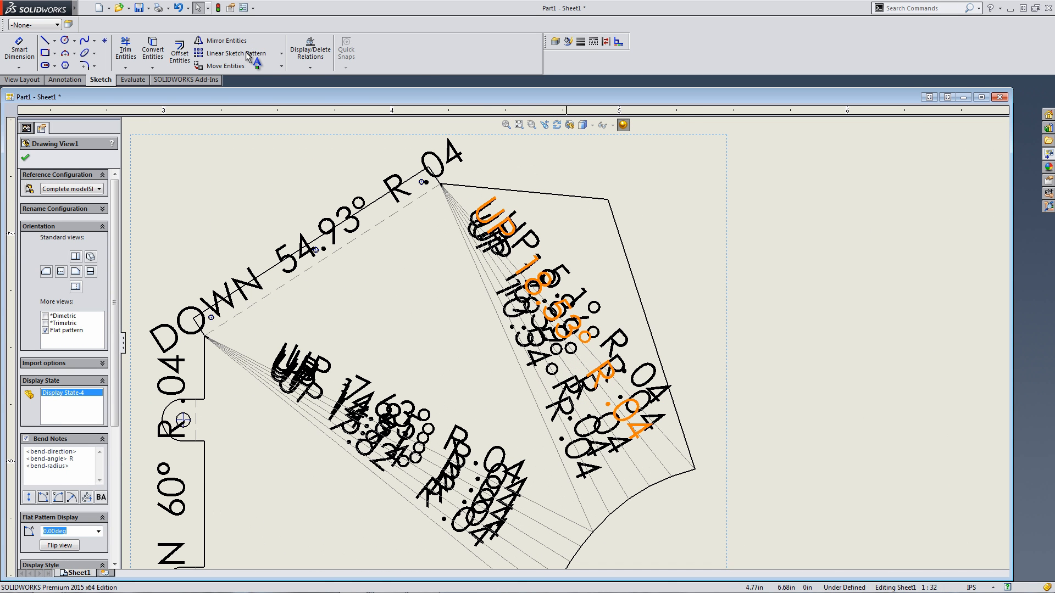
pyautogui.rightClick(759, 275)
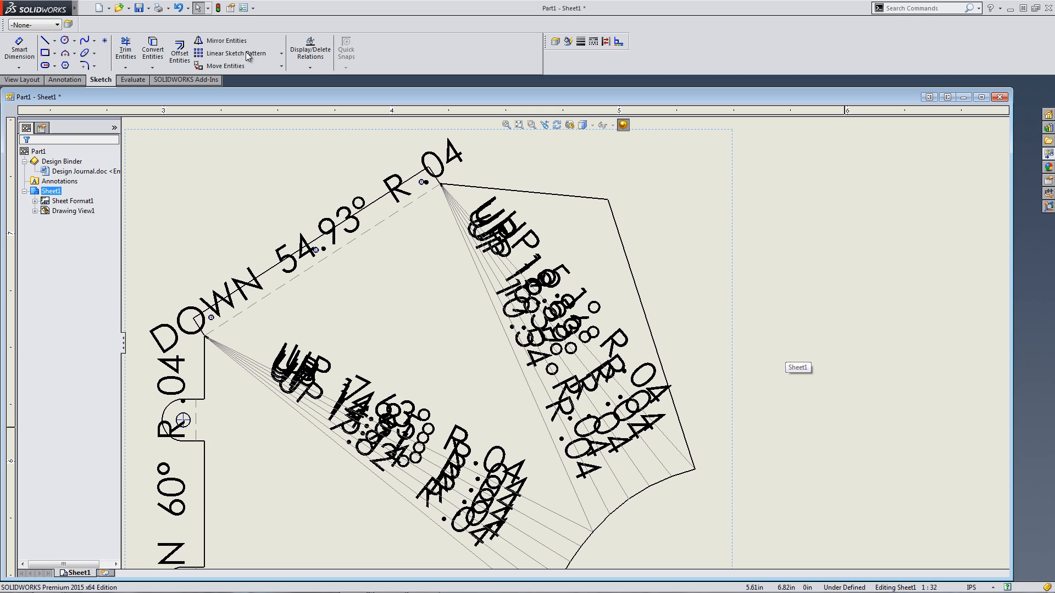
pyautogui.press('Return')
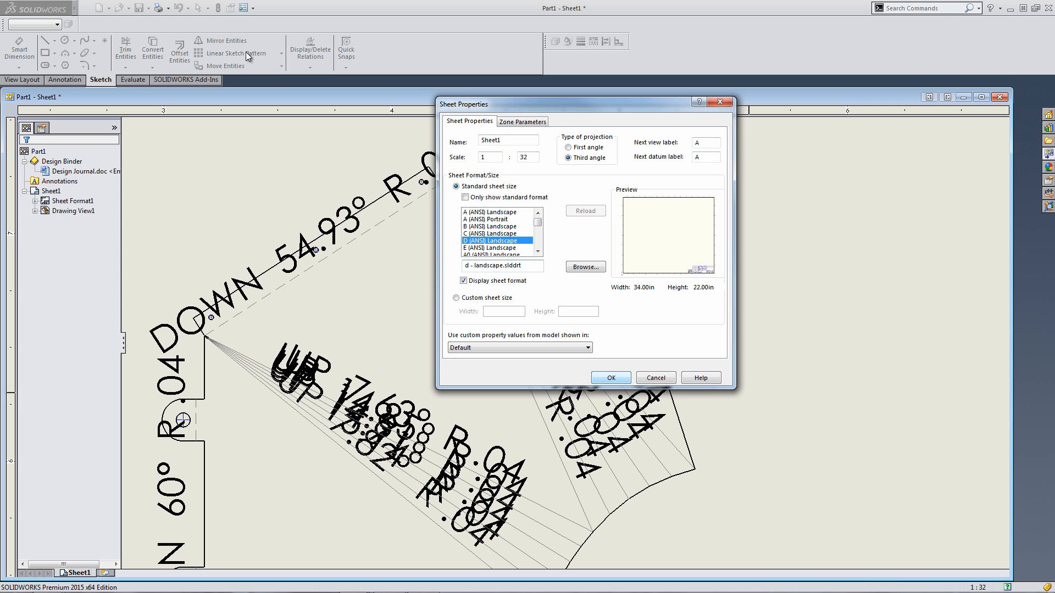
pyautogui.press('Return')
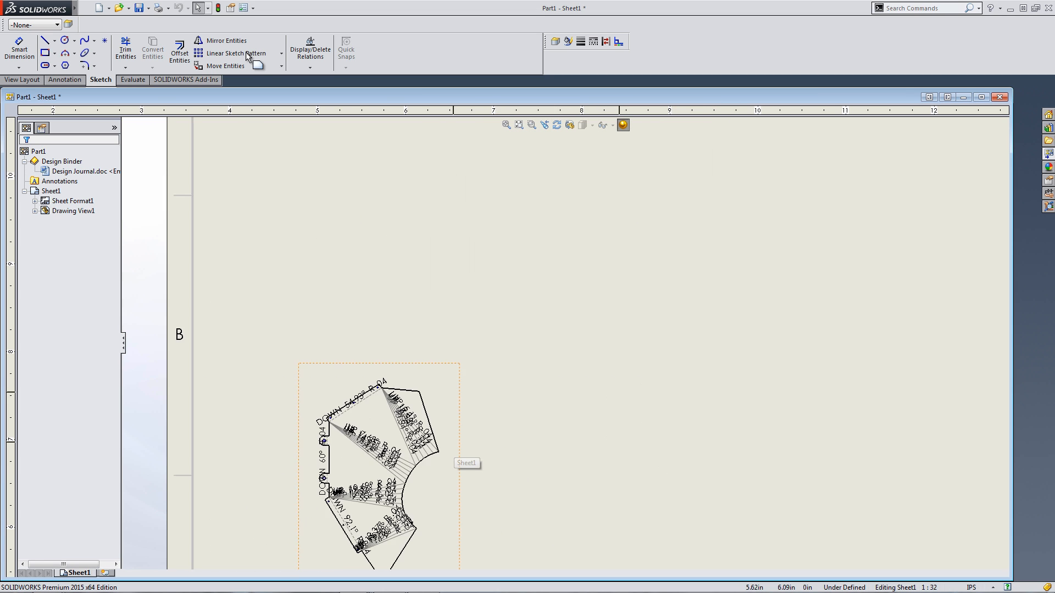
pyautogui.scroll(6, 528, 367)
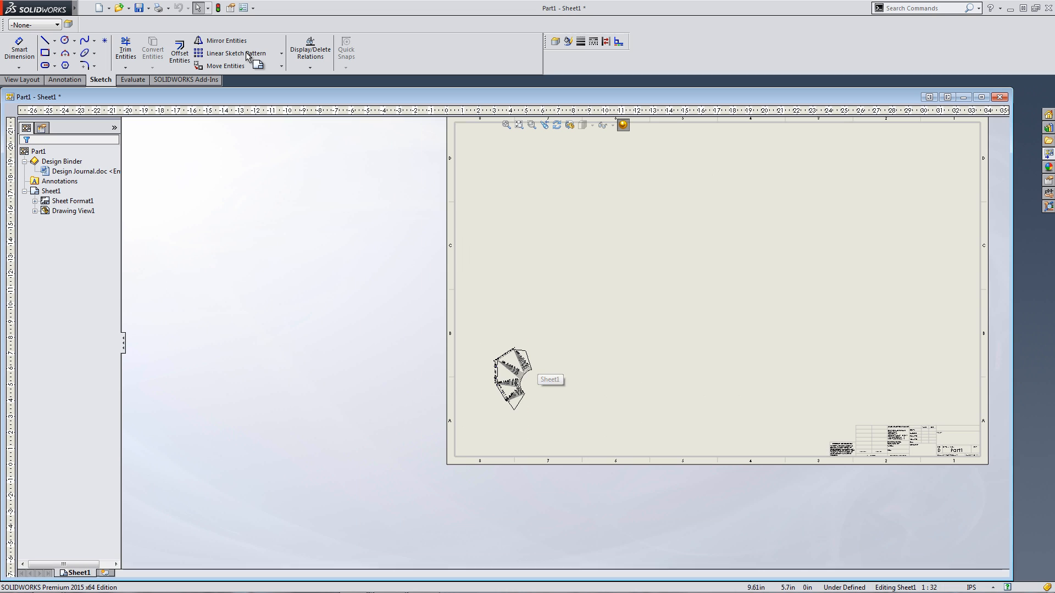
# - Set the drawing sheet's scale to 1:4
pyautogui.rightClick(581, 320)
pyautogui.press('Down')
pyautogui.press('Down')
pyautogui.press('Down')
pyautogui.press('Down')
pyautogui.press('Down')
pyautogui.press('Down')
pyautogui.press('Down')
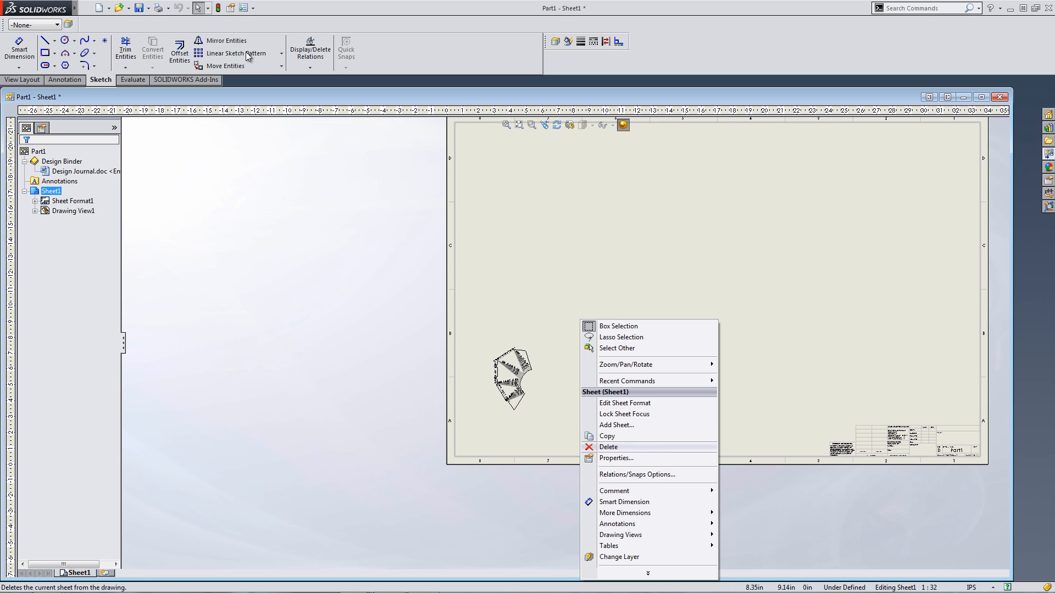
pyautogui.press('Return')
pyautogui.press('Tab')
pyautogui.press('Tab')
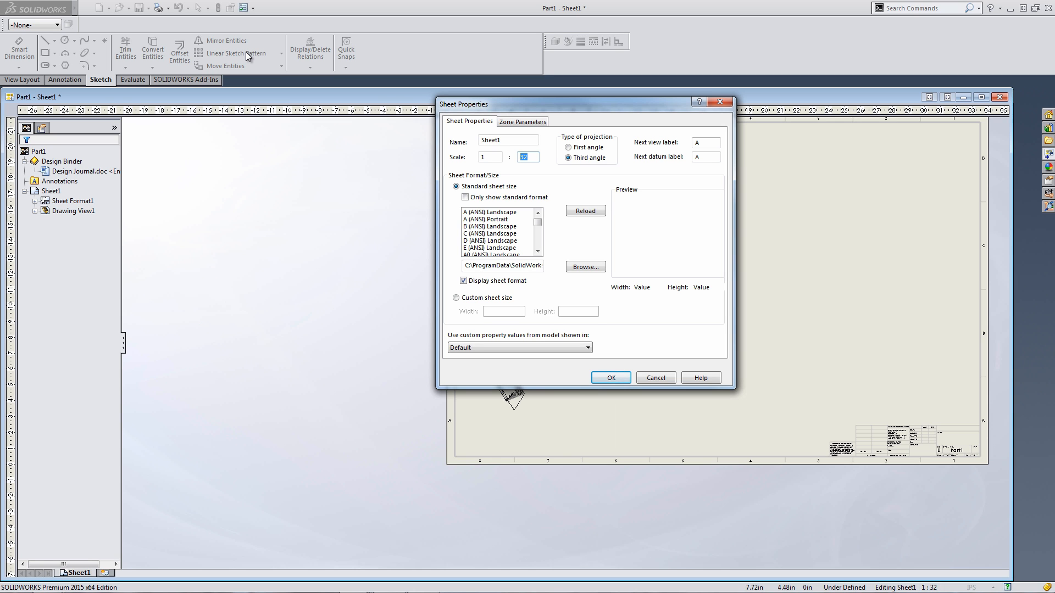
pyautogui.write('4')
pyautogui.press('Return')
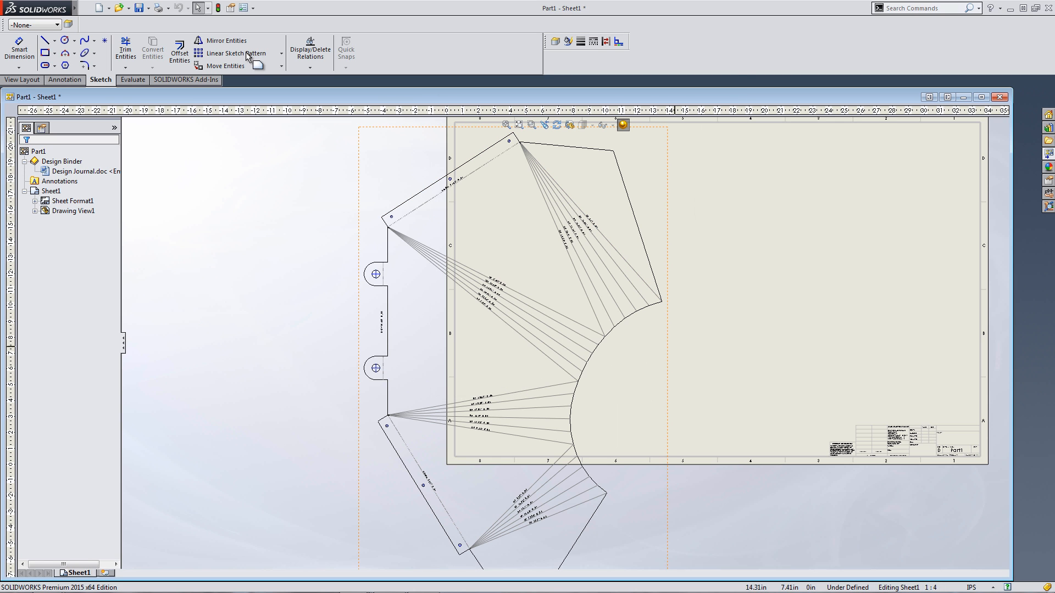
# - Set the drawing sheet's scale to 1:8
pyautogui.rightClick(741, 318)
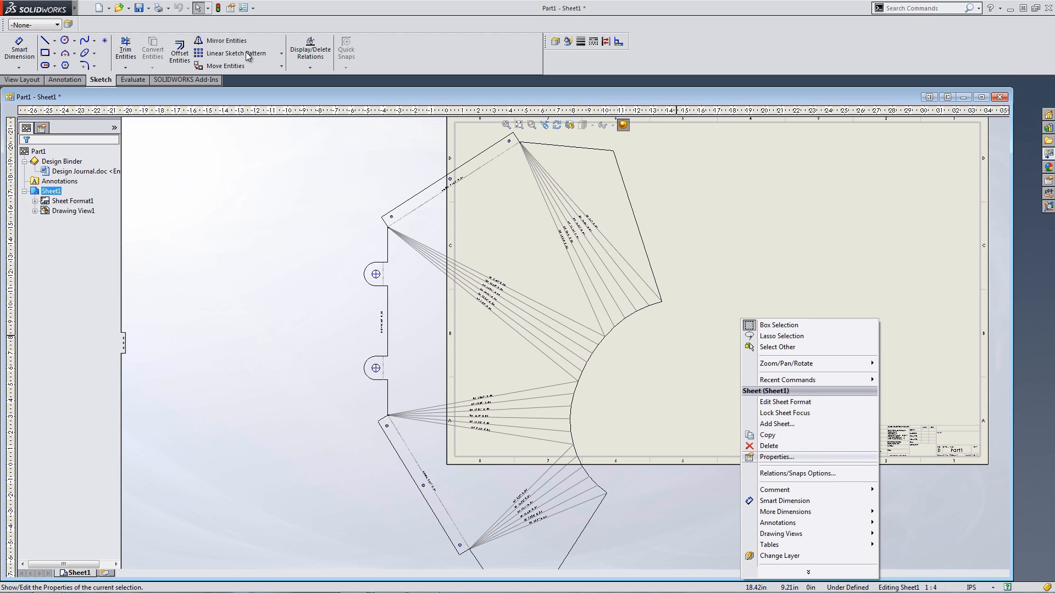
pyautogui.click(776, 457)
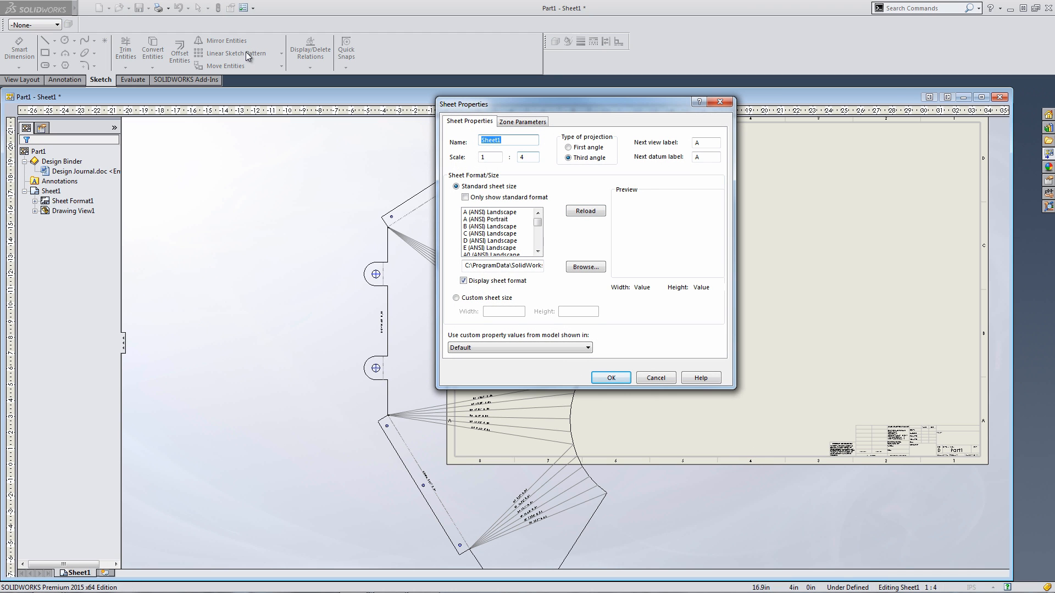
pyautogui.press('Tab')
pyautogui.press('Tab')
pyautogui.write('8')
pyautogui.press('Return')
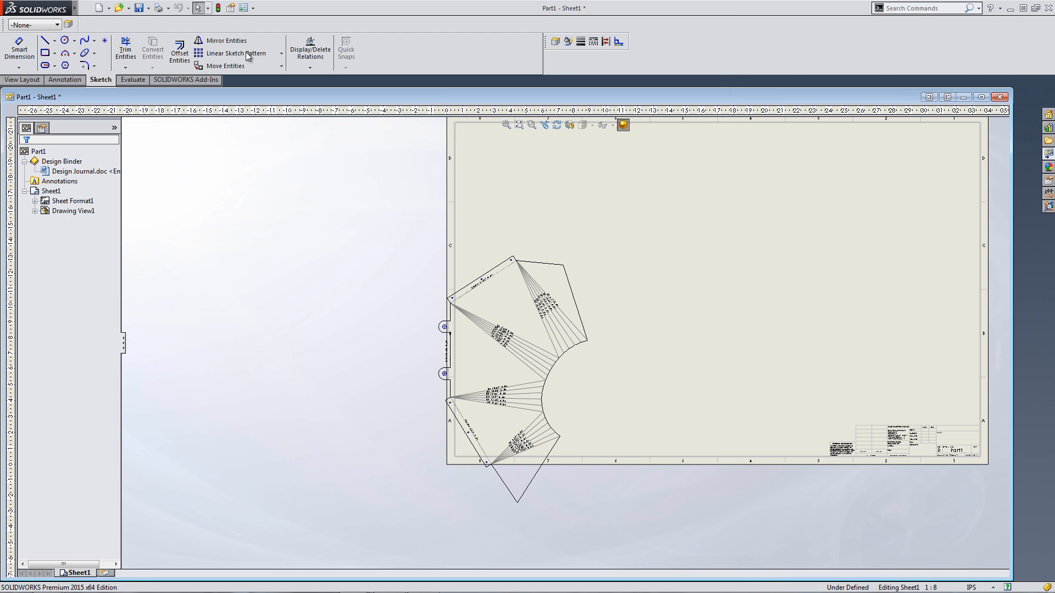
# - Move the flat pattern view up and inward to lie within the sheet border, and examine its bend notes
pyautogui.moveTo(592, 299); pyautogui.dragTo(641, 222)
pyautogui.scroll(-5, 586, 165)
pyautogui.scroll(1, 586, 165)
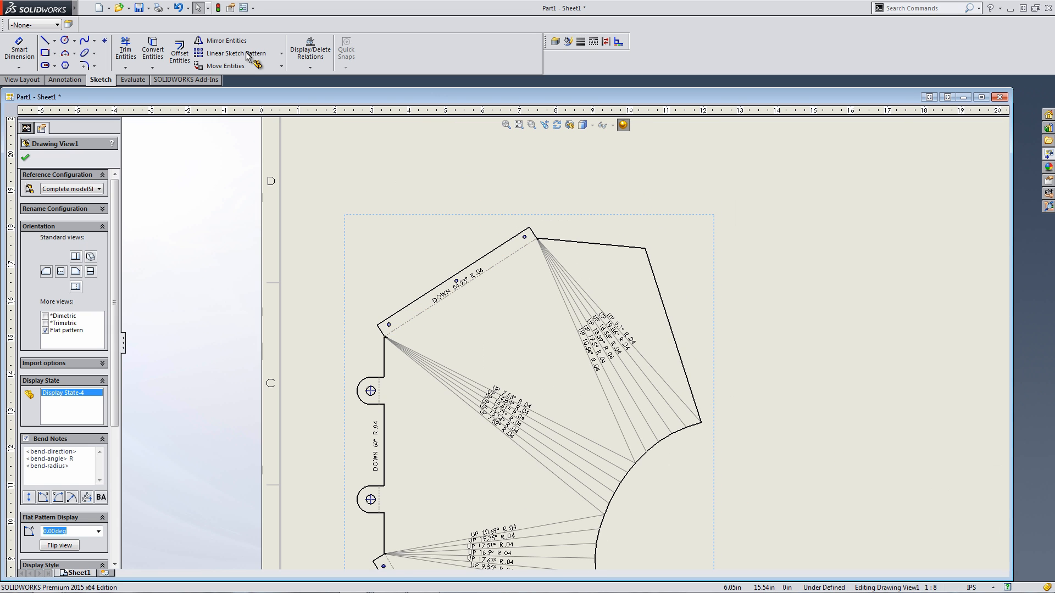
pyautogui.scroll(-3, 456, 302)
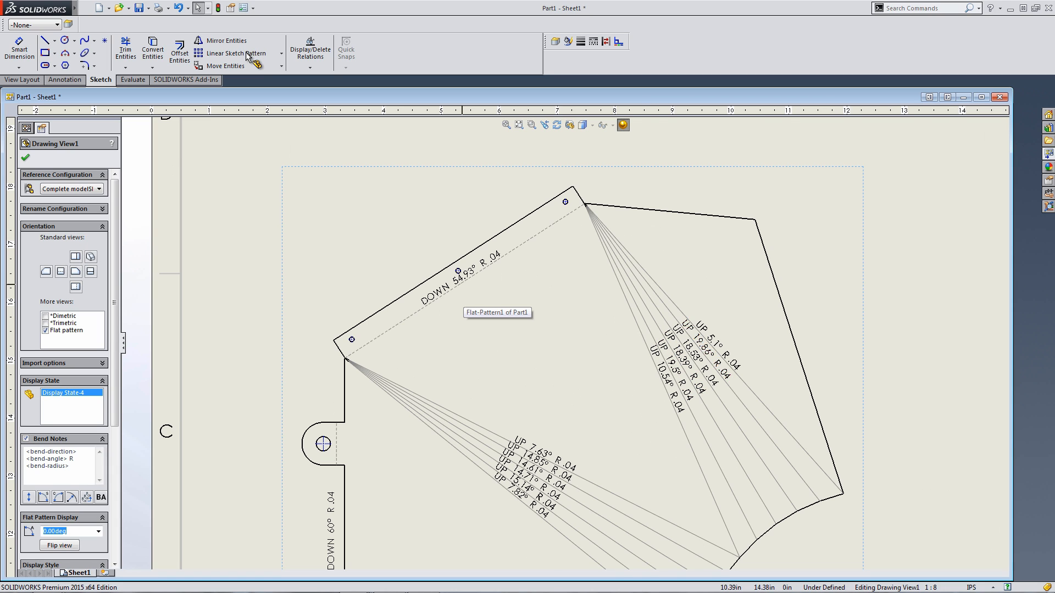
pyautogui.scroll(2, 563, 342)
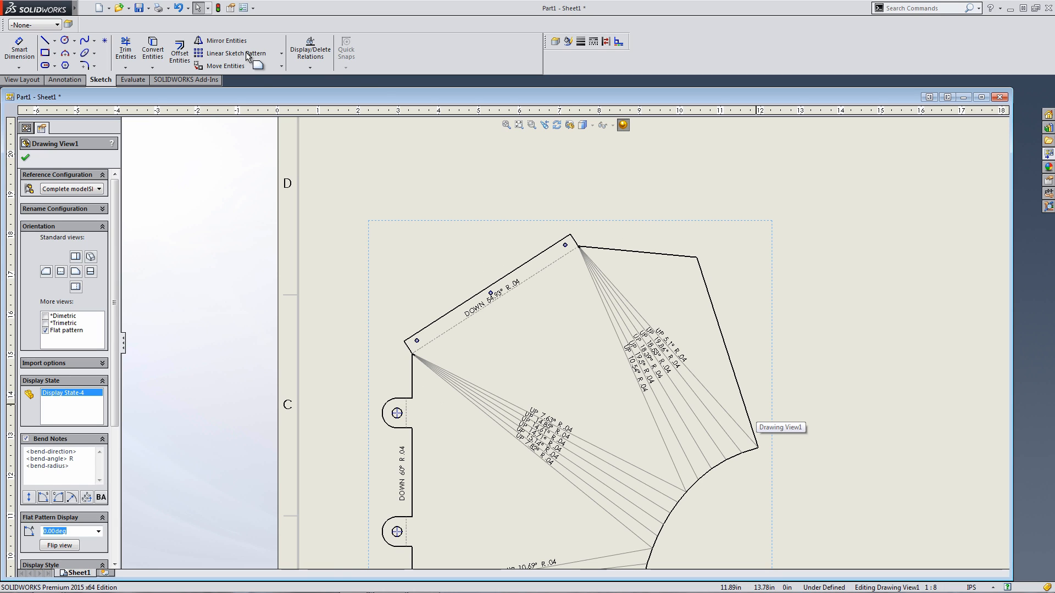